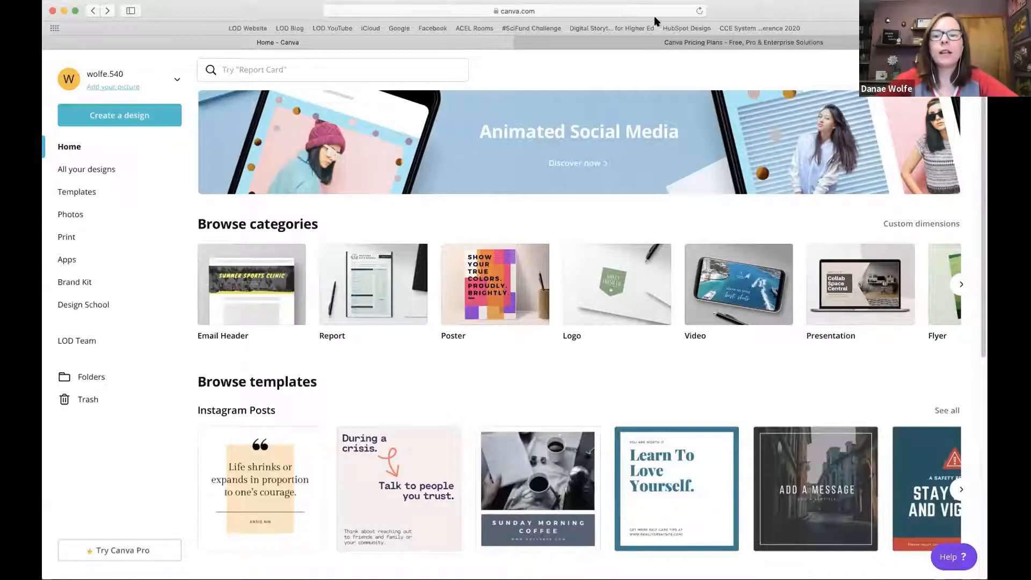
# Open the Canva Pricing Plans page and compare the prices and top features of the Free, Pro and Enterprise plans.
pyautogui.click(659, 43)
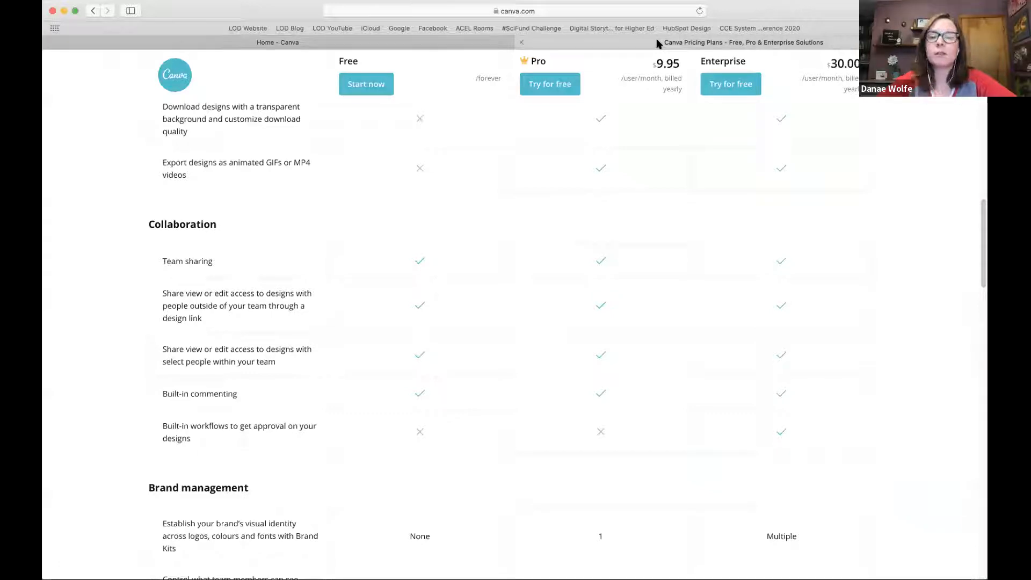
pyautogui.scroll(4, 347, 242)
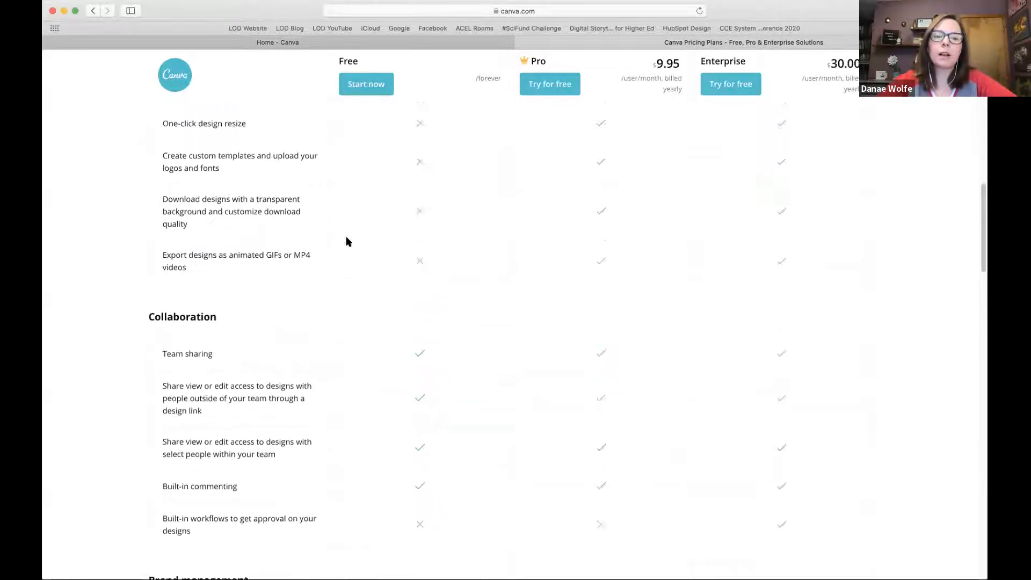
pyautogui.scroll(10, 347, 242)
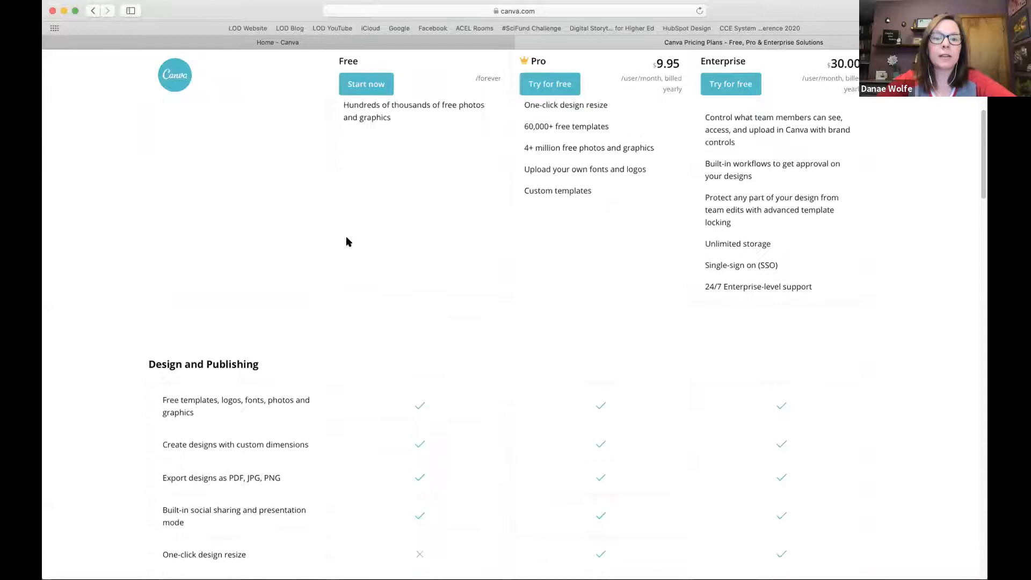
pyautogui.scroll(2, 347, 242)
pyautogui.scroll(-2, 347, 242)
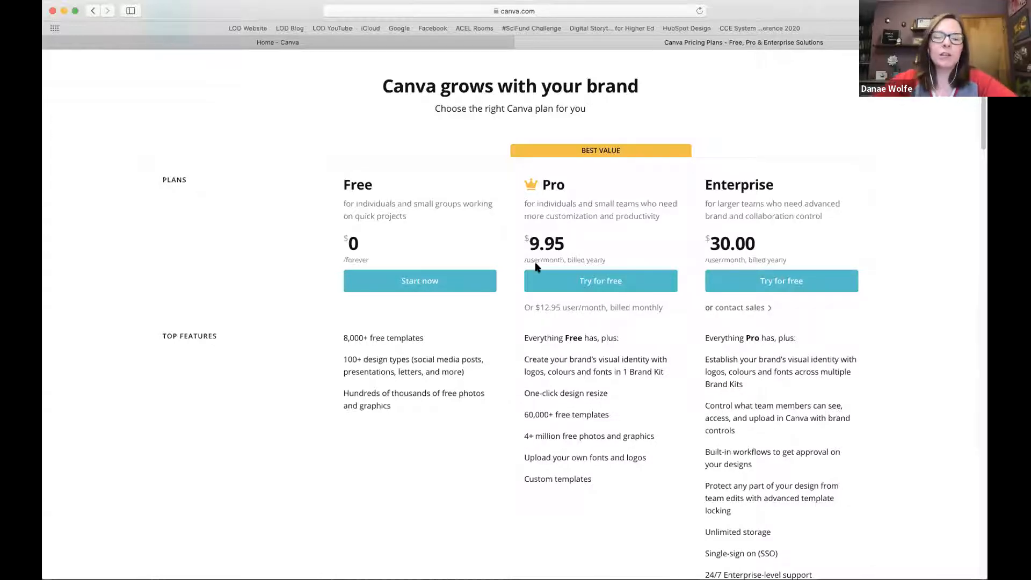
# Examine which Design and Publishing features each plan includes, and select the pricing page's web address.
pyautogui.scroll(-3, 445, 297)
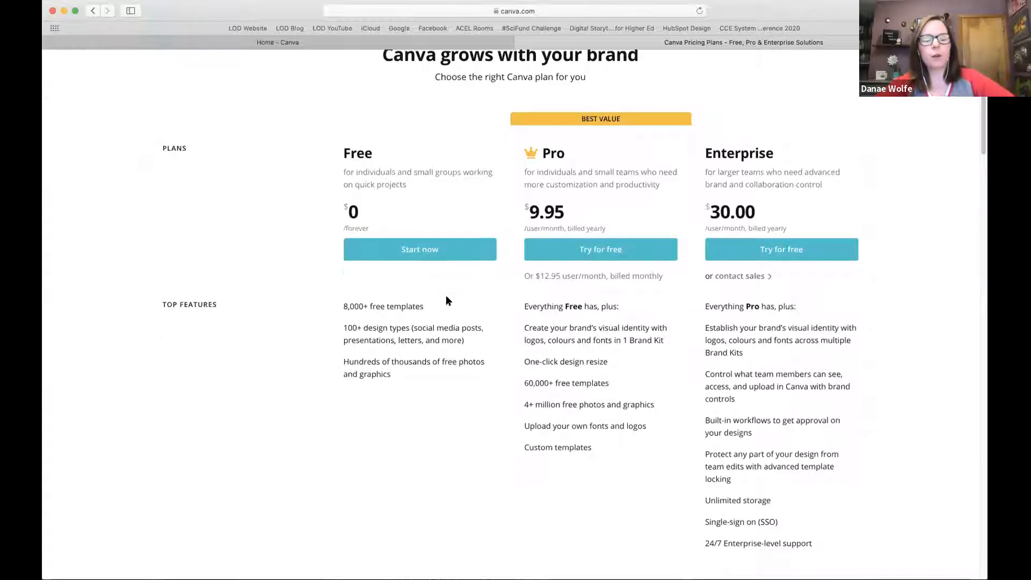
pyautogui.scroll(-8, 446, 296)
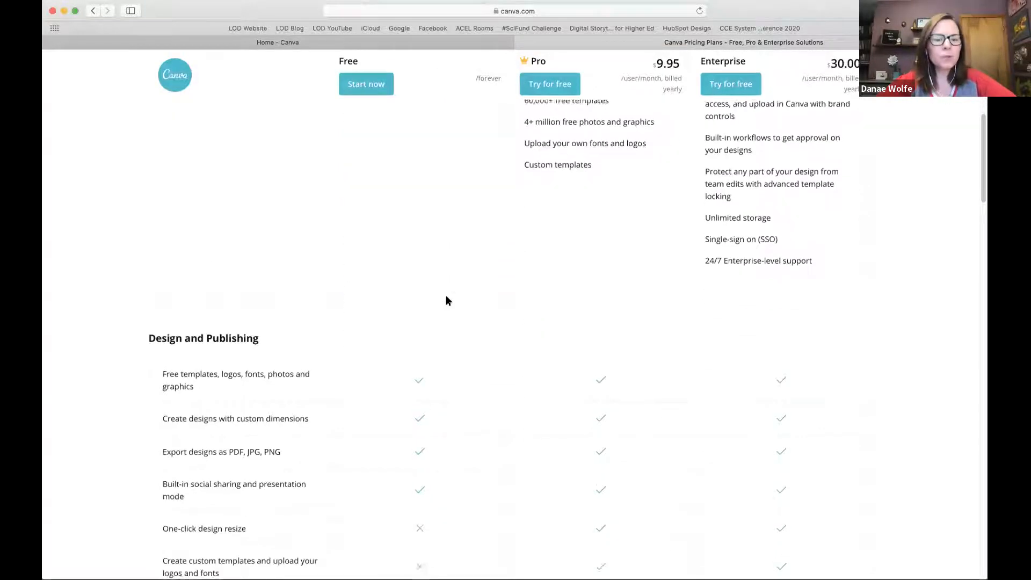
pyautogui.scroll(-3, 447, 296)
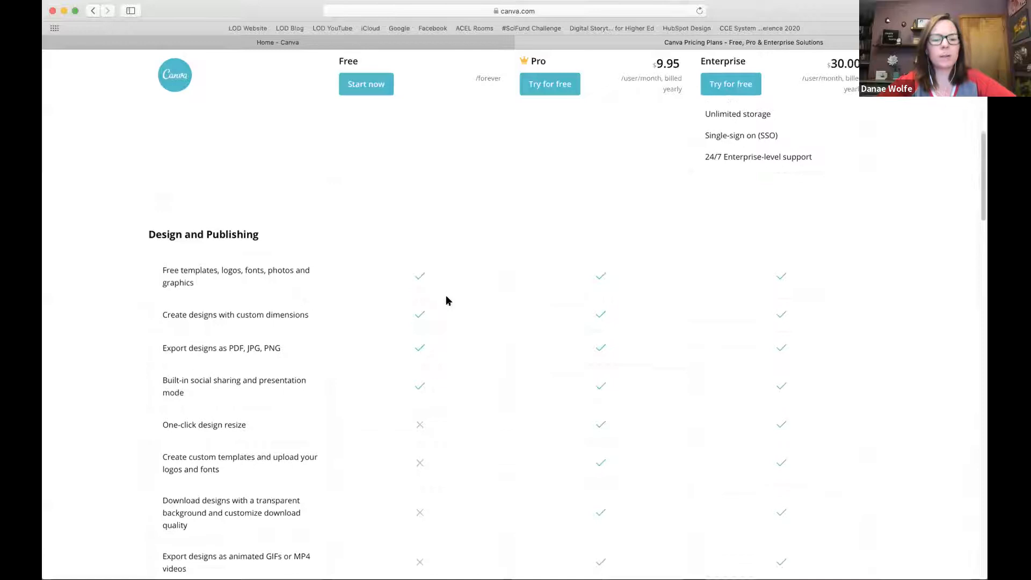
pyautogui.scroll(-2, 446, 300)
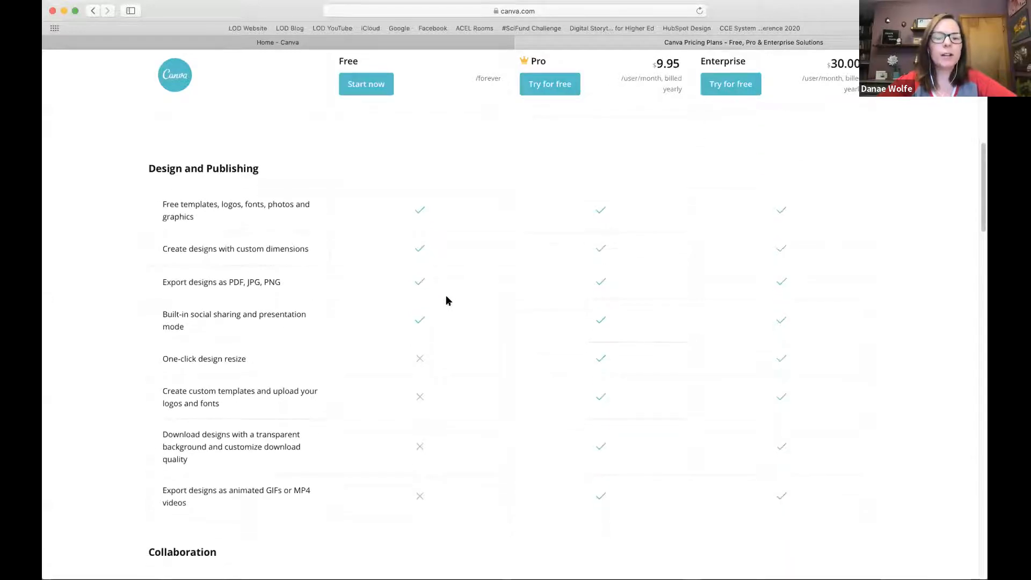
pyautogui.scroll(-4, 450, 333)
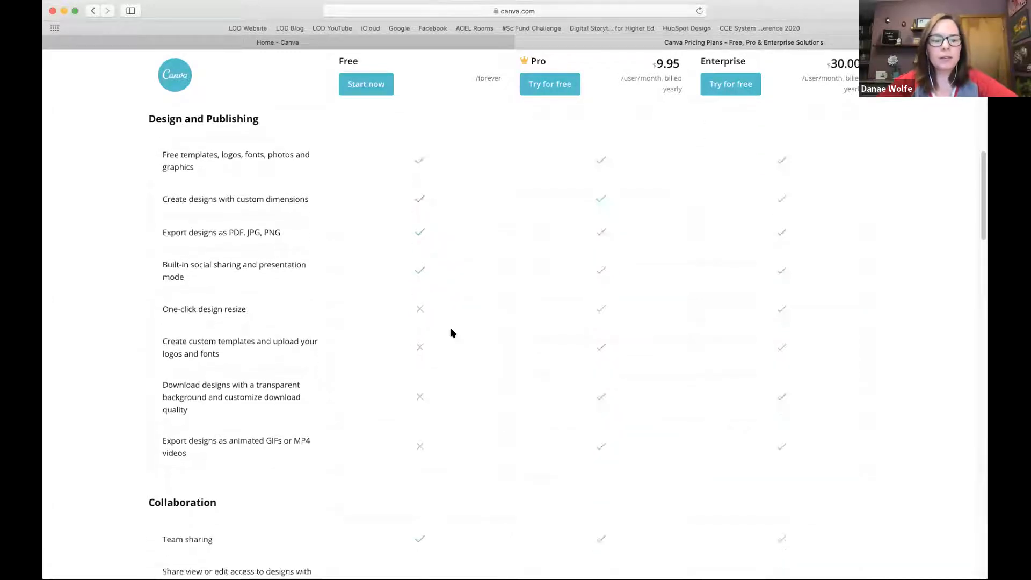
pyautogui.scroll(-1, 451, 333)
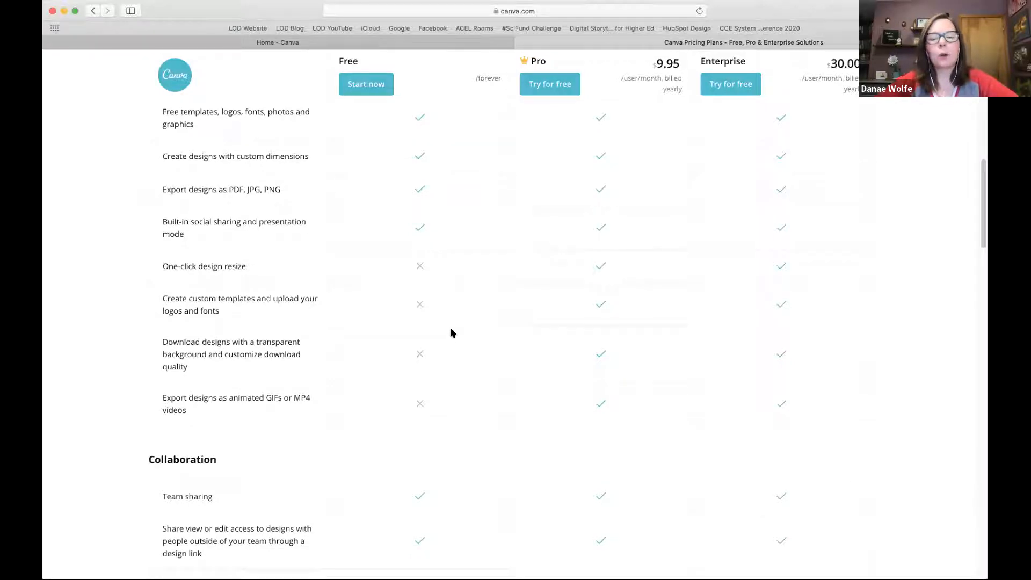
pyautogui.scroll(-1, 450, 330)
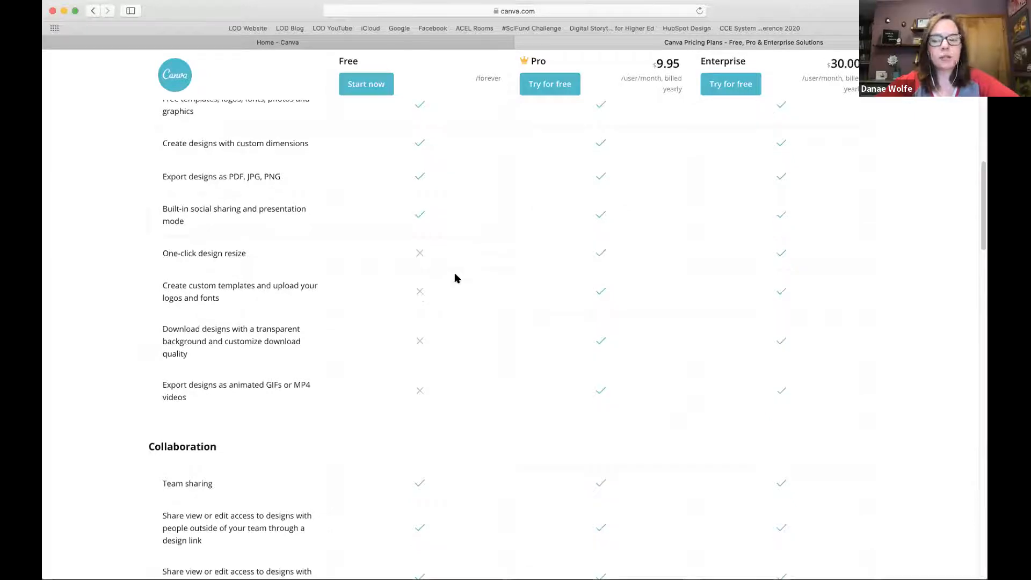
pyautogui.click(622, 11)
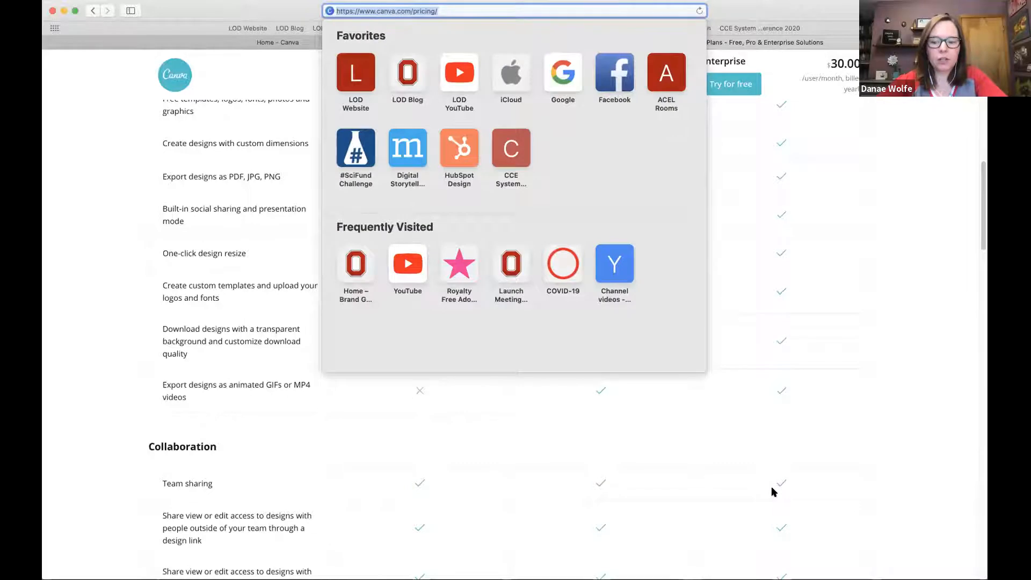
pyautogui.press('Escape')
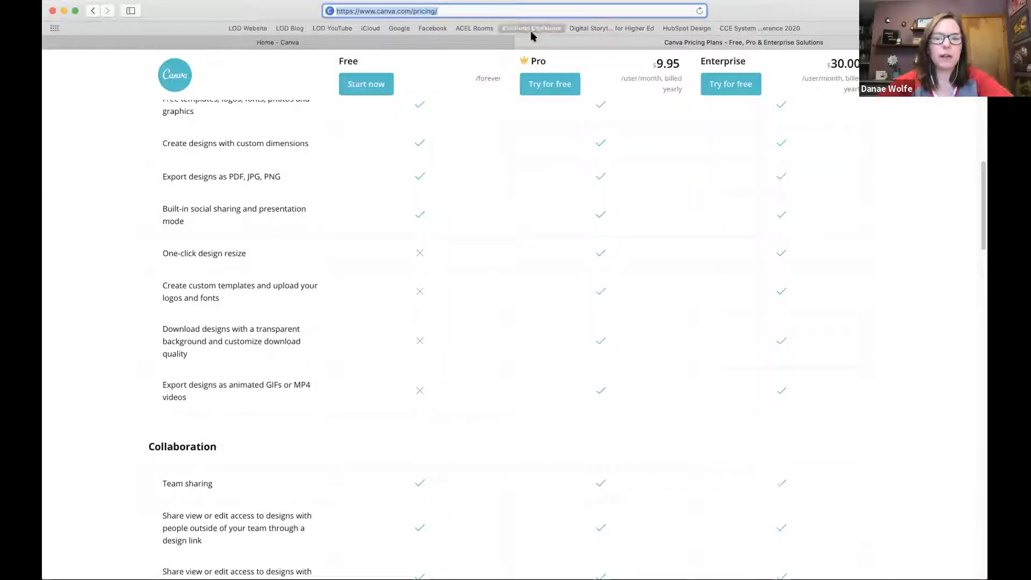
# Go back to the Canva home page and search the new-design types for "facebook".
pyautogui.click(451, 43)
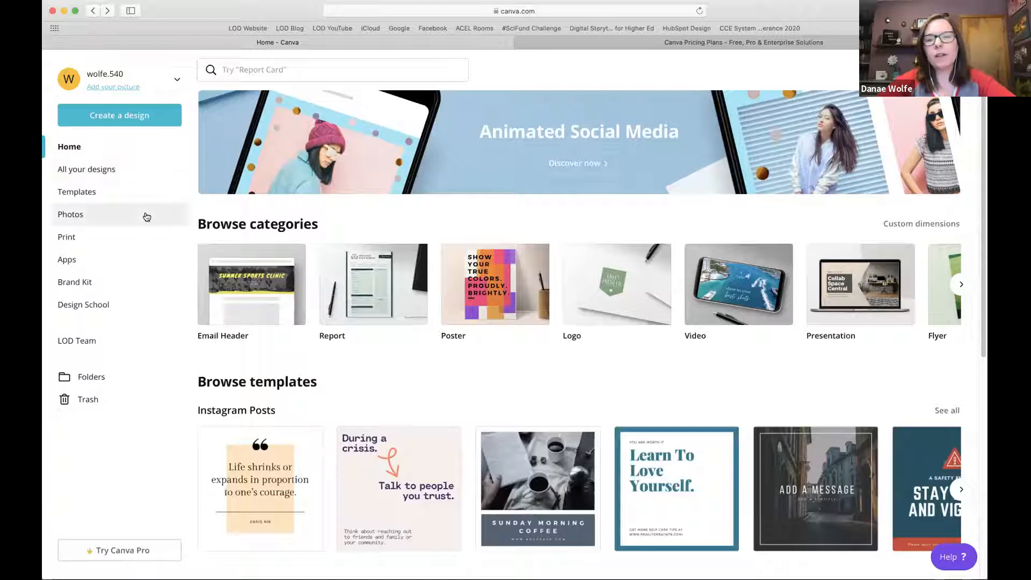
pyautogui.click(114, 121)
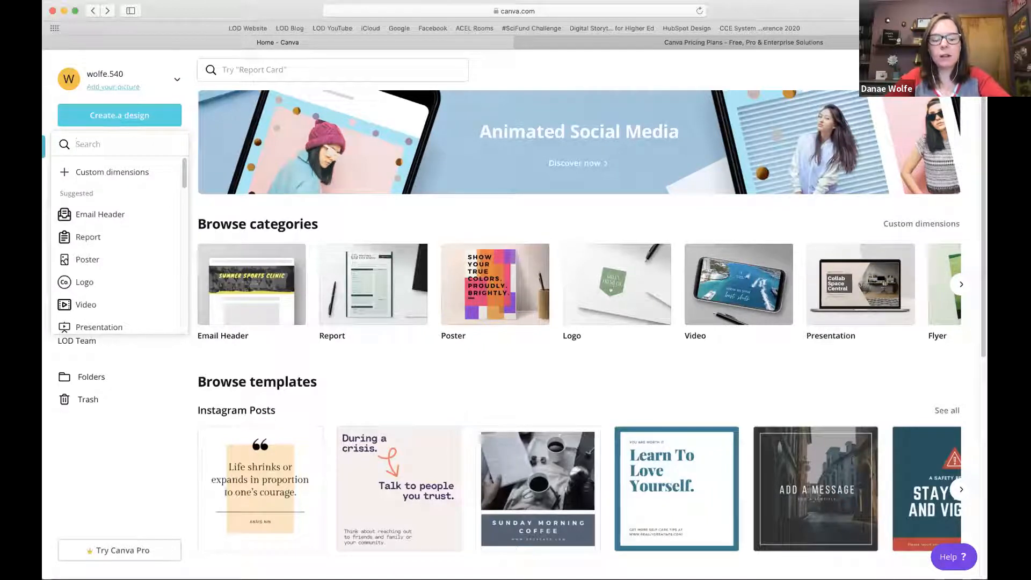
pyautogui.write('facebook')
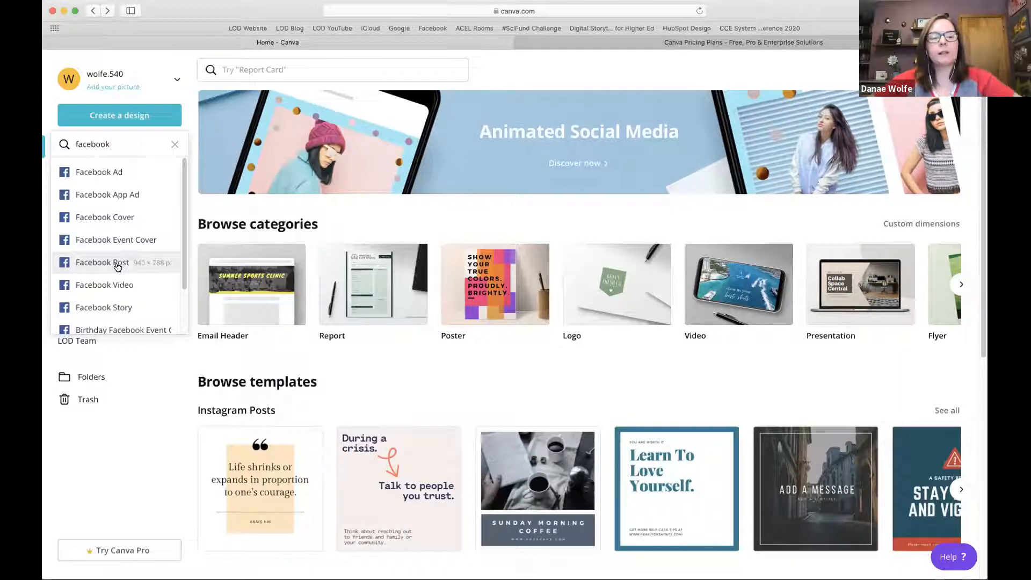
# Search the new-design types for "email" instead, clear the search and return to the home page.
pyautogui.doubleClick(136, 145)
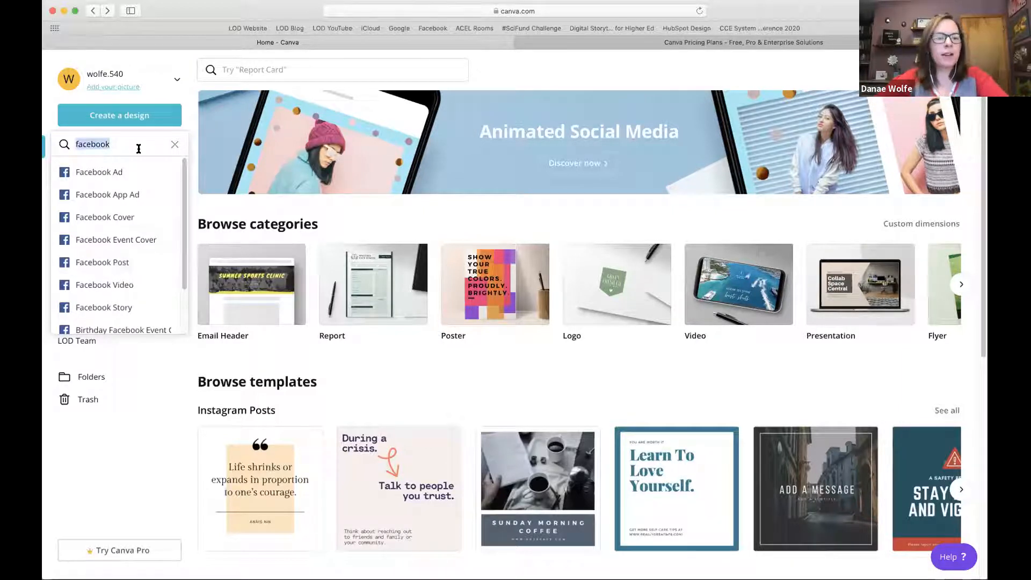
pyautogui.write('email')
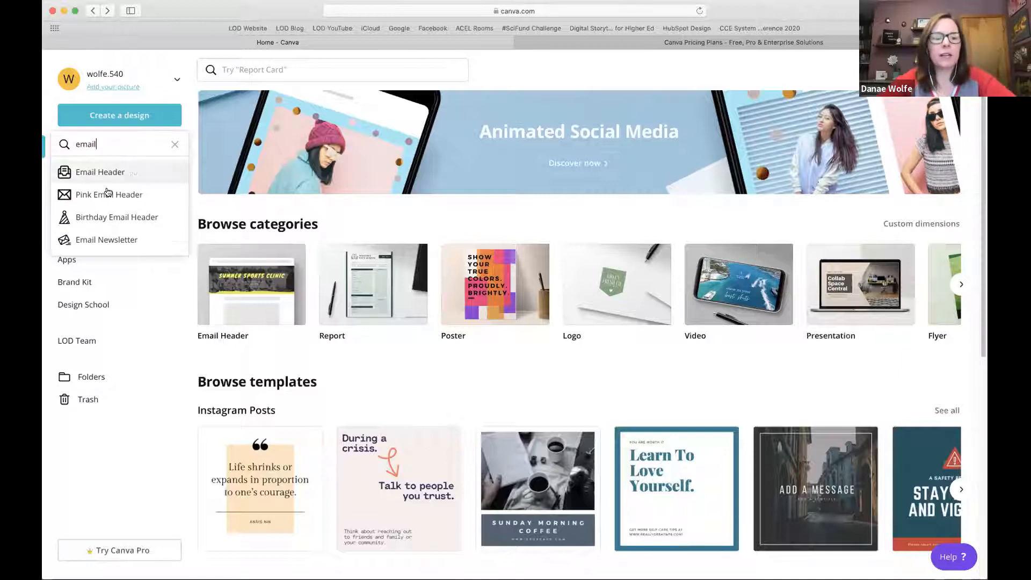
pyautogui.click(174, 145)
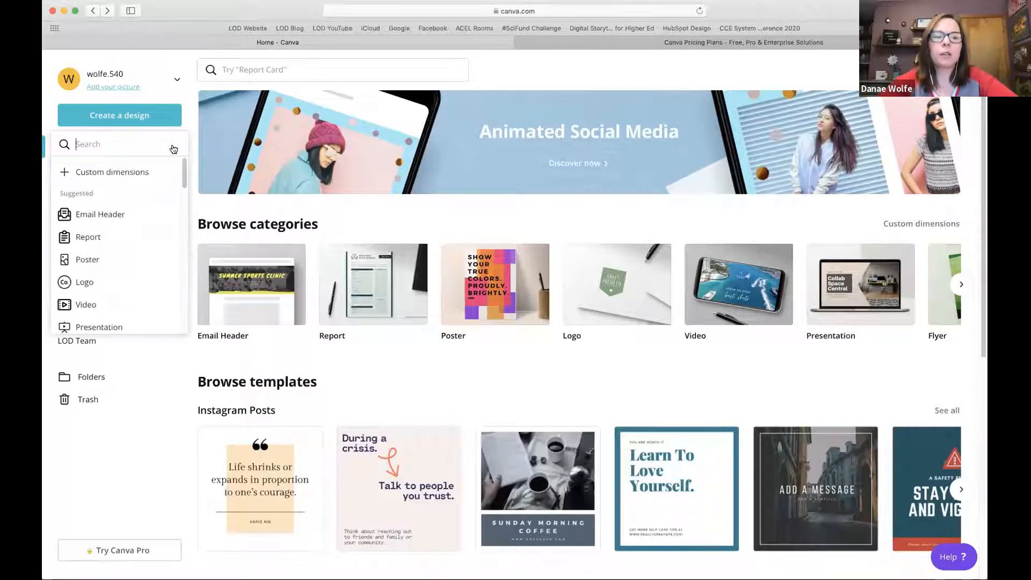
pyautogui.click(155, 391)
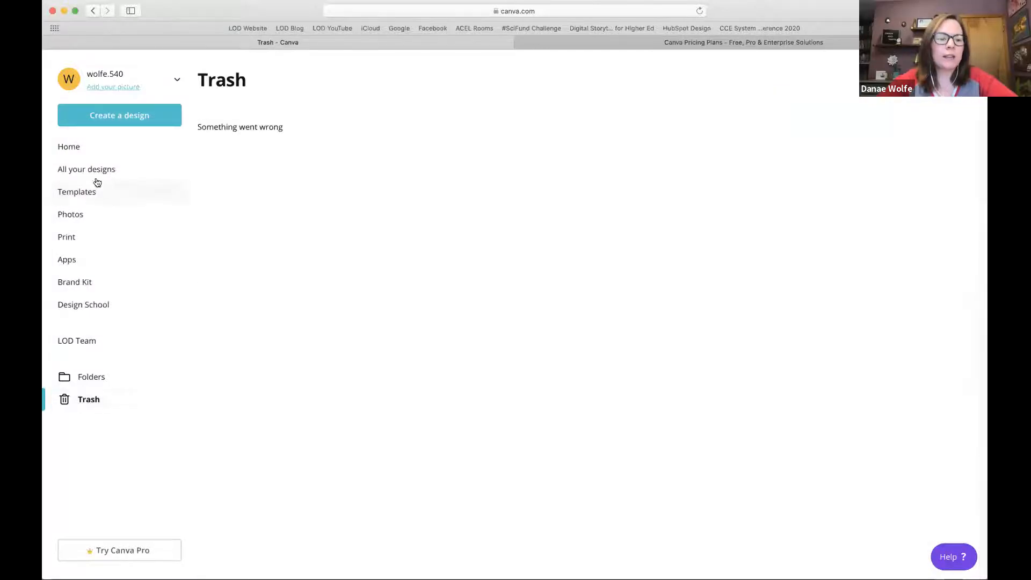
pyautogui.click(78, 149)
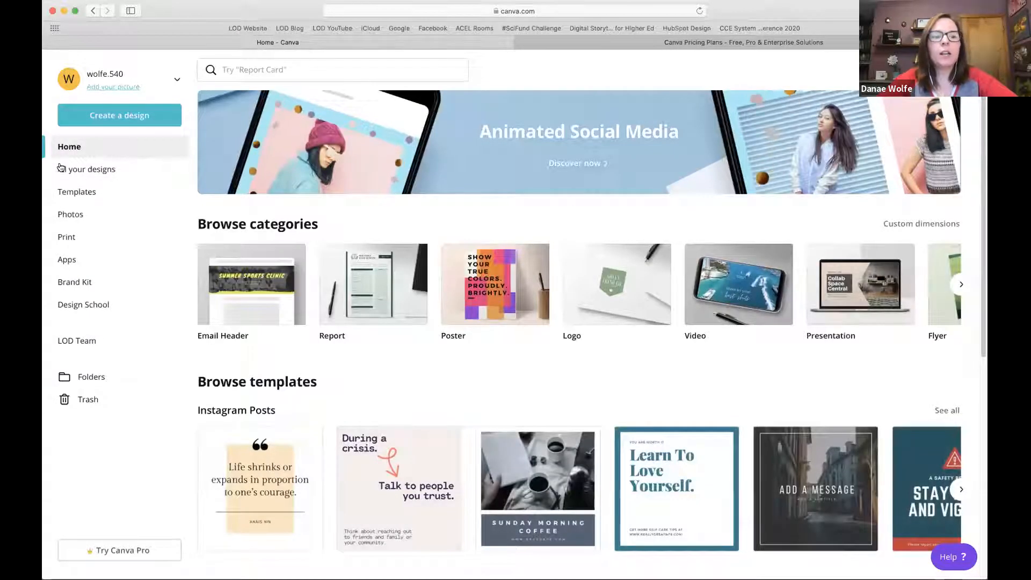
# Move the "A Morning River Song" design from the list of all designs to the trash.
pyautogui.click(81, 176)
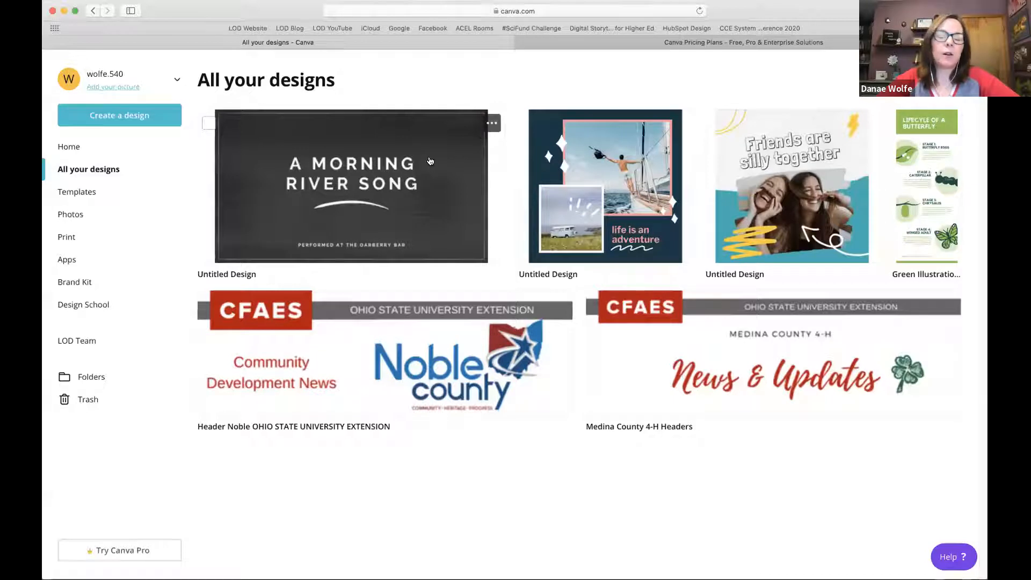
pyautogui.click(492, 123)
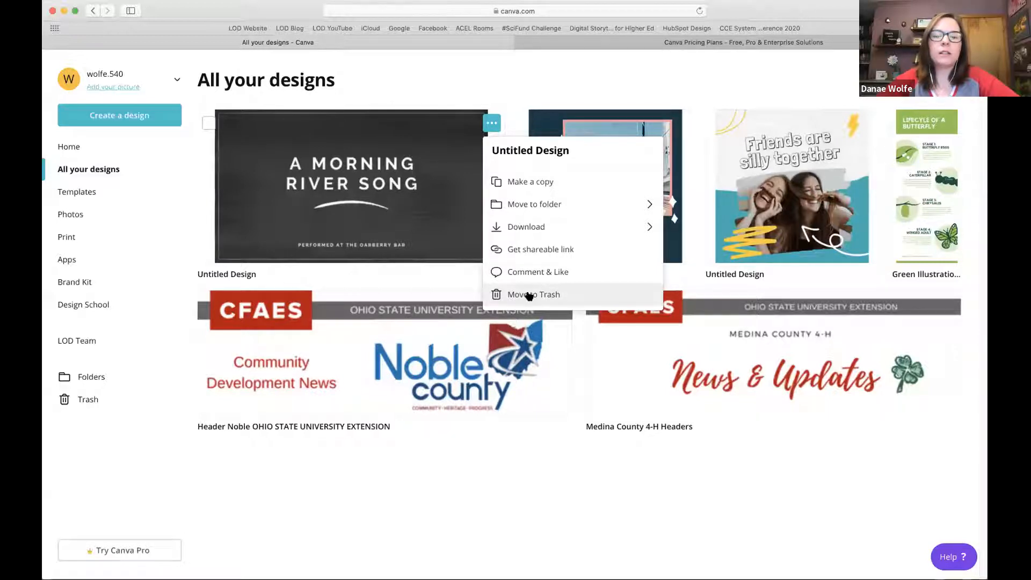
pyautogui.click(548, 296)
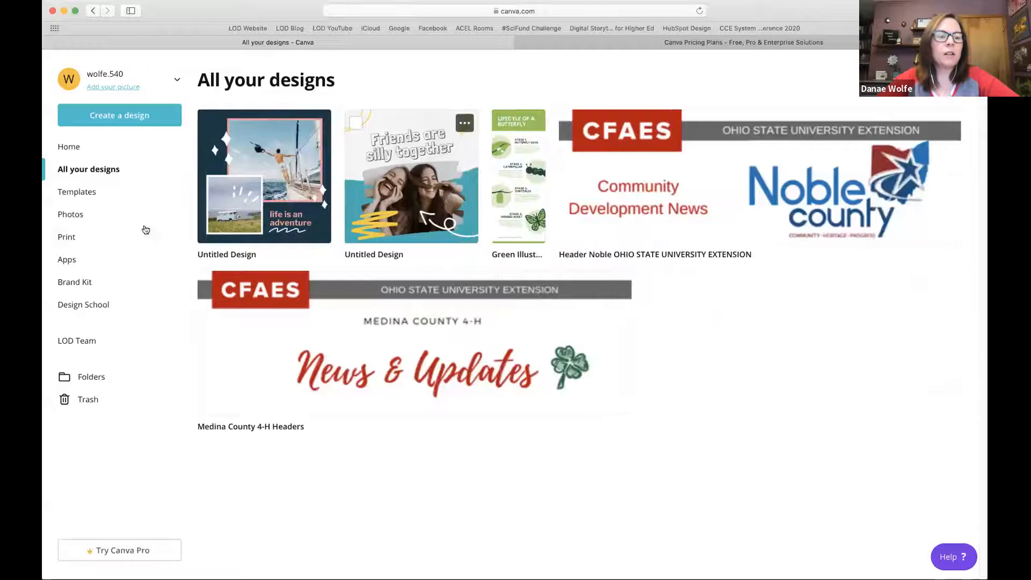
# Search the template library for "insta" and show the Coronavirus Instagram Posts templates.
pyautogui.click(81, 193)
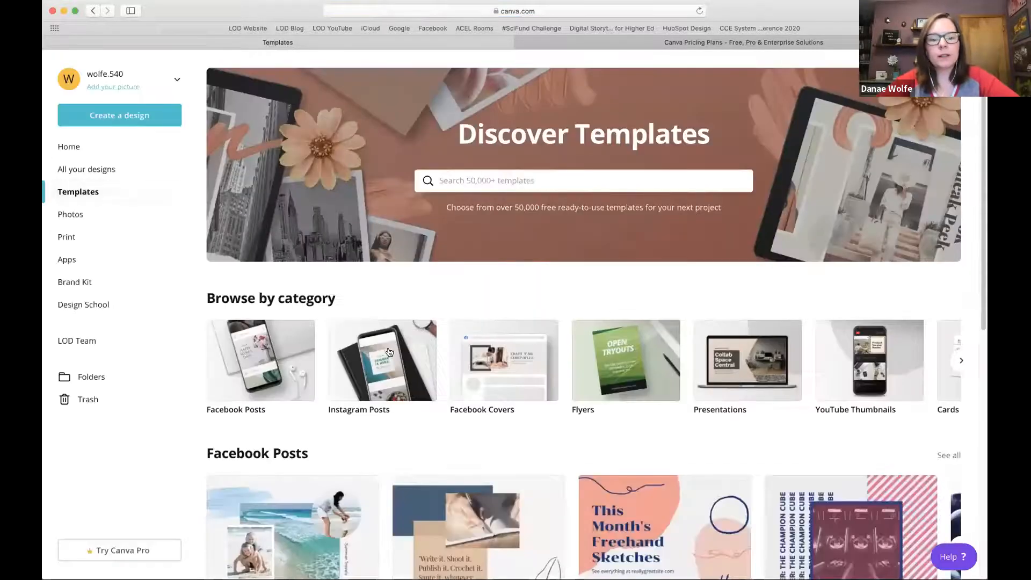
pyautogui.scroll(-3, 472, 360)
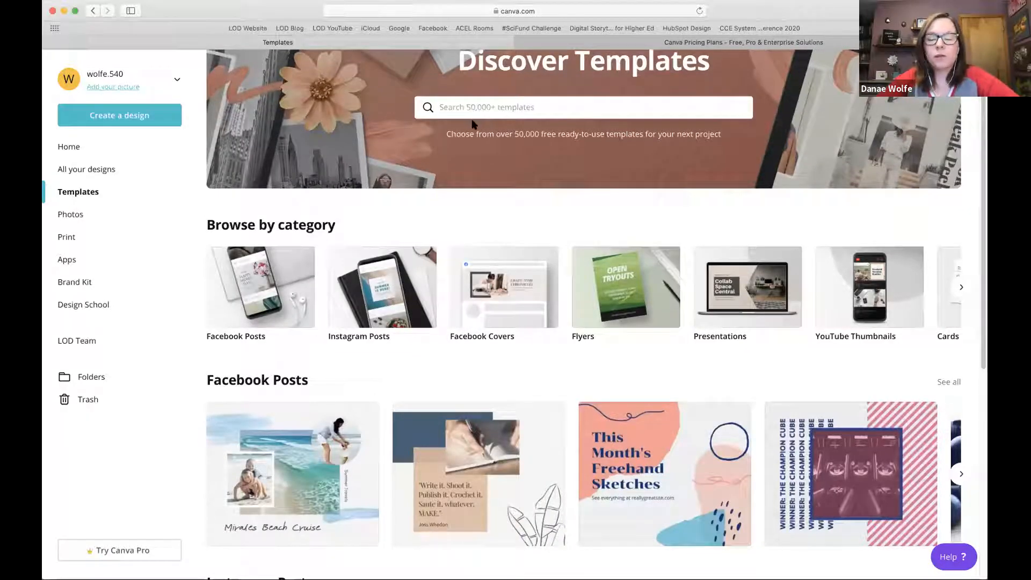
pyautogui.scroll(1, 511, 133)
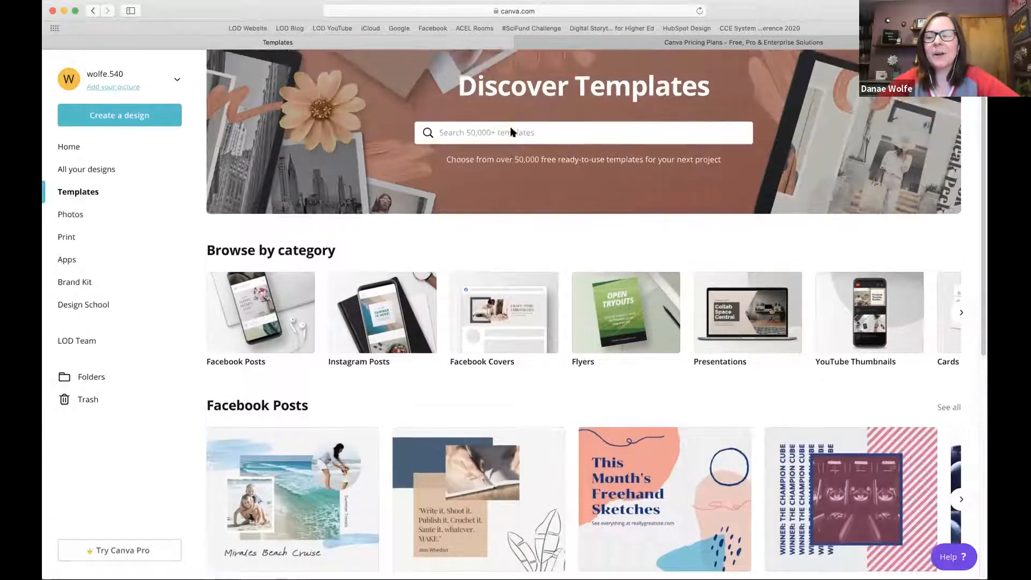
pyautogui.click(507, 142)
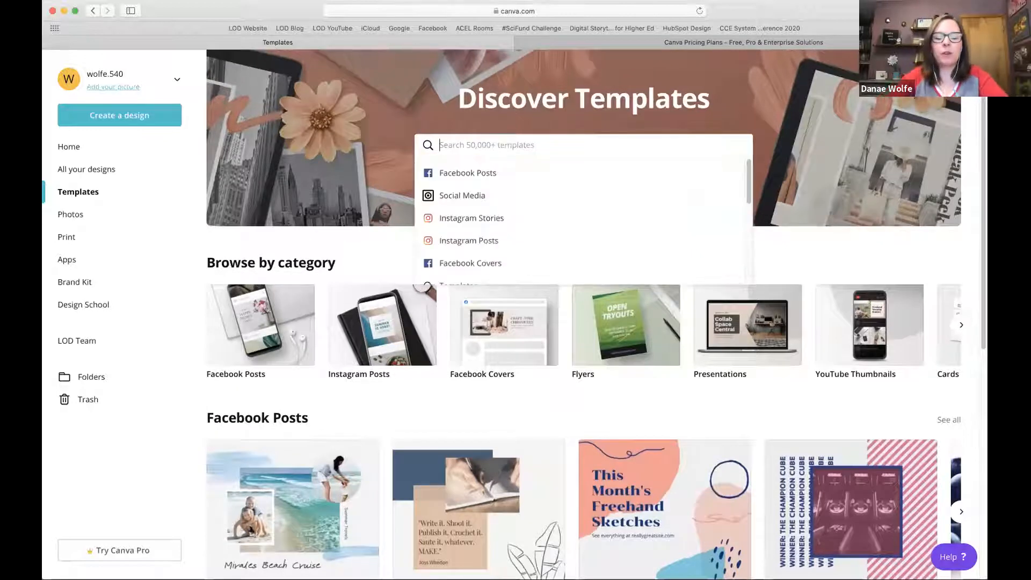
pyautogui.write('insta')
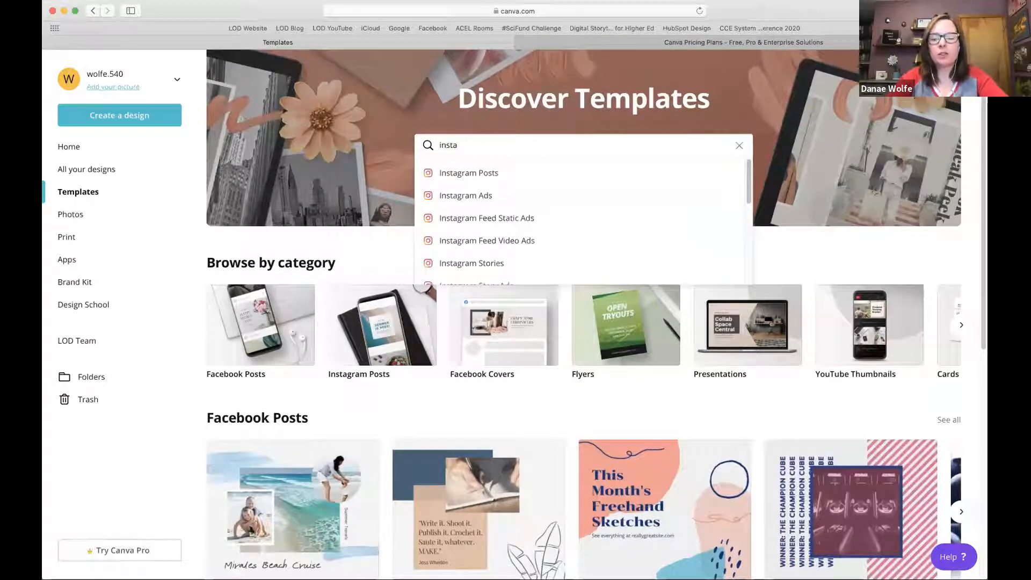
pyautogui.scroll(-3, 495, 189)
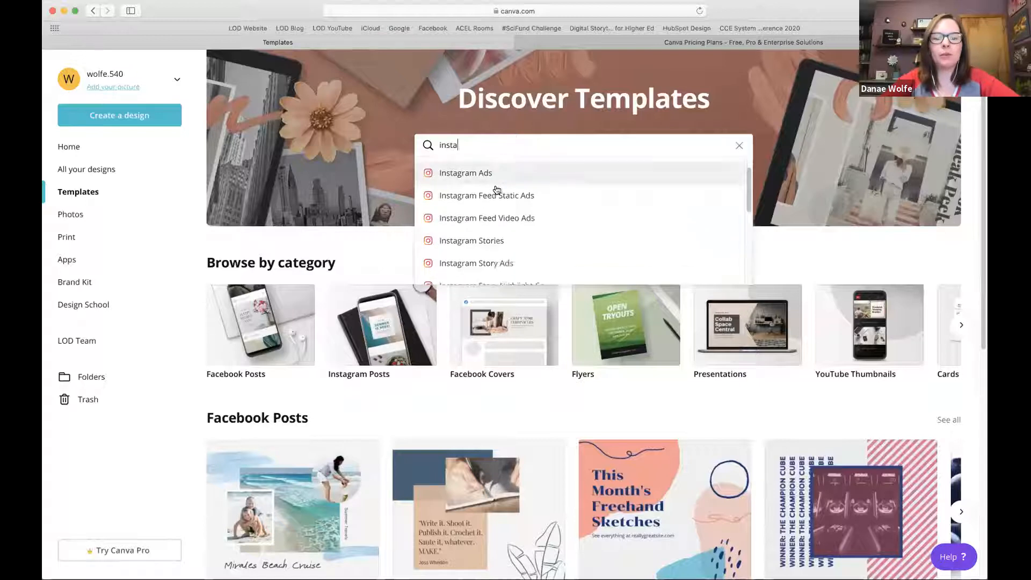
pyautogui.scroll(-5, 497, 189)
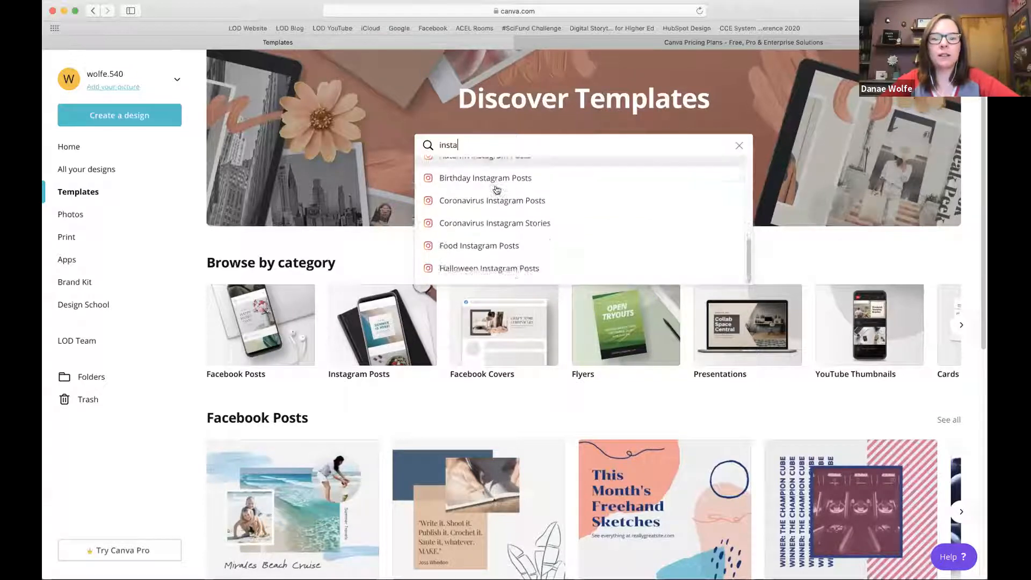
pyautogui.click(467, 213)
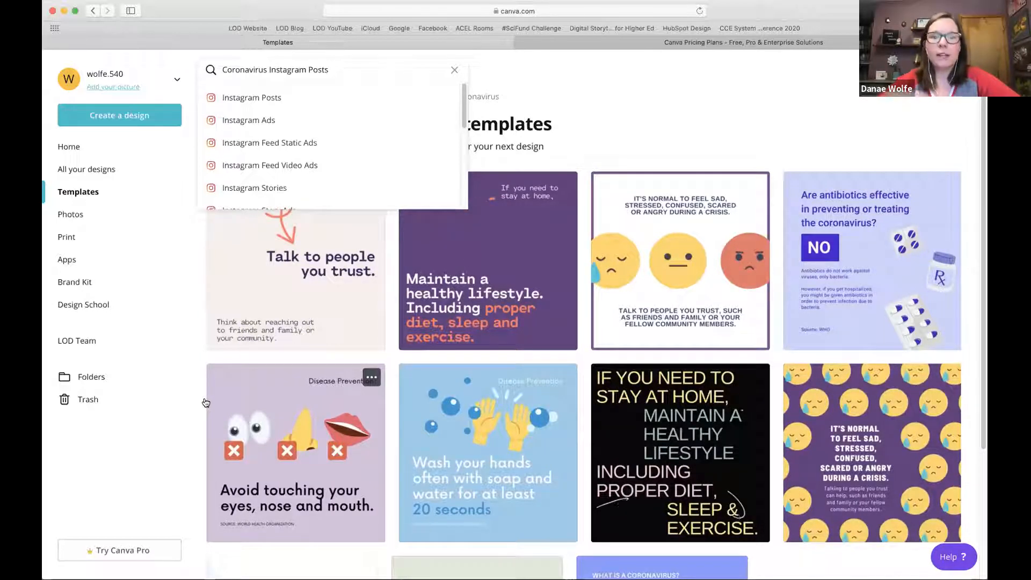
# Look through the trending photos in the photo library and open the overview of print products.
pyautogui.click(76, 215)
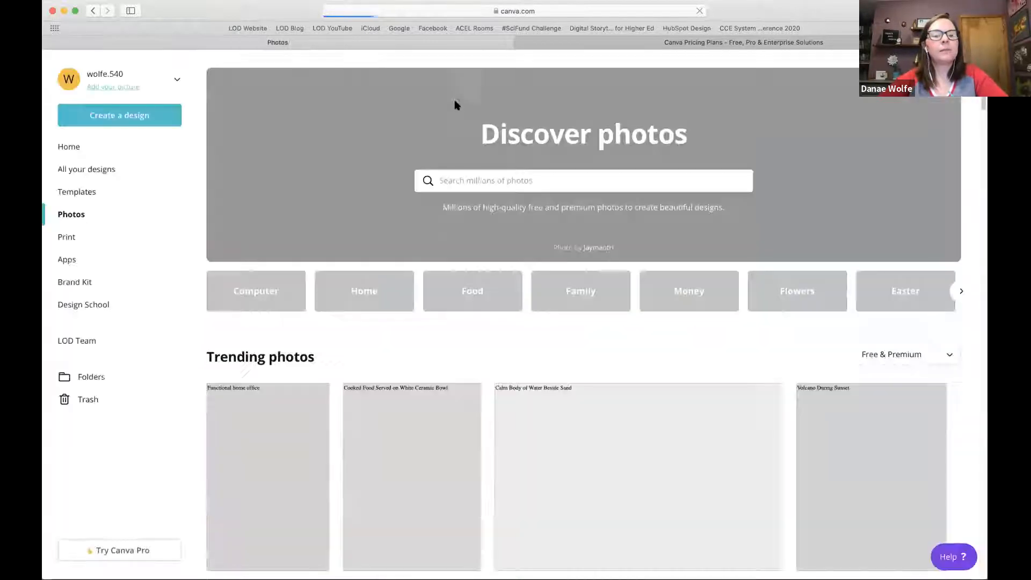
pyautogui.scroll(-2, 299, 251)
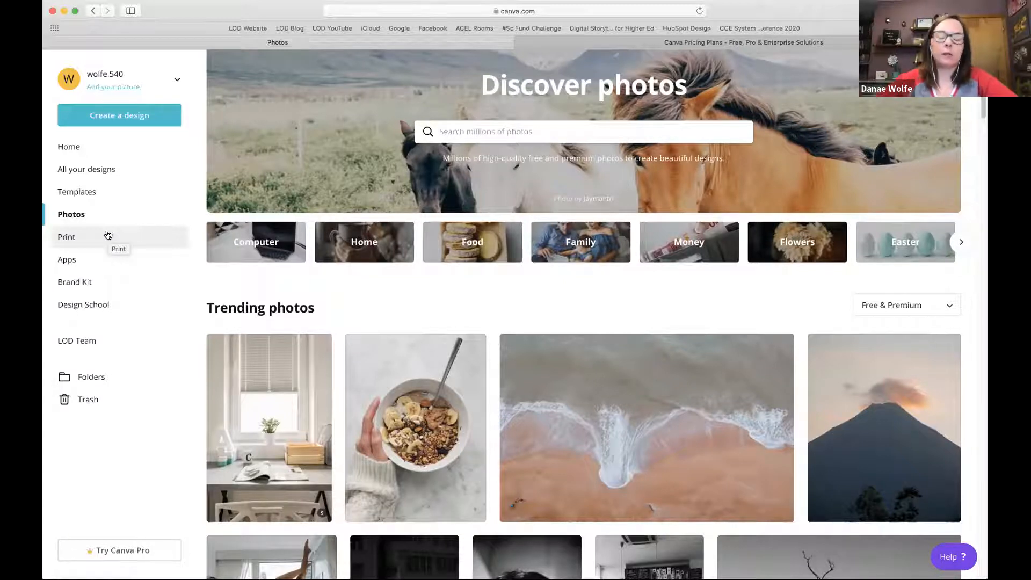
pyautogui.click(69, 238)
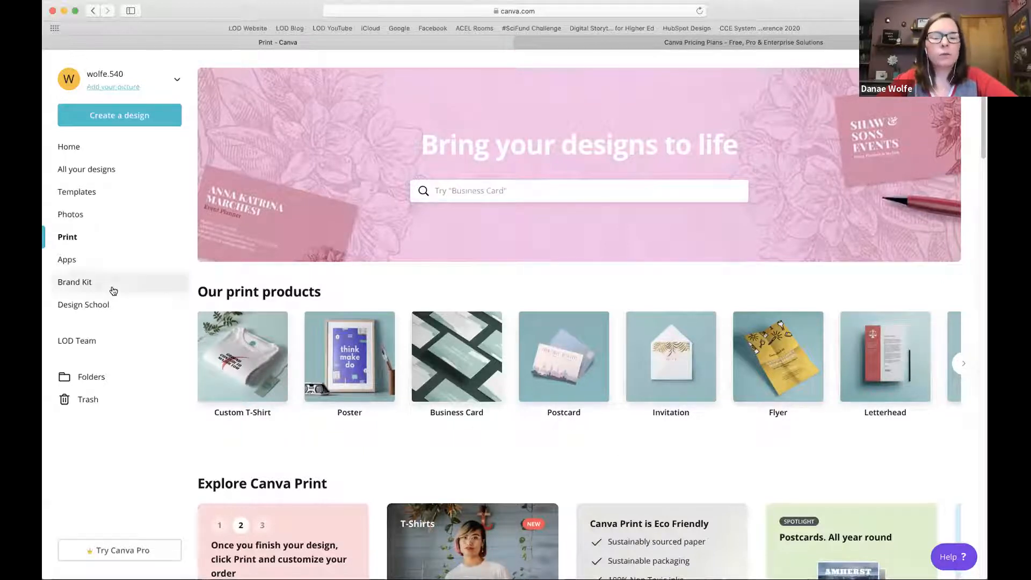
# Open the Brand Kit, try adding a brand logo and a brand color, and dismiss the Canva Pro offers.
pyautogui.click(76, 281)
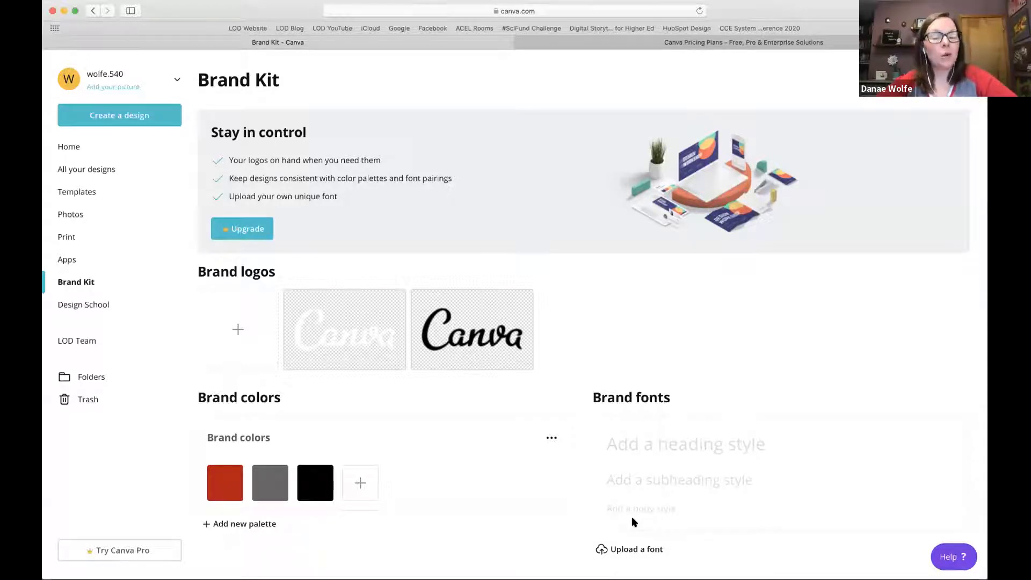
pyautogui.click(237, 329)
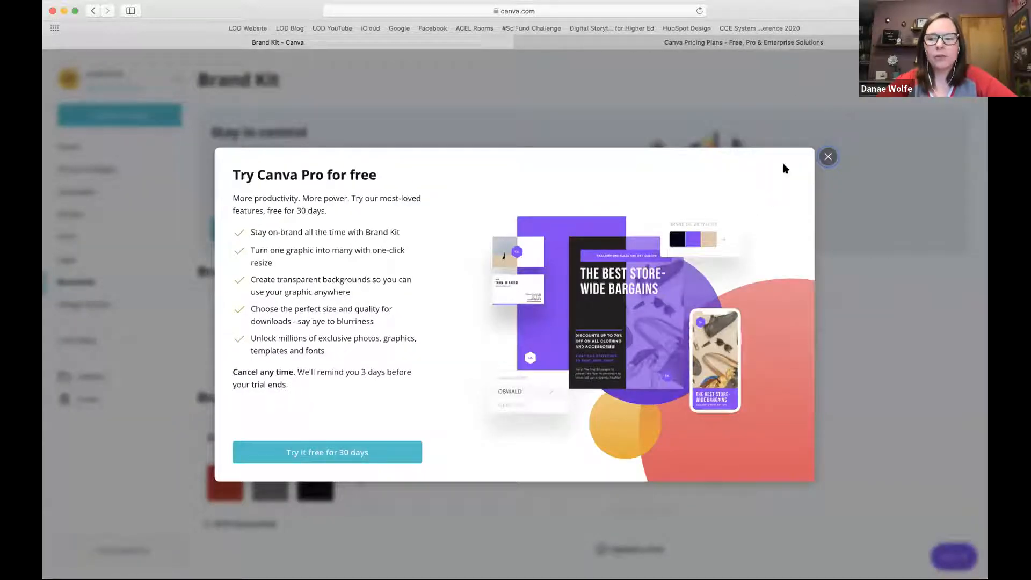
pyautogui.click(829, 156)
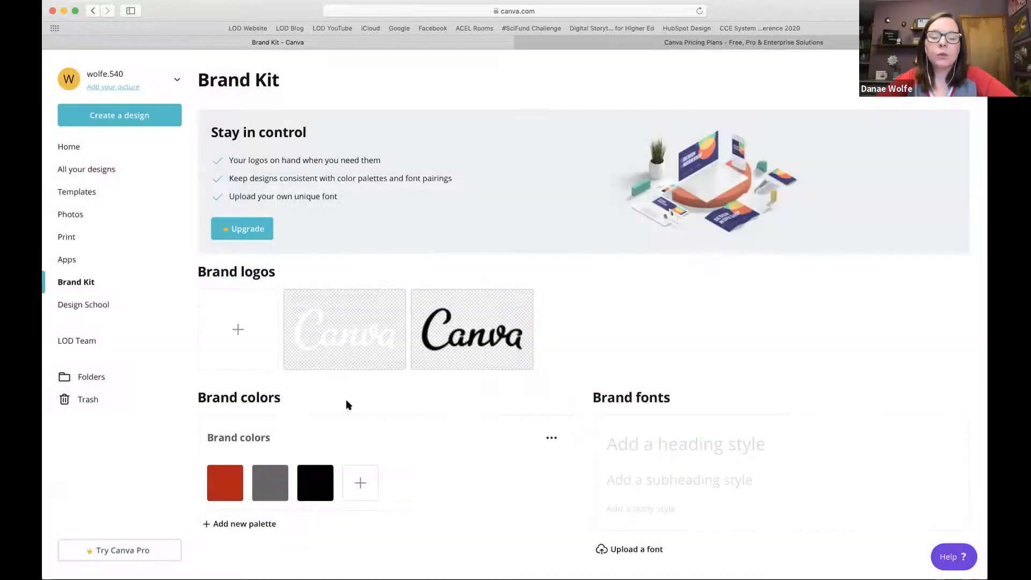
pyautogui.click(360, 485)
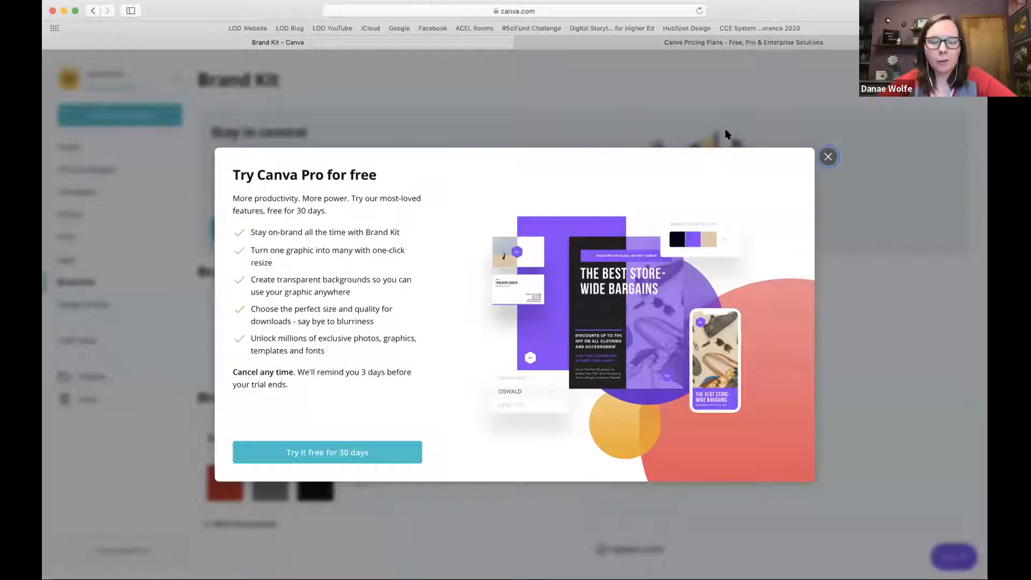
pyautogui.click(828, 157)
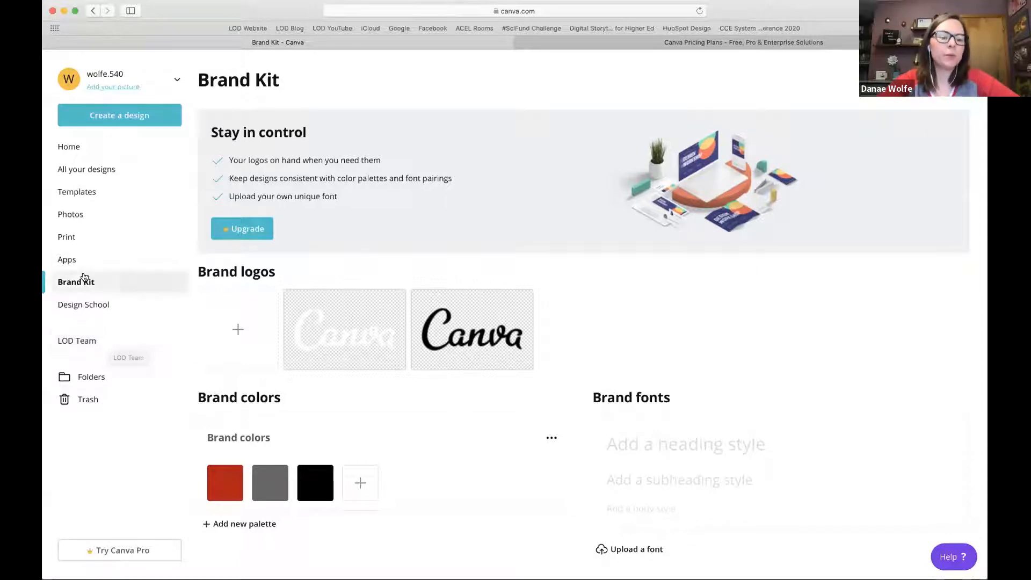
# Make a copy of the untitled "life is an adventure" design in the list of all designs.
pyautogui.click(87, 169)
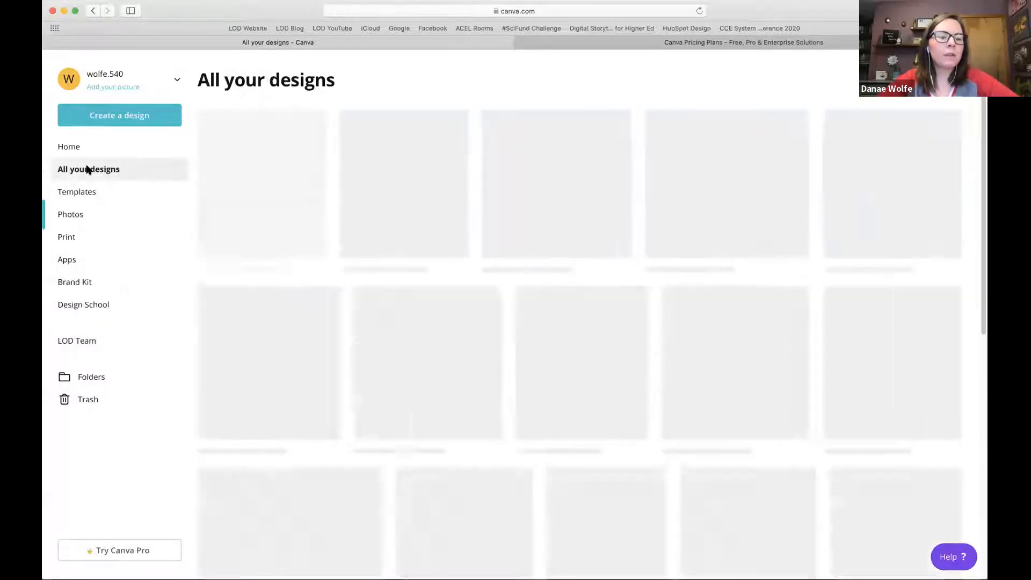
pyautogui.moveTo(251, 189)
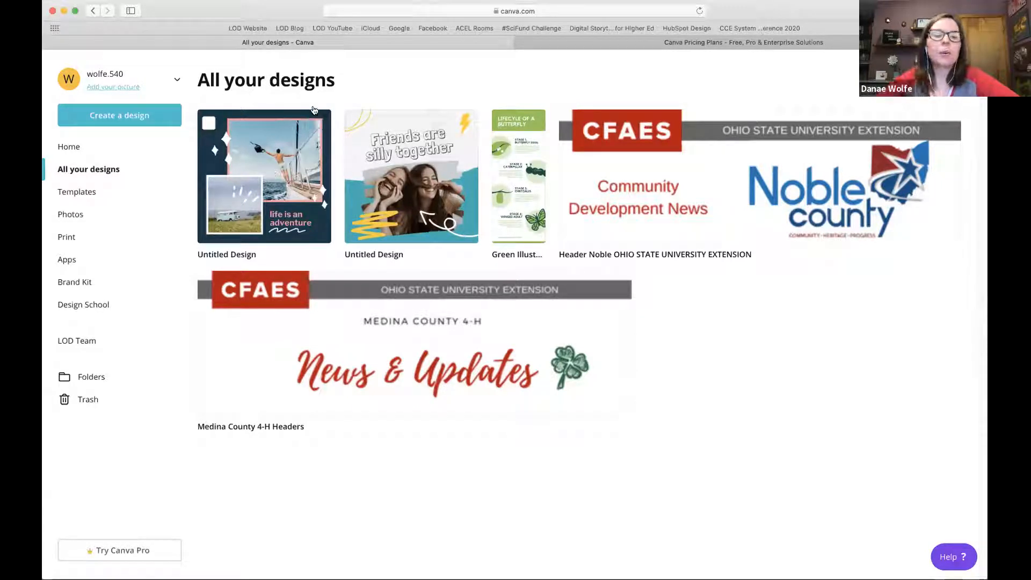
pyautogui.click(316, 123)
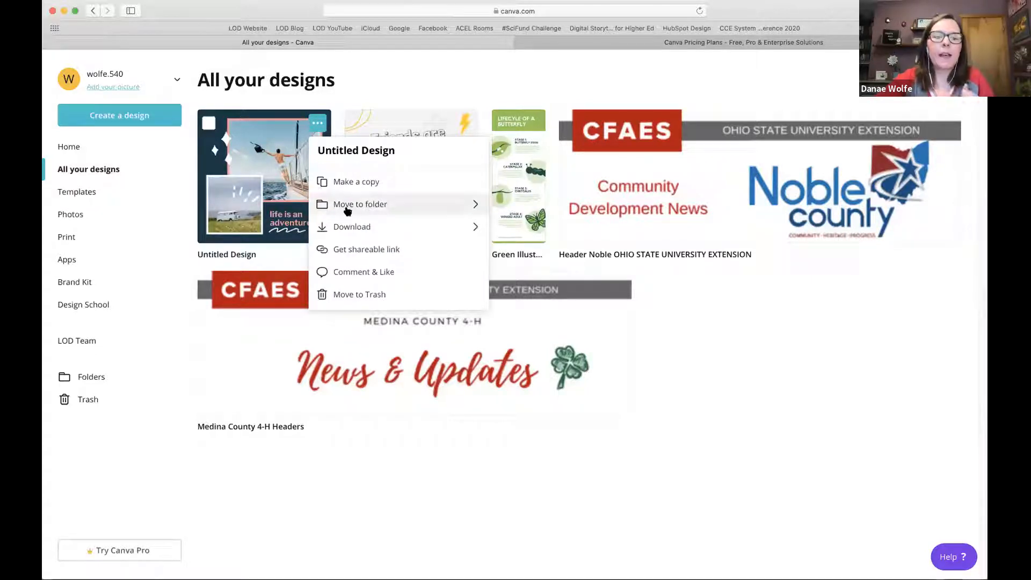
pyautogui.click(359, 182)
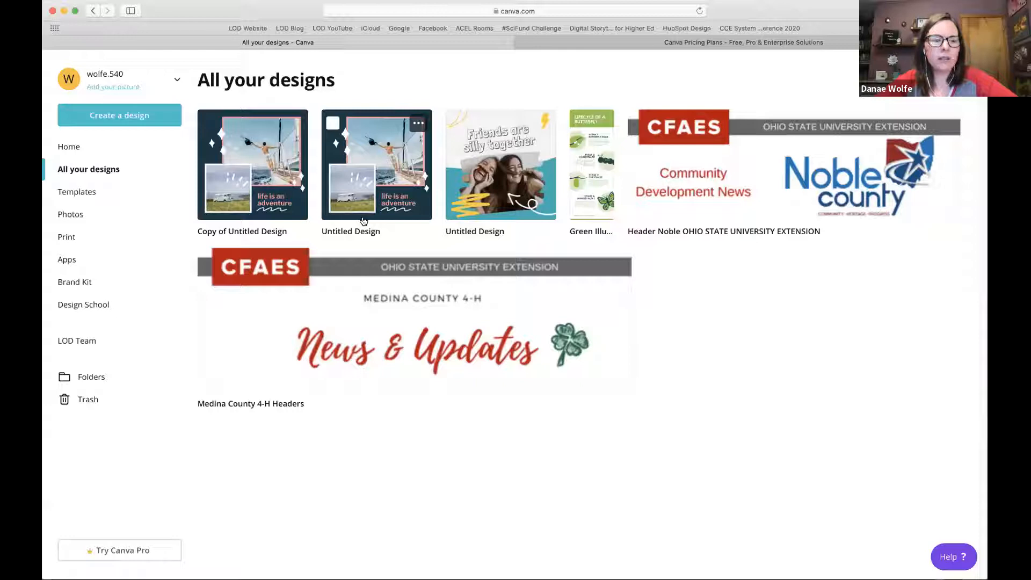
# Search the new-design types for "facebook post" and create a blank Facebook Post design.
pyautogui.click(137, 122)
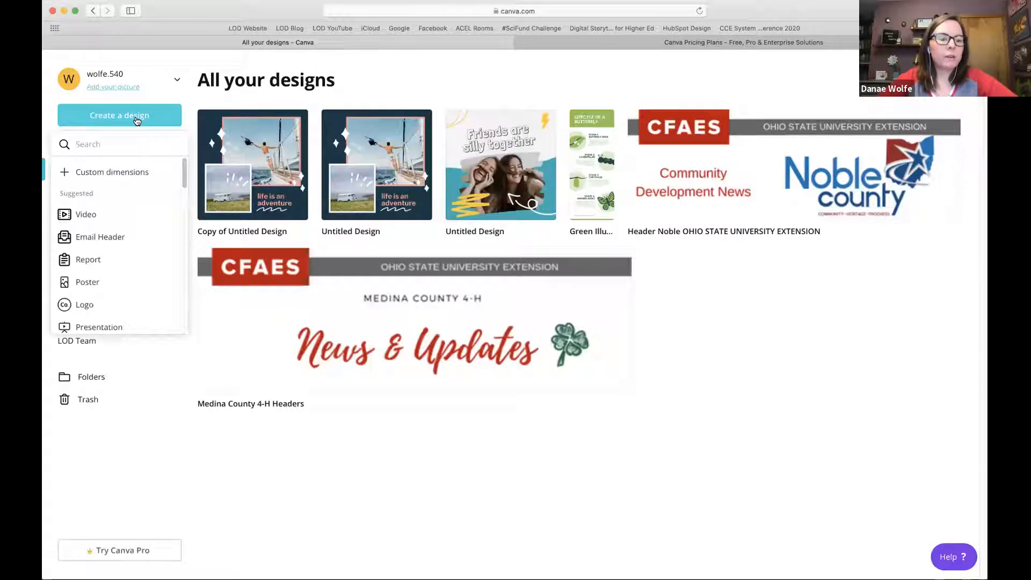
pyautogui.write('facebook pa')
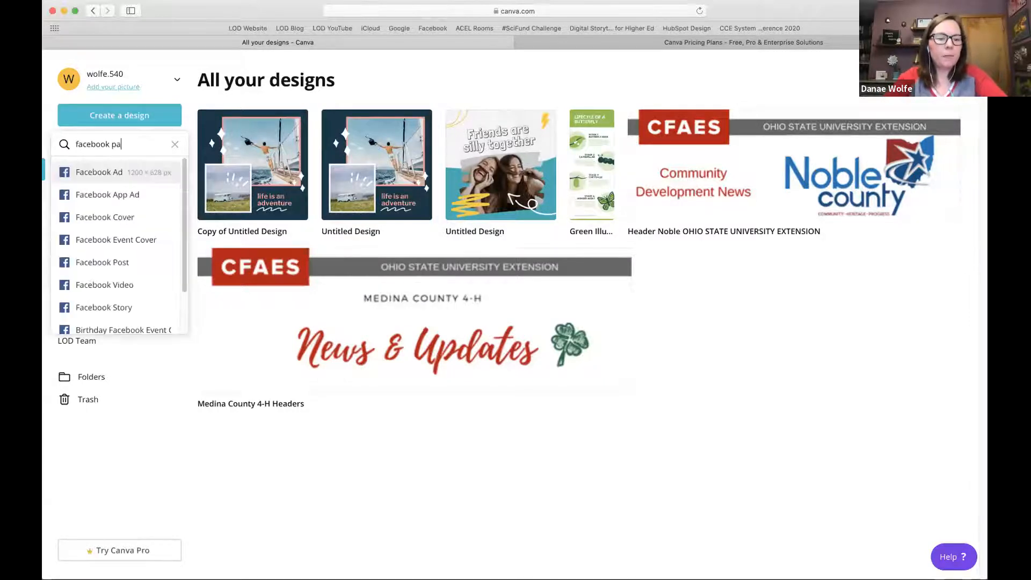
pyautogui.press('BackSpace')
pyautogui.write('ost')
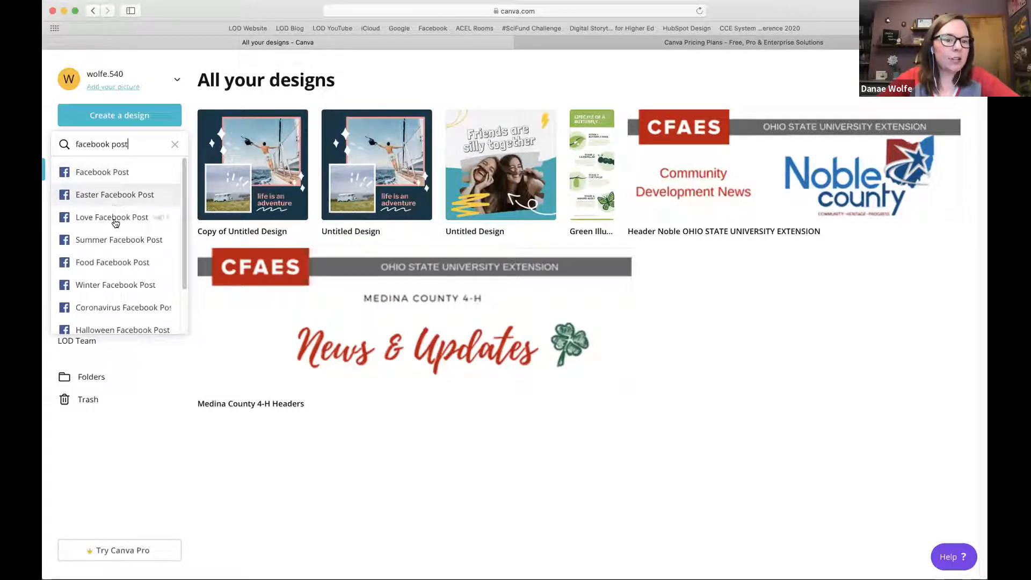
pyautogui.click(109, 173)
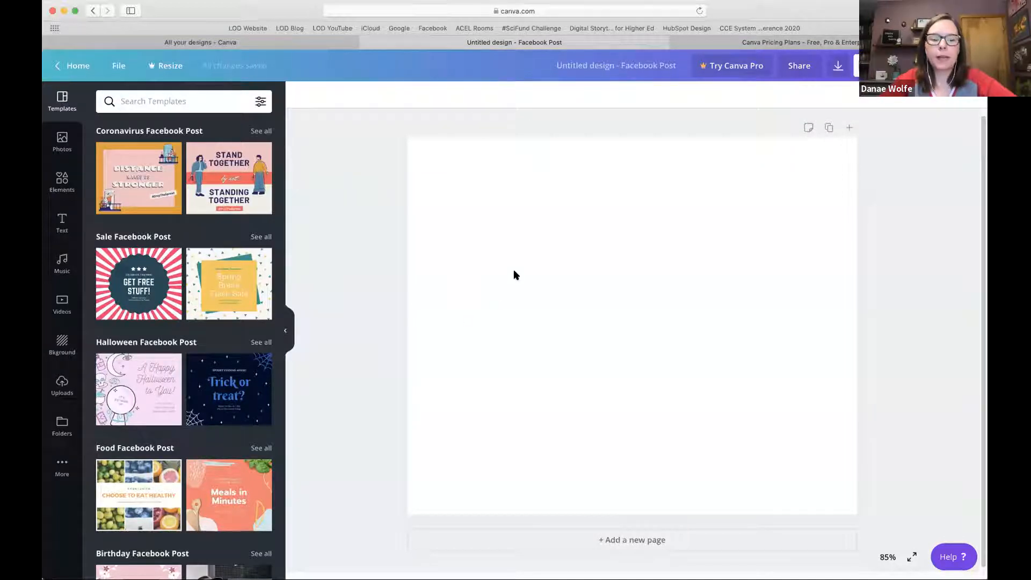
# Try the yellow "Spring Break Flash Sale" template on the blank page, select its yellow box, and undo the template.
pyautogui.click(229, 282)
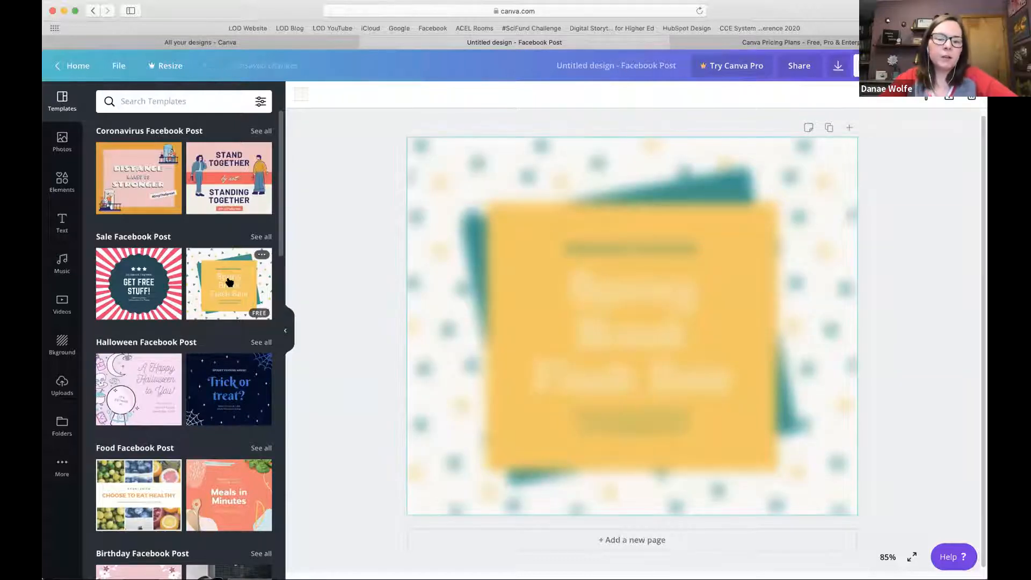
pyautogui.click(540, 236)
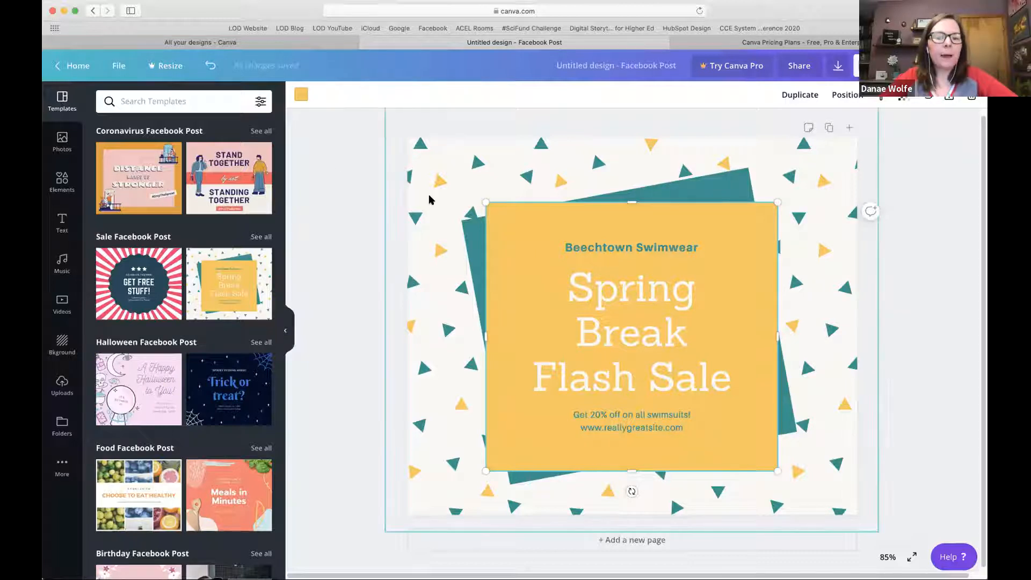
pyautogui.press('super+z')
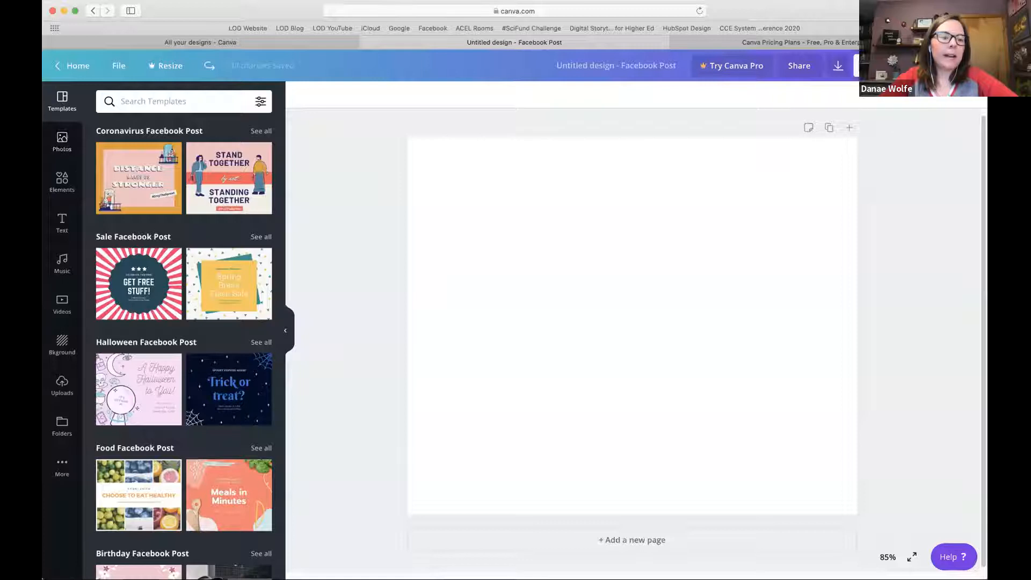
# Search the editor's photo library for "farm".
pyautogui.click(62, 139)
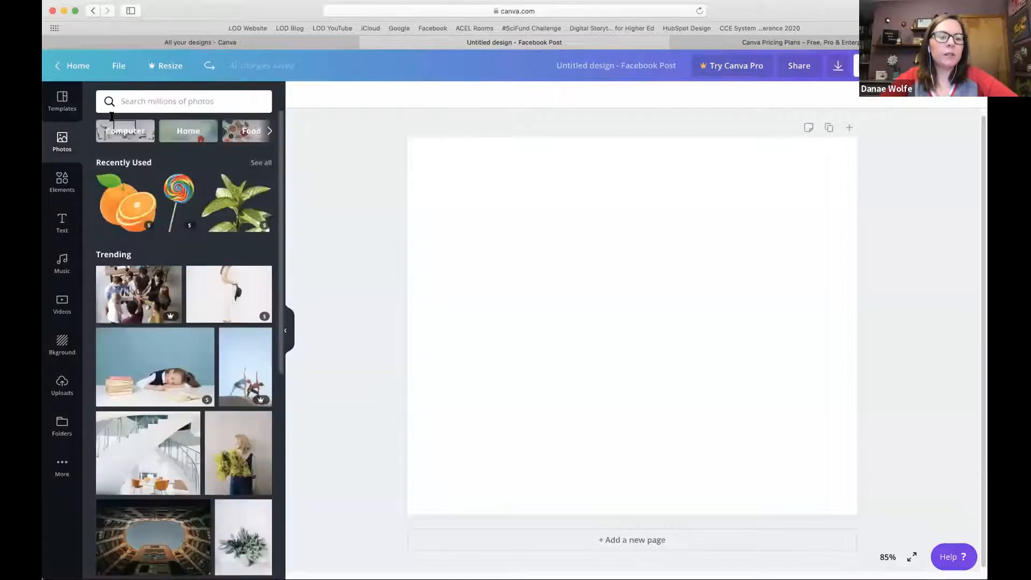
pyautogui.click(149, 105)
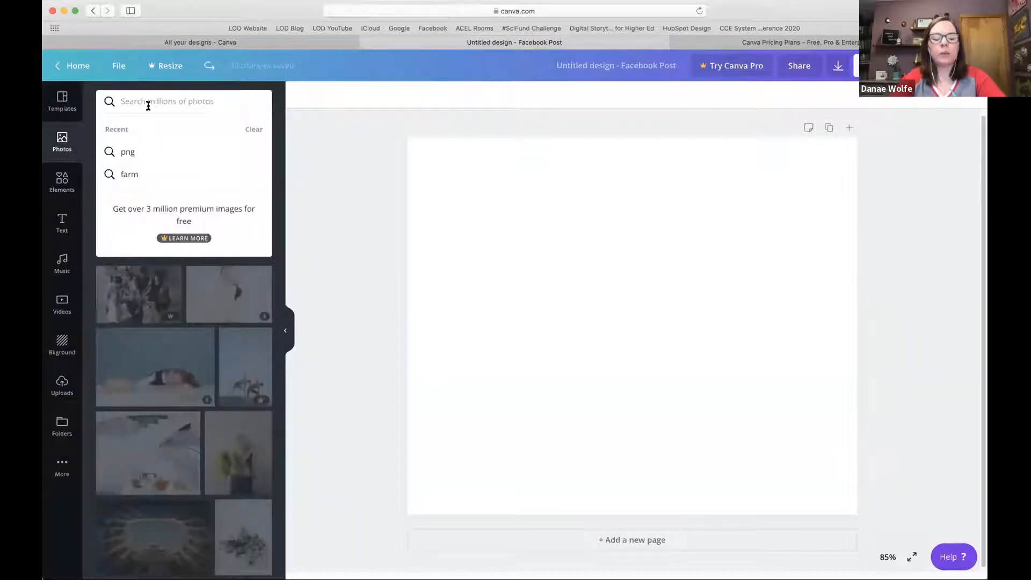
pyautogui.write('farm')
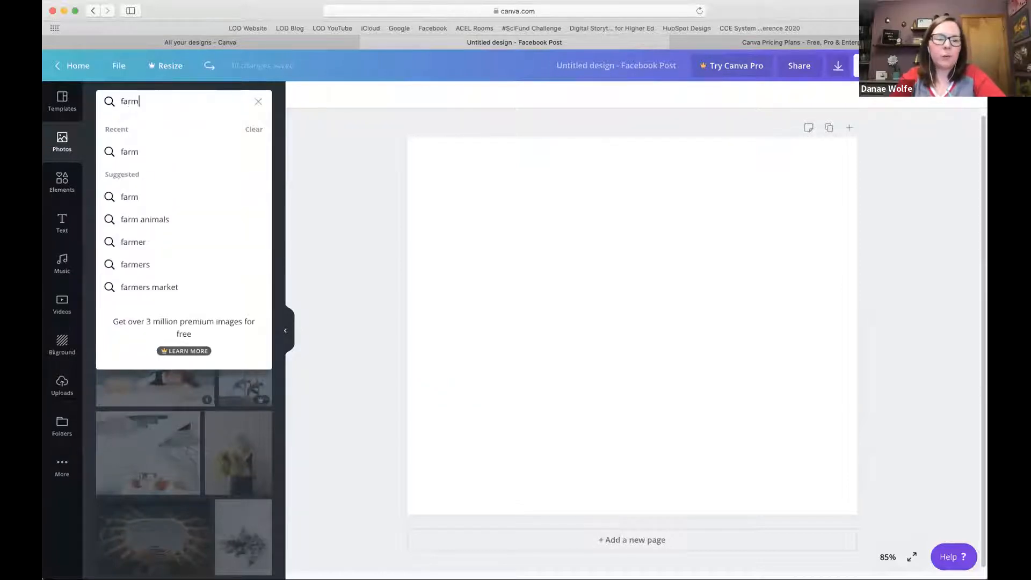
pyautogui.press('Return')
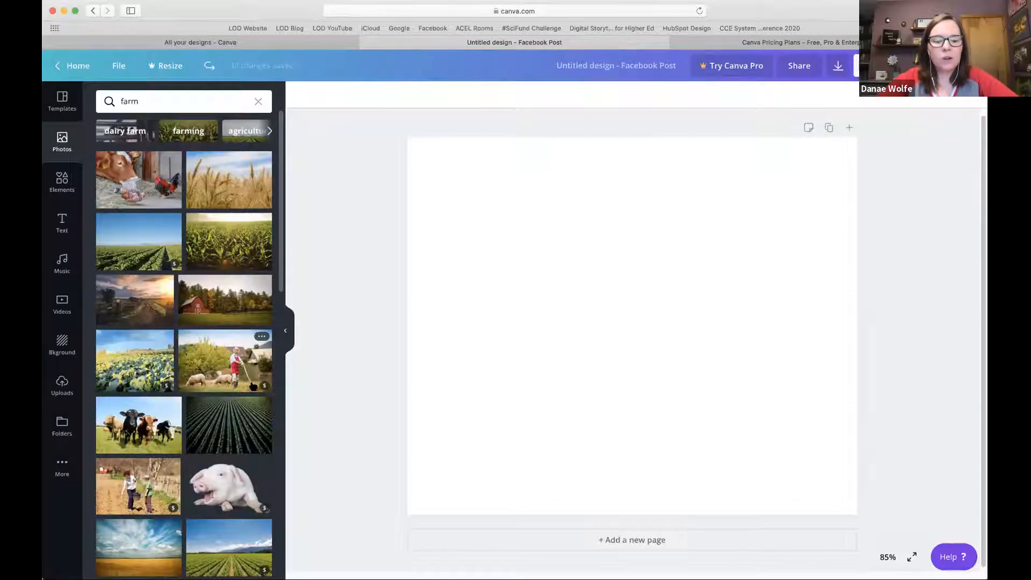
# Add the paid photo of the farmer with sheep to the page and check its cost in the download options.
pyautogui.scroll(5, 226, 426)
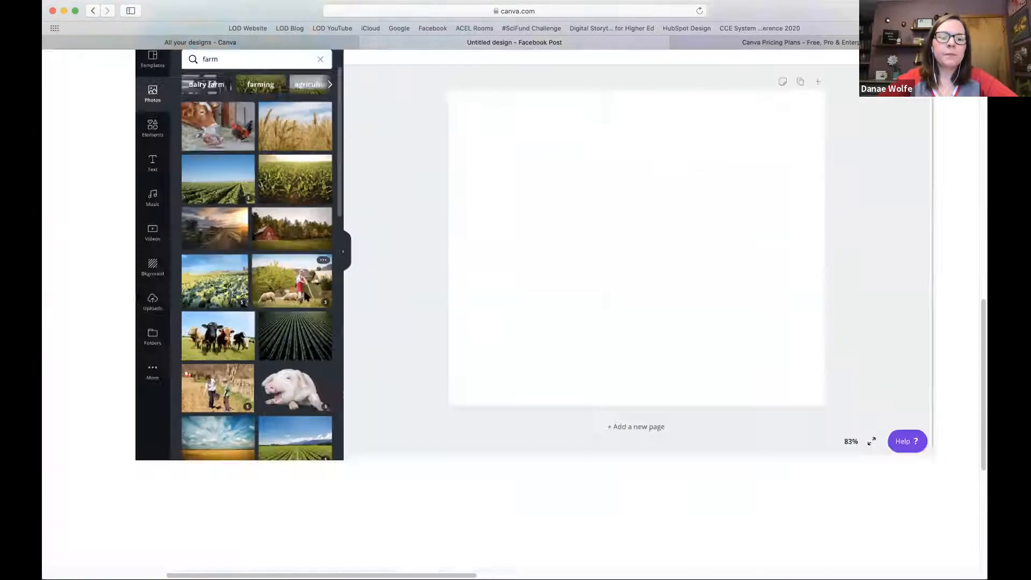
pyautogui.scroll(-5, 318, 301)
pyautogui.click(257, 379)
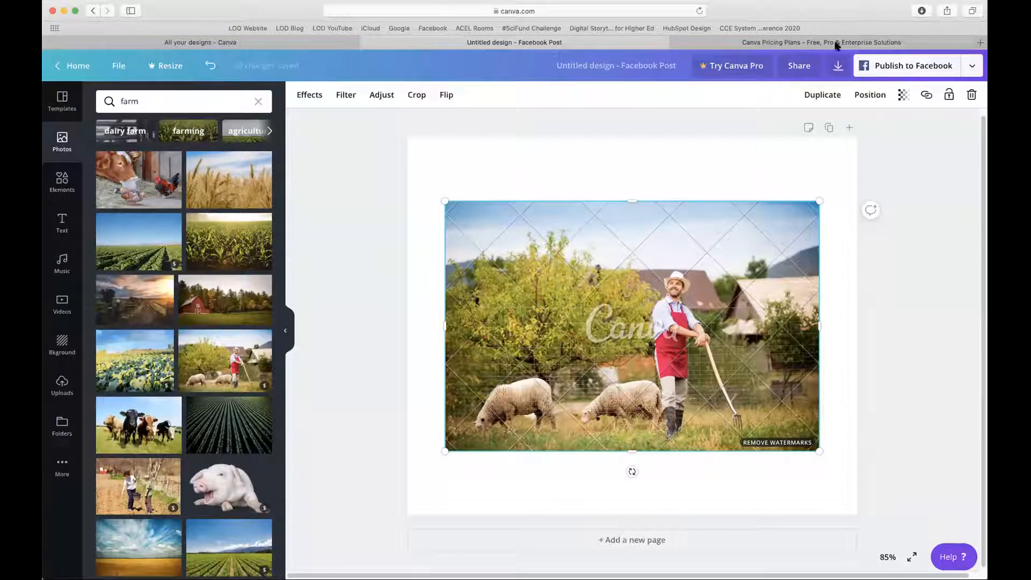
pyautogui.click(732, 162)
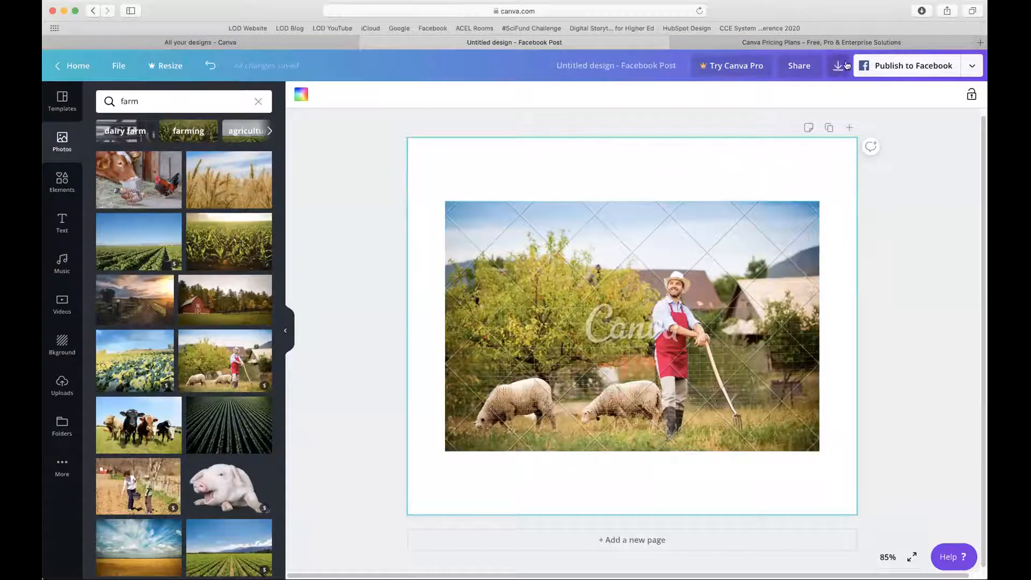
pyautogui.click(737, 236)
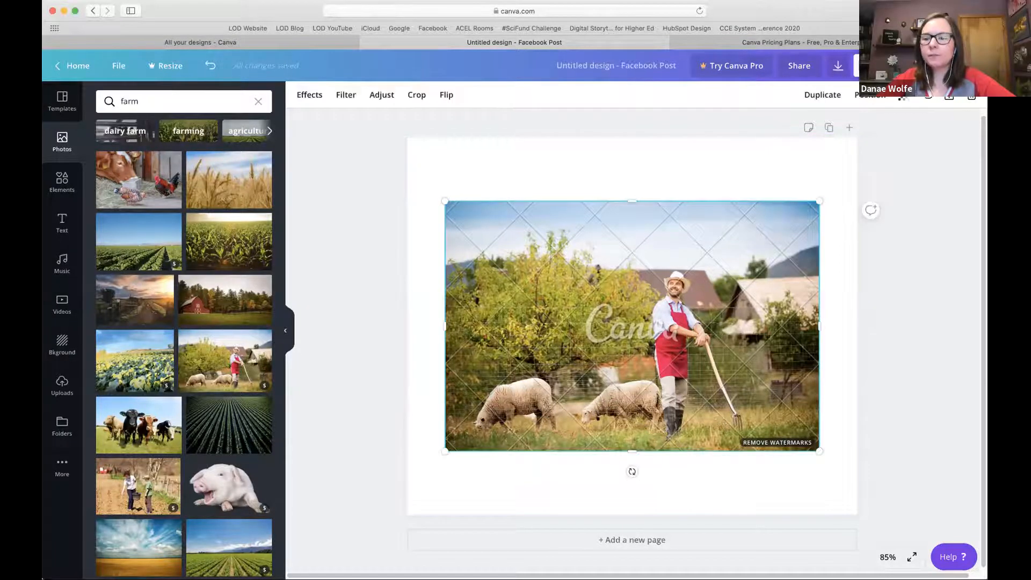
pyautogui.click(839, 66)
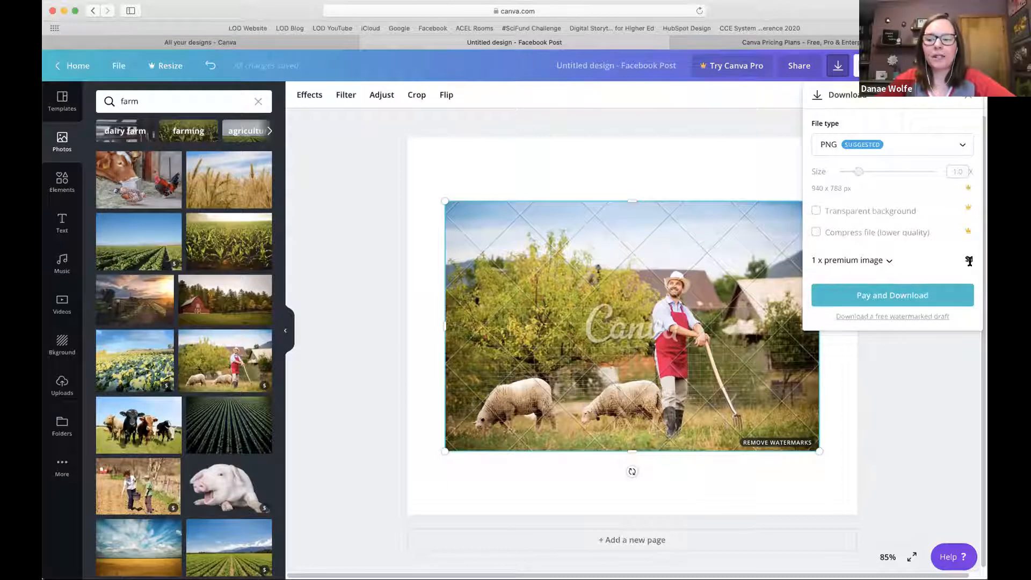
pyautogui.click(372, 259)
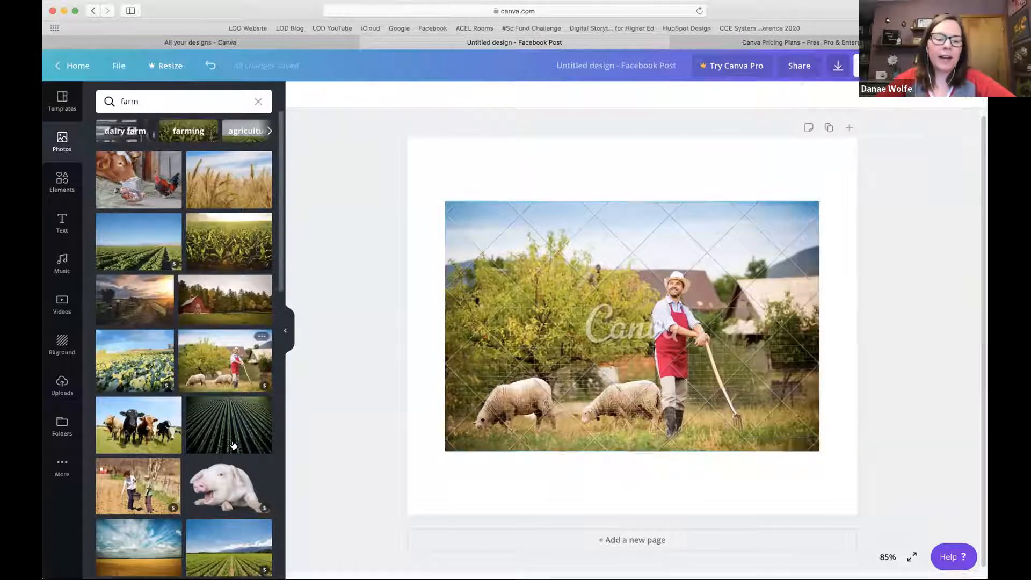
# Place the paid white pig photo over the farmer photo and check the combined download cost.
pyautogui.moveTo(231, 469); pyautogui.dragTo(588, 234)
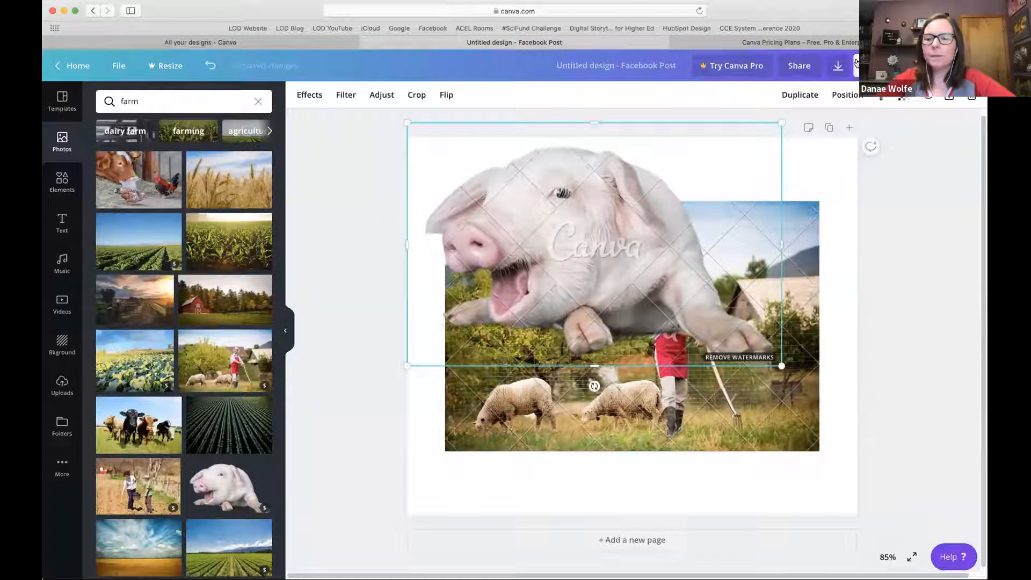
pyautogui.click(836, 65)
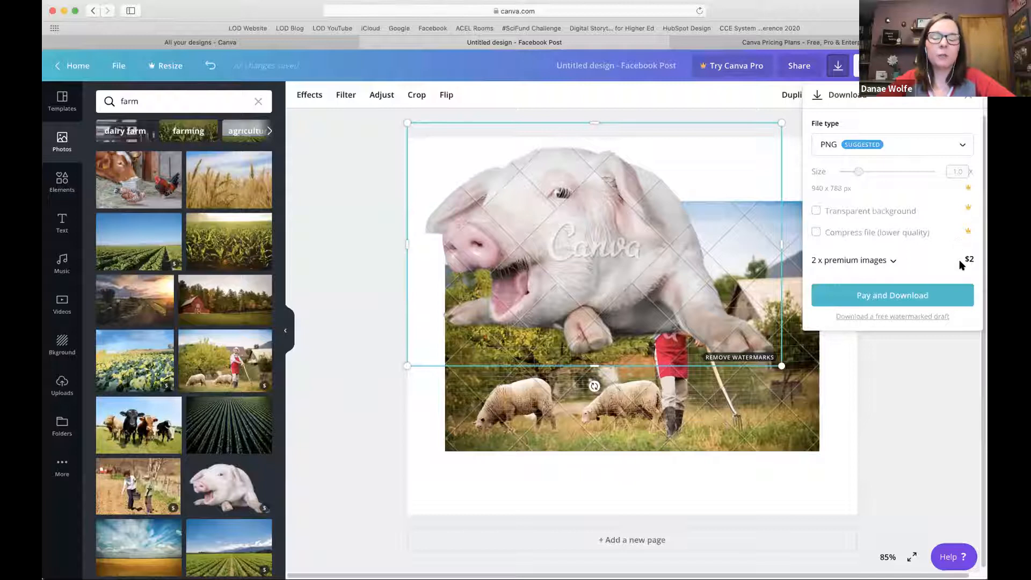
# Delete the pig photo and the farmer photo from the page.
pyautogui.click(605, 236)
pyautogui.press('Delete')
pyautogui.click(605, 236)
pyautogui.press('Delete')
# Browse further through the farm photo results, comparing the free and paid images.
pyautogui.scroll(-5, 218, 289)
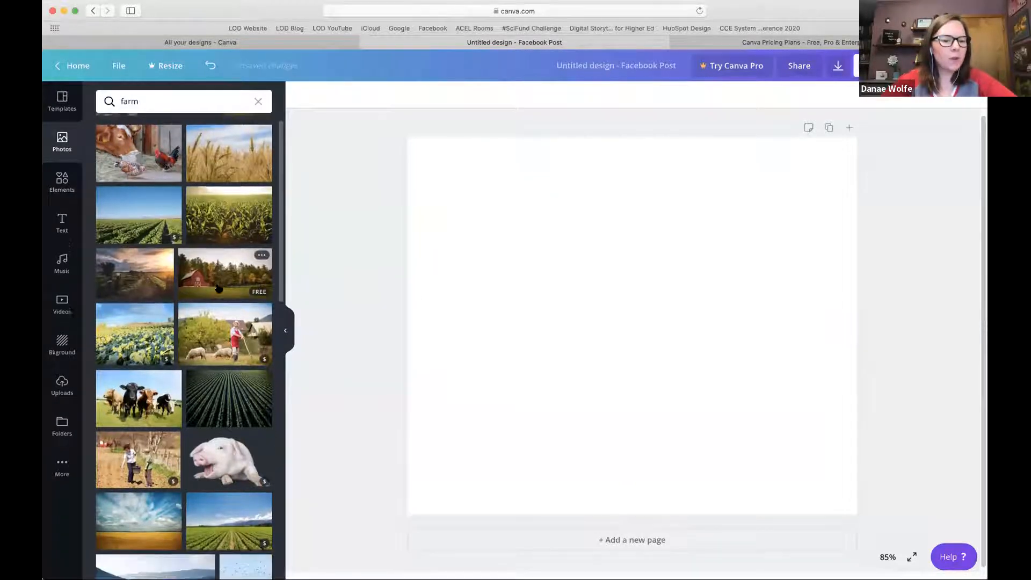
pyautogui.scroll(-8, 219, 289)
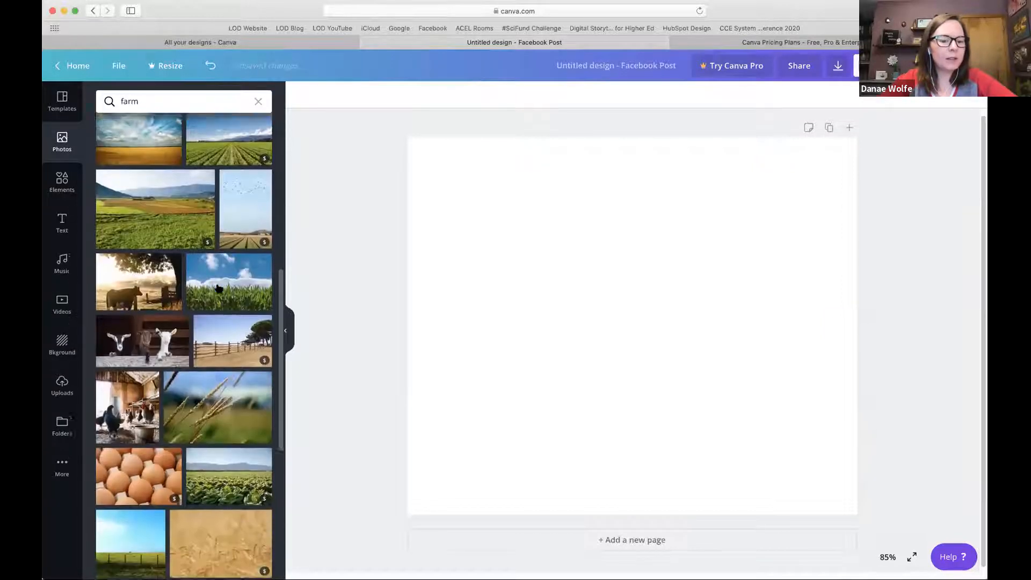
pyautogui.scroll(-8, 218, 289)
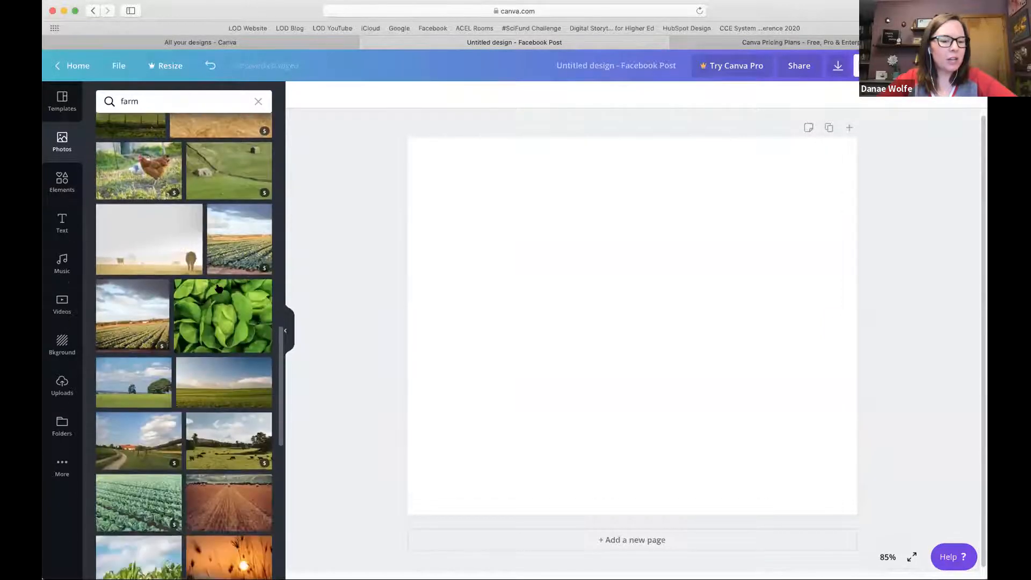
pyautogui.scroll(-4, 219, 289)
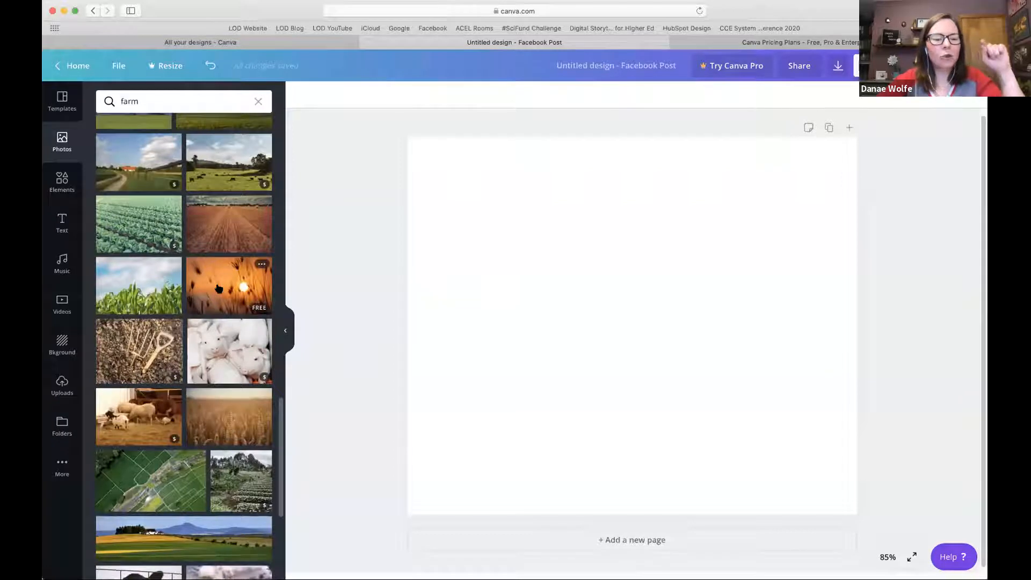
pyautogui.scroll(-6, 219, 289)
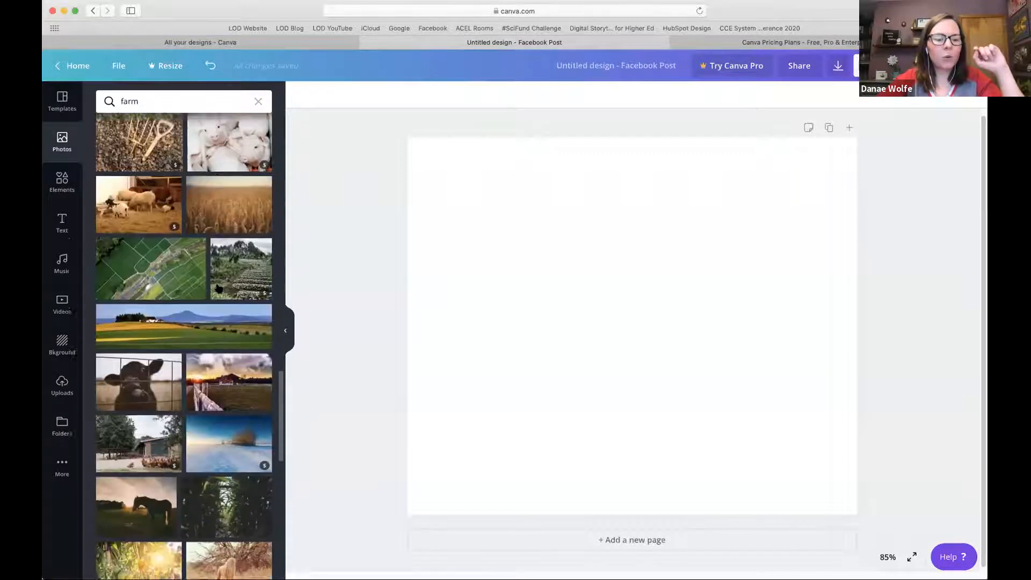
pyautogui.scroll(-6, 219, 289)
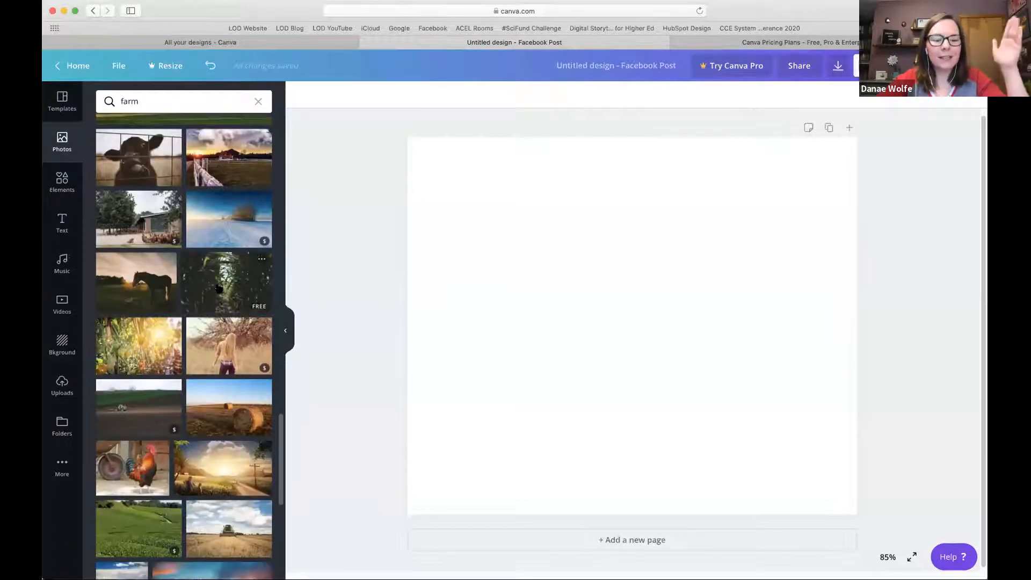
pyautogui.scroll(-1, 219, 289)
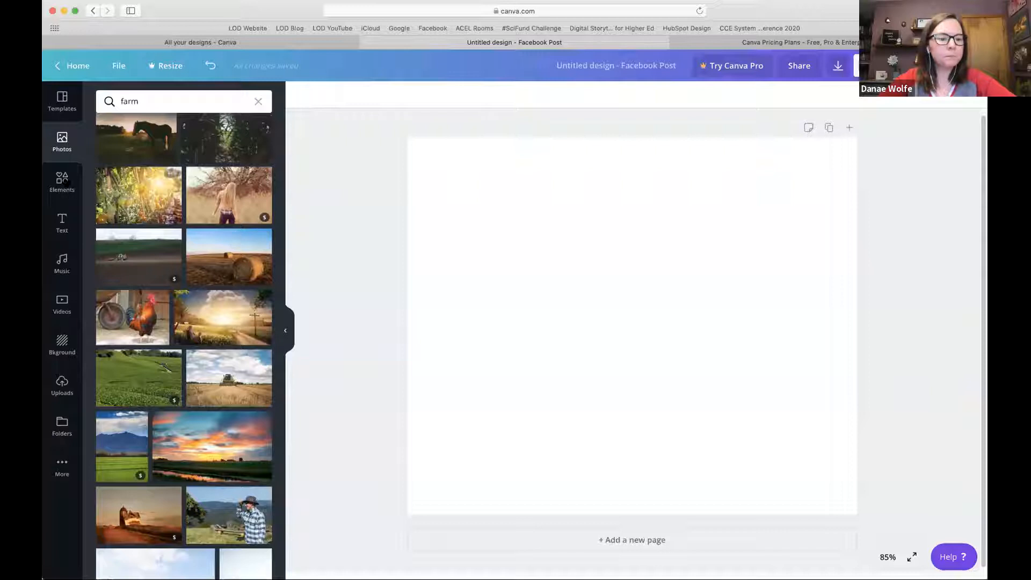
# Look through the available elements, text styles and music tracks for the design.
pyautogui.click(56, 181)
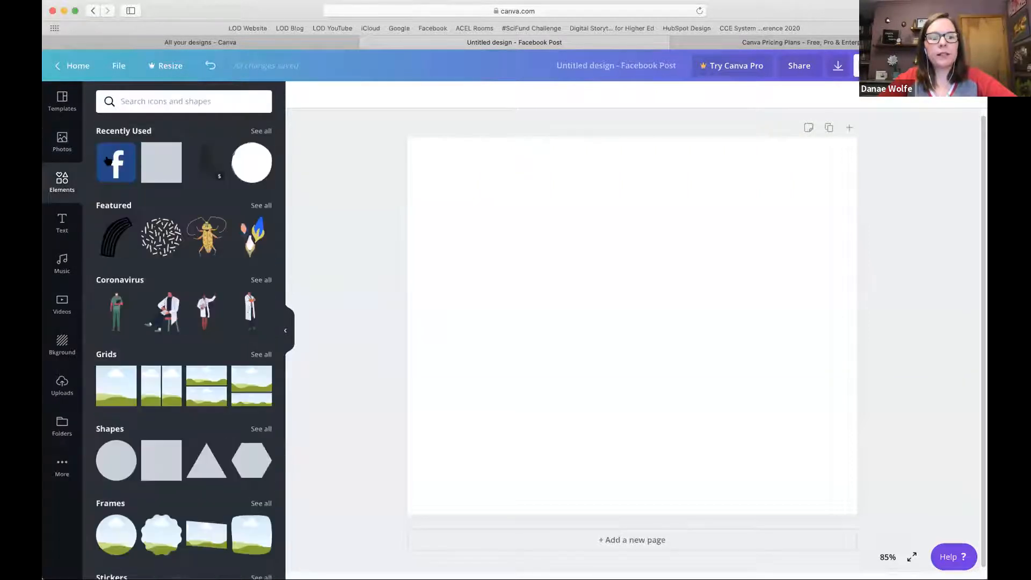
pyautogui.scroll(-3, 237, 301)
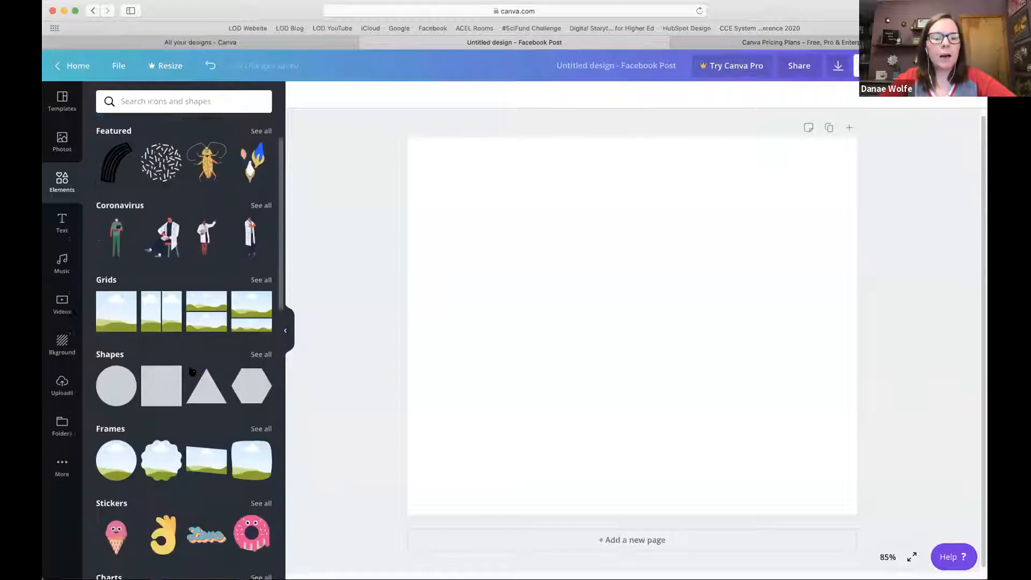
pyautogui.scroll(-3, 254, 357)
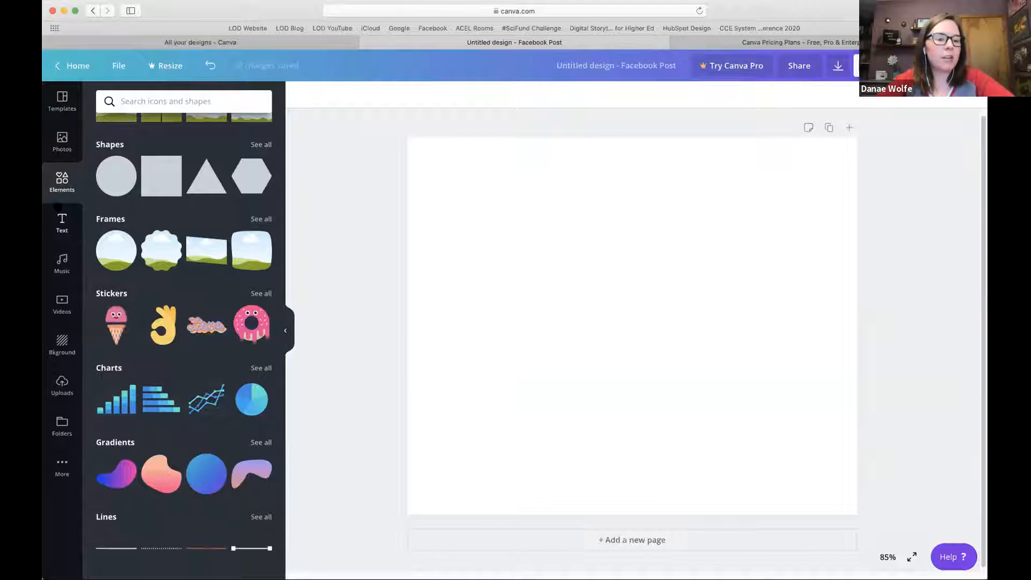
pyautogui.click(58, 222)
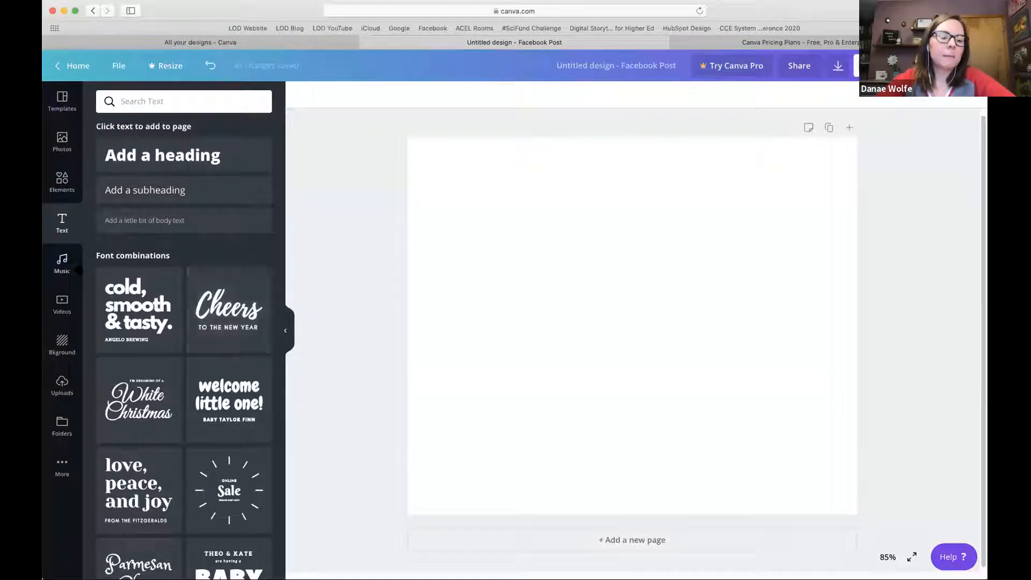
pyautogui.click(62, 263)
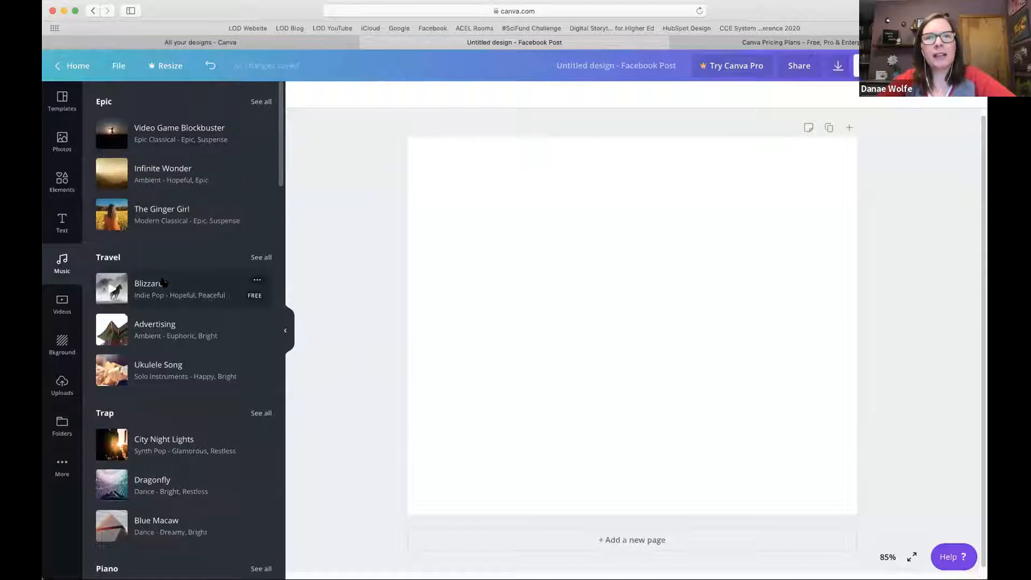
# Add the stock video of the tabby cat to the page and check the available download file types.
pyautogui.click(59, 302)
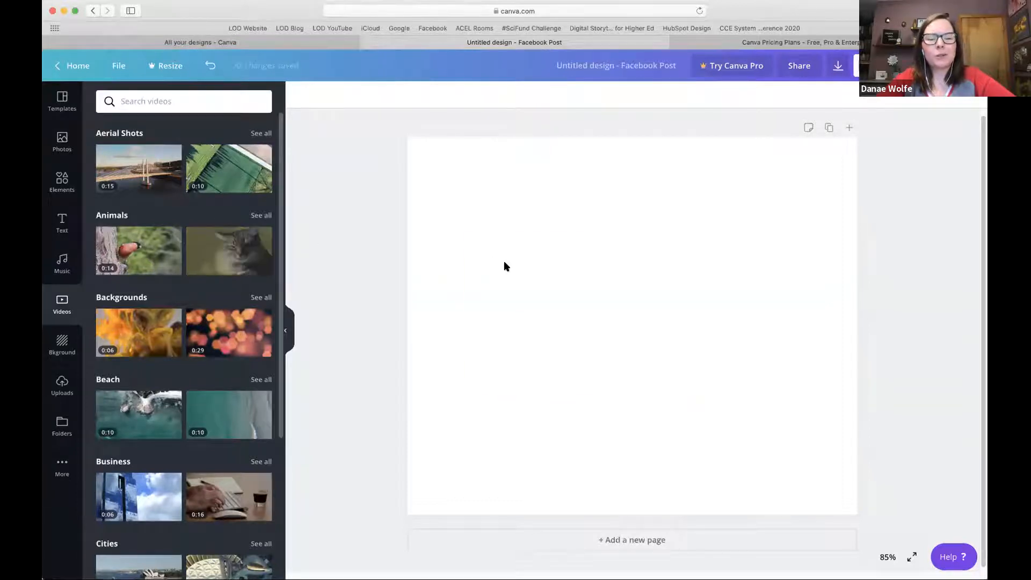
pyautogui.moveTo(504, 266); pyautogui.dragTo(504, 266)
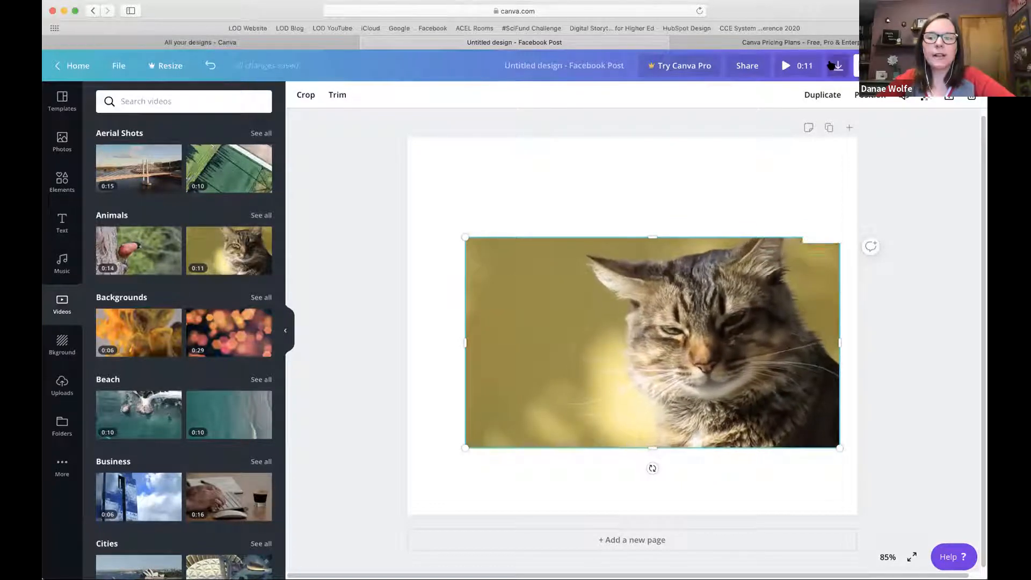
pyautogui.click(831, 65)
pyautogui.click(956, 148)
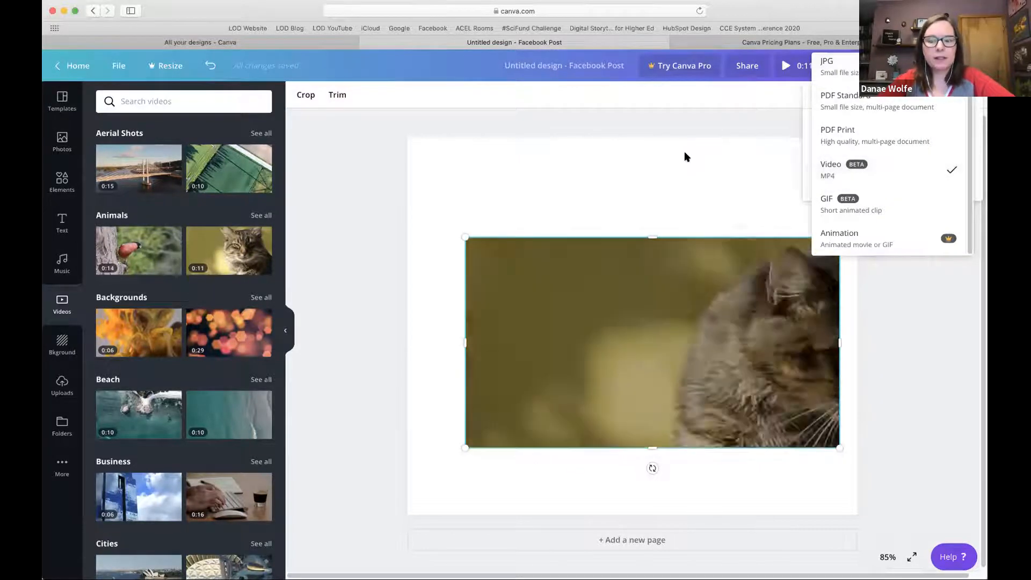
pyautogui.click(686, 156)
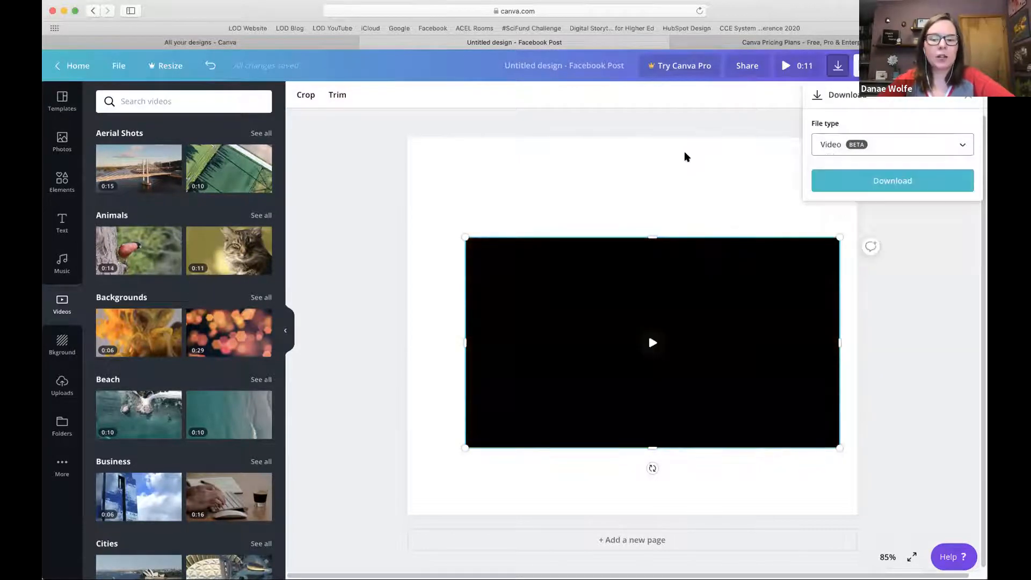
# Delete the cat video from the page.
pyautogui.click(649, 333)
pyautogui.press('Delete')
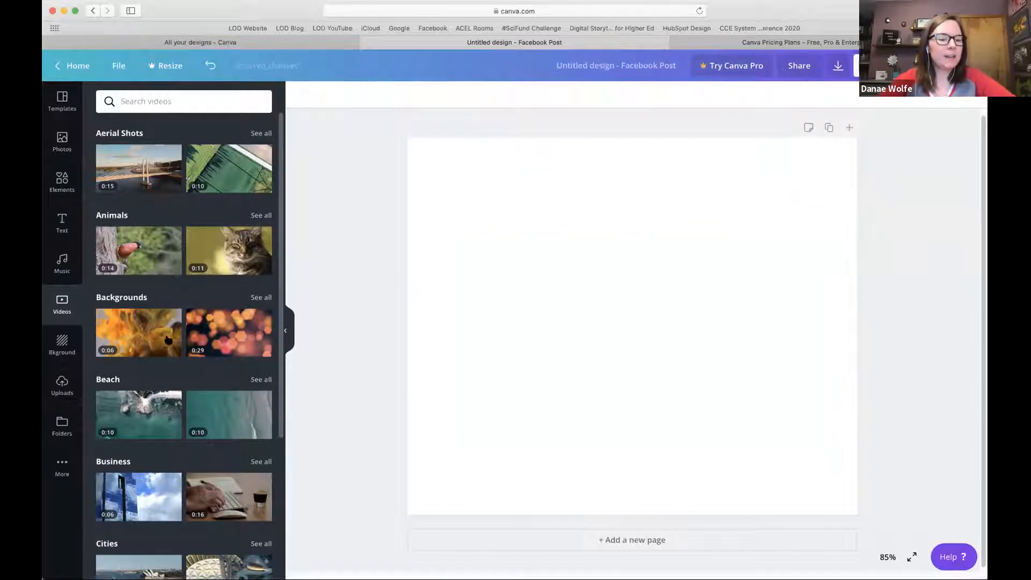
# Apply the free purple-and-blue polygon background and replace it with the free multicoloured smoke background.
pyautogui.click(62, 343)
pyautogui.click(186, 254)
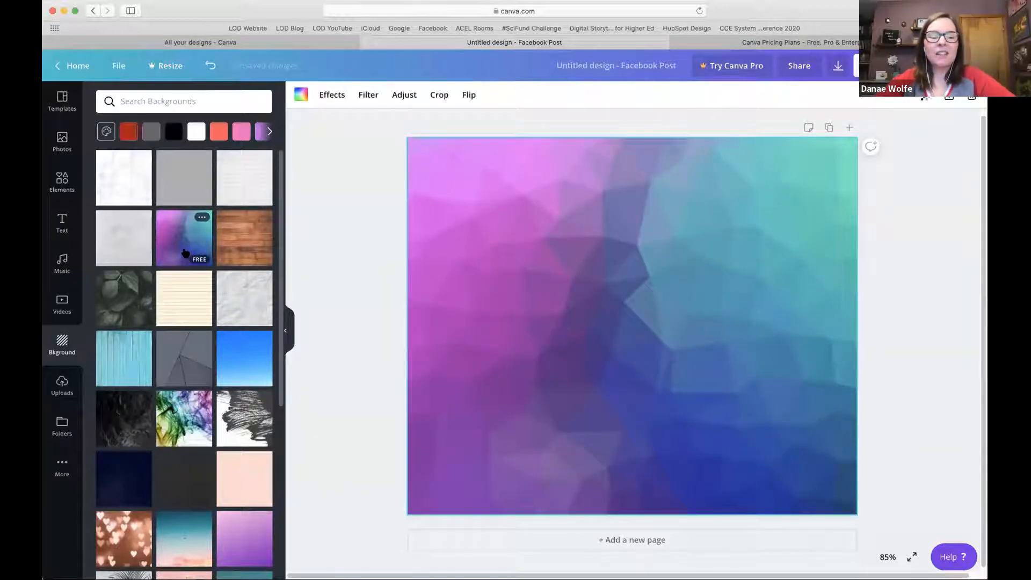
pyautogui.click(166, 409)
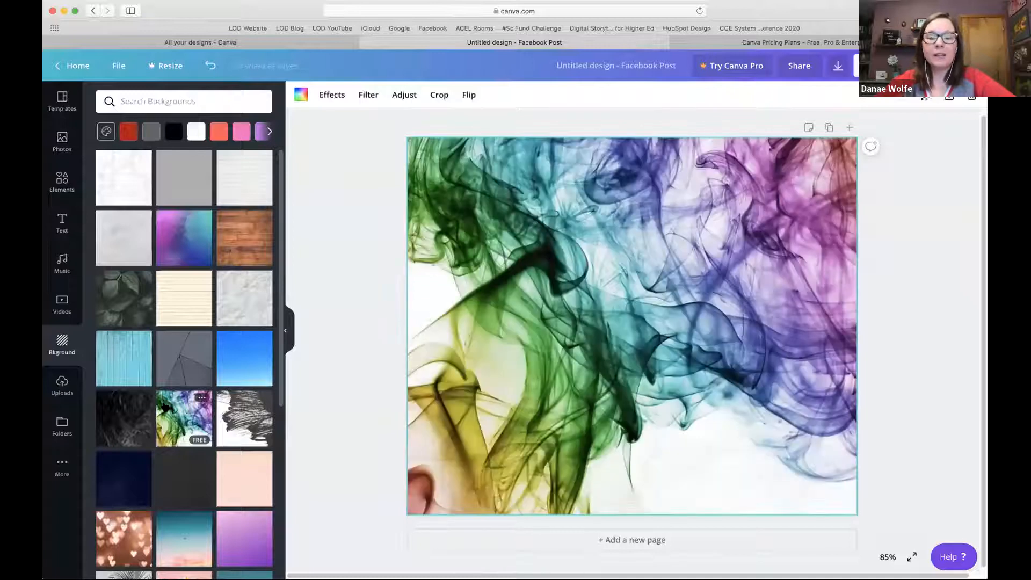
pyautogui.scroll(-3, 202, 426)
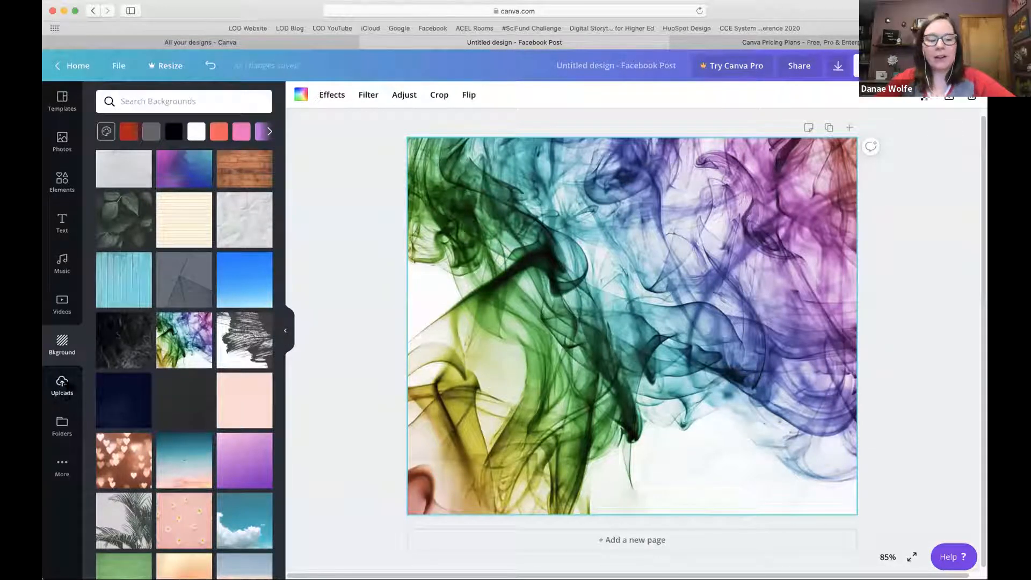
# Look through the uploaded images and the uploaded videos.
pyautogui.click(62, 387)
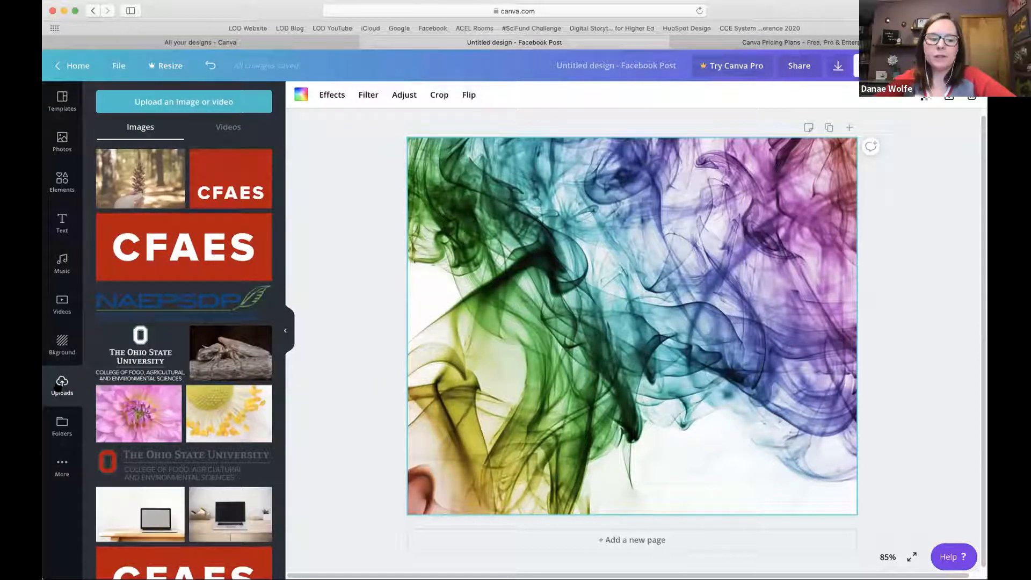
pyautogui.scroll(-1, 154, 442)
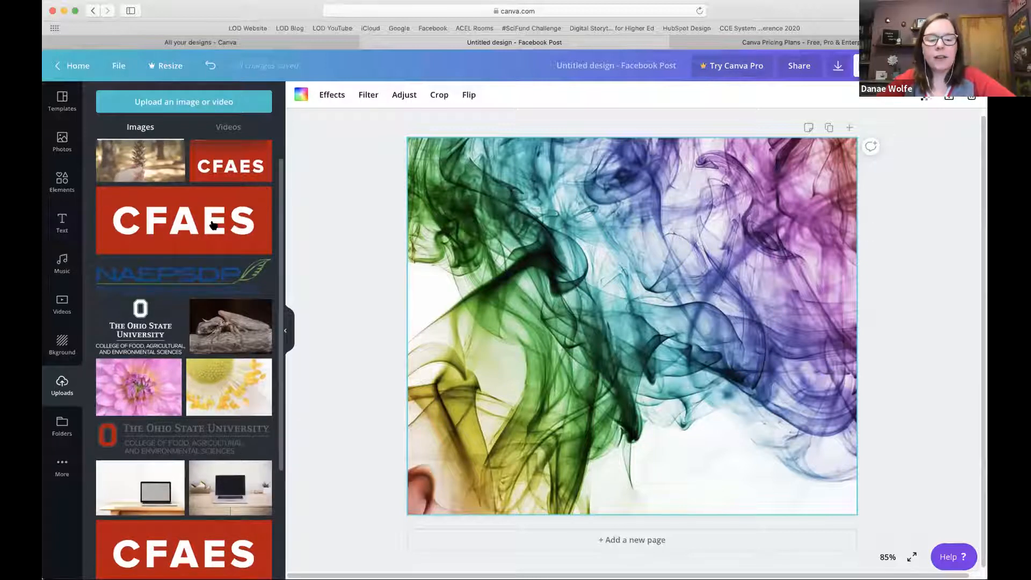
pyautogui.scroll(-5, 213, 224)
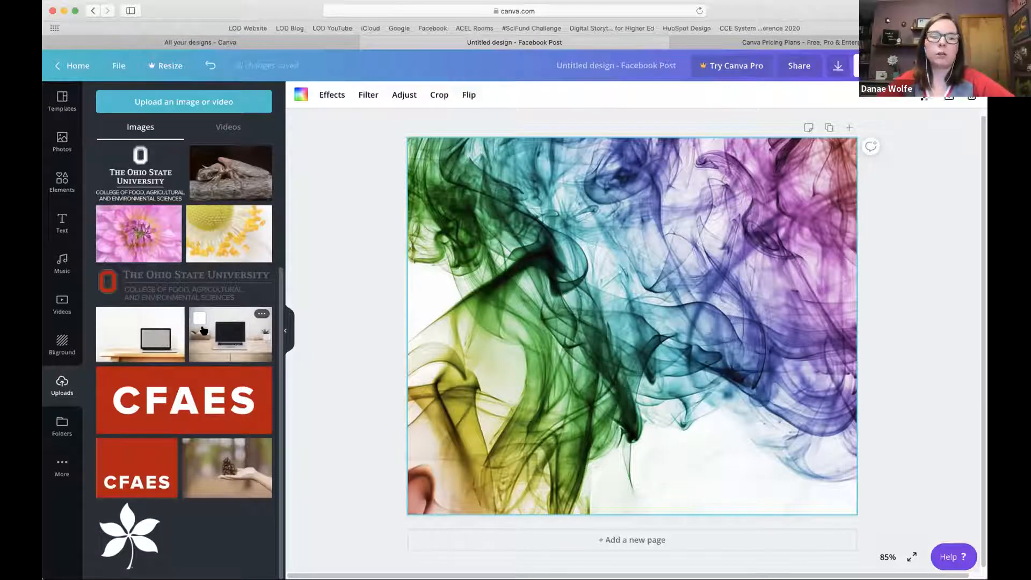
pyautogui.click(225, 127)
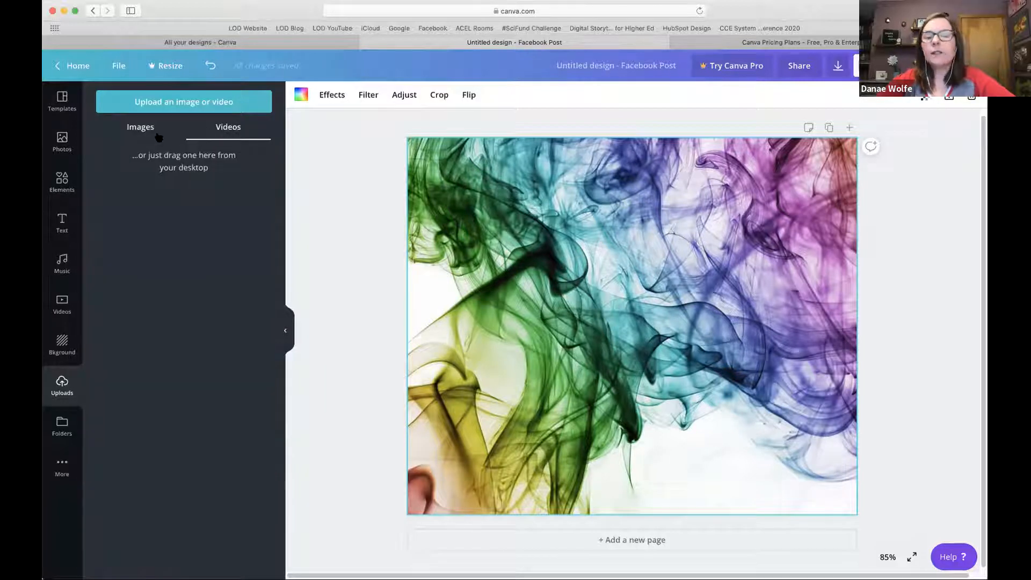
pyautogui.click(141, 127)
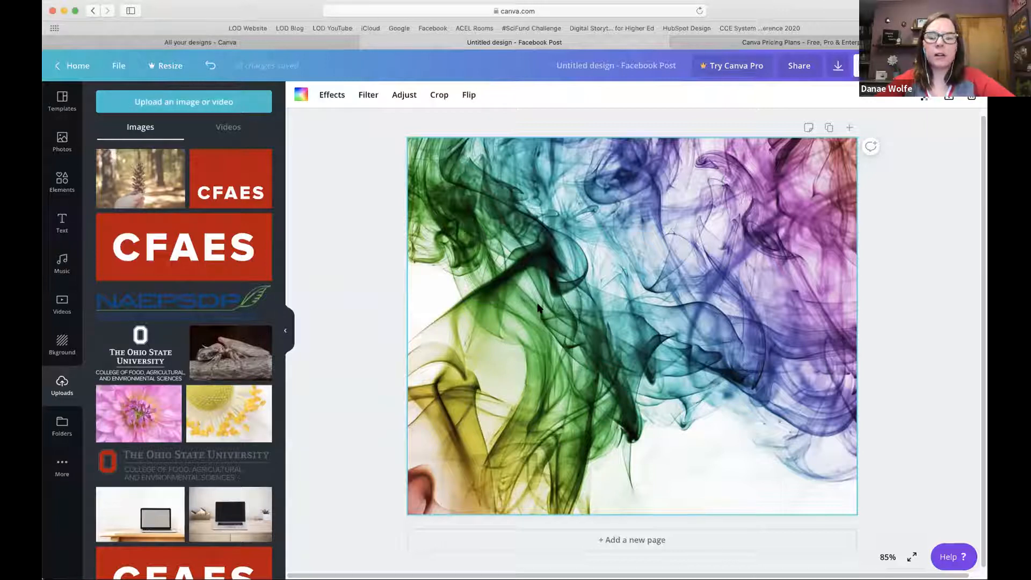
# Place the uploaded NAEPSDP logo in the lower-right corner of the page and delete it again.
pyautogui.click(104, 296)
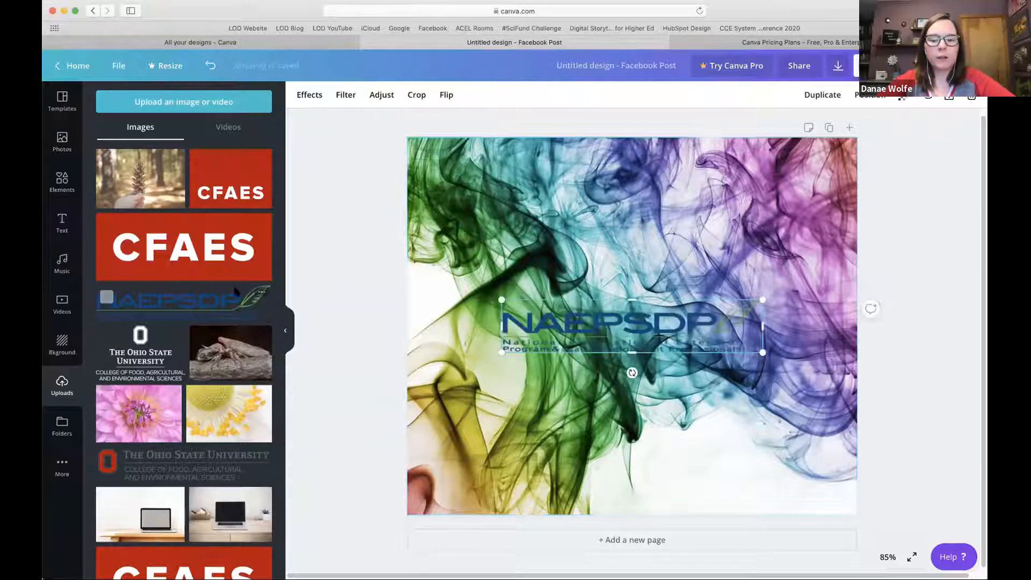
pyautogui.moveTo(700, 470); pyautogui.dragTo(701, 467)
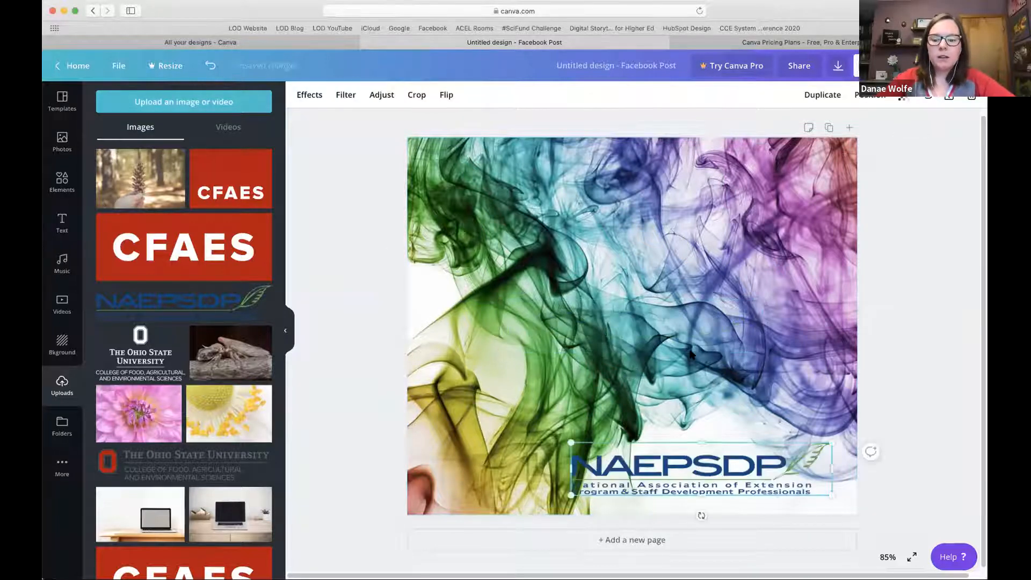
pyautogui.moveTo(703, 459); pyautogui.dragTo(726, 463)
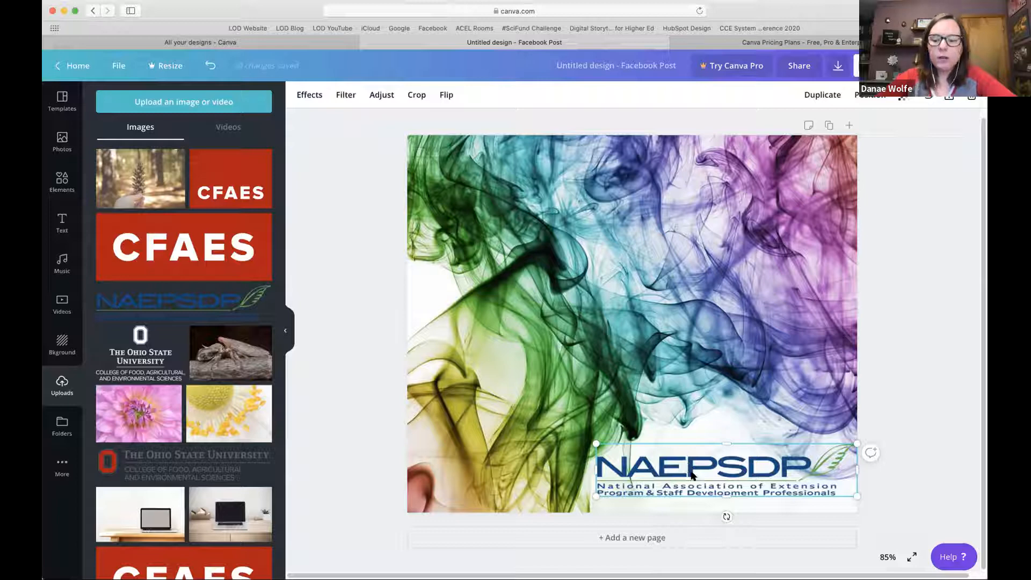
pyautogui.press('Delete')
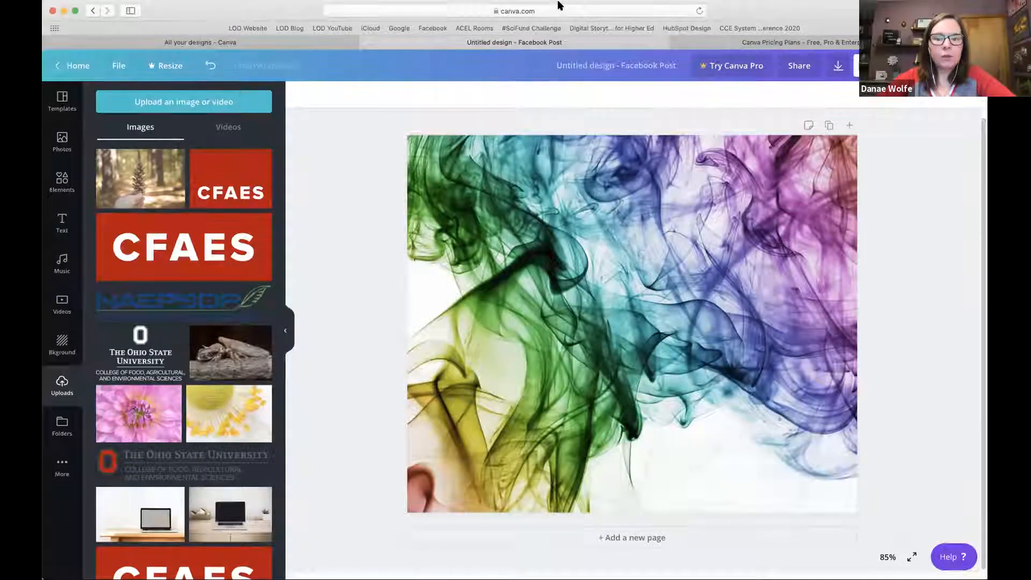
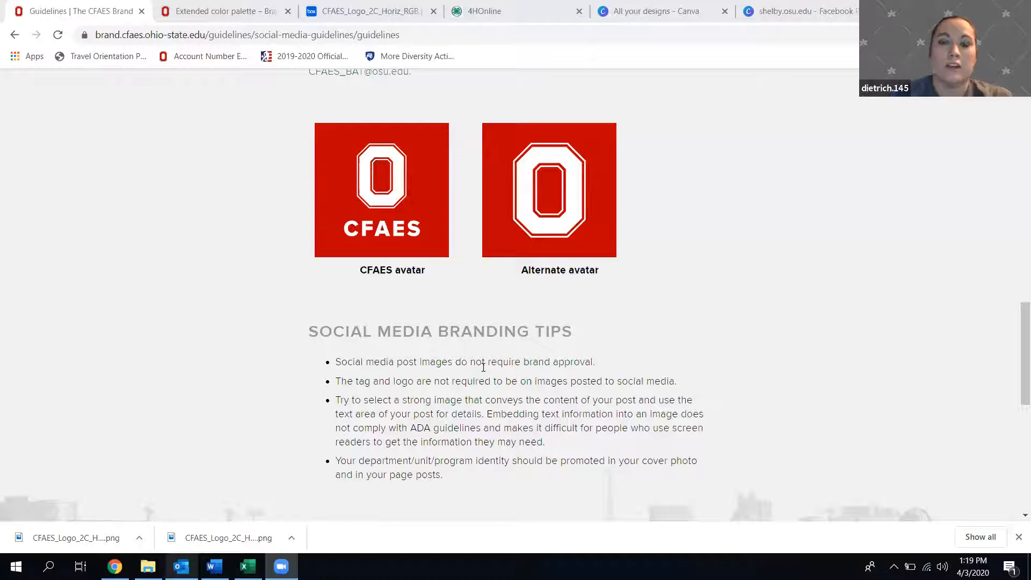
# View the extended color palette page, close the designs overview, and return from the 150th birthday post to the Canva home page.
pyautogui.click(643, 5)
pyautogui.click(152, 6)
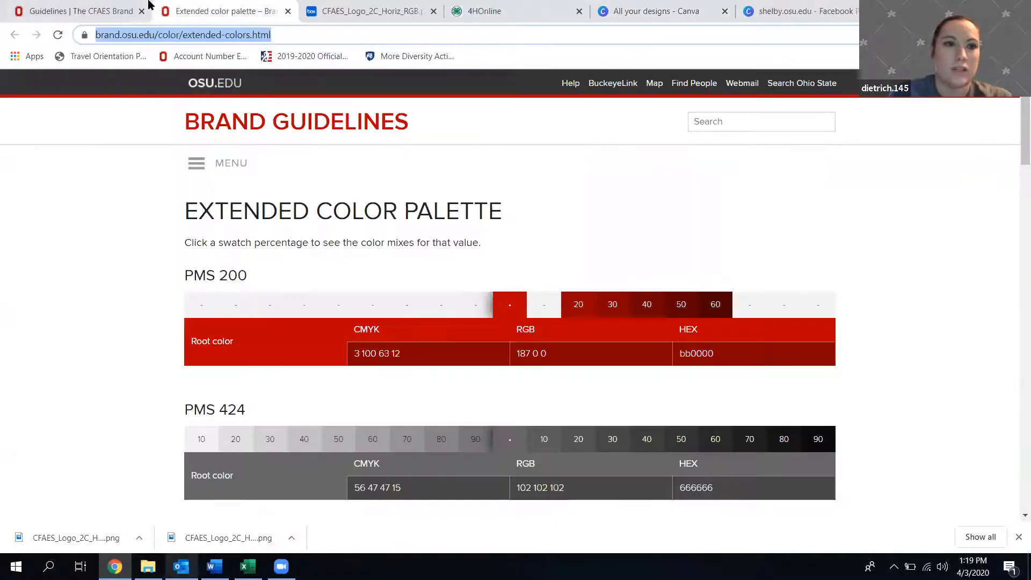
pyautogui.click(645, 10)
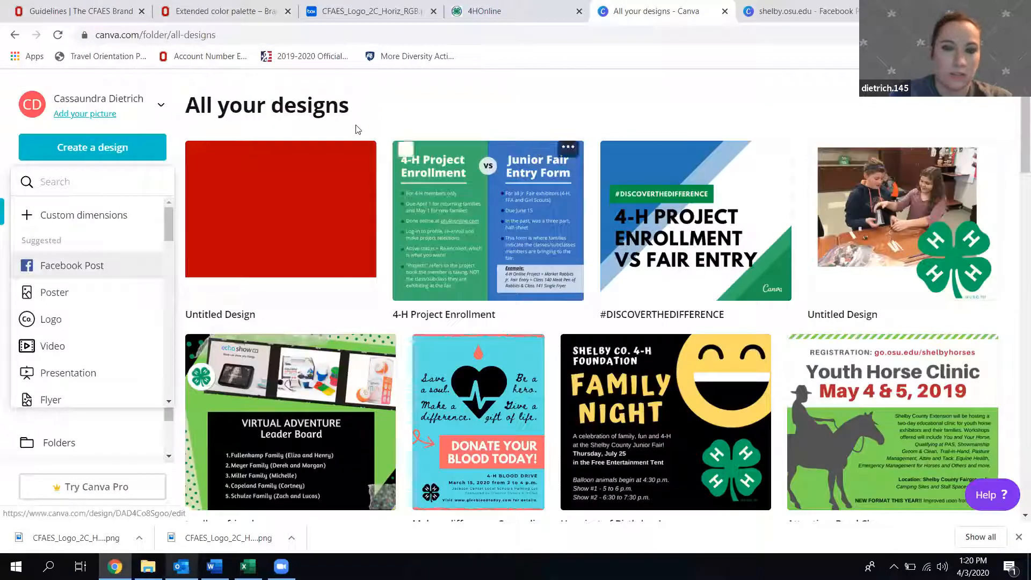
pyautogui.click(724, 10)
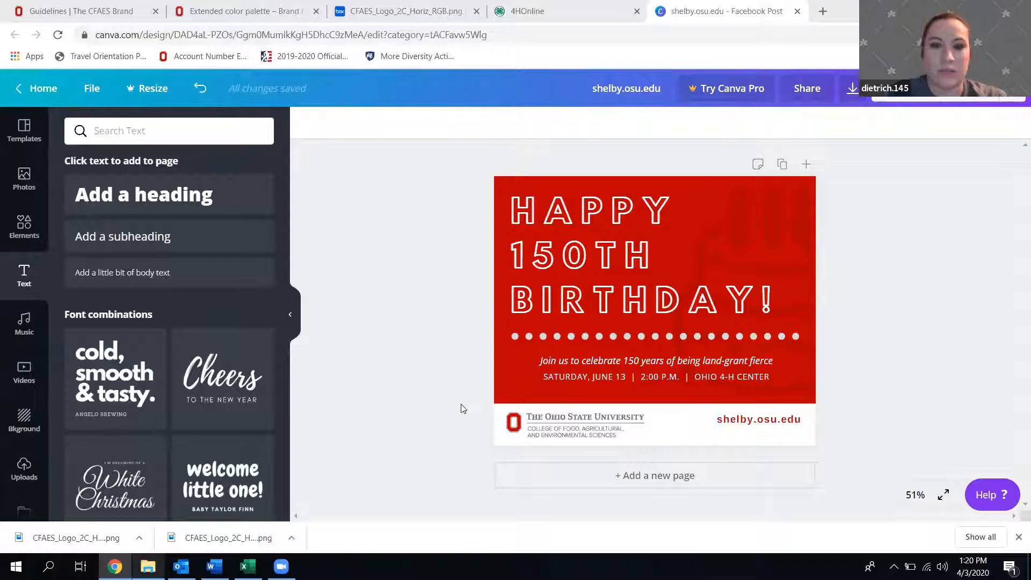
pyautogui.click(32, 89)
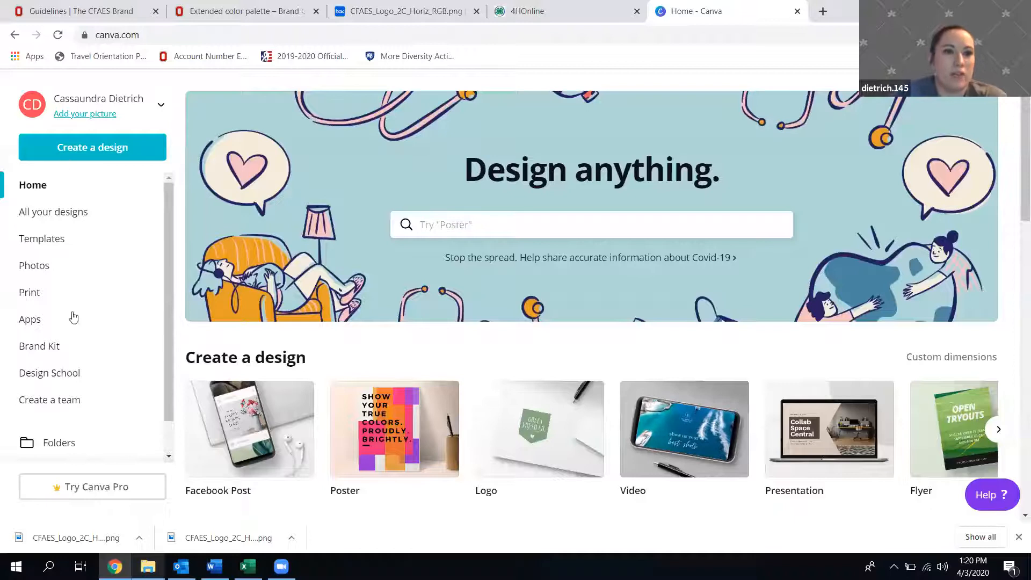
# Create a new blank Facebook Post design and compare its page with the Canva home page.
pyautogui.click(114, 147)
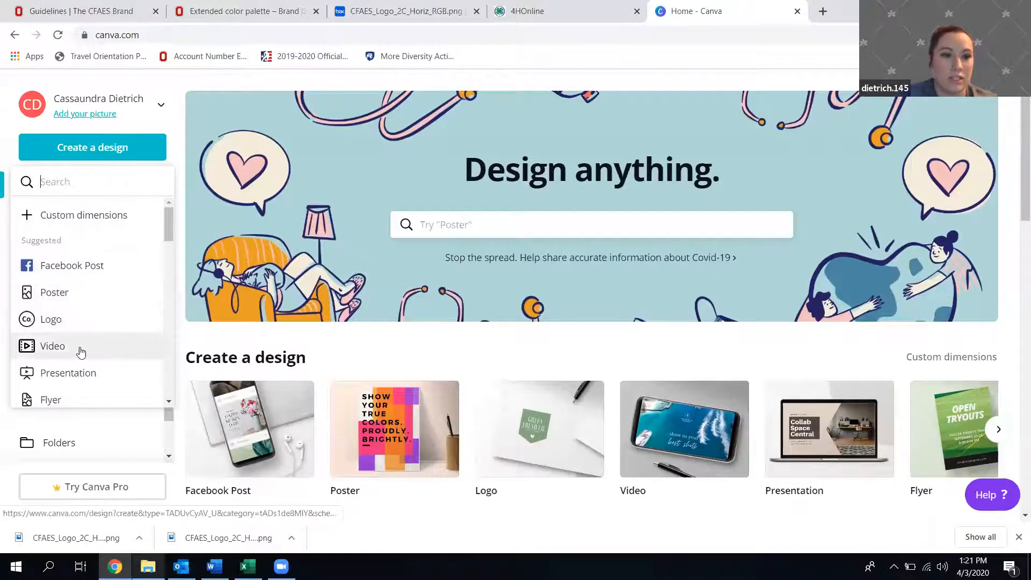
pyautogui.click(84, 265)
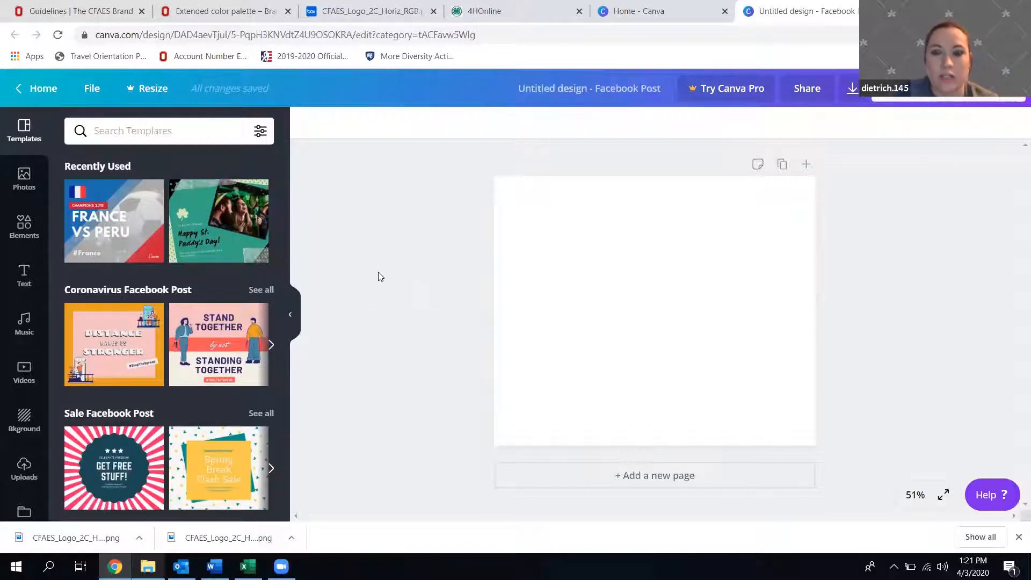
pyautogui.click(633, 11)
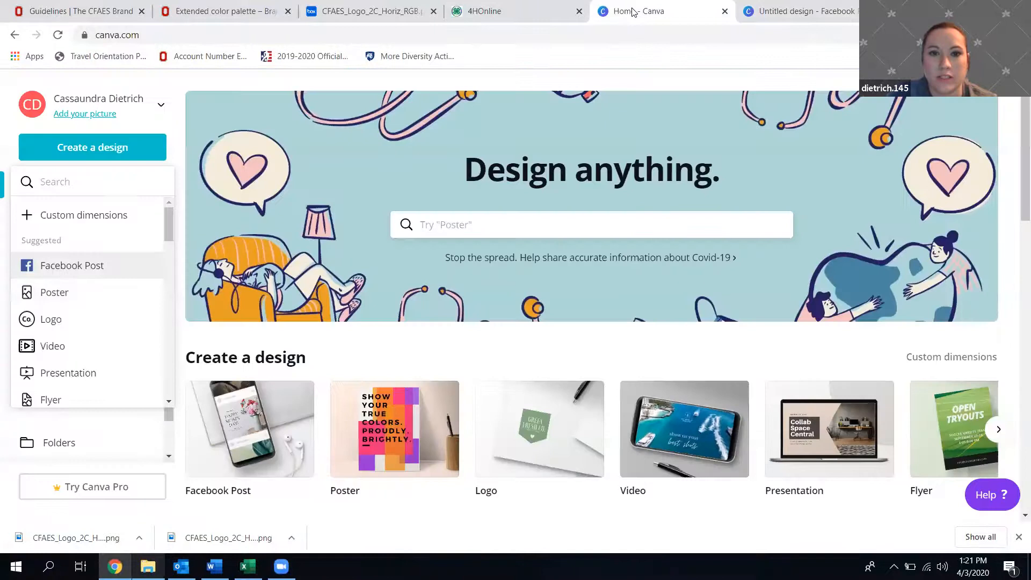
pyautogui.click(768, 12)
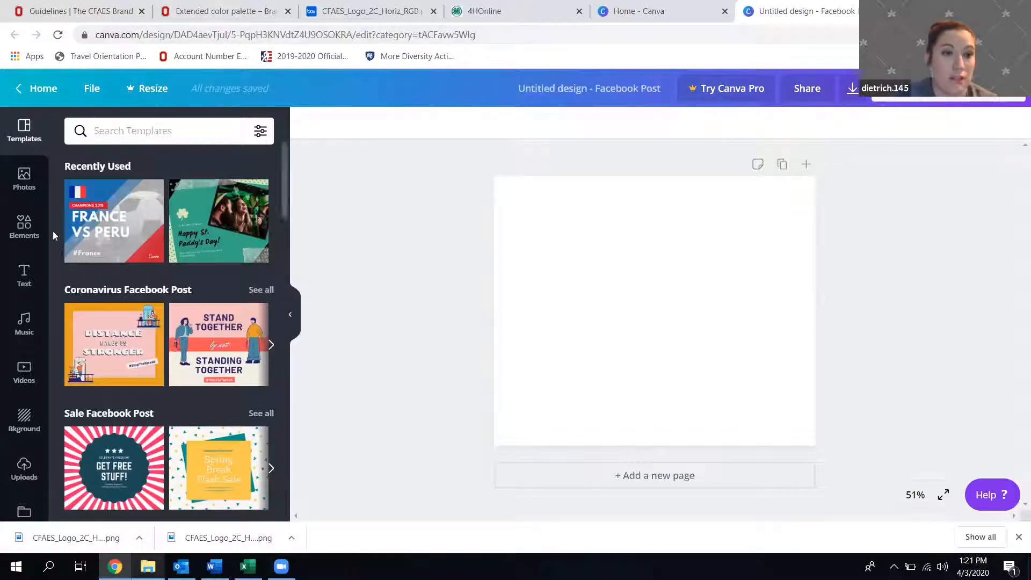
# Try the light purple background color on the blank page and undo it.
pyautogui.click(25, 226)
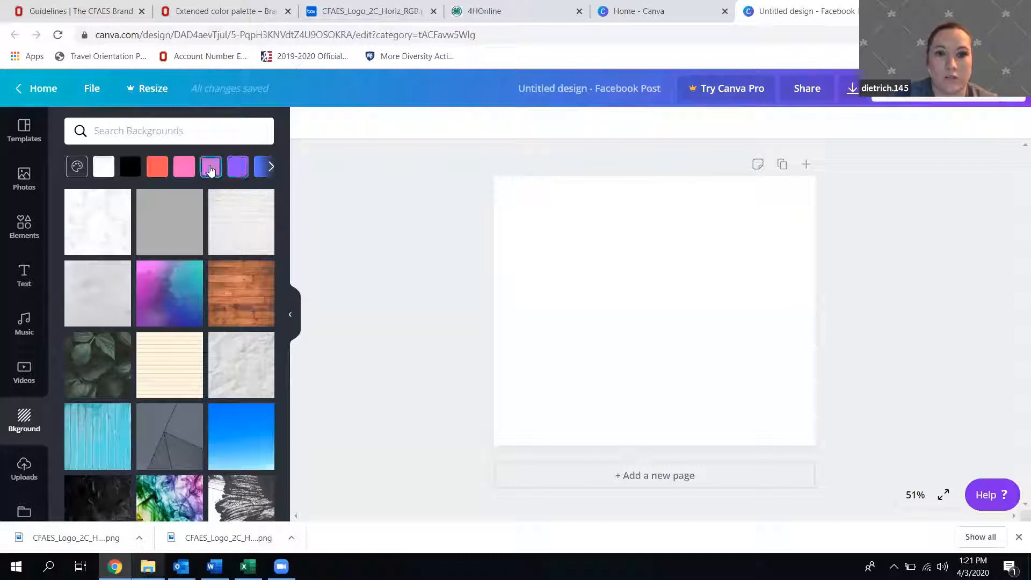
pyautogui.click(211, 166)
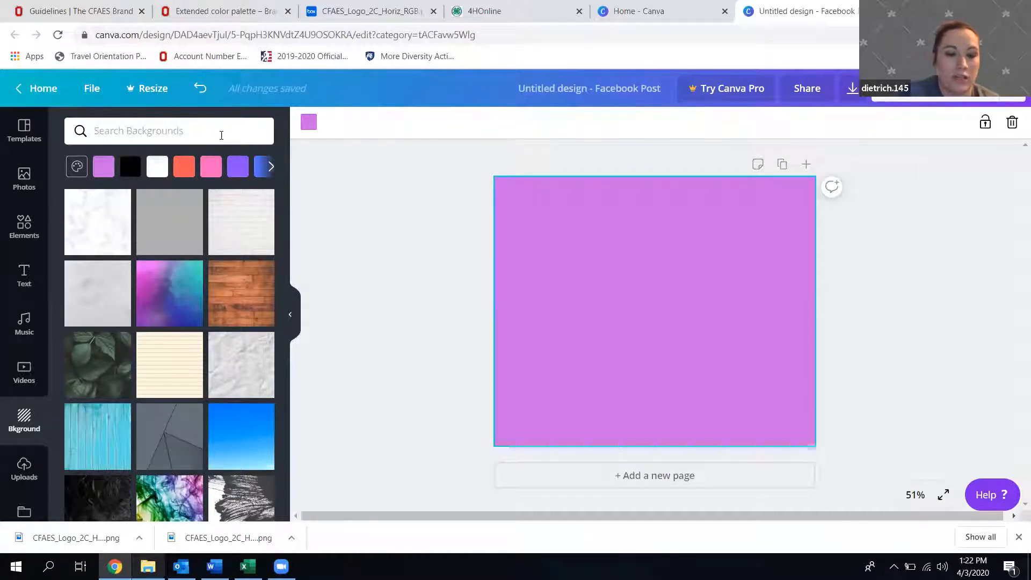
pyautogui.hotkey('ctrl', 'z')
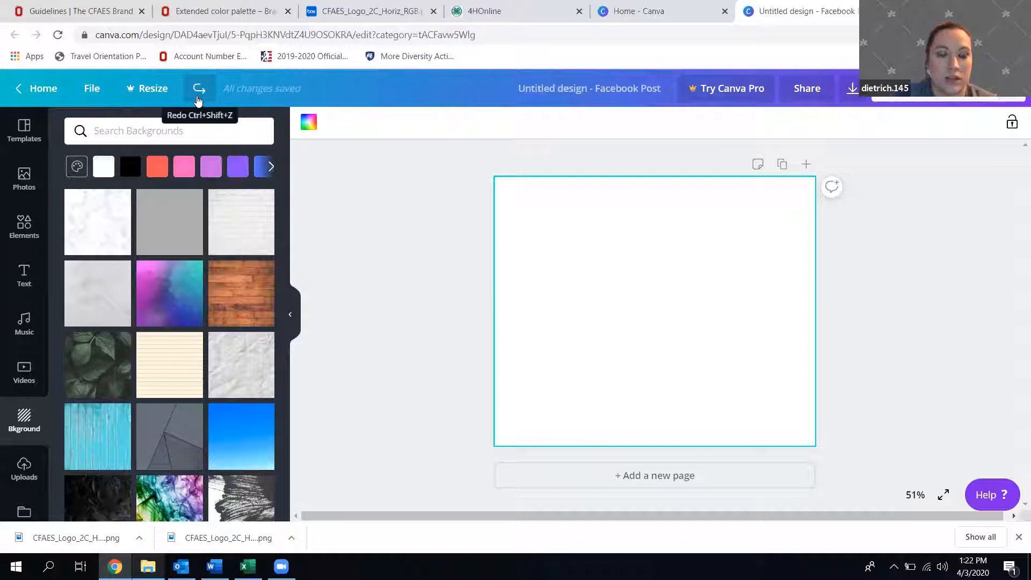
# Add the gray square from the recently used elements to the blank page and locate the square among the basic shapes.
pyautogui.click(24, 228)
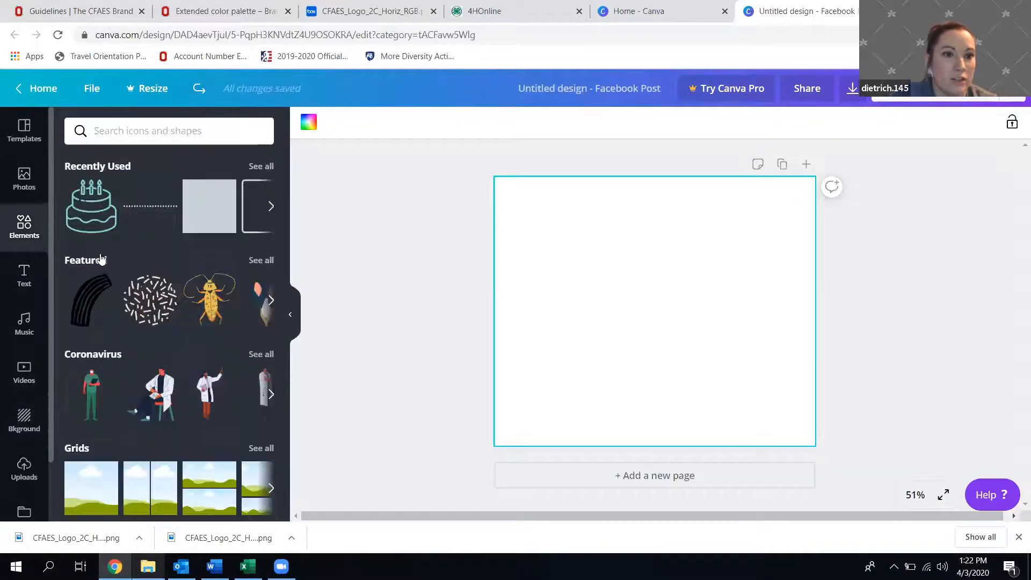
pyautogui.moveTo(214, 202)
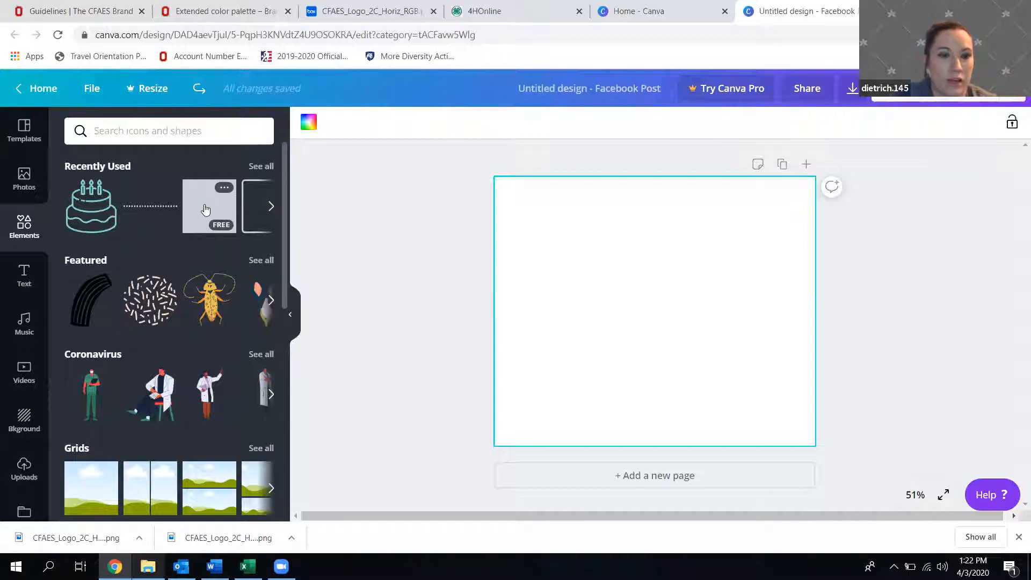
pyautogui.click(206, 209)
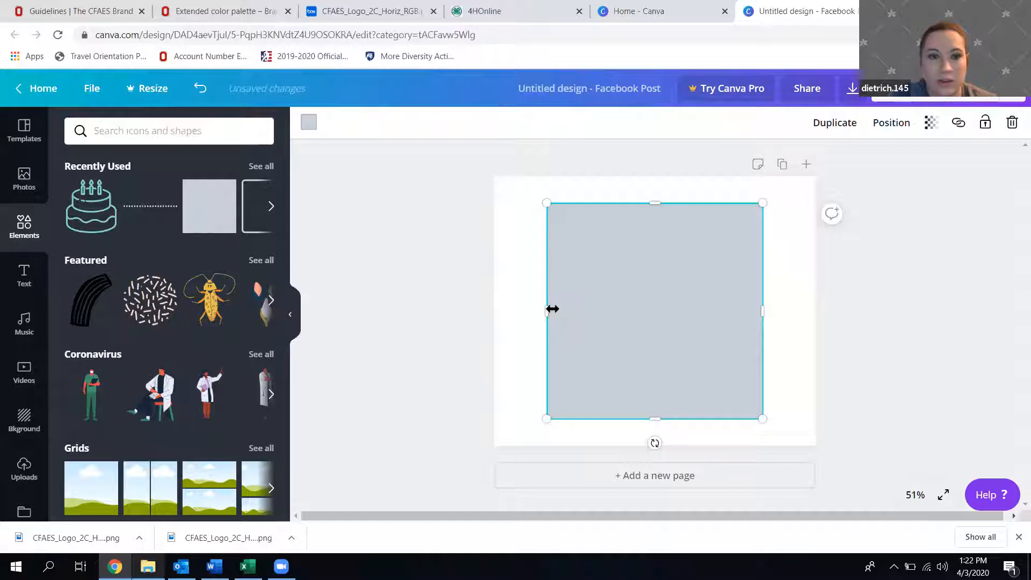
pyautogui.scroll(-3, 122, 371)
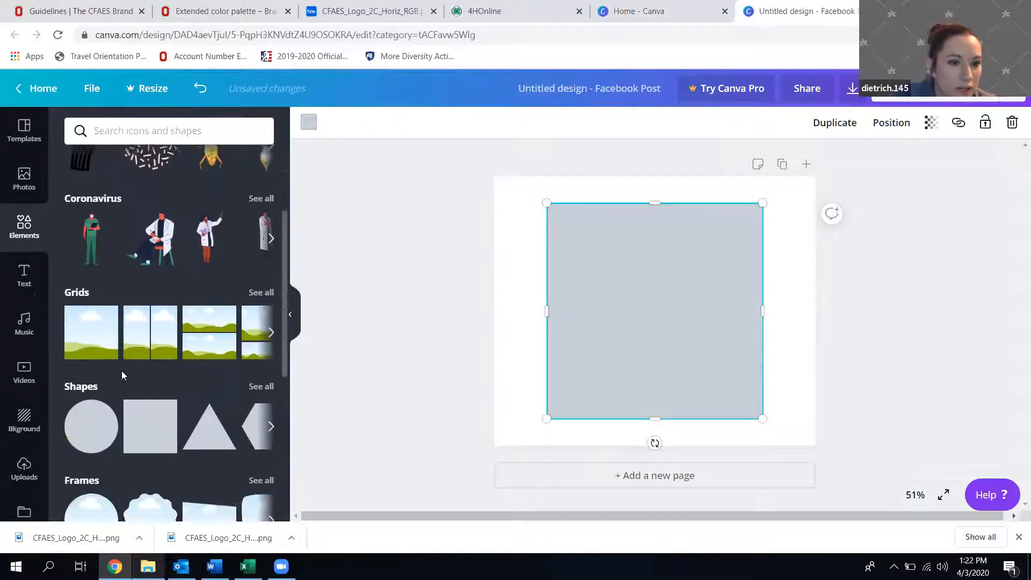
pyautogui.scroll(-2, 122, 371)
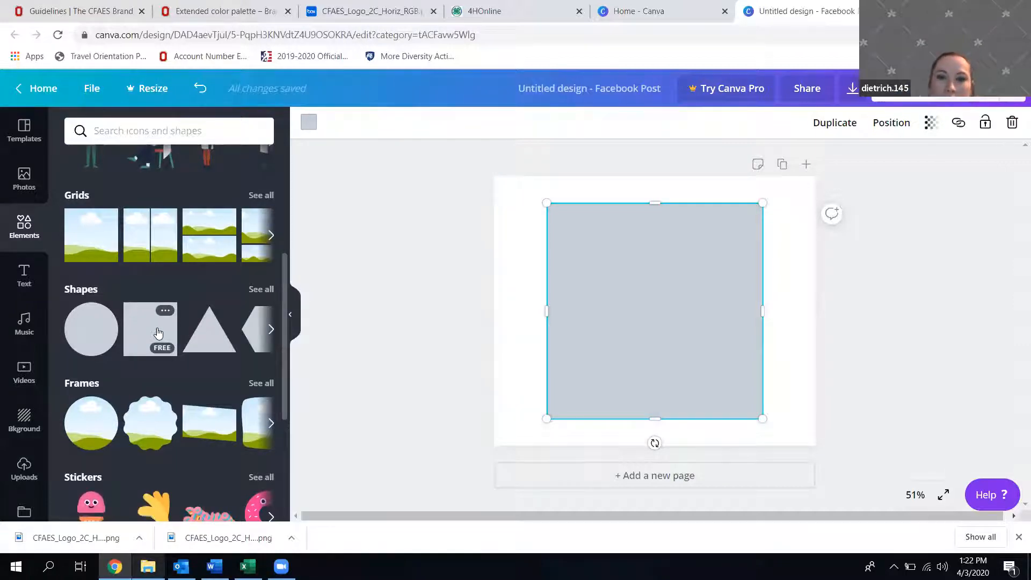
pyautogui.moveTo(159, 333); pyautogui.dragTo(600, 347)
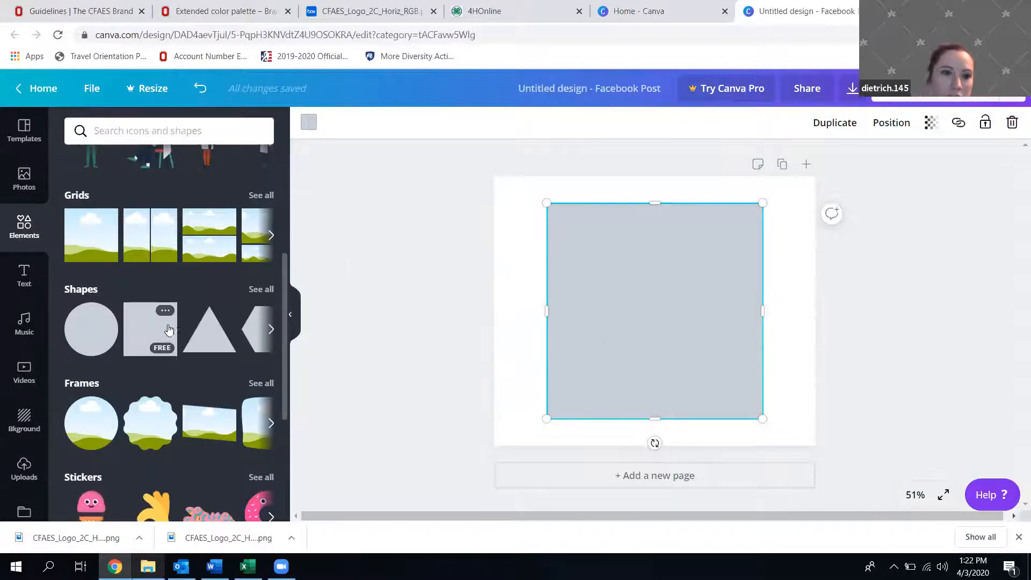
# Move the square to the page's upper-left corner and stretch it across the full page width, leaving a white strip below it.
pyautogui.moveTo(596, 261); pyautogui.dragTo(548, 237)
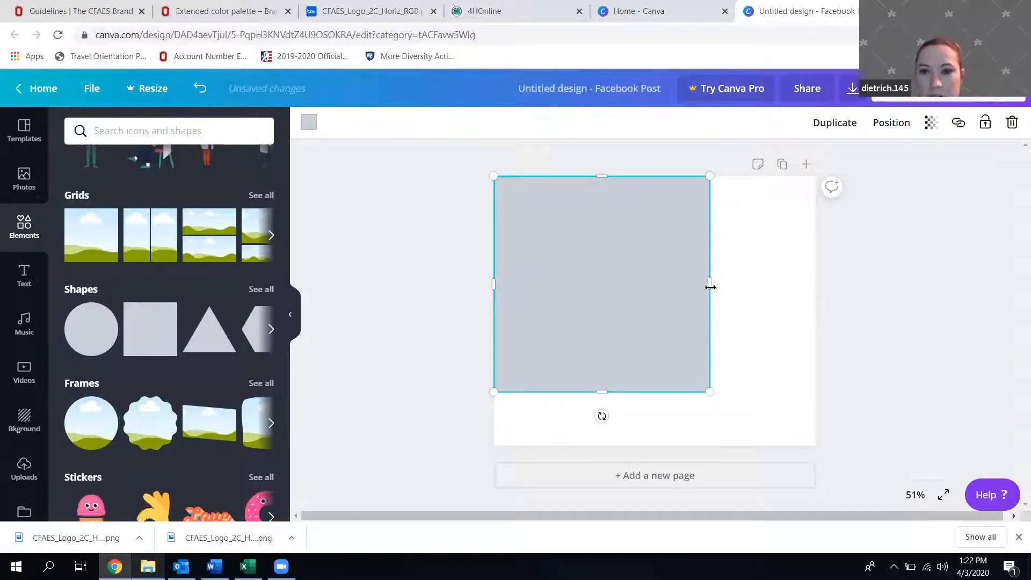
pyautogui.moveTo(711, 287); pyautogui.dragTo(815, 299)
pyautogui.moveTo(654, 392); pyautogui.dragTo(654, 395)
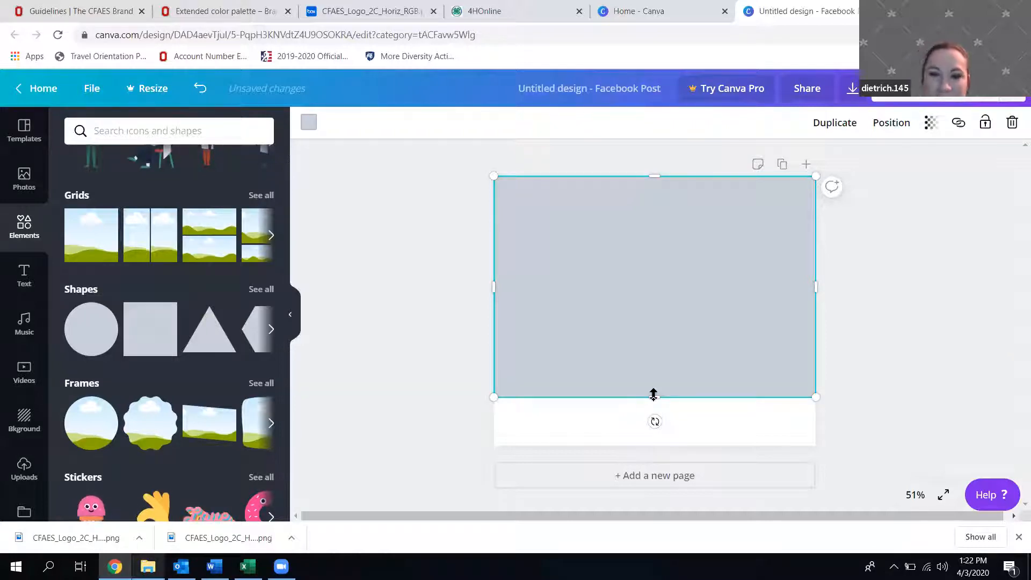
pyautogui.click(440, 335)
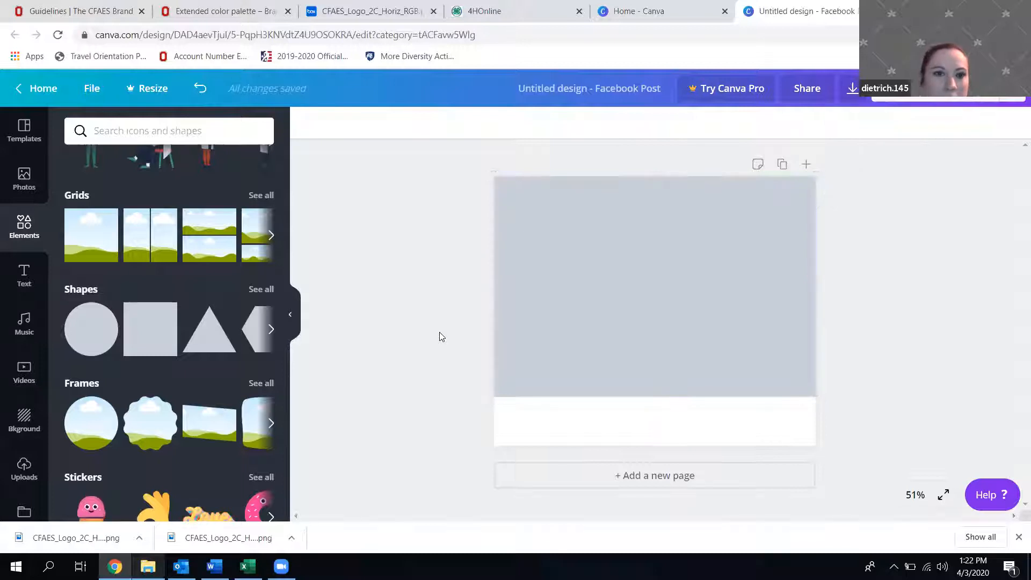
# Select the gray rectangle, view the extended color palette page, and close the Canva home page.
pyautogui.click(555, 308)
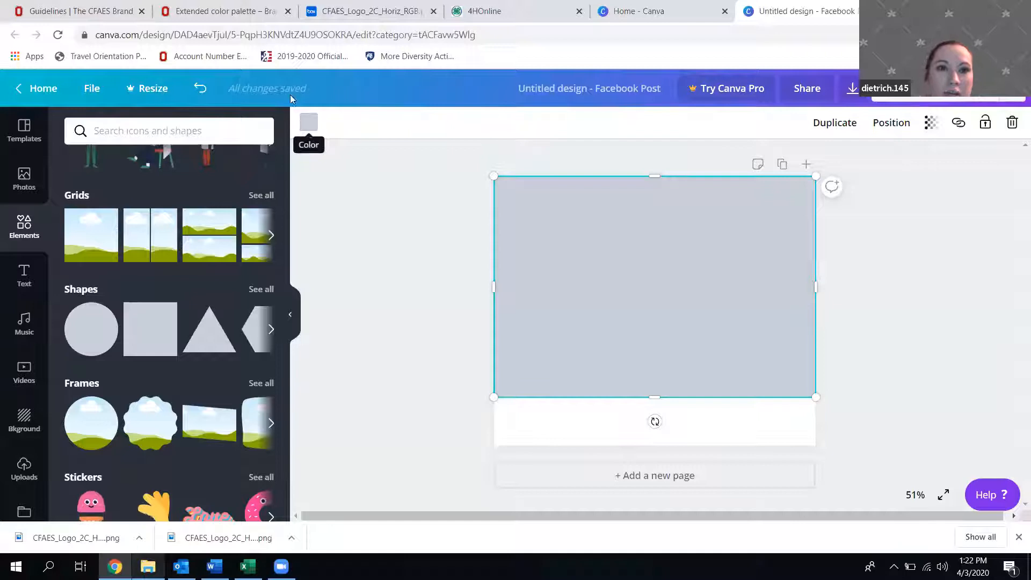
pyautogui.click(226, 10)
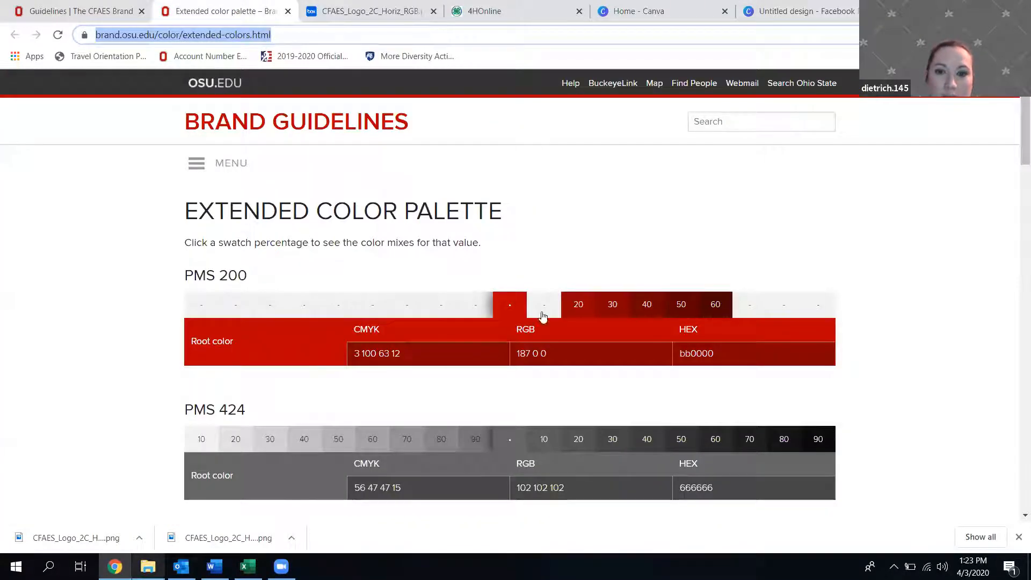
pyautogui.click(672, 6)
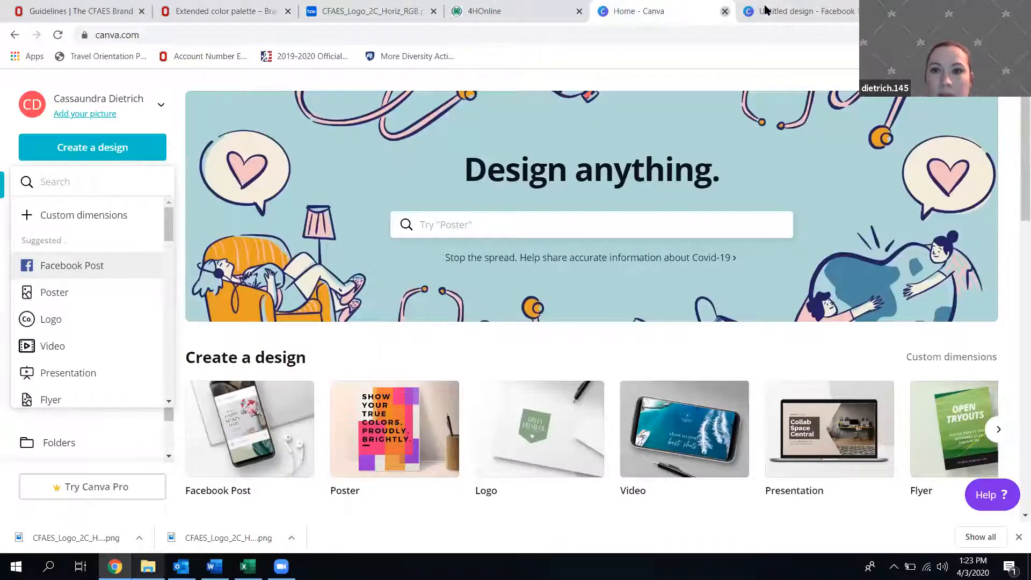
pyautogui.click(725, 10)
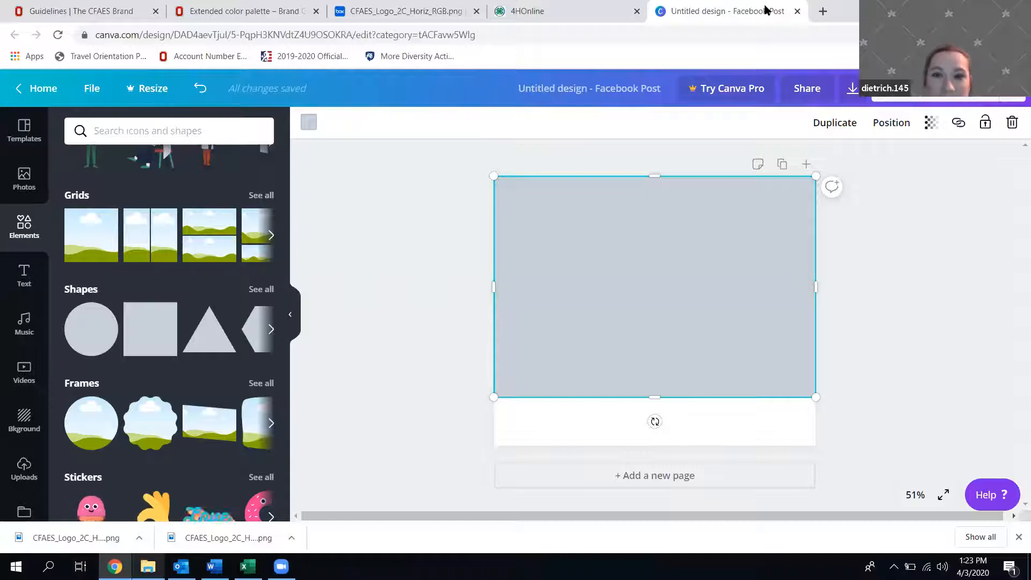
# Look up the PMS 200 hex code on the brand palette page and fill the rectangle with bb0000.
pyautogui.click(310, 125)
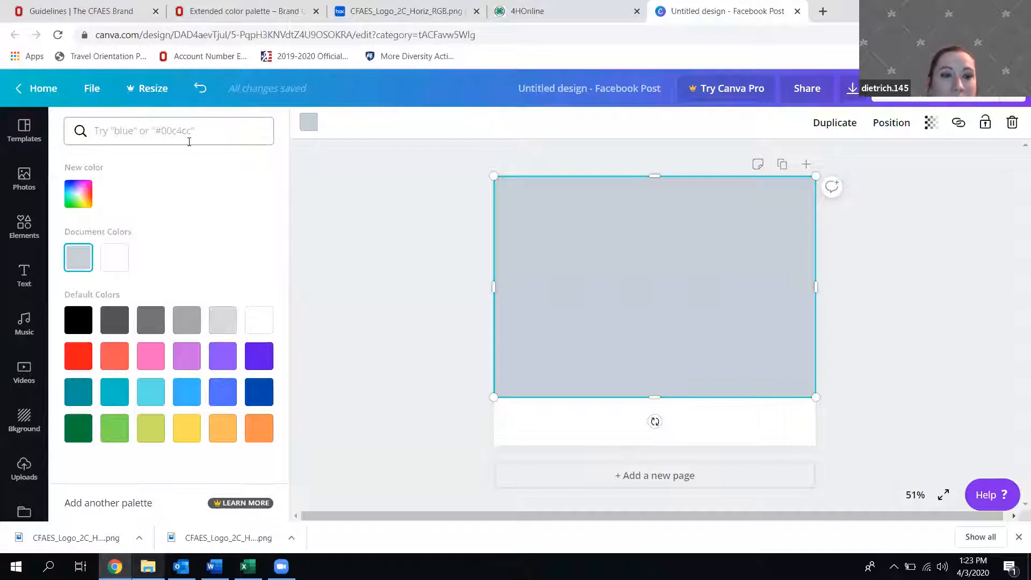
pyautogui.click(253, 5)
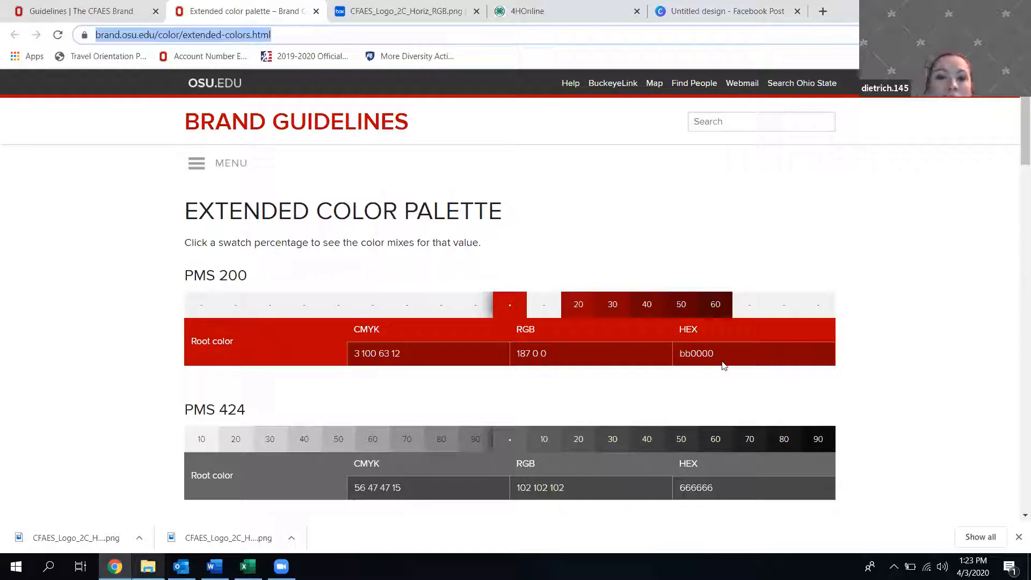
pyautogui.click(389, 12)
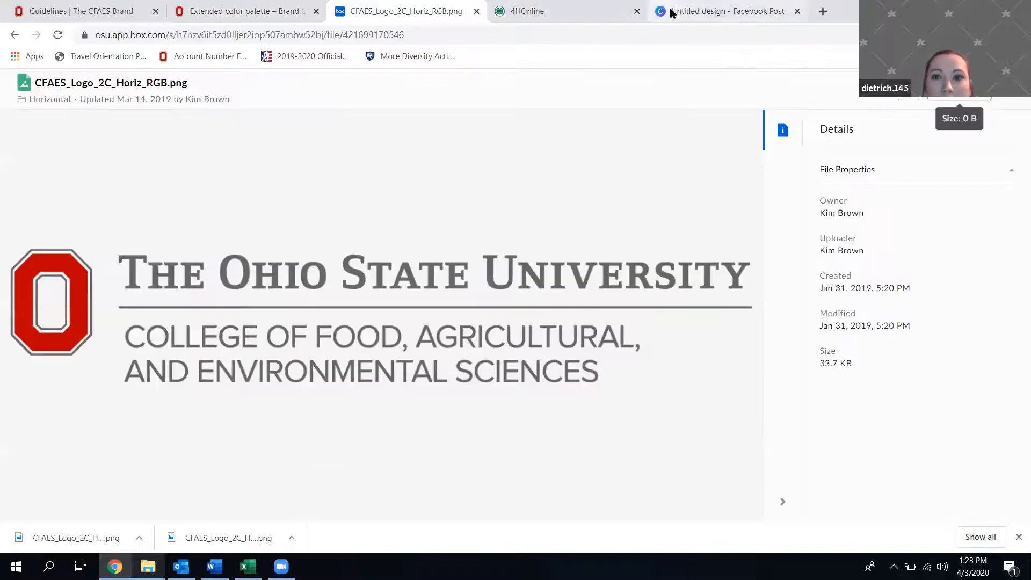
pyautogui.click(670, 11)
pyautogui.click(121, 130)
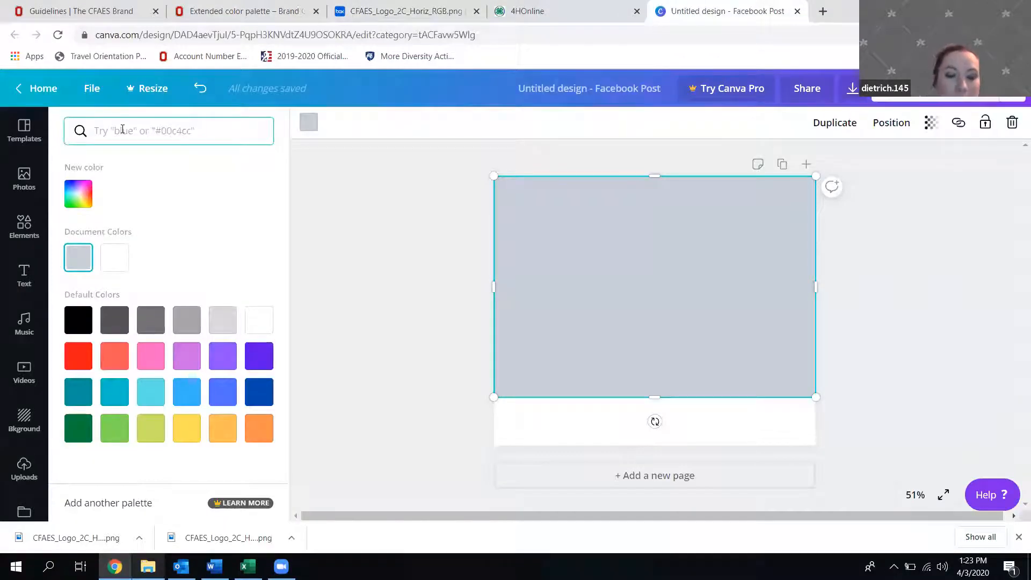
pyautogui.write('bb0000')
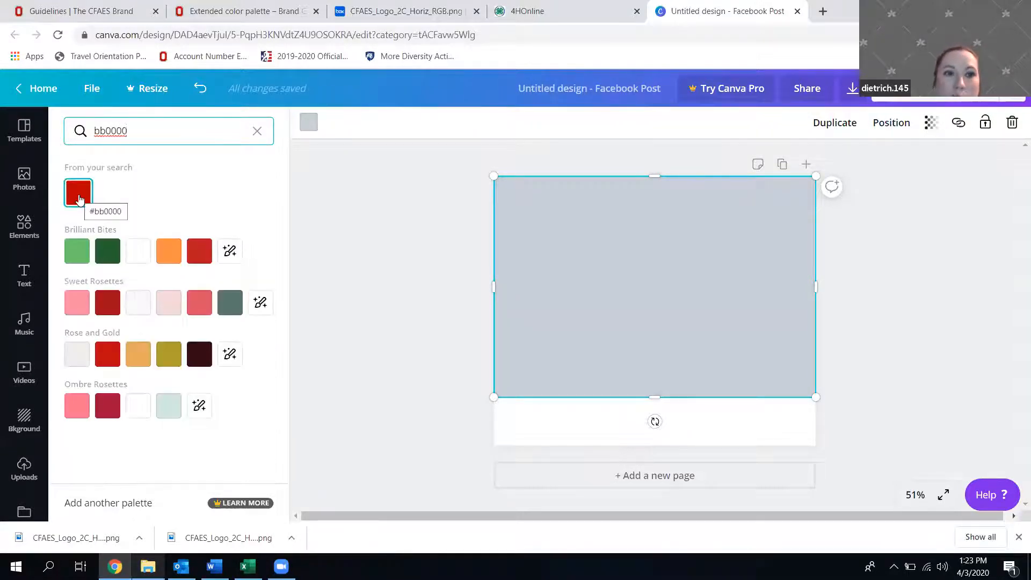
pyautogui.click(80, 200)
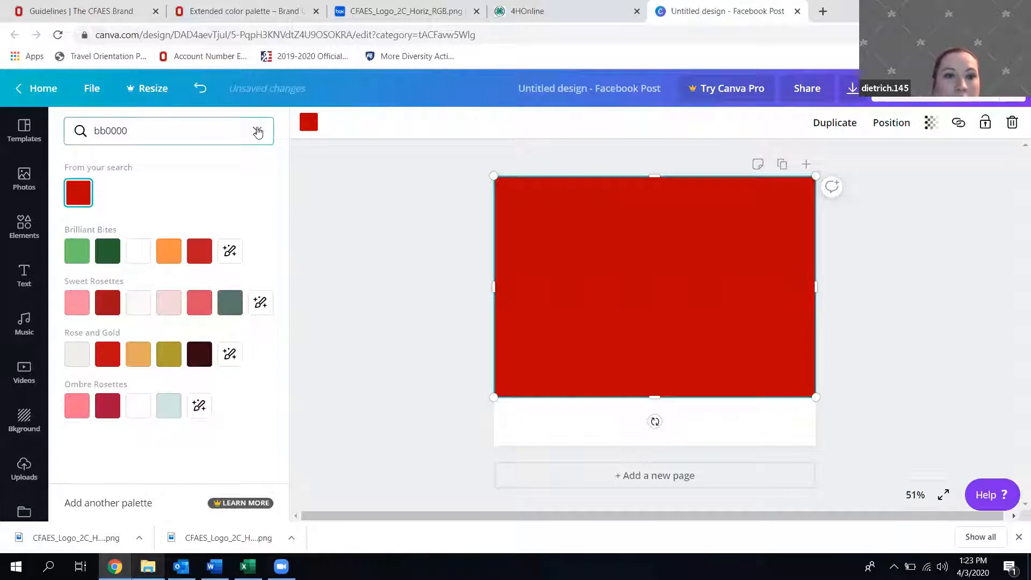
# Clear the color search, view the rectangle's hex code in the custom color picker, and deselect the rectangle.
pyautogui.click(258, 131)
pyautogui.click(86, 194)
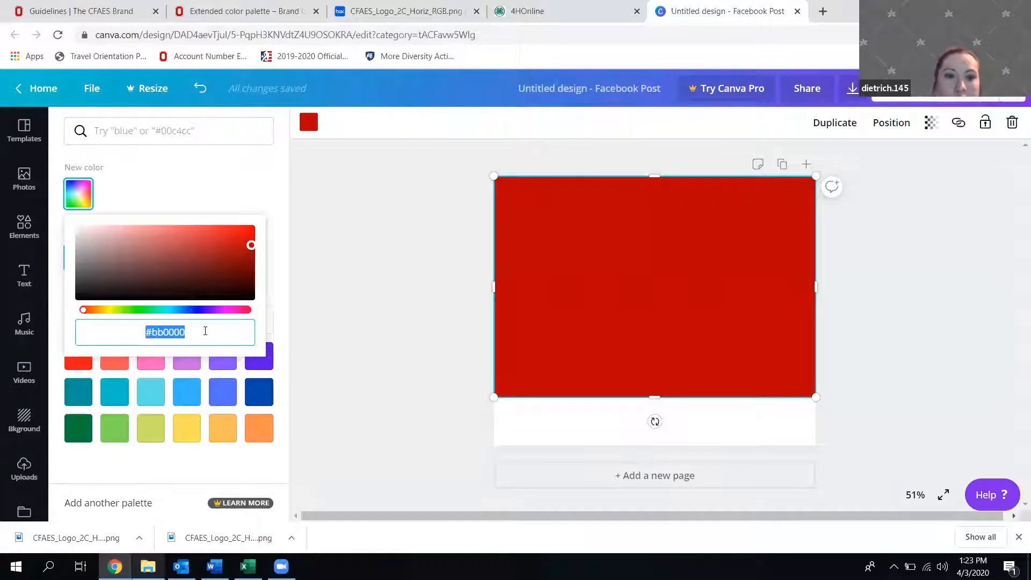
pyautogui.click(381, 289)
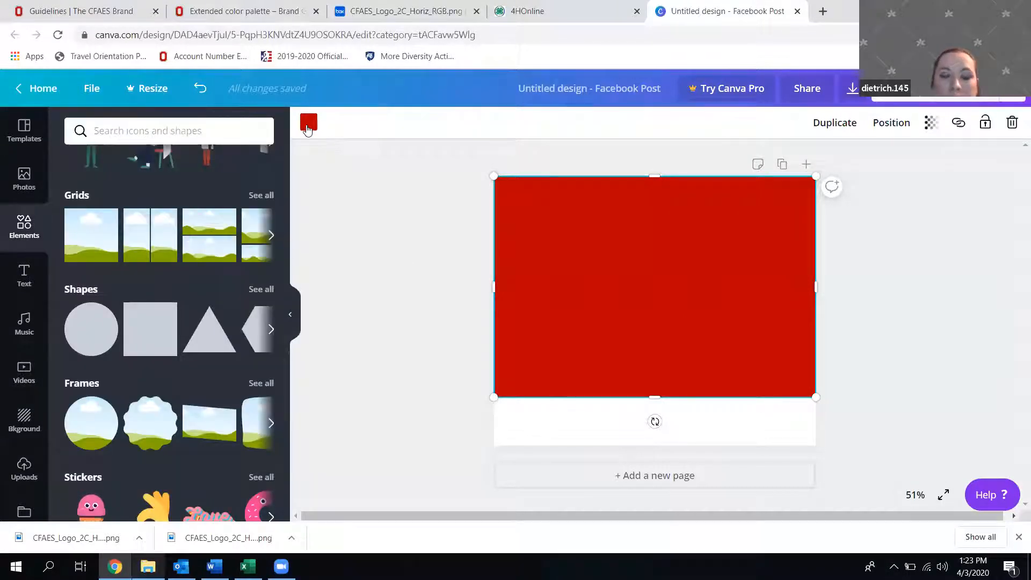
pyautogui.click(408, 267)
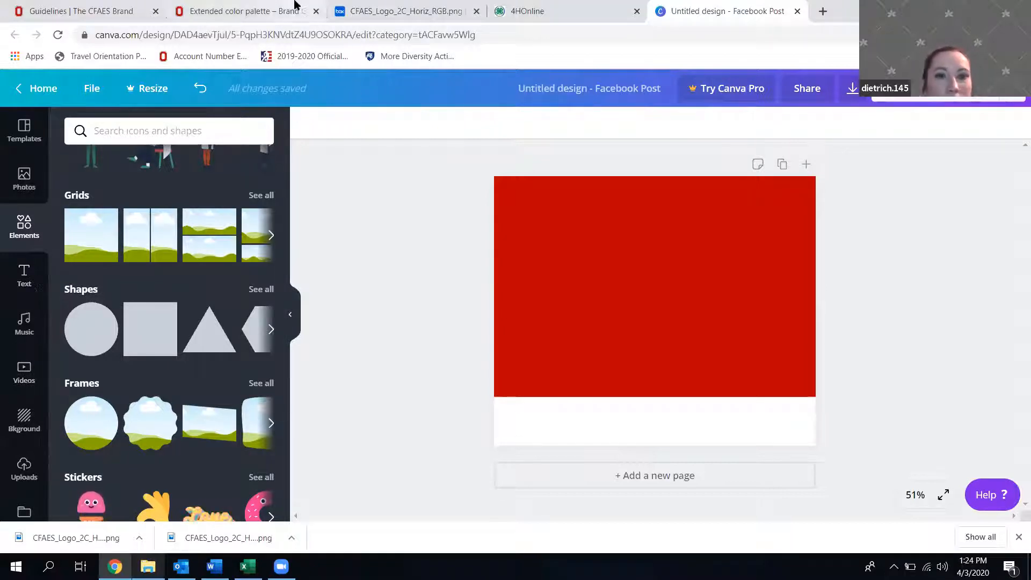
# Go from the social media guidelines page to the CFAES Brand home page and show its web address and guideline tiles.
pyautogui.click(215, 11)
pyautogui.click(118, 8)
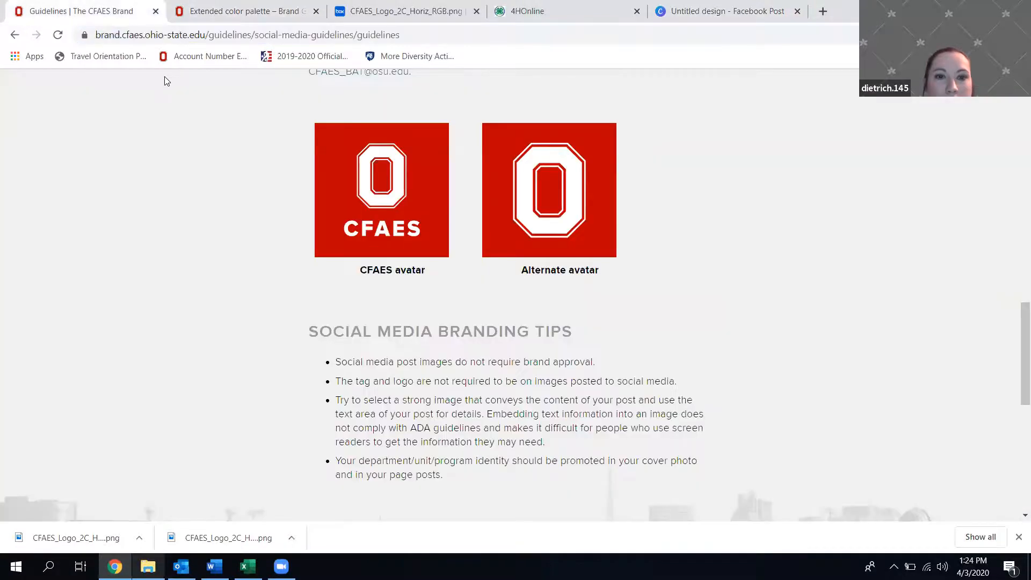
pyautogui.scroll(15, 230, 260)
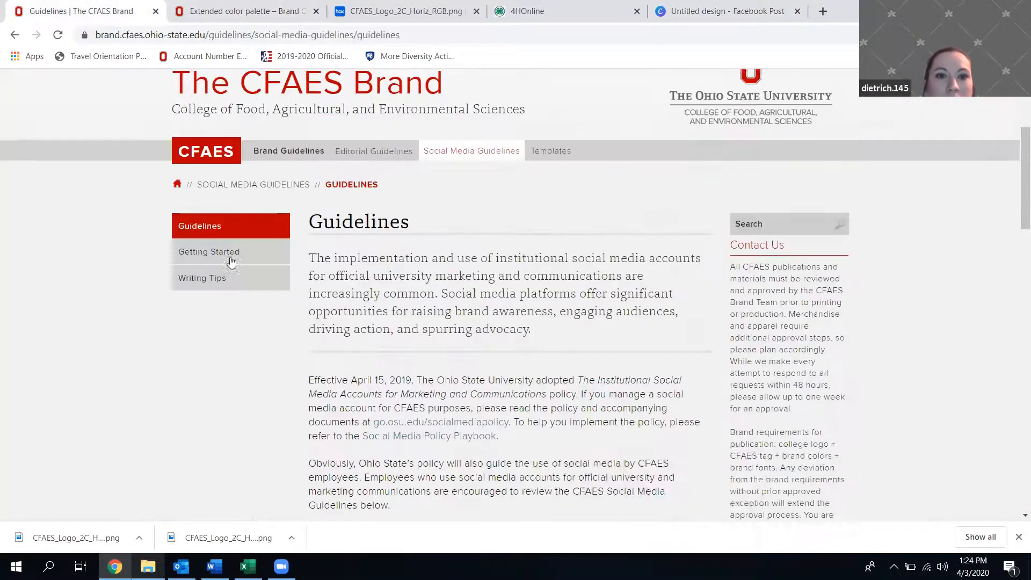
pyautogui.click(240, 290)
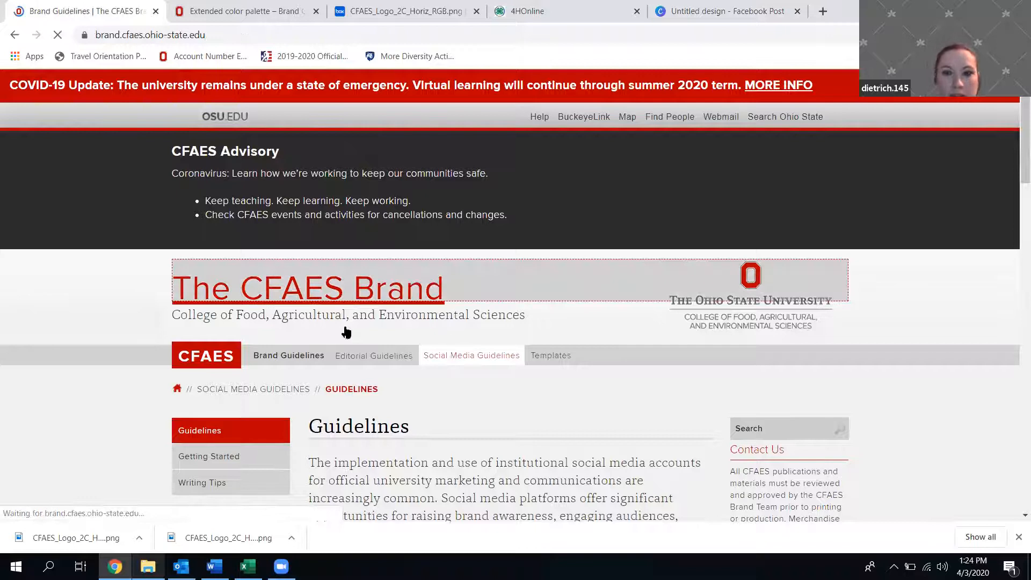
pyautogui.scroll(-2, 412, 273)
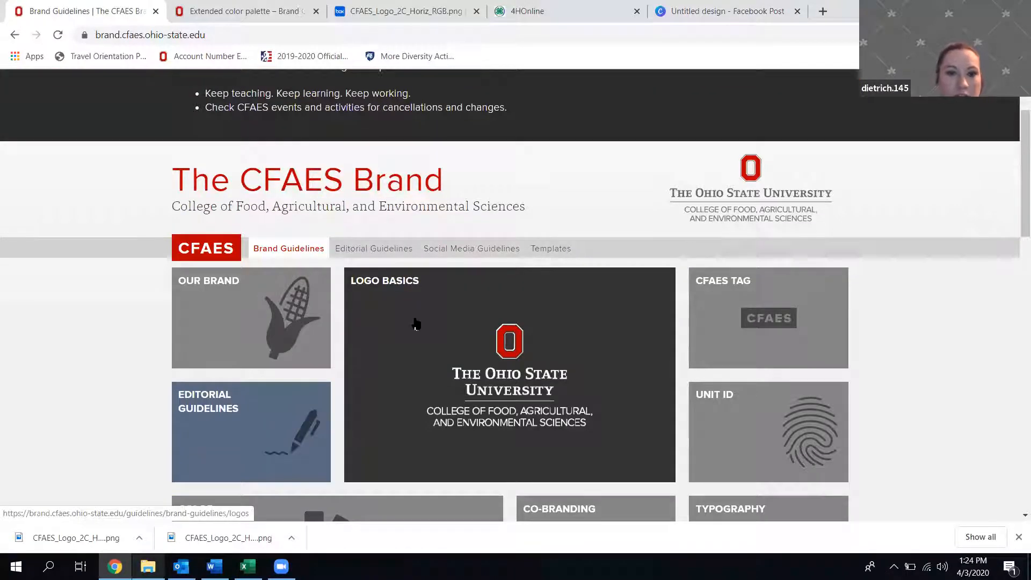
pyautogui.click(322, 34)
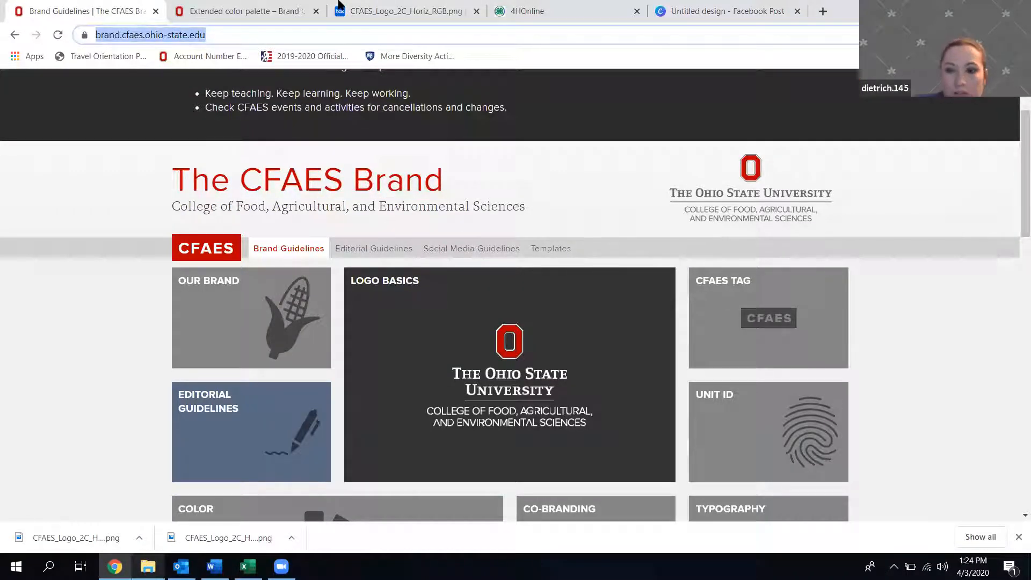
pyautogui.click(778, 202)
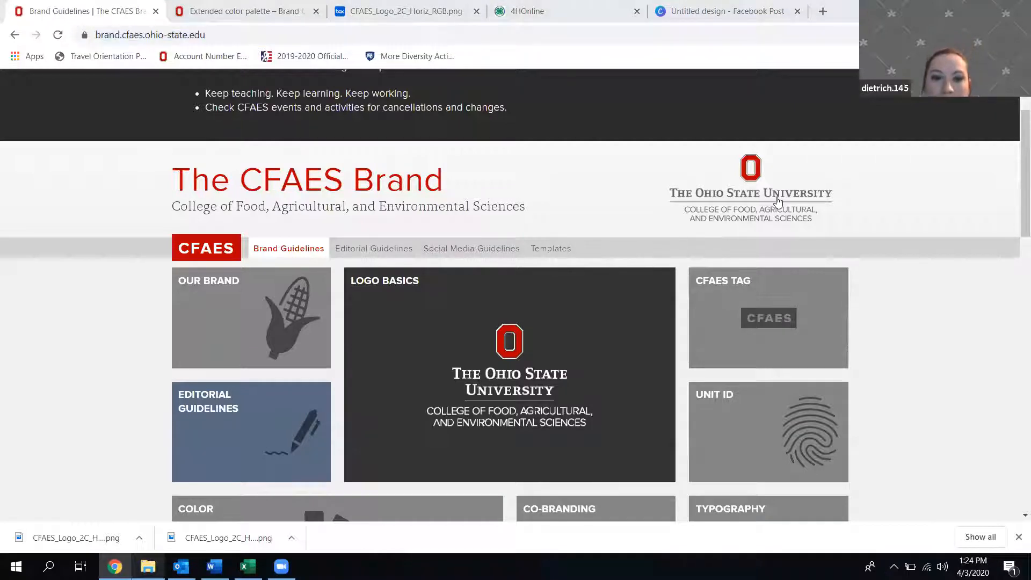
# Open the Logo Basics page and follow its Download Logo Resources link to the shared logo folder.
pyautogui.click(472, 347)
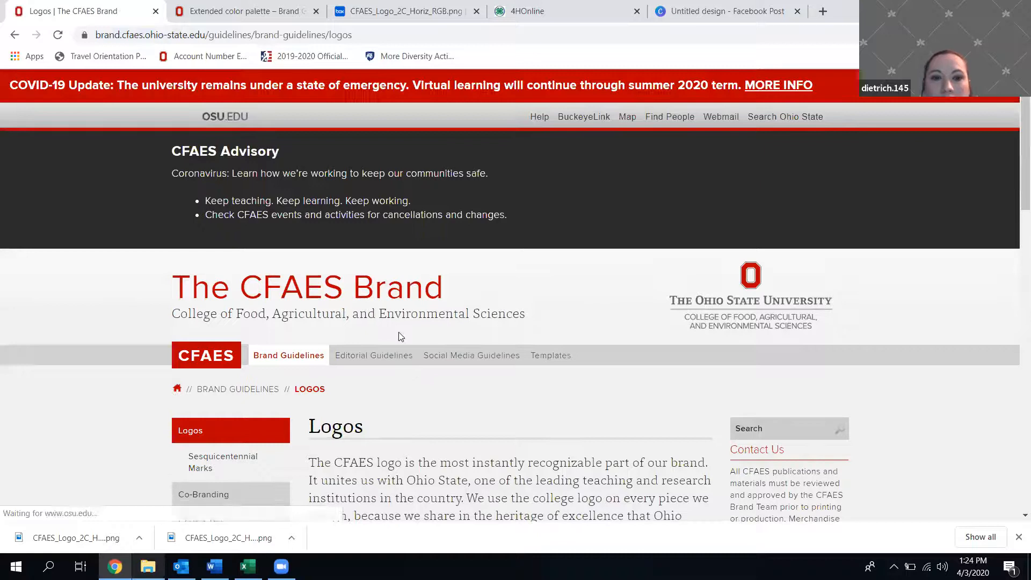
pyautogui.scroll(-10, 400, 333)
pyautogui.scroll(-6, 400, 333)
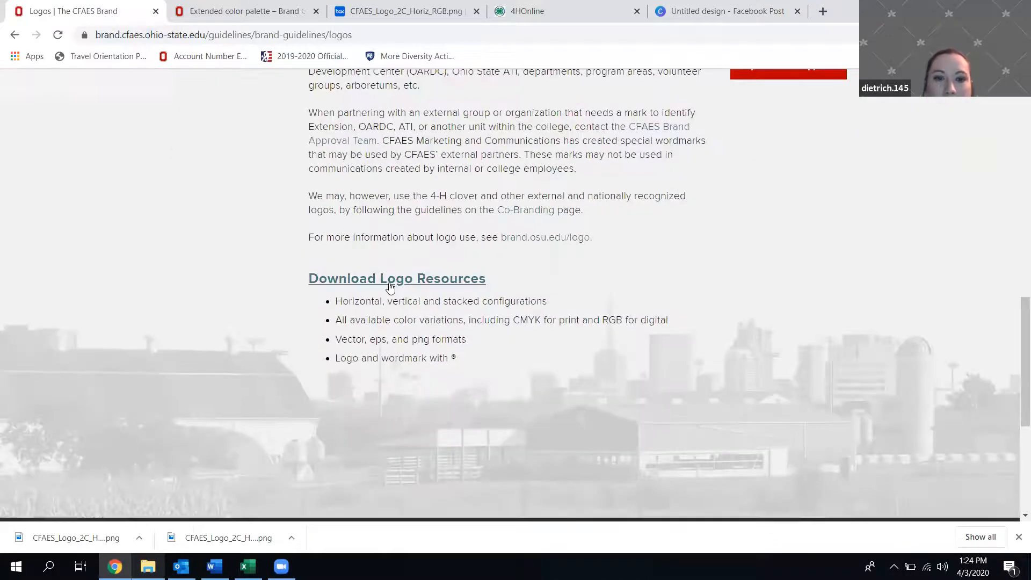
pyautogui.click(391, 289)
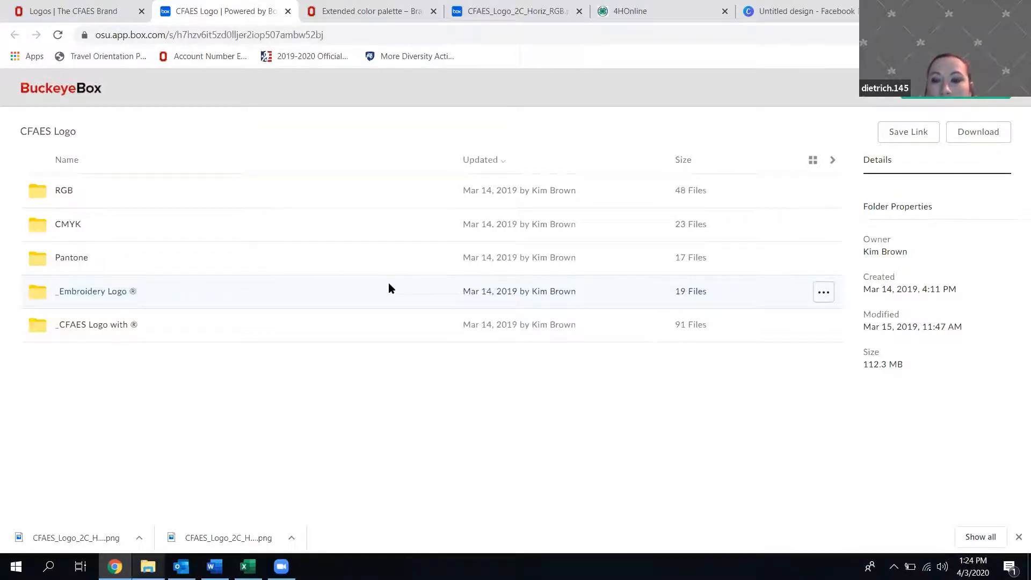
# Browse the RGB, PNG and Horizontal logo folders, and return to the Facebook Post design.
pyautogui.click(63, 193)
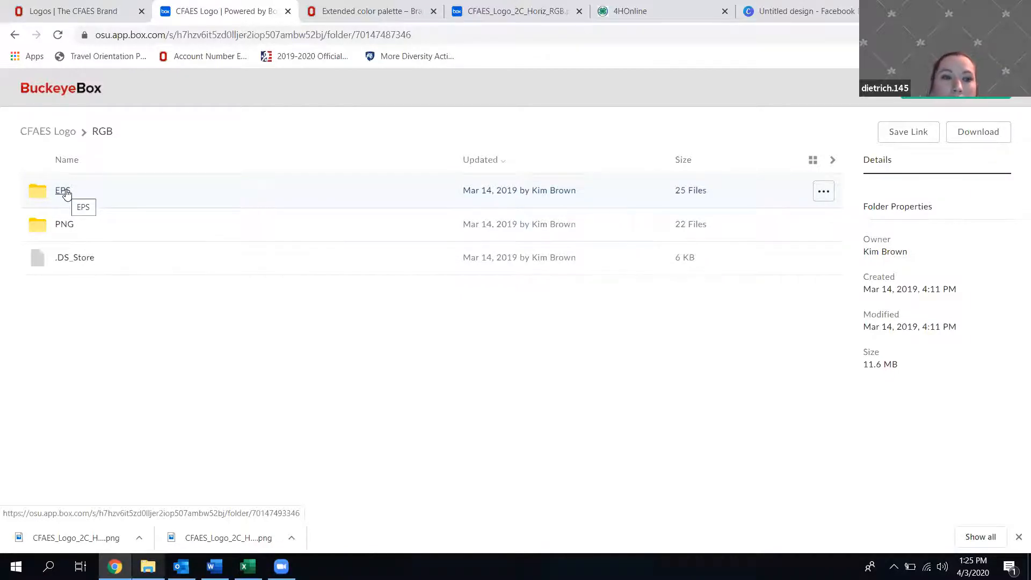
pyautogui.click(63, 229)
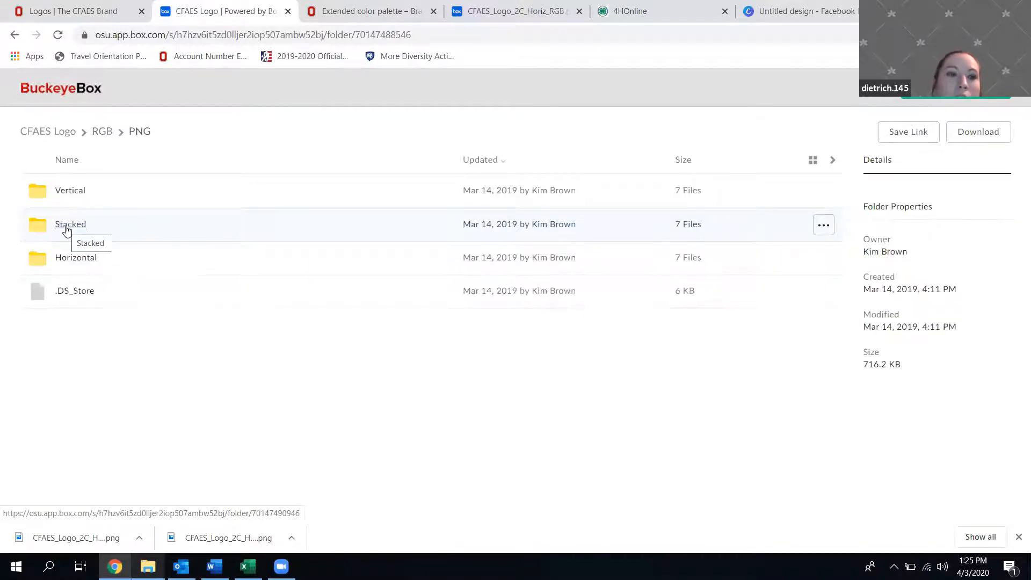
pyautogui.click(68, 263)
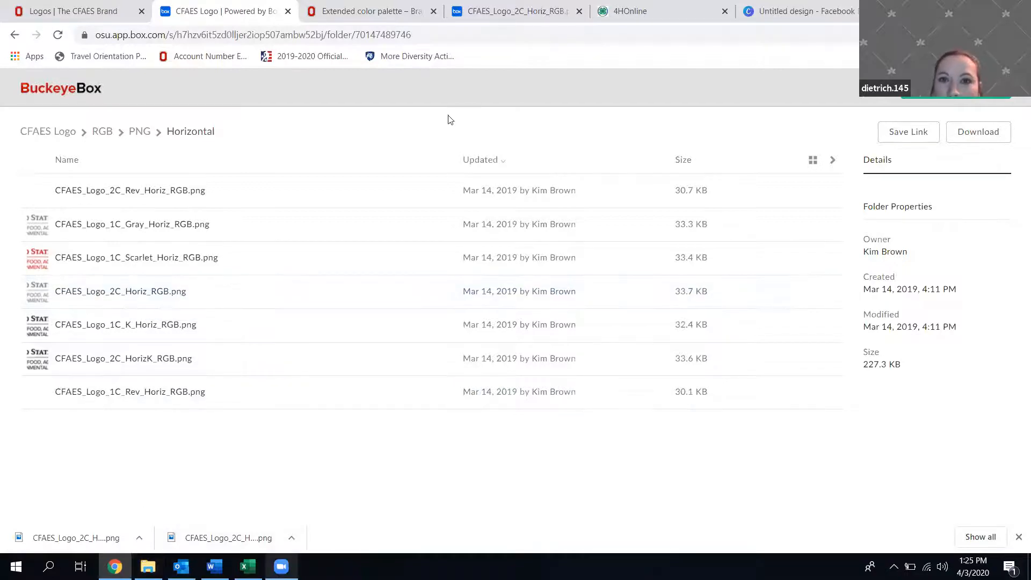
pyautogui.click(743, 11)
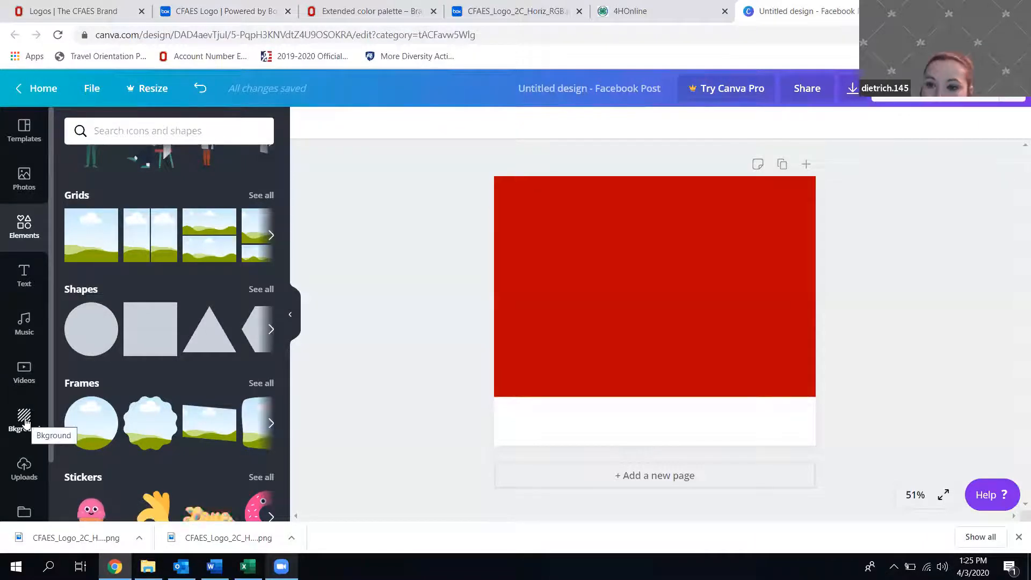
# Browse the uploaded images, then view the file chooser for uploading an image and close it without choosing a file.
pyautogui.scroll(-2, 16, 445)
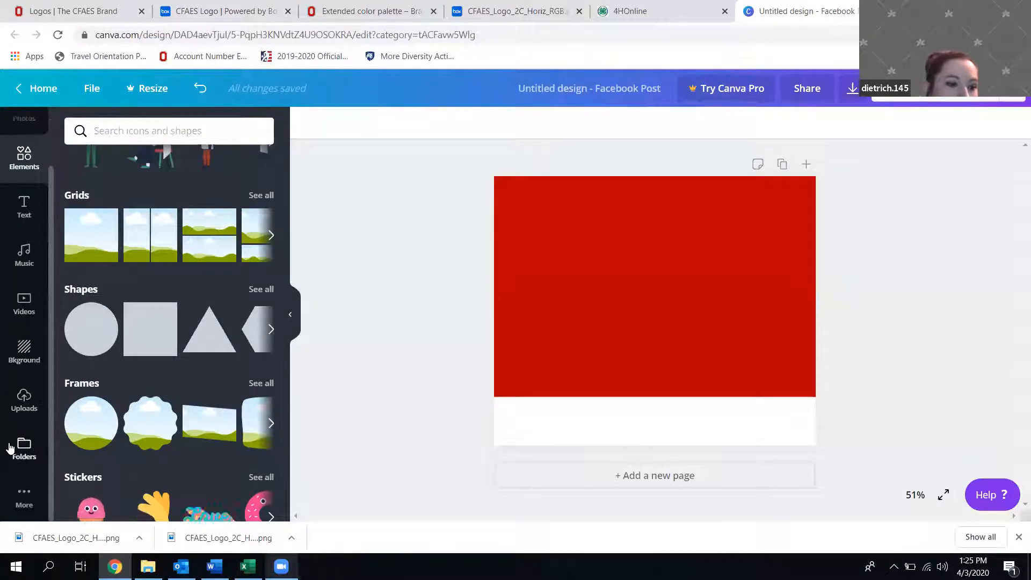
pyautogui.click(26, 402)
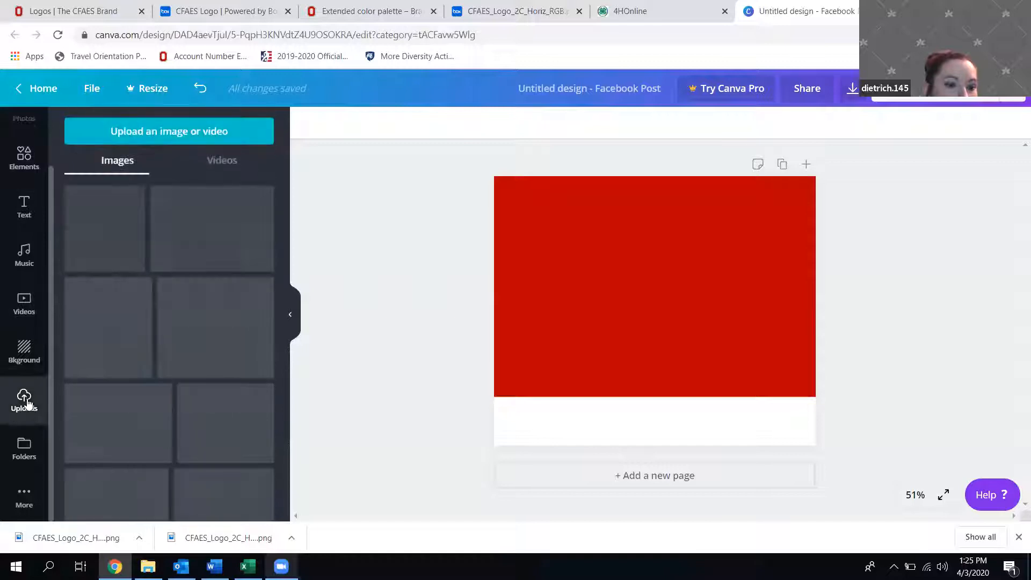
pyautogui.scroll(2, 22, 225)
pyautogui.scroll(-2, 16, 298)
pyautogui.scroll(2, 23, 253)
pyautogui.scroll(-2, 23, 231)
pyautogui.scroll(2, 20, 234)
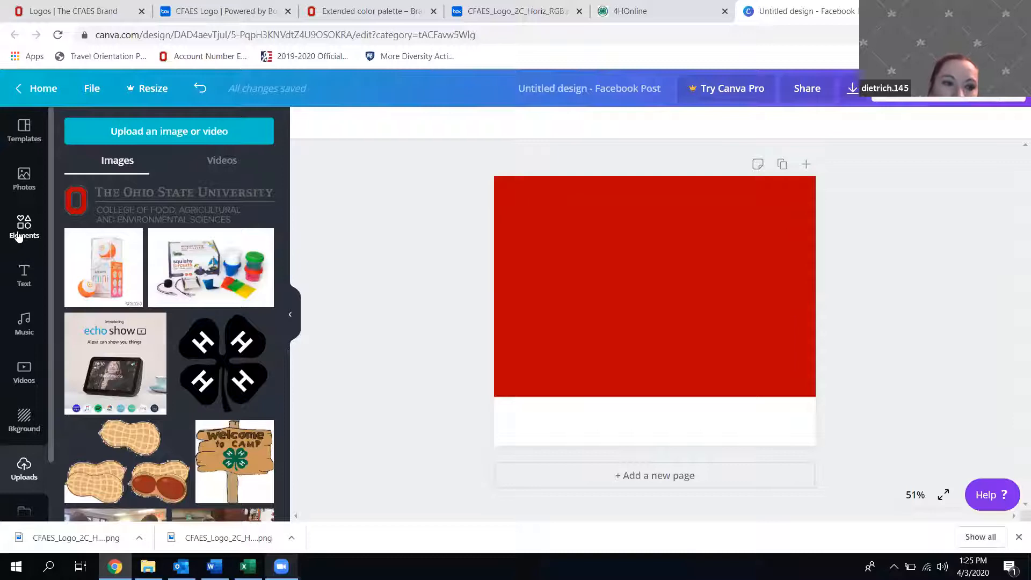
pyautogui.scroll(-2, 30, 366)
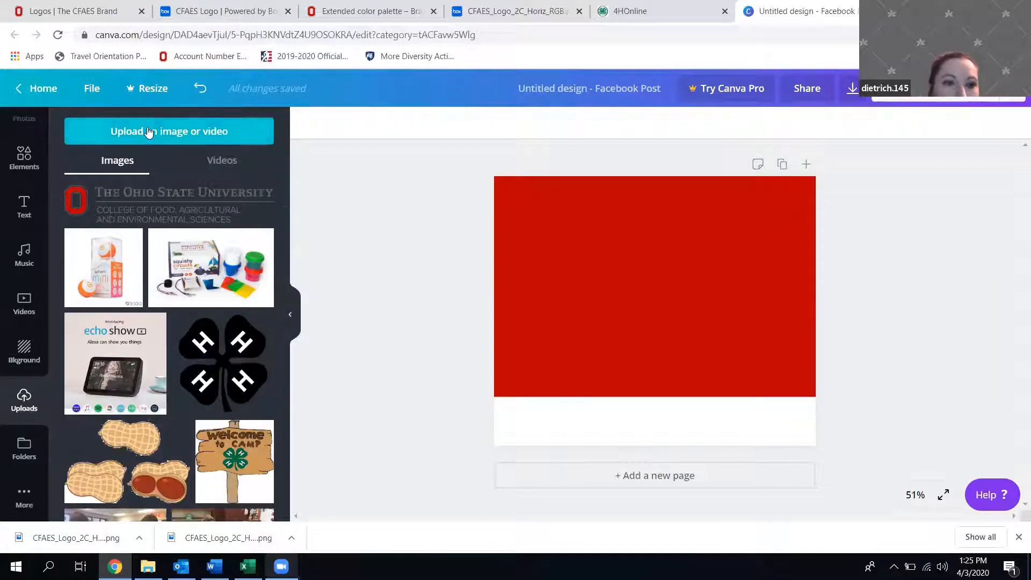
pyautogui.click(150, 132)
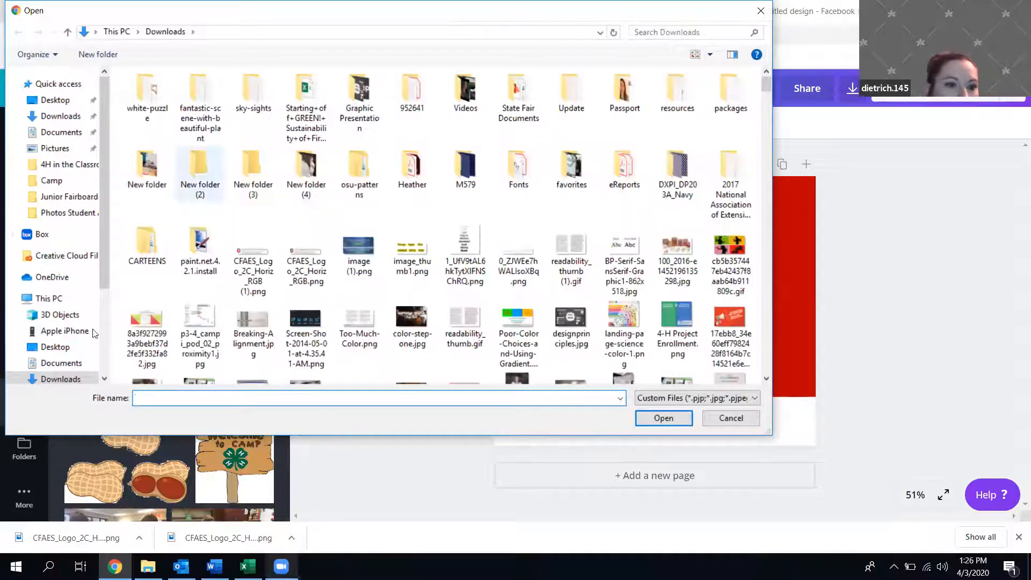
pyautogui.click(743, 424)
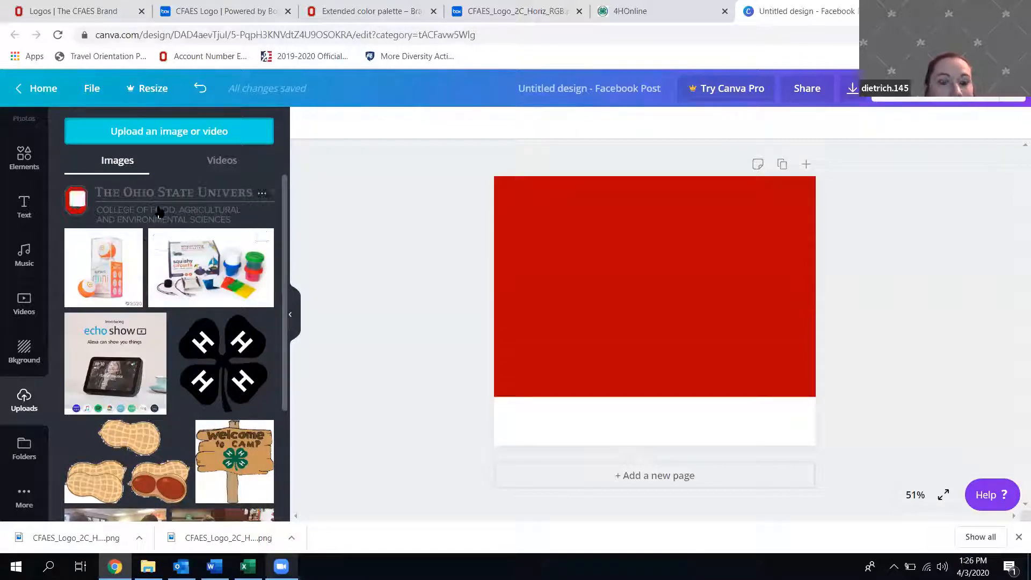
# Add the uploaded Ohio State University CFAES logo to the page as a free image near the white band.
pyautogui.moveTo(159, 212); pyautogui.dragTo(589, 437)
pyautogui.moveTo(592, 364); pyautogui.dragTo(585, 198)
pyautogui.moveTo(603, 407); pyautogui.dragTo(612, 432)
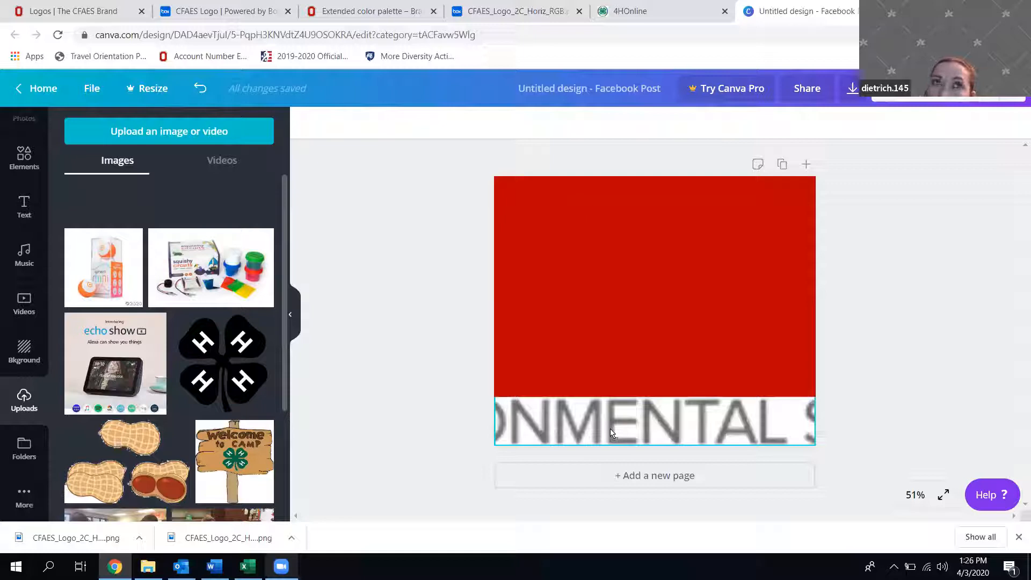
pyautogui.moveTo(610, 426); pyautogui.dragTo(573, 399)
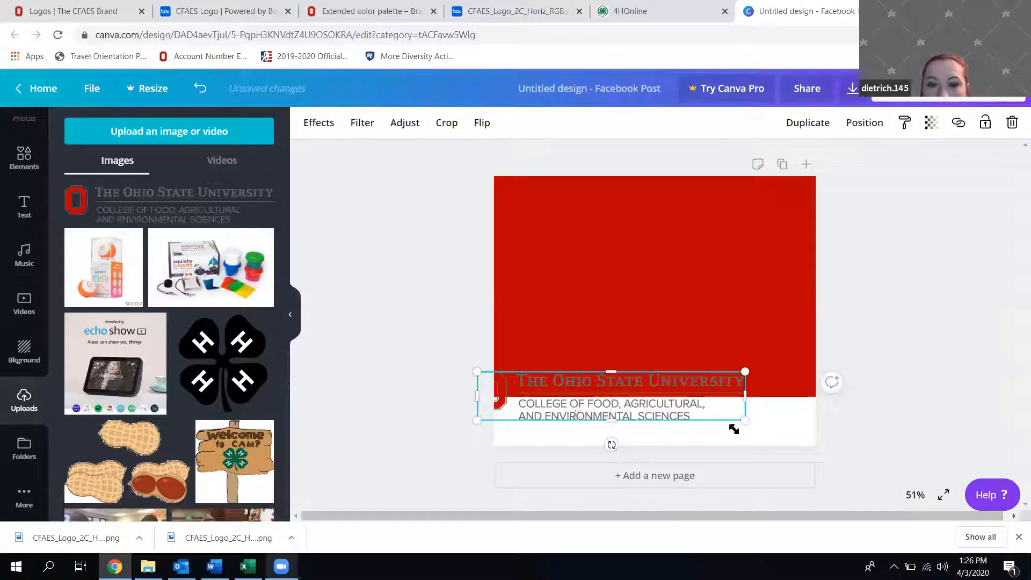
# Shrink the logo until it fits the white band and place it at the band's left end.
pyautogui.moveTo(747, 411); pyautogui.dragTo(647, 403)
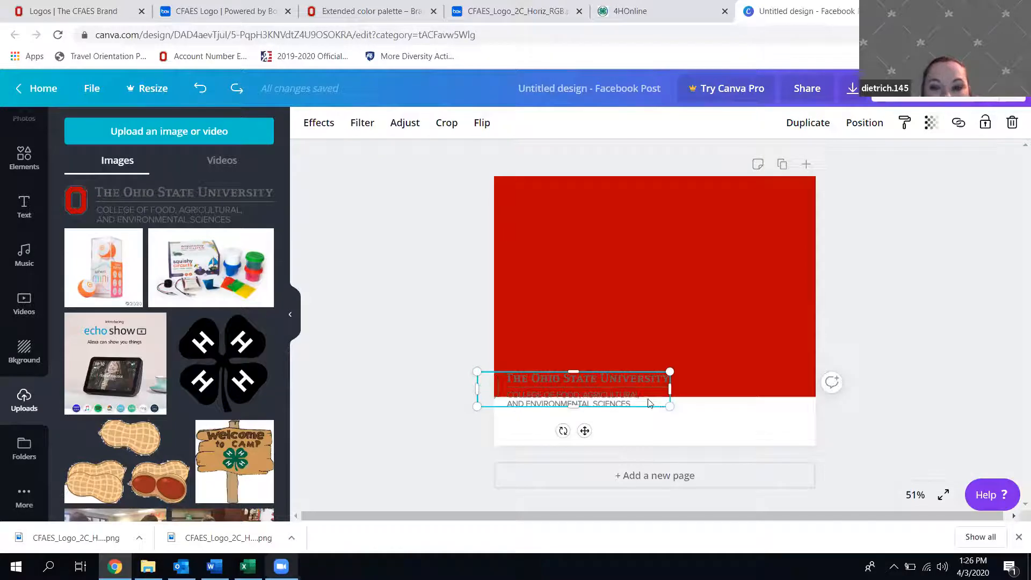
pyautogui.moveTo(618, 391); pyautogui.dragTo(639, 422)
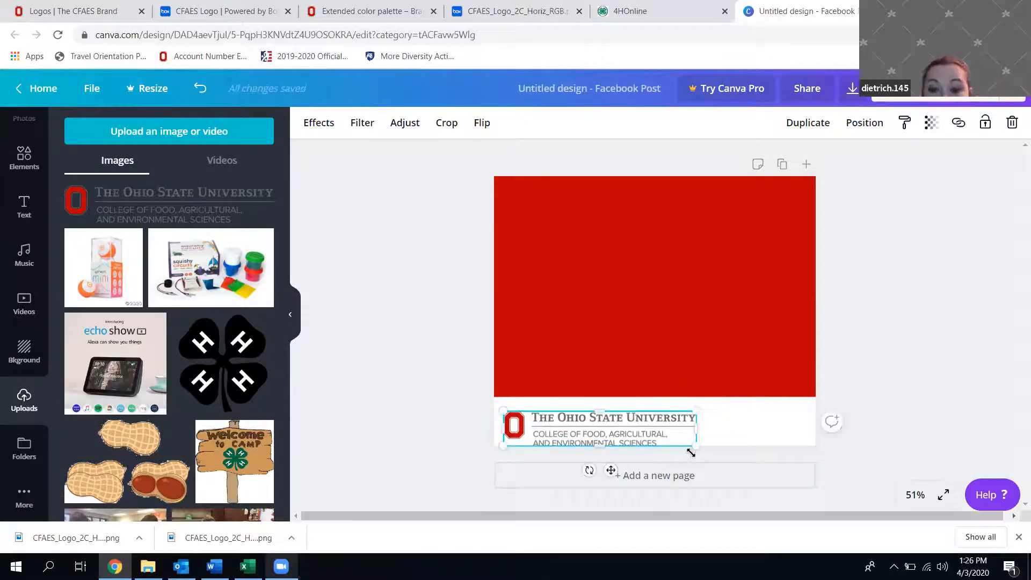
pyautogui.moveTo(696, 446); pyautogui.dragTo(645, 430)
pyautogui.moveTo(580, 422); pyautogui.dragTo(582, 422)
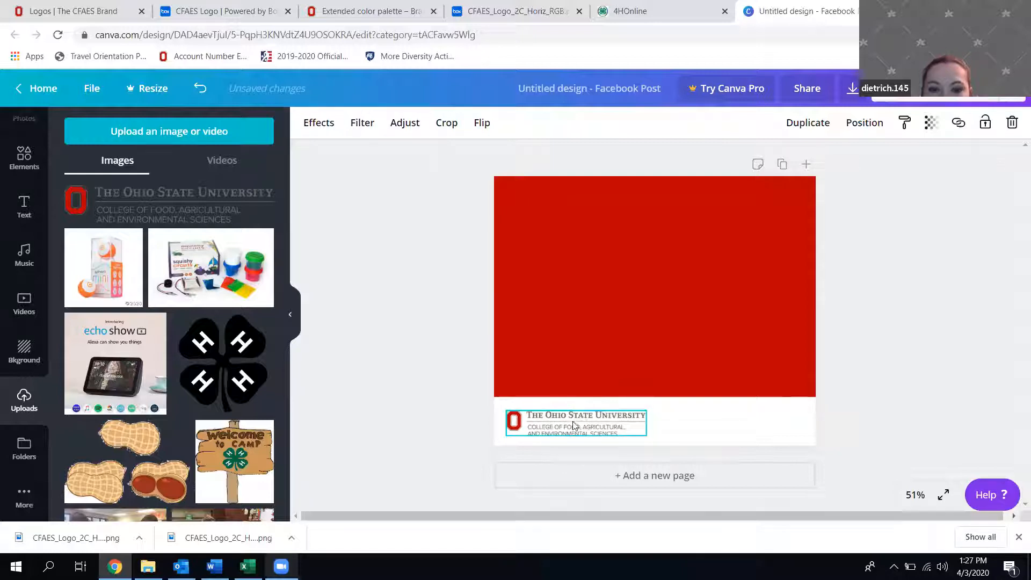
pyautogui.click(459, 421)
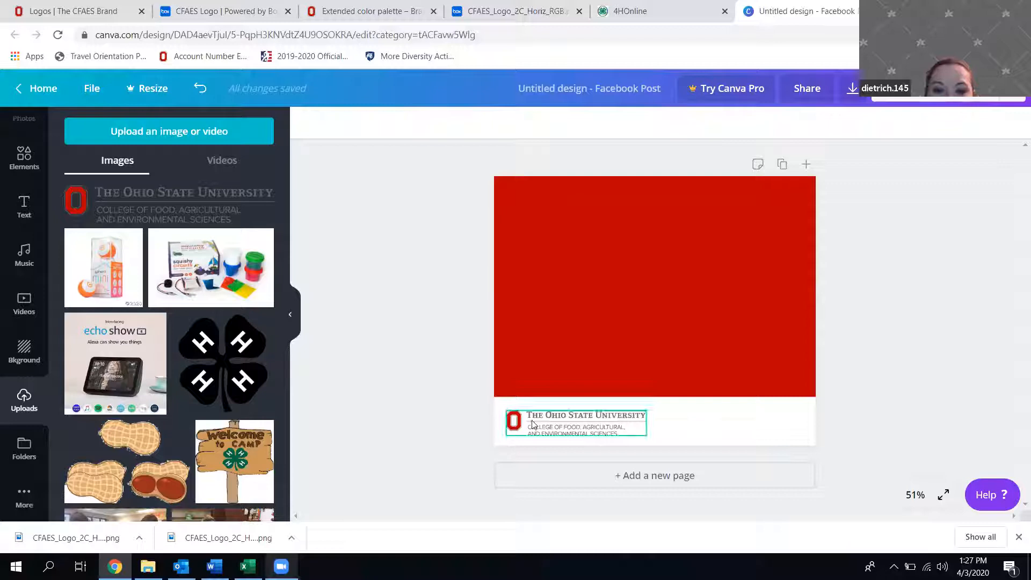
# Nudge the logo slightly to the right within the white band and deselect it.
pyautogui.moveTo(533, 424); pyautogui.dragTo(537, 425)
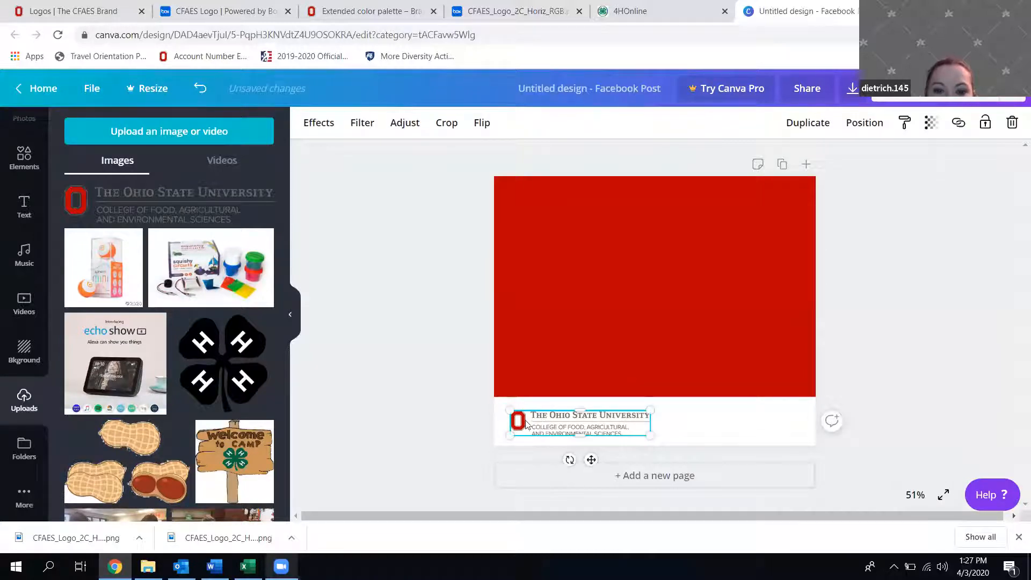
pyautogui.moveTo(538, 414); pyautogui.dragTo(535, 414)
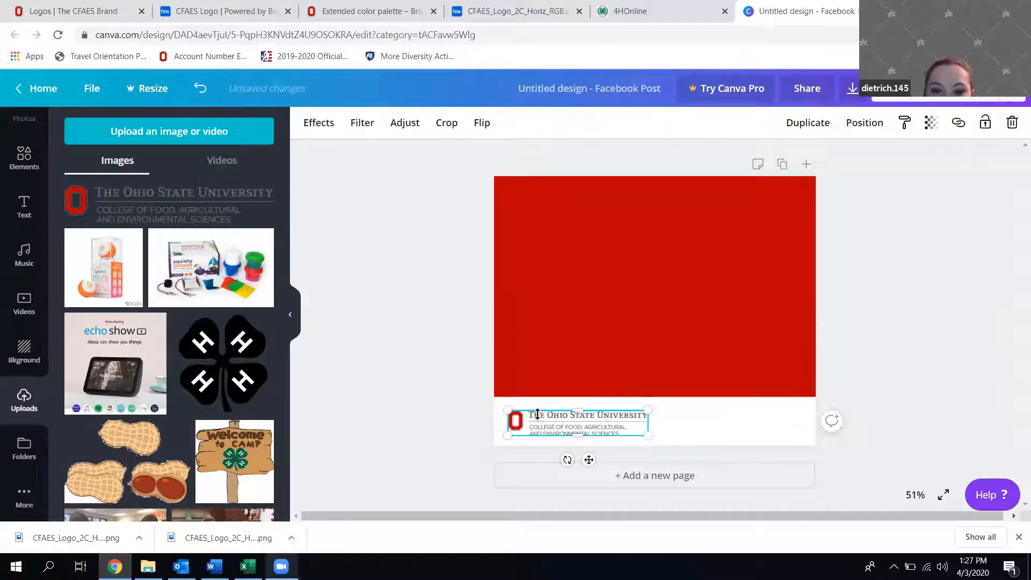
pyautogui.click(432, 458)
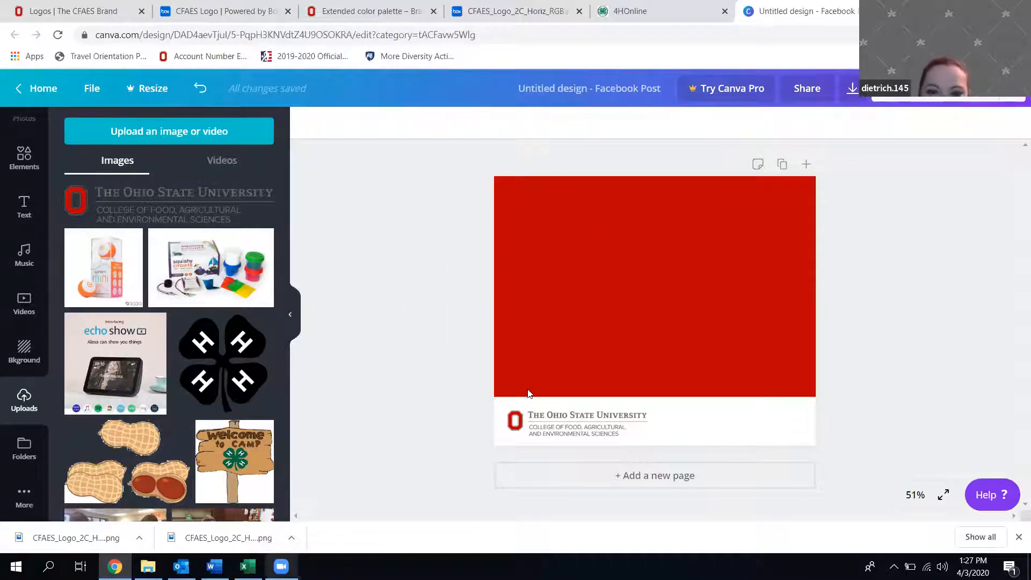
pyautogui.click(534, 419)
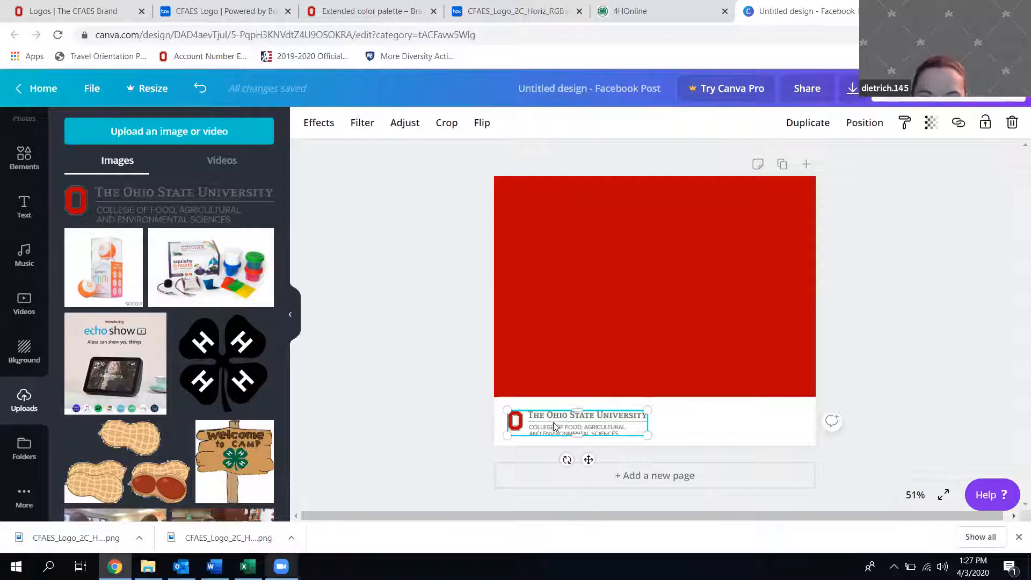
pyautogui.click(492, 421)
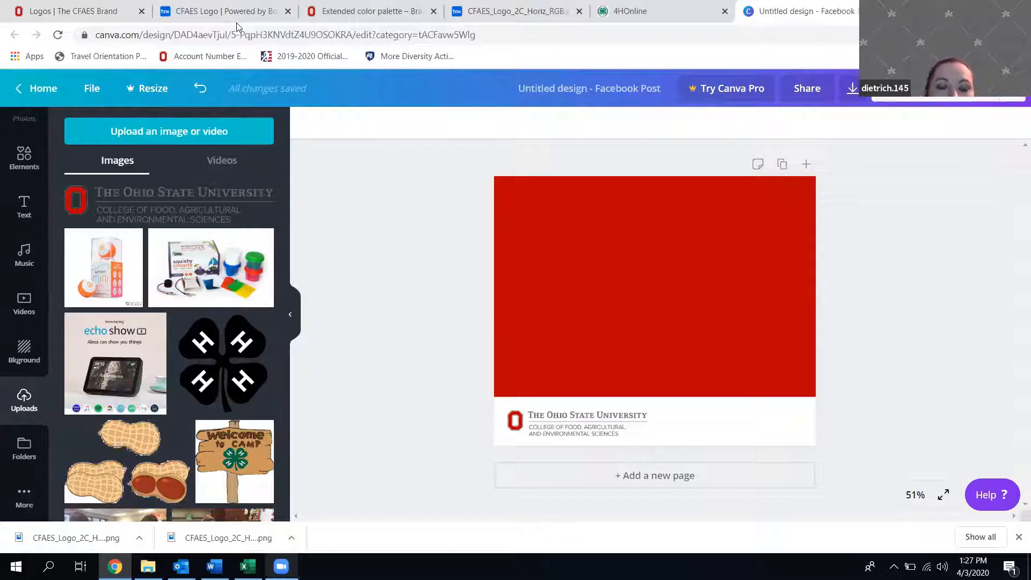
# Add a subheading reading "shelby.osu.edu" to the right of the logo and widen its text box leftward.
pyautogui.click(24, 207)
pyautogui.moveTo(425, 303); pyautogui.dragTo(750, 426)
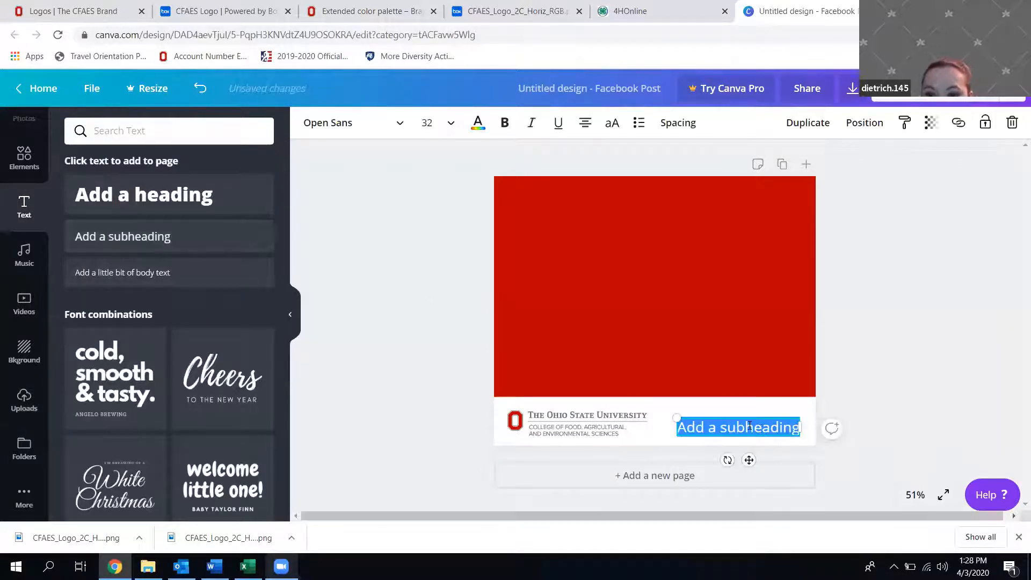
pyautogui.write('shelby.d')
pyautogui.write('su')
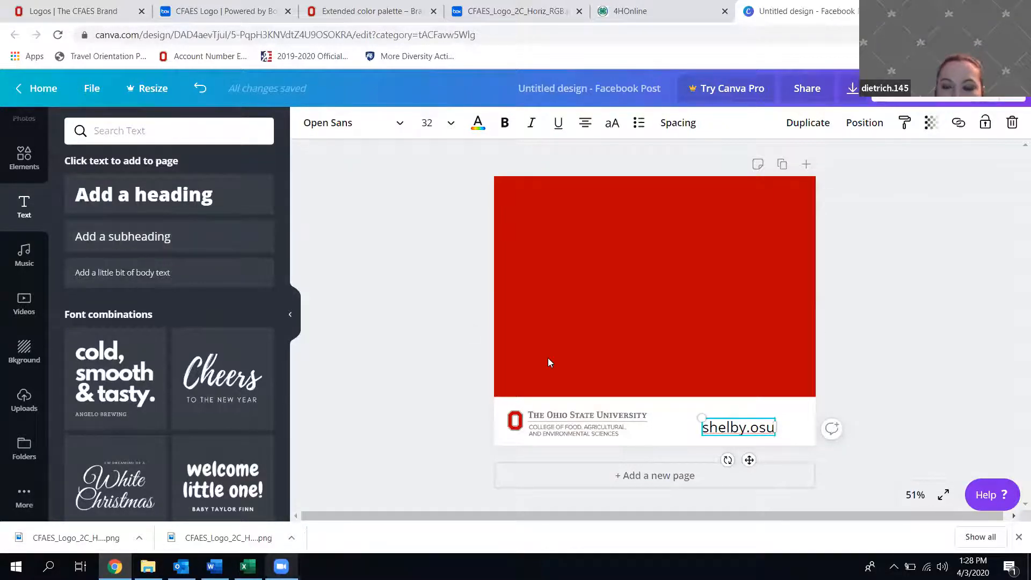
pyautogui.write('.edu')
pyautogui.moveTo(687, 438); pyautogui.dragTo(668, 434)
# Search the fonts for "arial" and set the web address text to Arialle.
pyautogui.moveTo(779, 426); pyautogui.dragTo(671, 427)
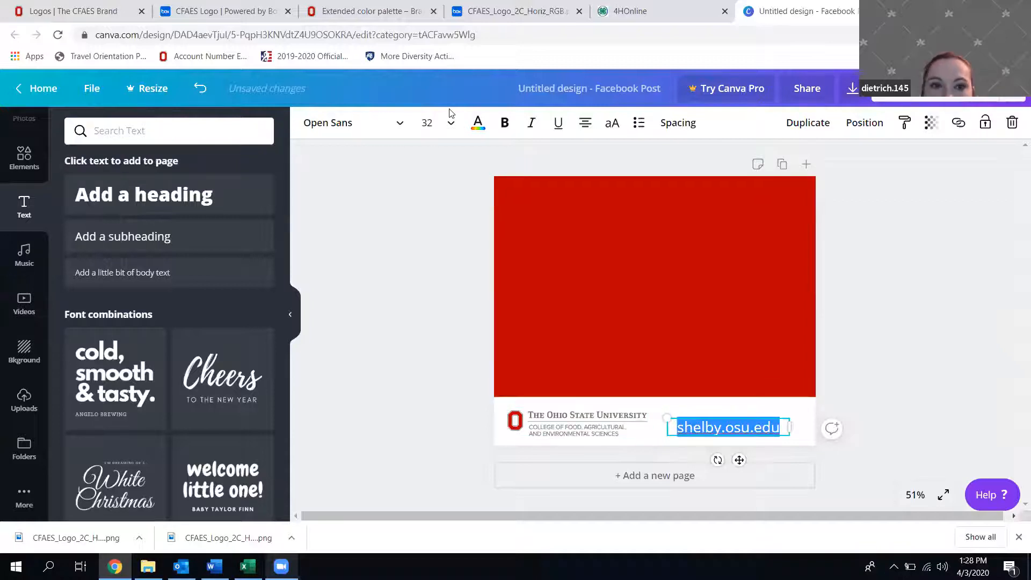
pyautogui.click(399, 131)
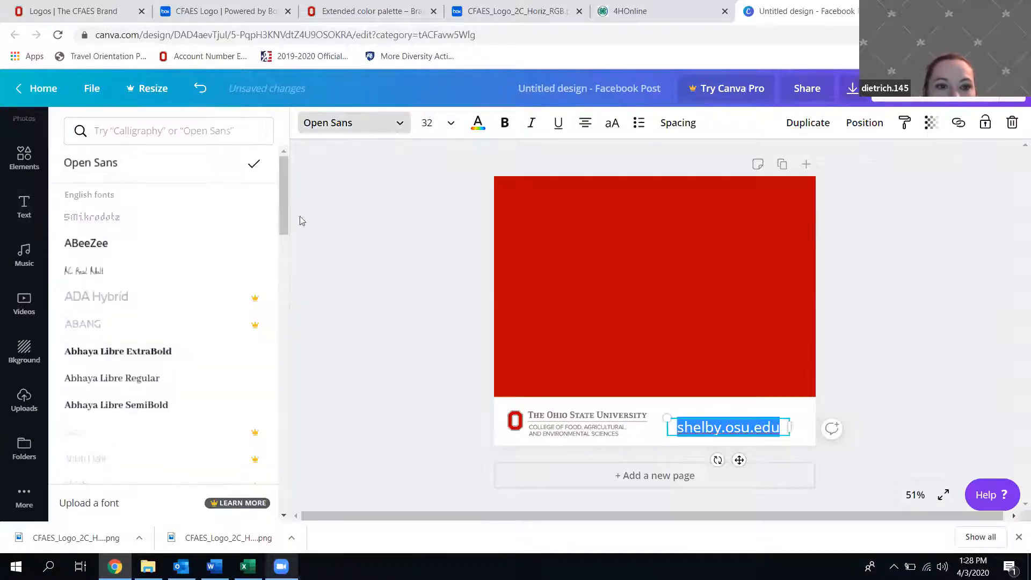
pyautogui.click(129, 128)
pyautogui.write('aria')
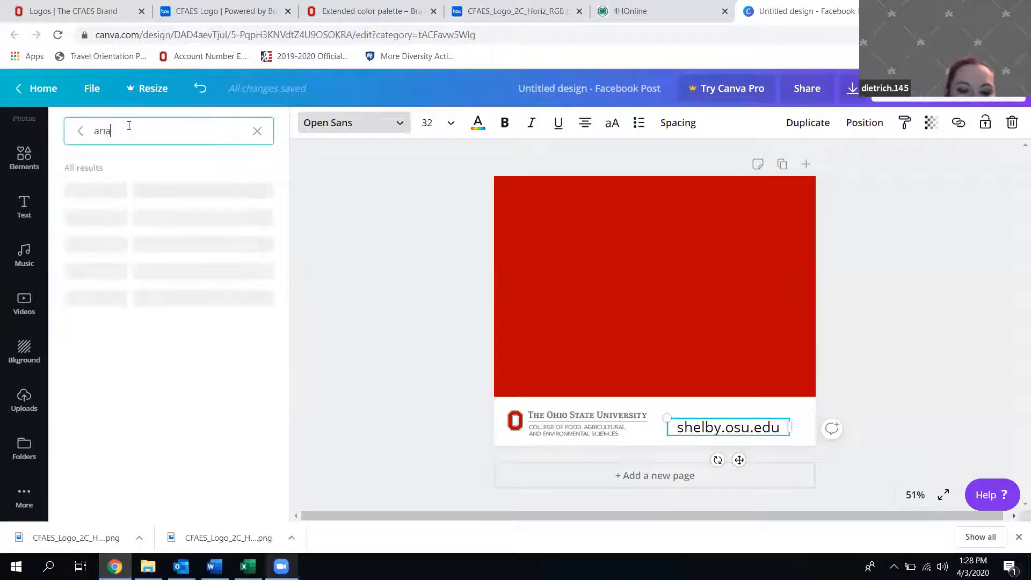
pyautogui.write('l')
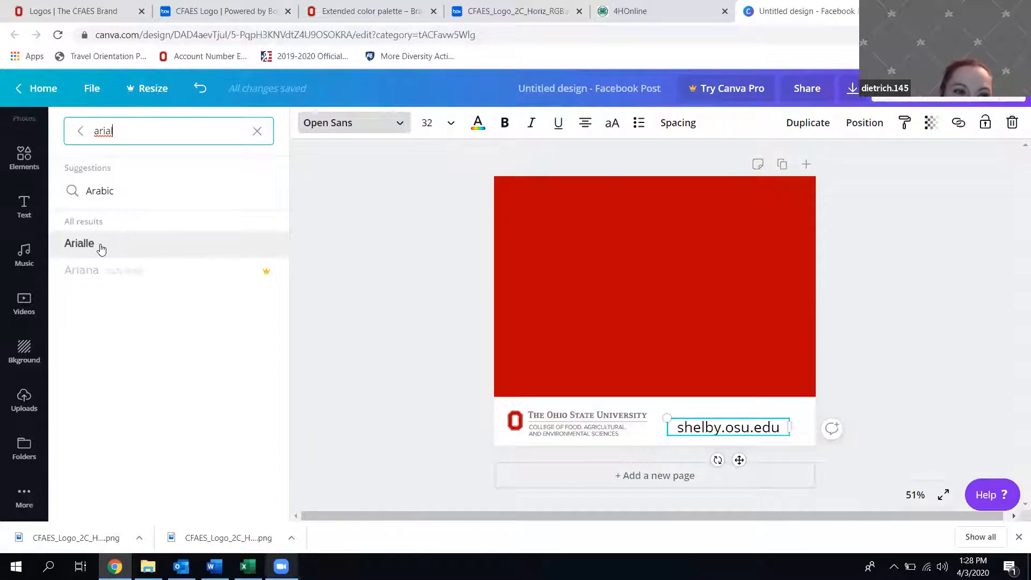
pyautogui.click(100, 248)
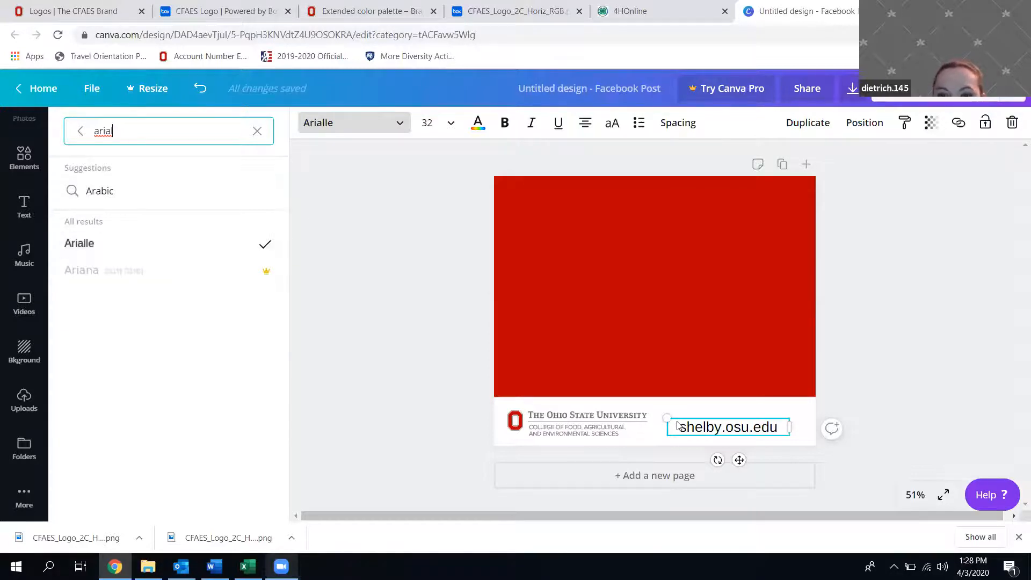
# Make the web address text bold and set its font size to 24.
pyautogui.moveTo(681, 427); pyautogui.dragTo(776, 419)
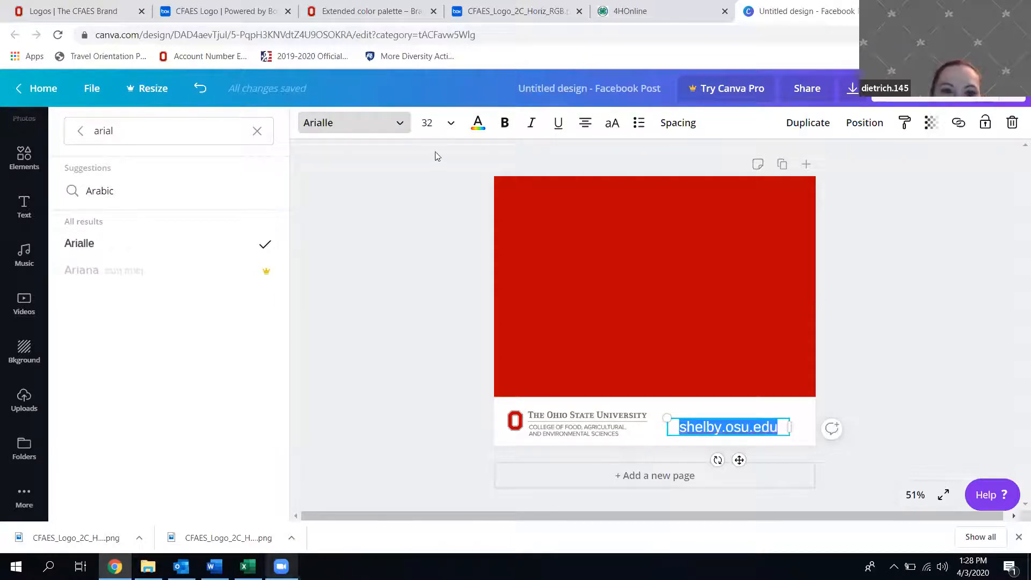
pyautogui.click(505, 122)
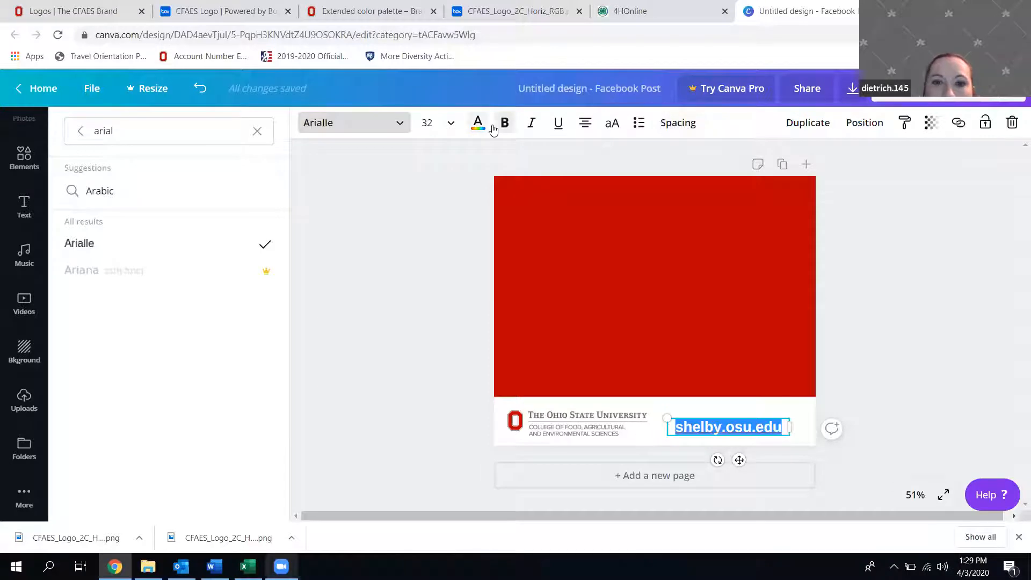
pyautogui.click(451, 123)
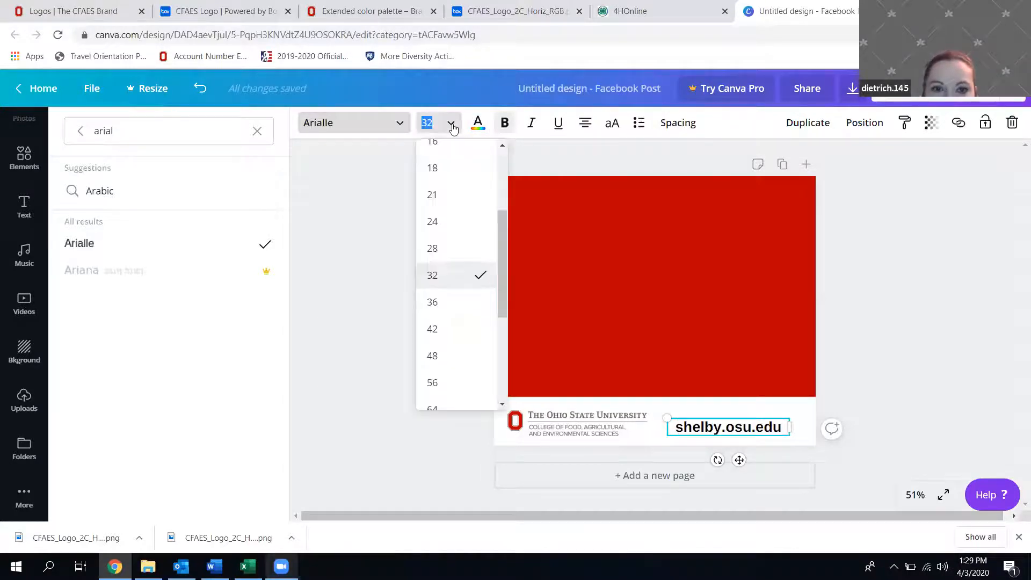
pyautogui.click(444, 219)
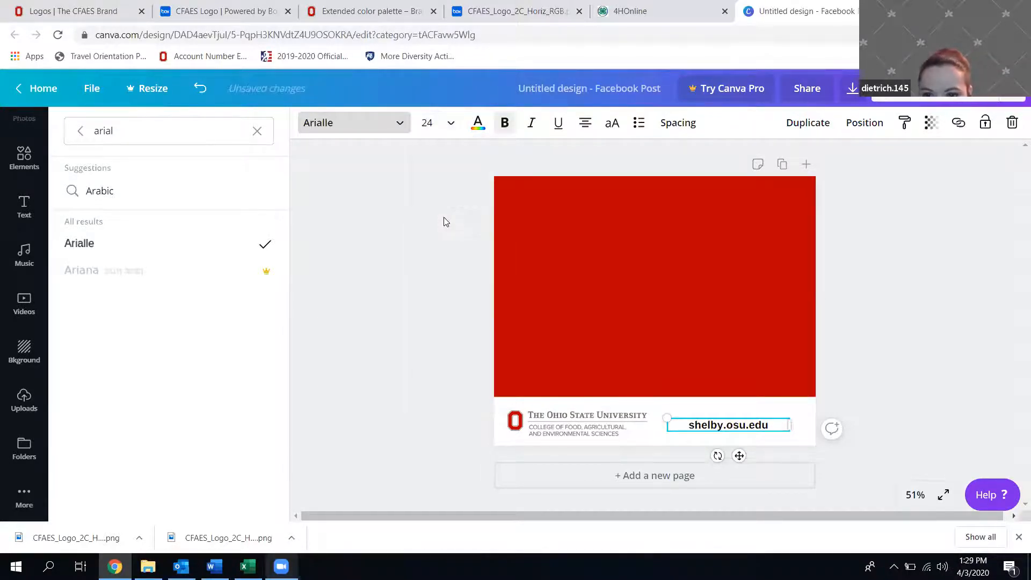
# Cycle the web address text's alignment until it is right-aligned.
pyautogui.click(585, 123)
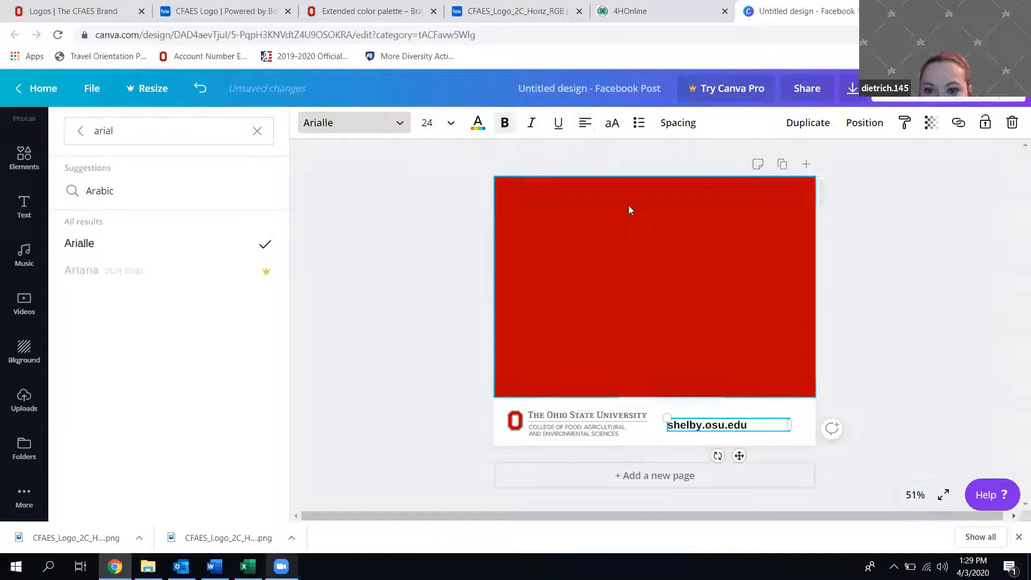
pyautogui.click(585, 125)
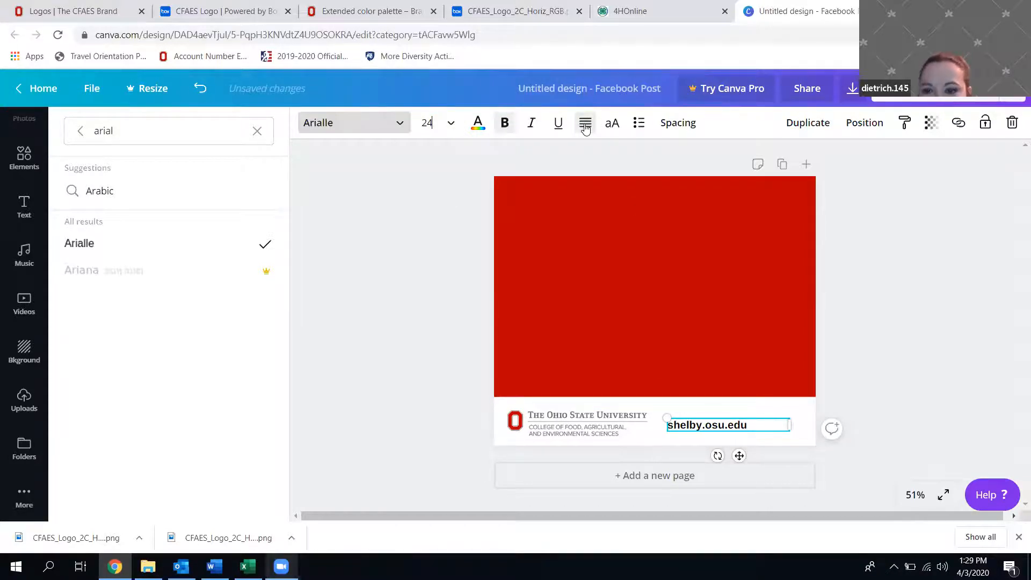
pyautogui.click(585, 125)
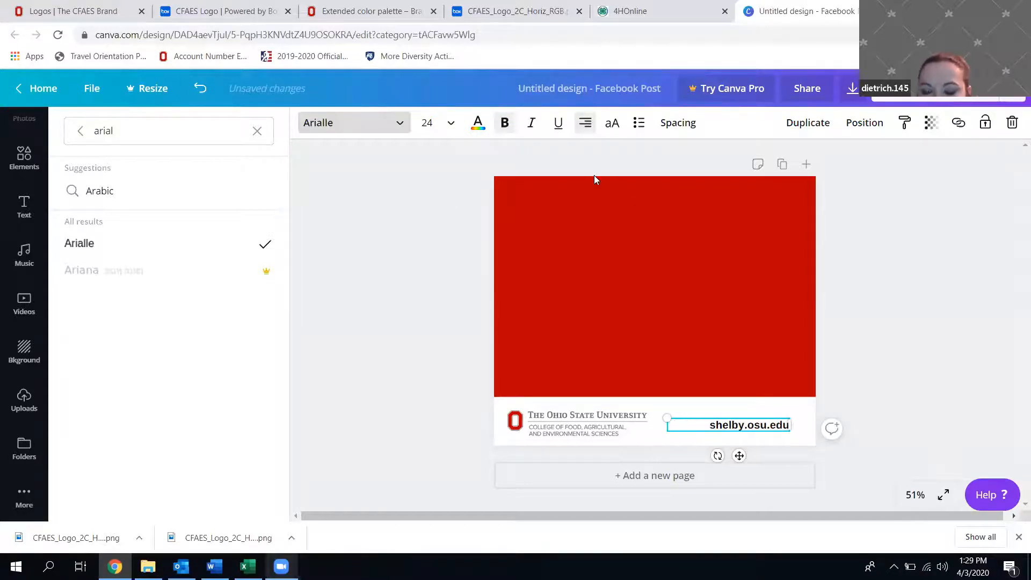
# Color the web address with the red document color and move it up and right, level with the logo's top edge.
pyautogui.click(483, 132)
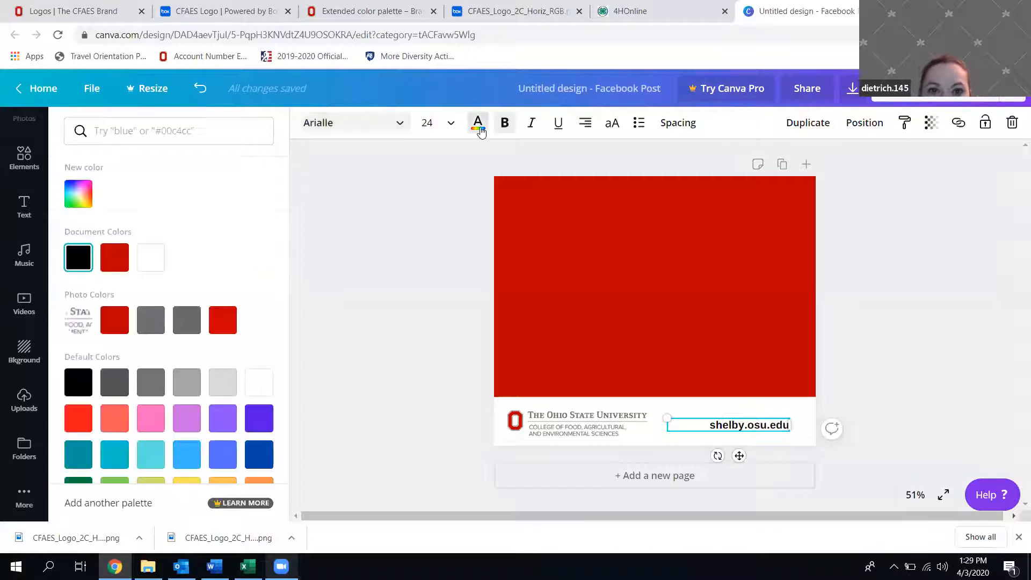
pyautogui.click(114, 258)
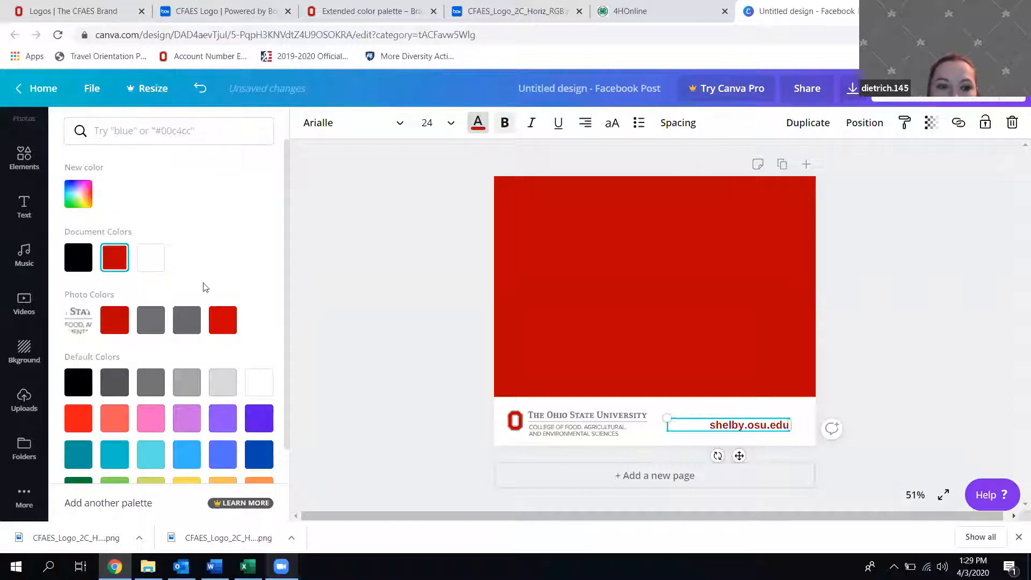
pyautogui.click(416, 240)
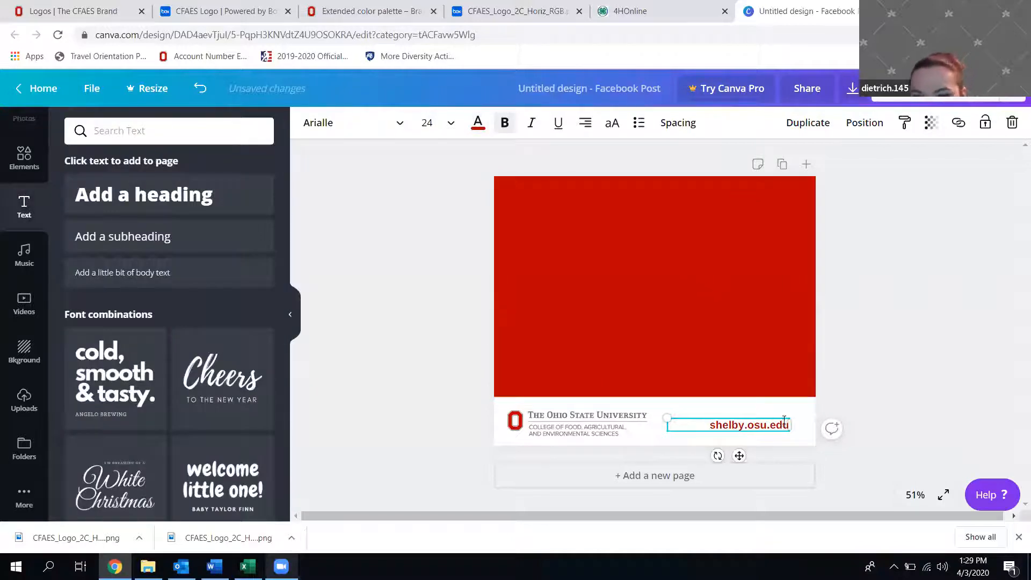
pyautogui.moveTo(785, 420); pyautogui.dragTo(788, 408)
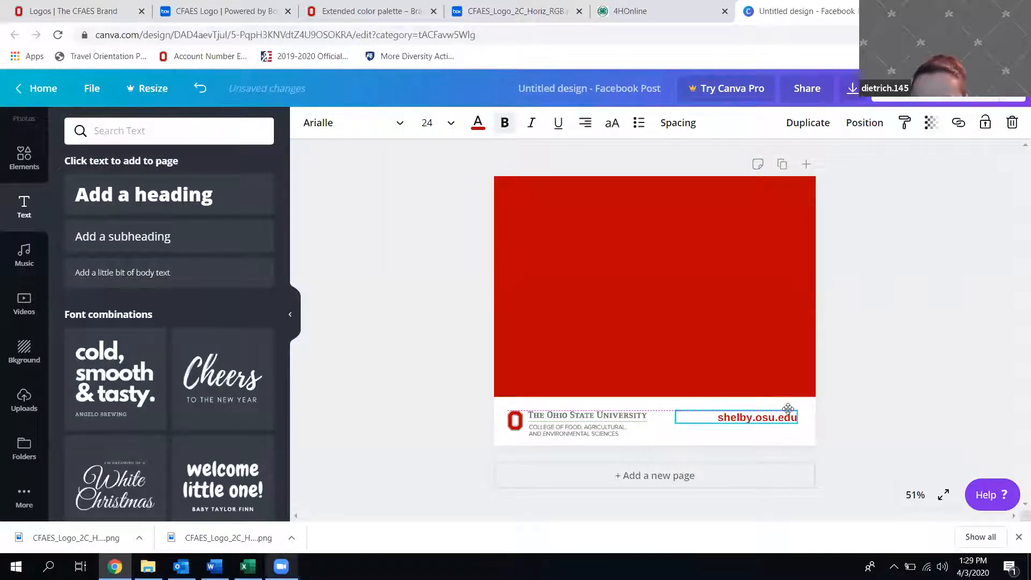
# Nudge the web address slightly right, aligned with the logo's top edge, and deselect it.
pyautogui.moveTo(788, 409); pyautogui.dragTo(788, 409)
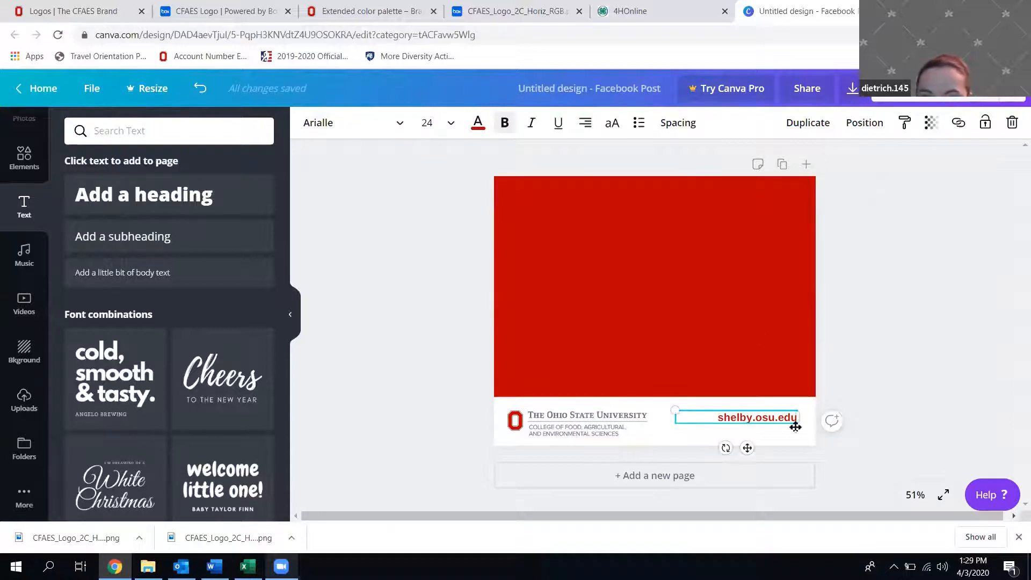
pyautogui.moveTo(776, 411); pyautogui.dragTo(776, 408)
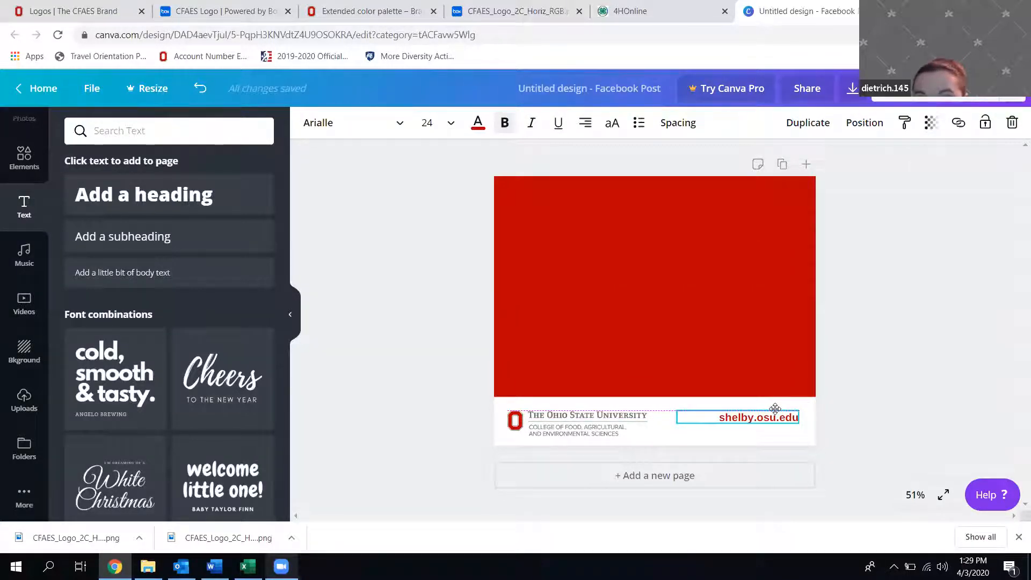
pyautogui.click(421, 360)
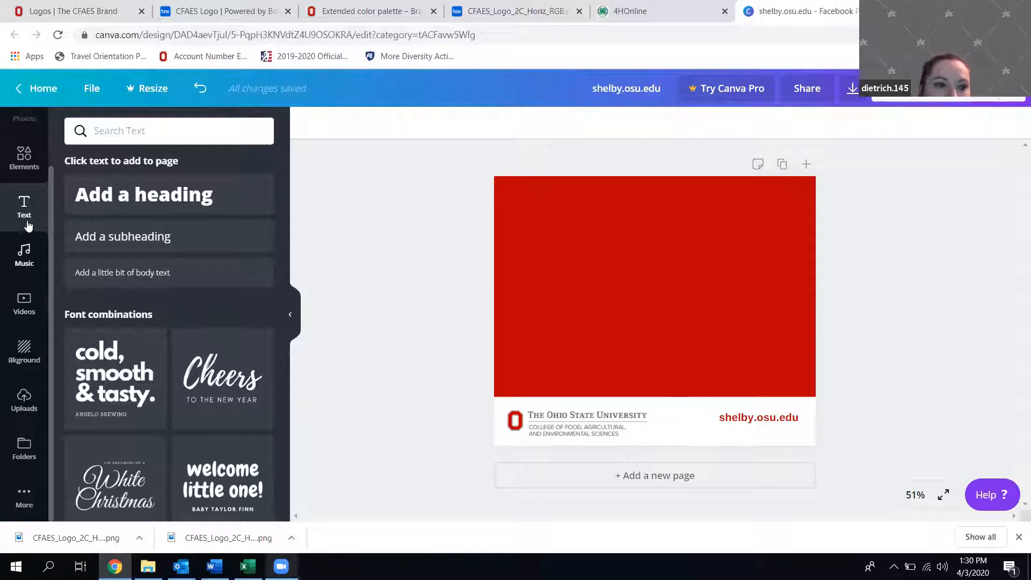
# Browse the font combinations and place the outlined "Happy 30th Birthday" one on the red area.
pyautogui.scroll(2, 23, 167)
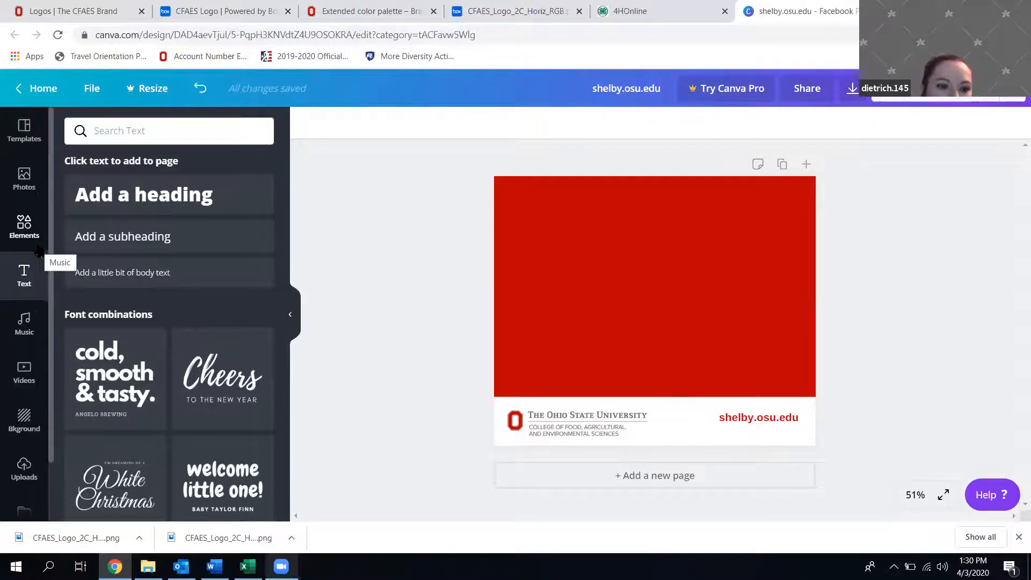
pyautogui.scroll(-1, 202, 364)
pyautogui.scroll(1, 183, 344)
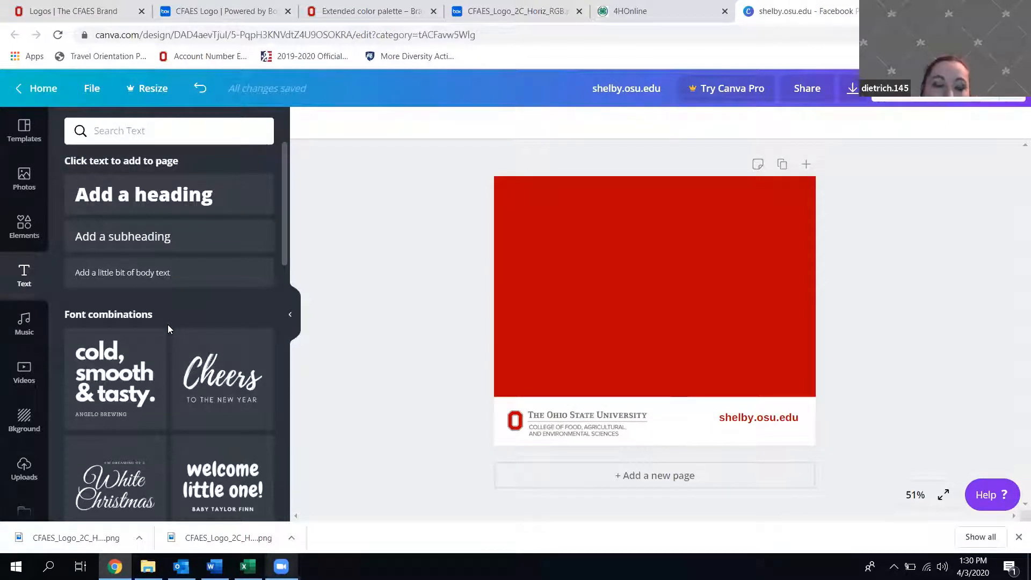
pyautogui.scroll(-8, 168, 325)
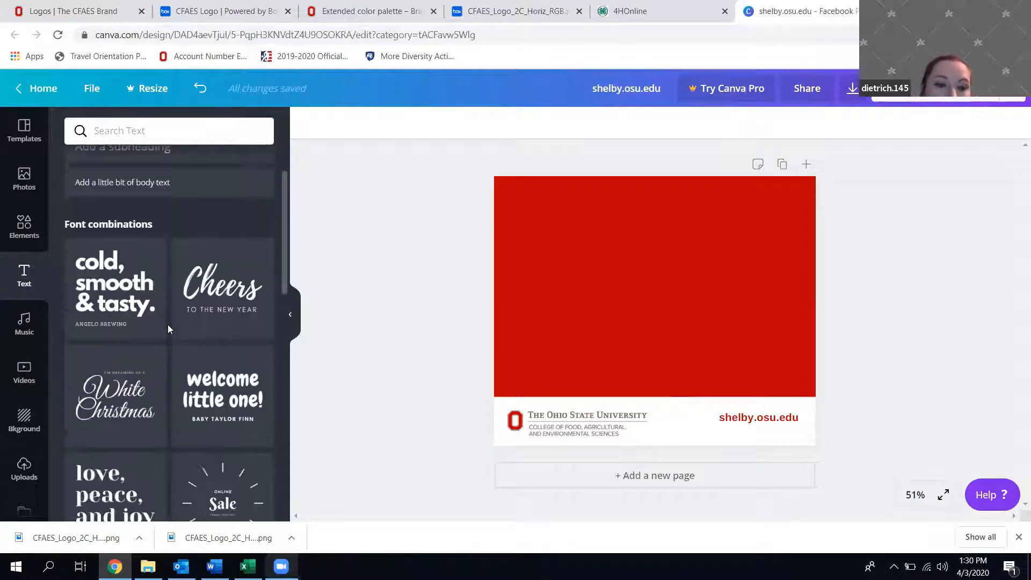
pyautogui.scroll(-4, 168, 325)
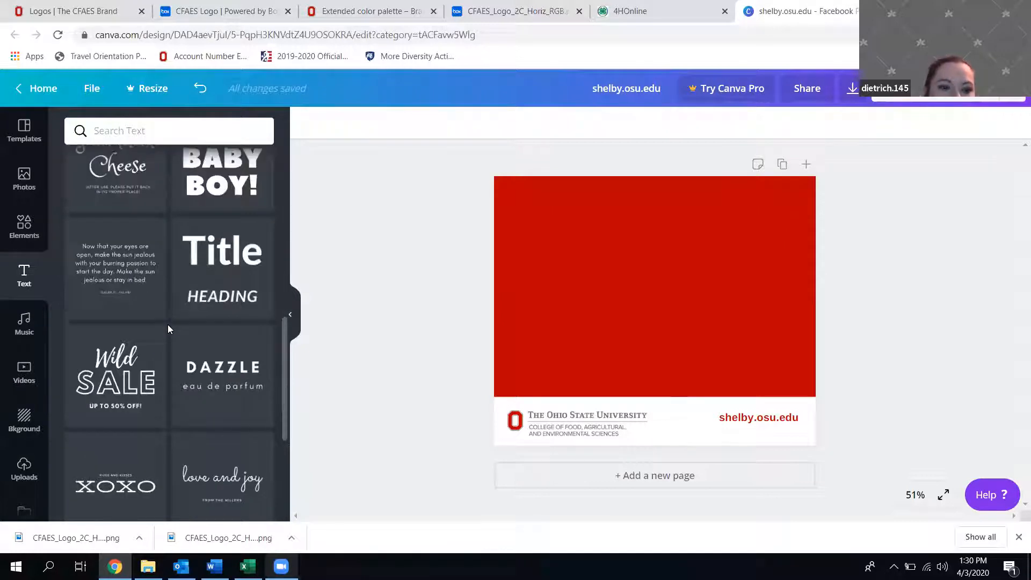
pyautogui.scroll(-8, 199, 354)
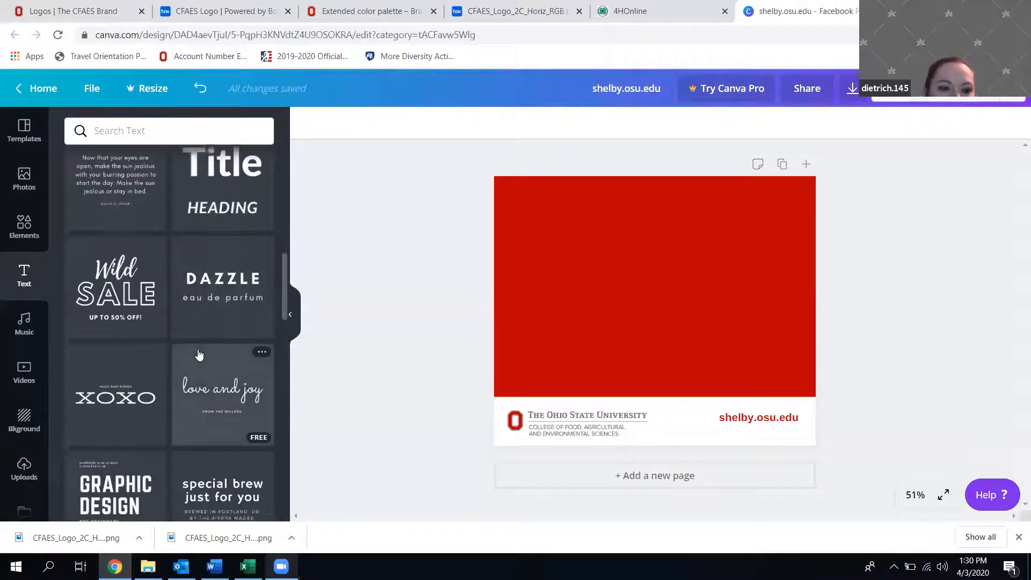
pyautogui.scroll(-3, 199, 355)
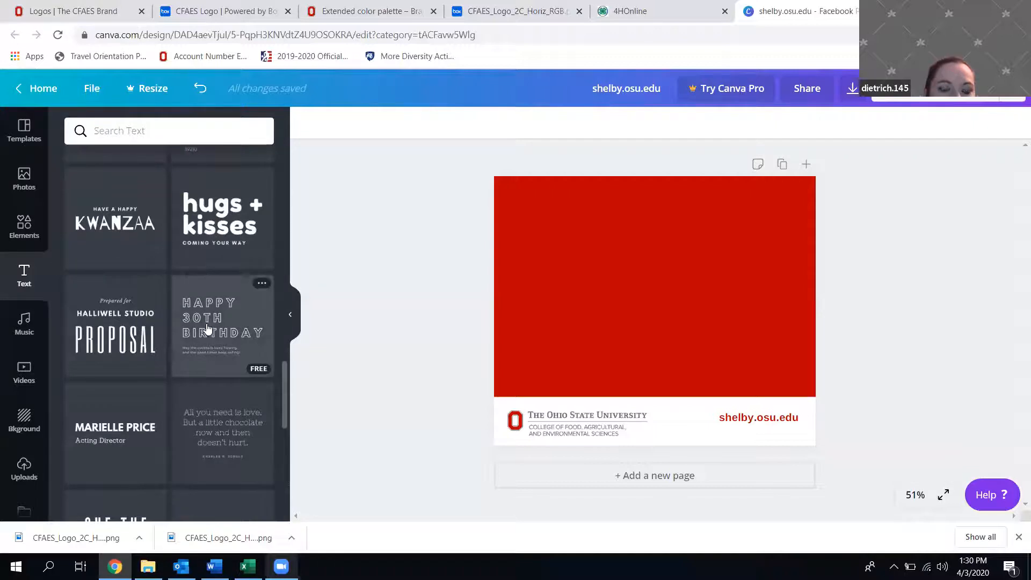
pyautogui.moveTo(207, 329); pyautogui.dragTo(546, 237)
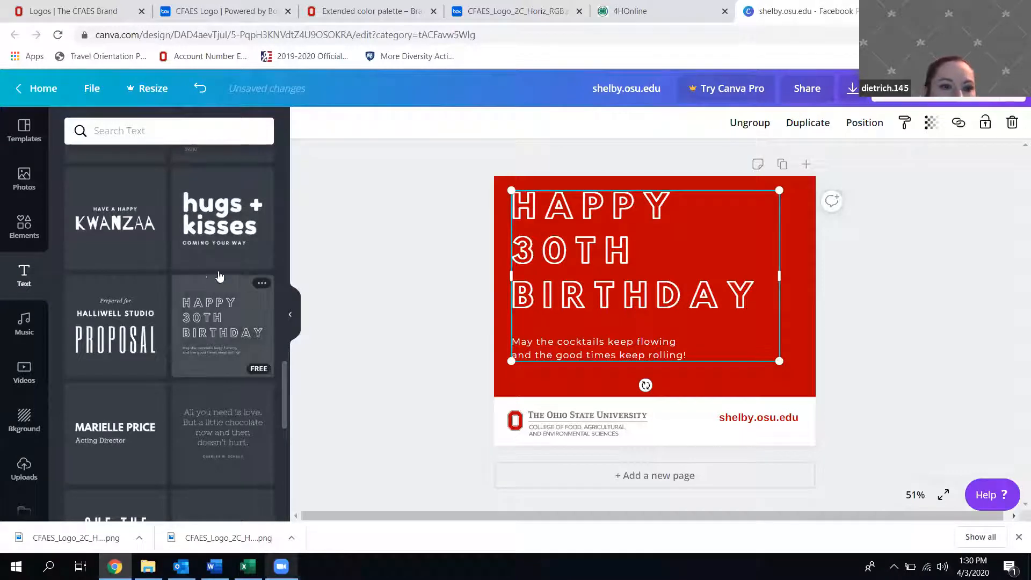
# Search the text styles for "birthday" and nudge the placed birthday text group slightly down and right.
pyautogui.click(126, 133)
pyautogui.write('birthday')
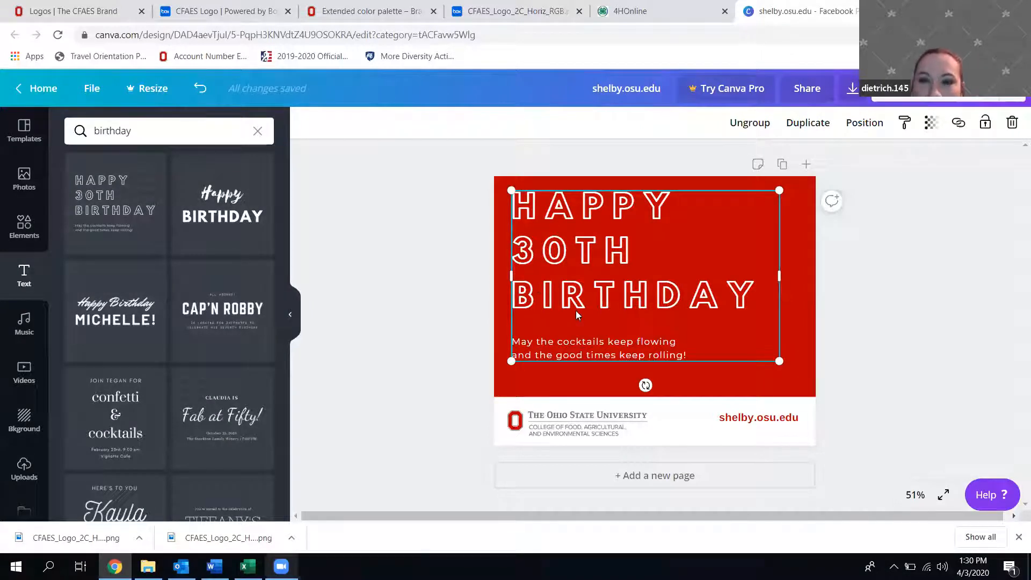
pyautogui.click(534, 248)
pyautogui.moveTo(534, 247); pyautogui.dragTo(536, 251)
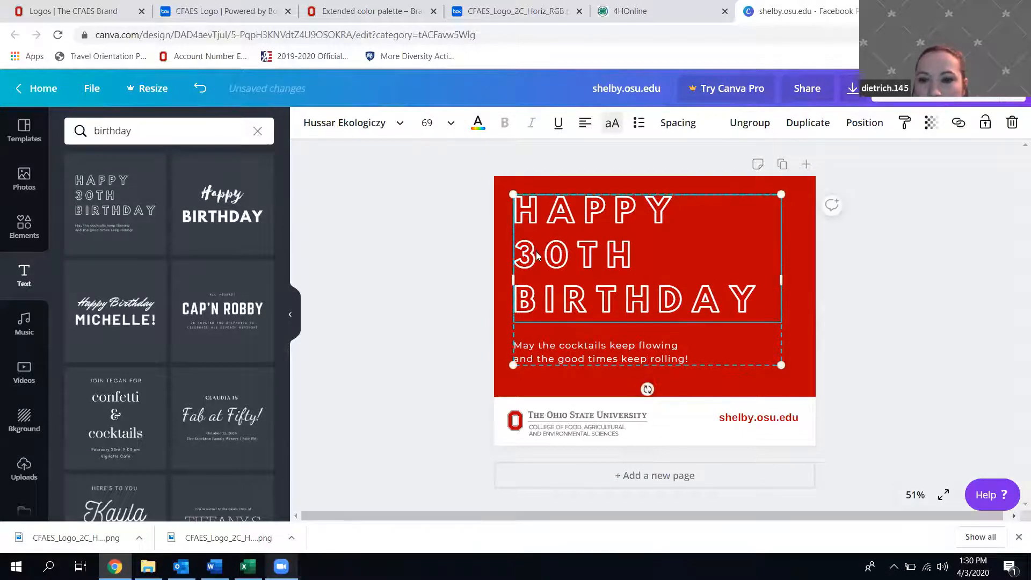
pyautogui.click(473, 266)
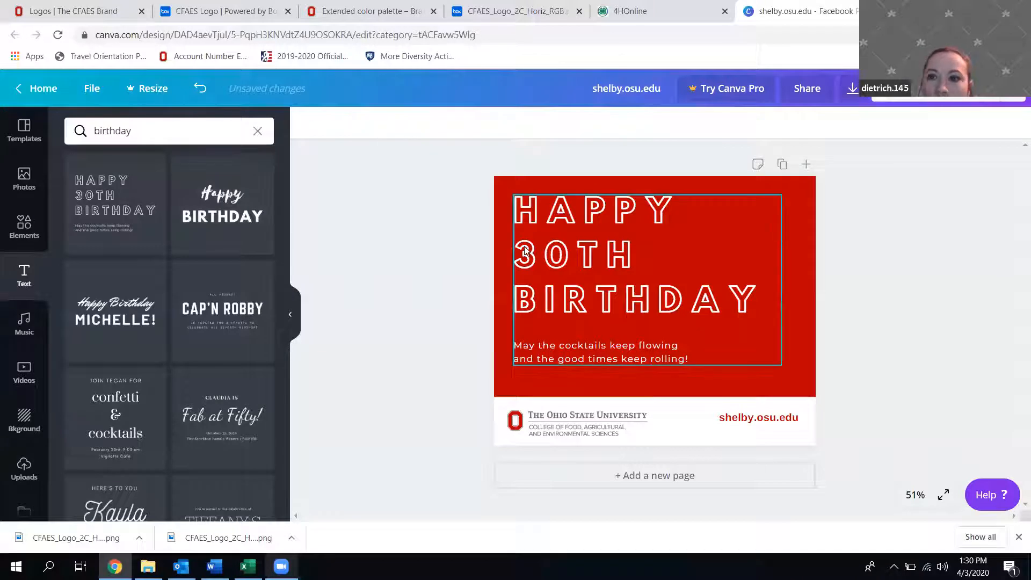
# Ungroup the birthday text and delete the two-line cocktails message beneath the heading.
pyautogui.click(632, 272)
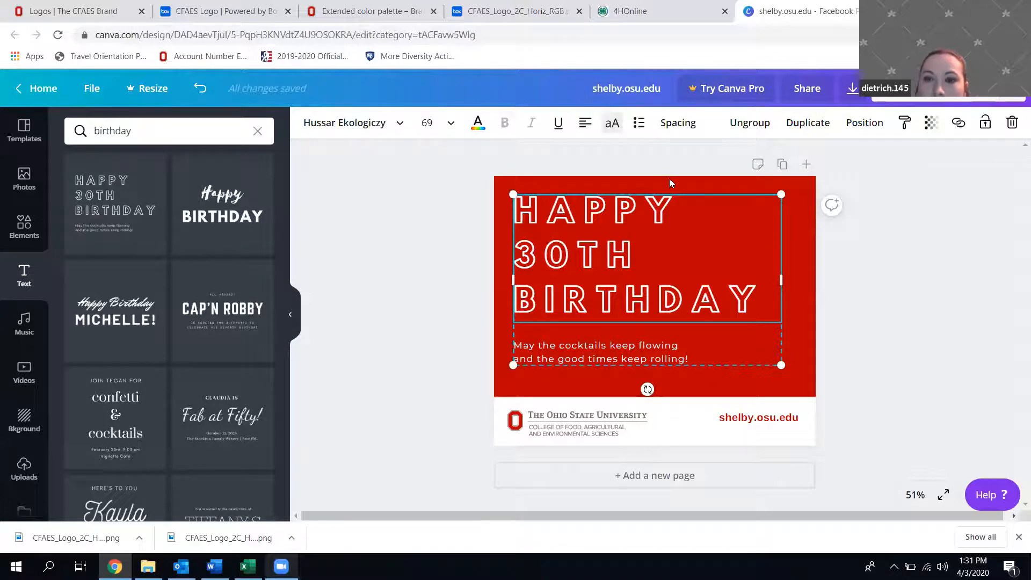
pyautogui.click(743, 125)
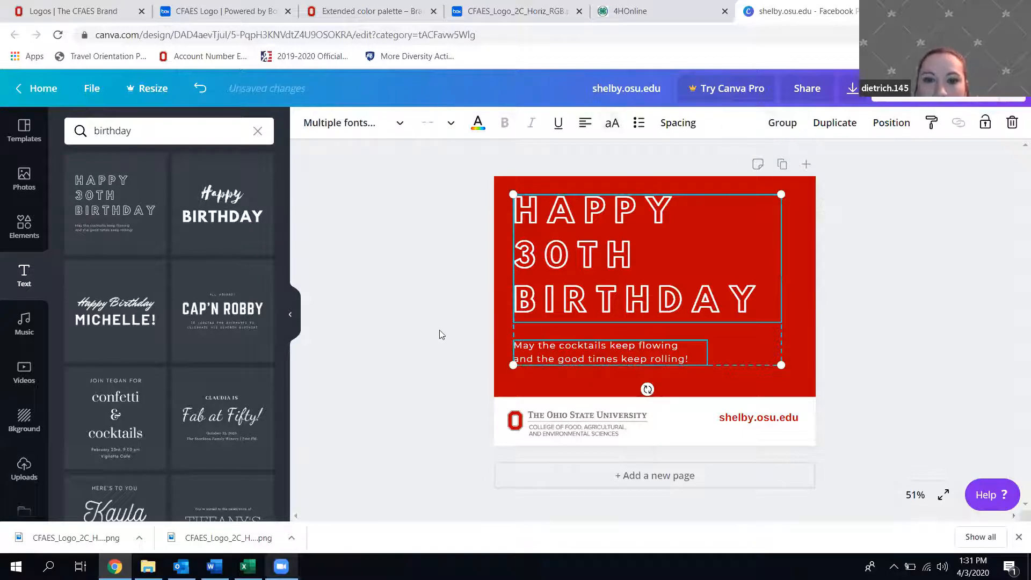
pyautogui.click(439, 357)
pyautogui.click(545, 352)
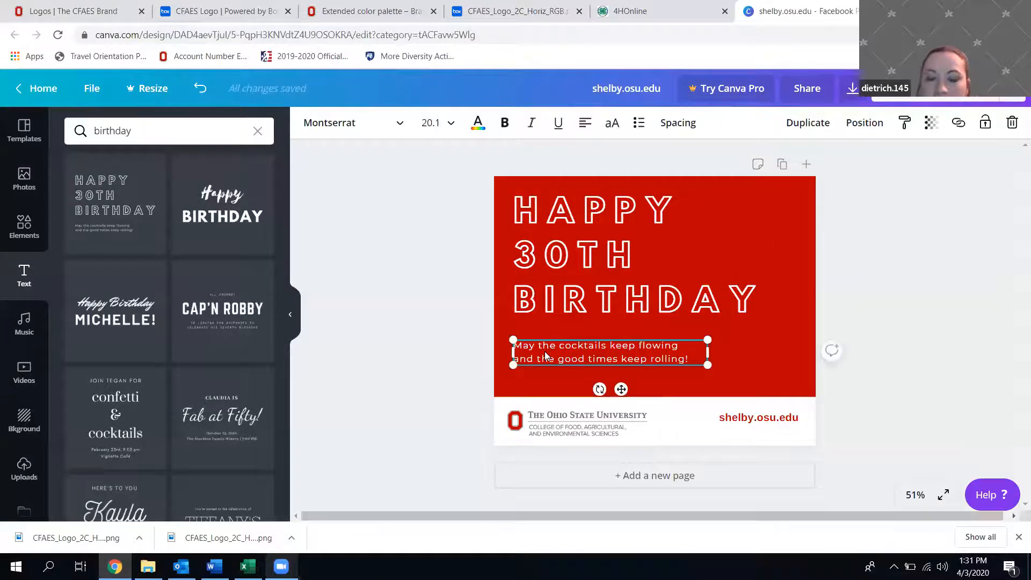
pyautogui.press('Delete')
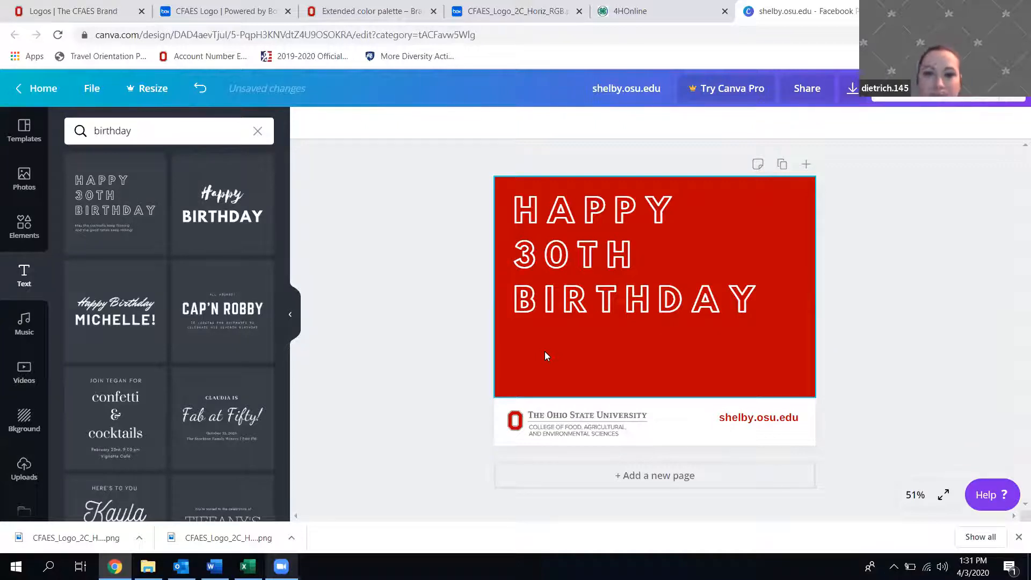
# Change the heading to "HAPPY 150TH BIRTHDAY!" and widen its text box so the exclamation mark fits on the last line.
pyautogui.click(549, 265)
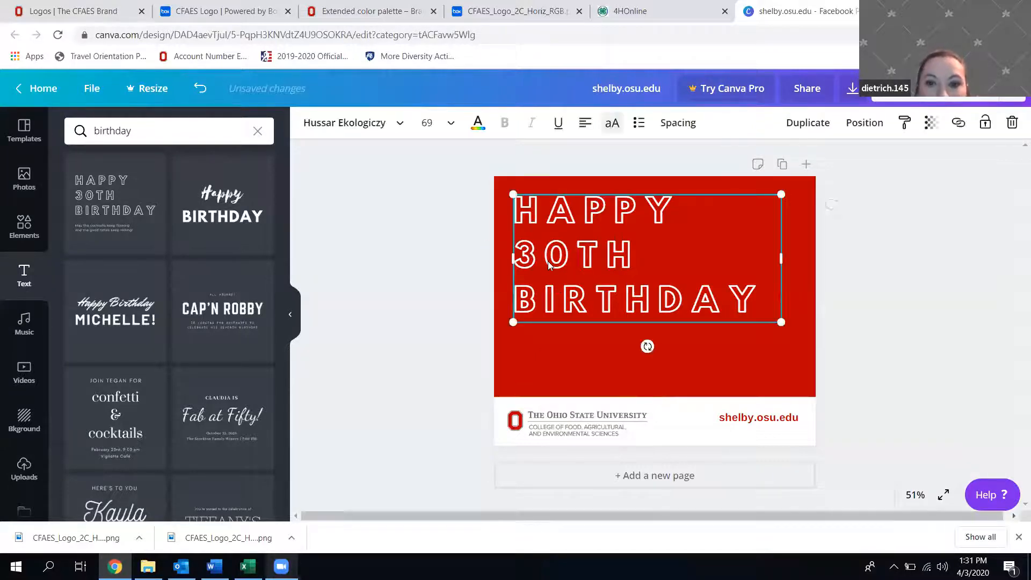
pyautogui.moveTo(578, 257); pyautogui.dragTo(502, 256)
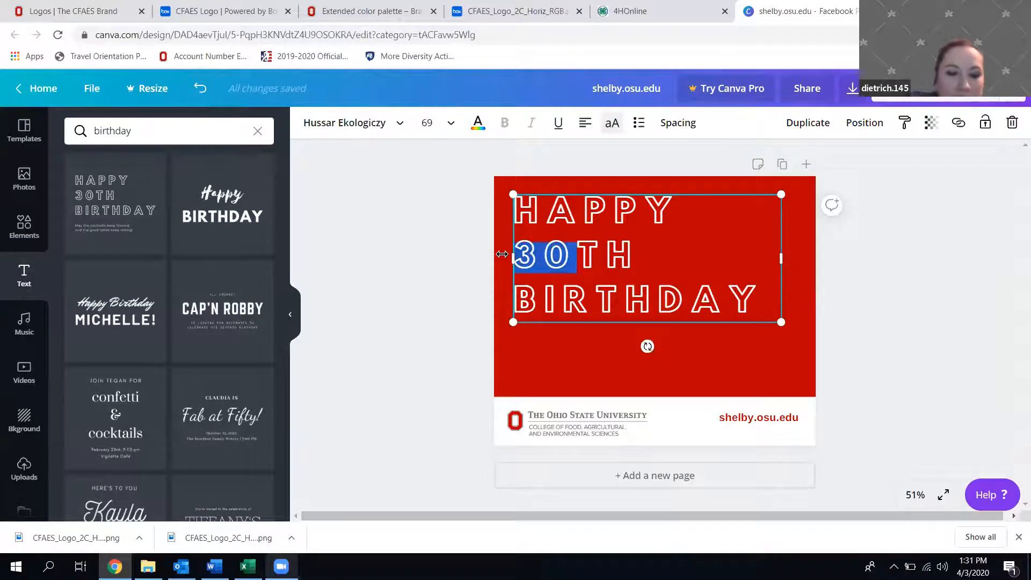
pyautogui.write('150')
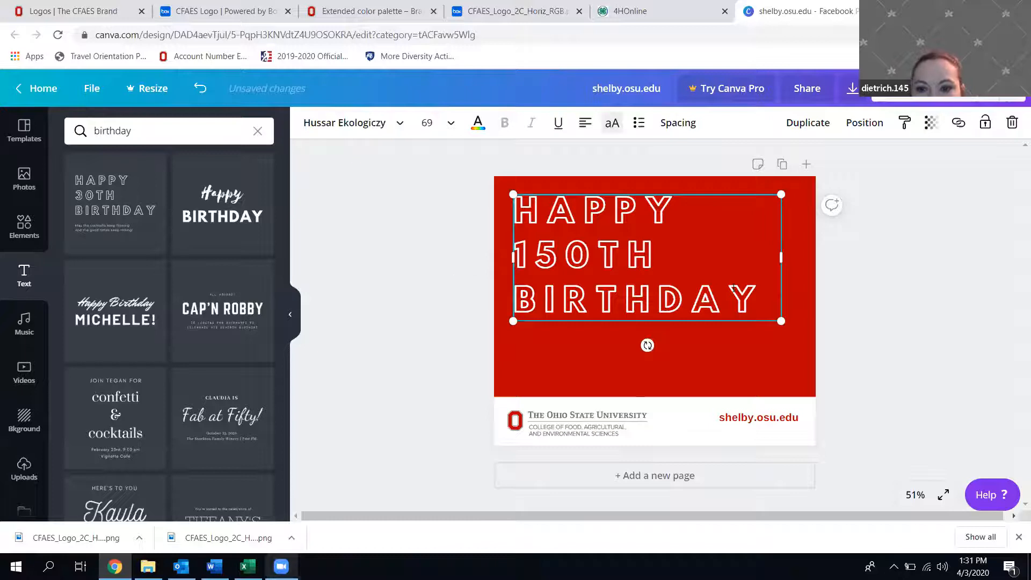
pyautogui.write('!')
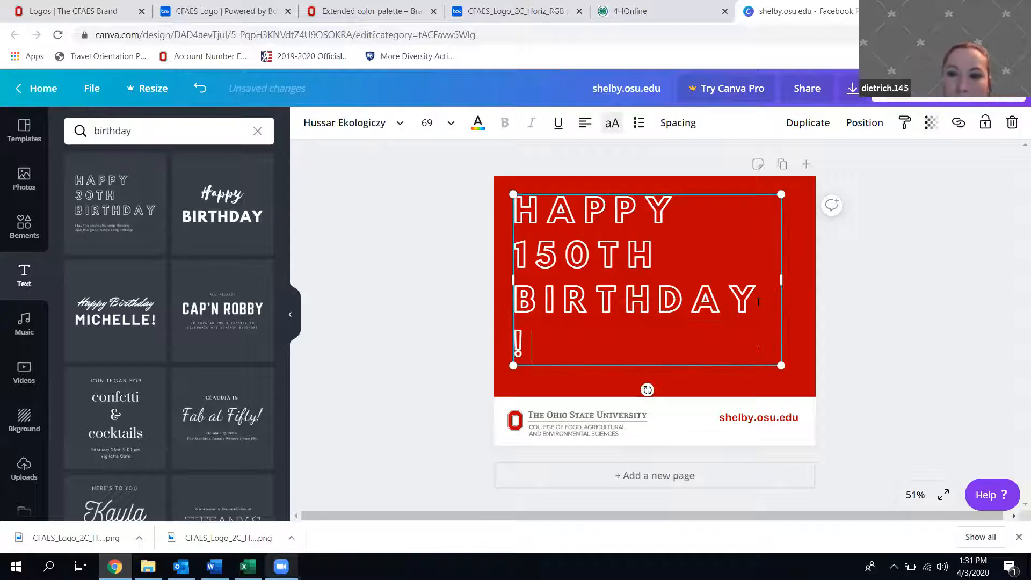
pyautogui.moveTo(780, 280); pyautogui.dragTo(788, 281)
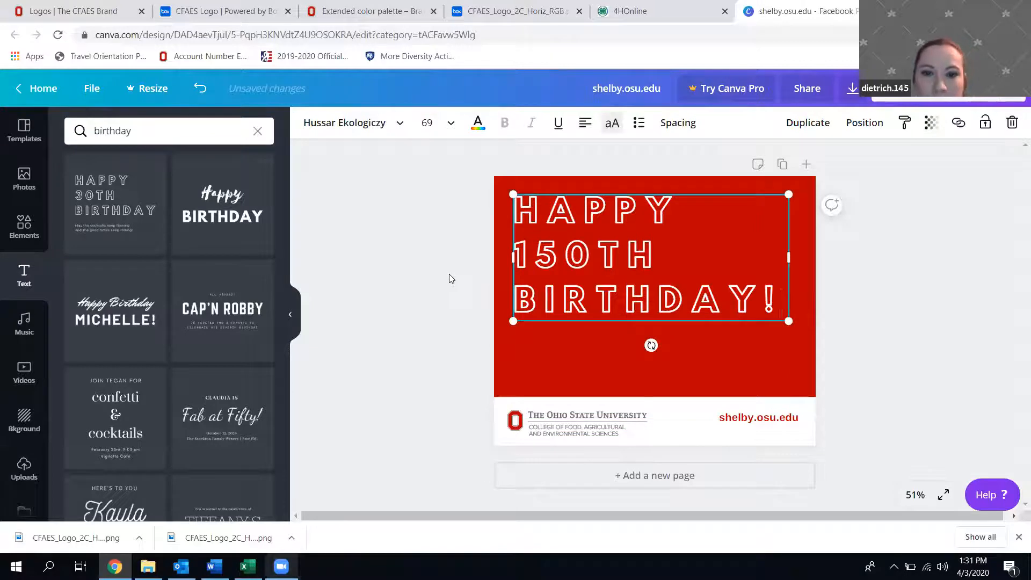
pyautogui.click(449, 276)
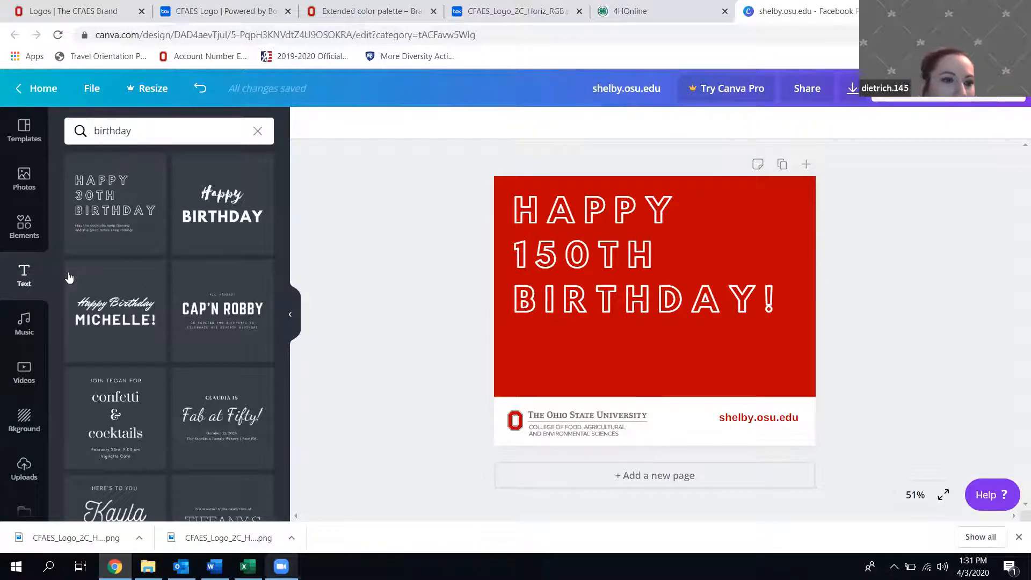
# Browse the elements library and place the dotted line just beneath the word "BIRTHDAY!" on the red area.
pyautogui.click(25, 232)
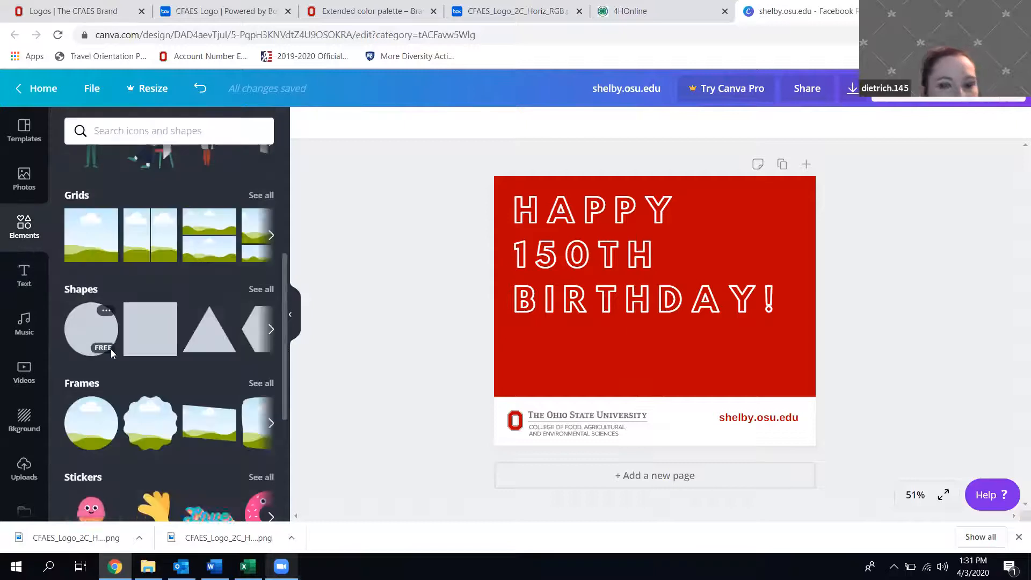
pyautogui.scroll(-4, 111, 349)
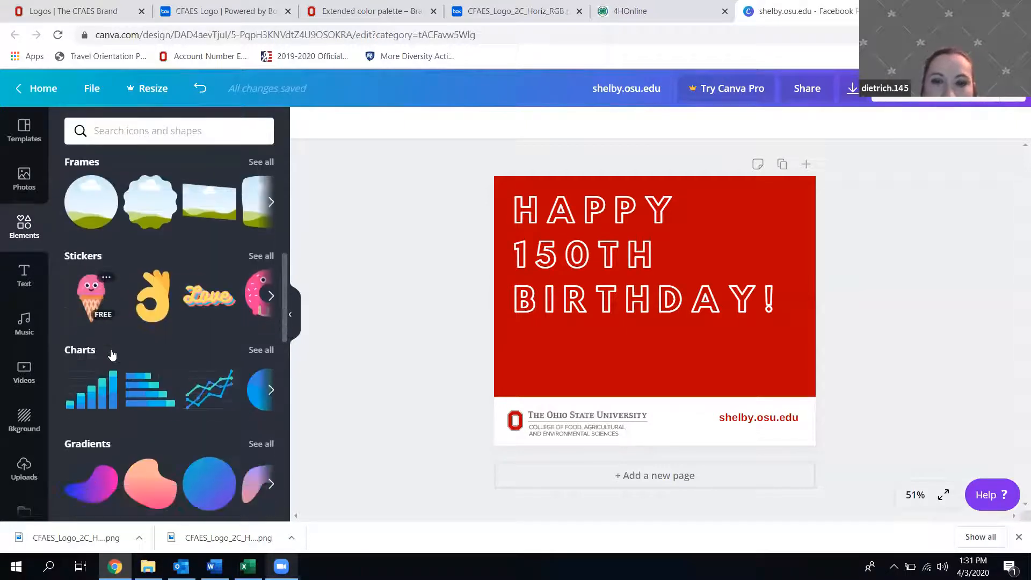
pyautogui.scroll(-1, 112, 355)
pyautogui.scroll(5, 112, 354)
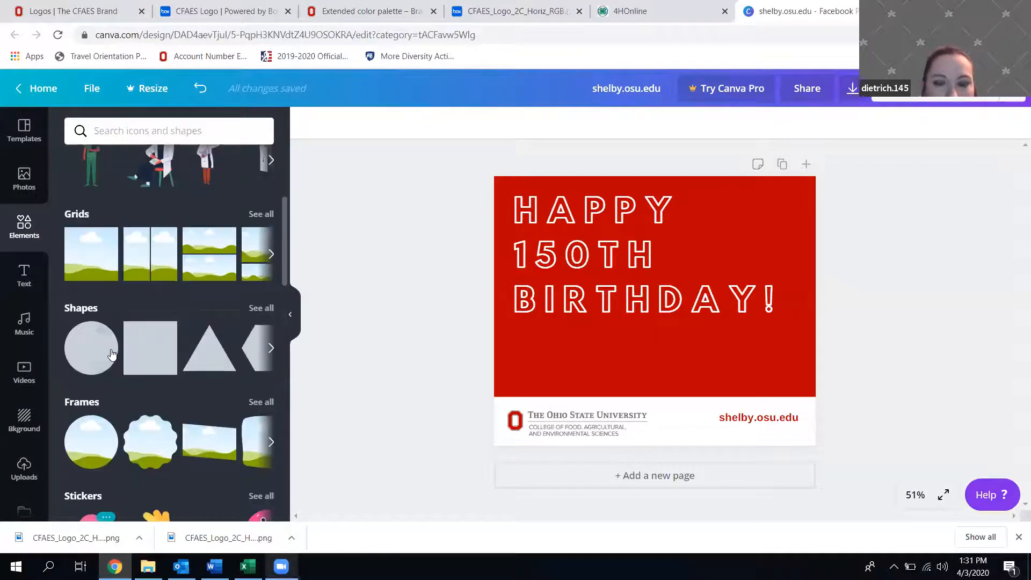
pyautogui.scroll(2, 112, 354)
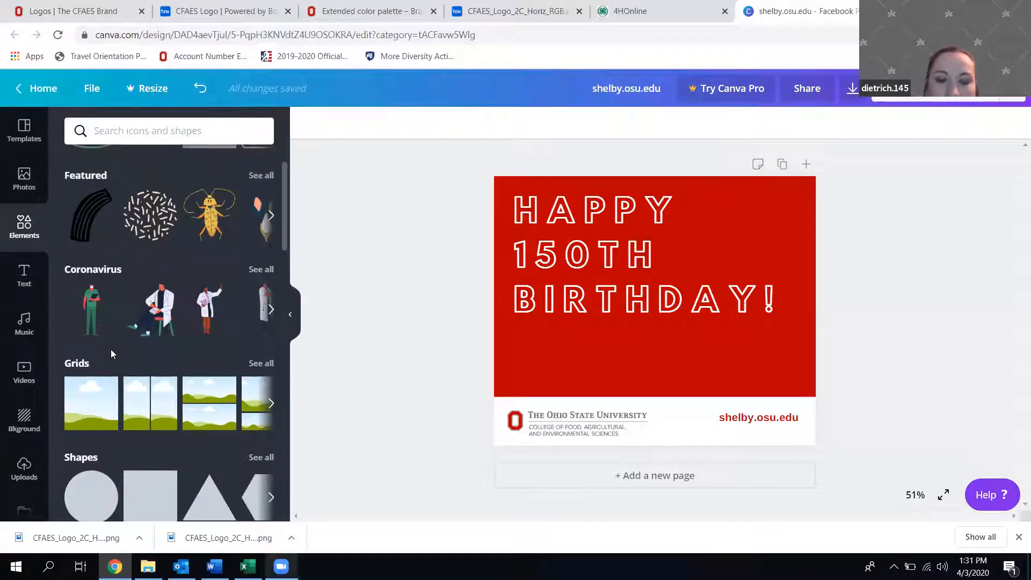
pyautogui.scroll(-1, 111, 349)
pyautogui.scroll(2, 110, 347)
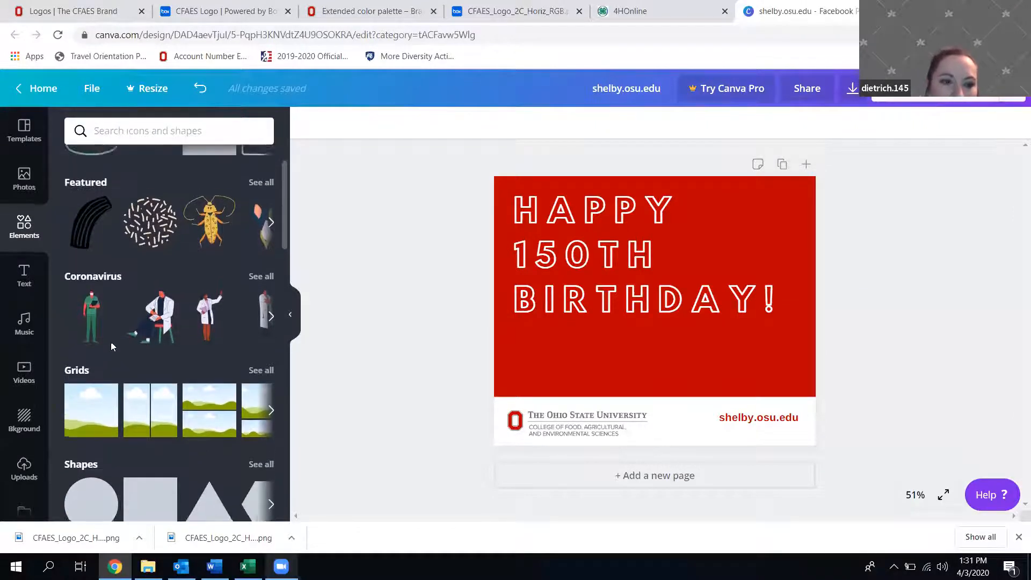
pyautogui.scroll(3, 111, 341)
pyautogui.scroll(-5, 114, 313)
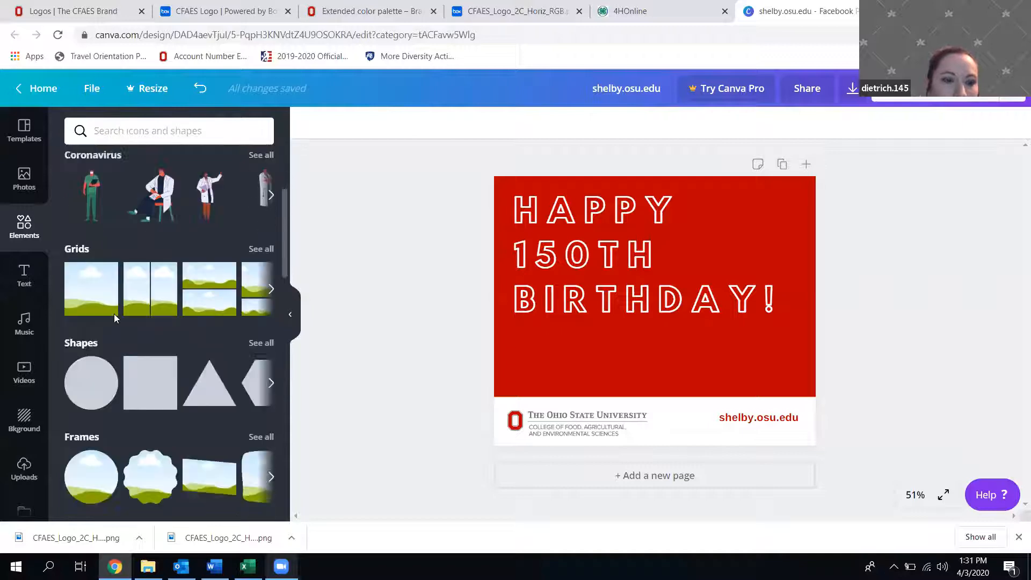
pyautogui.scroll(-9, 114, 314)
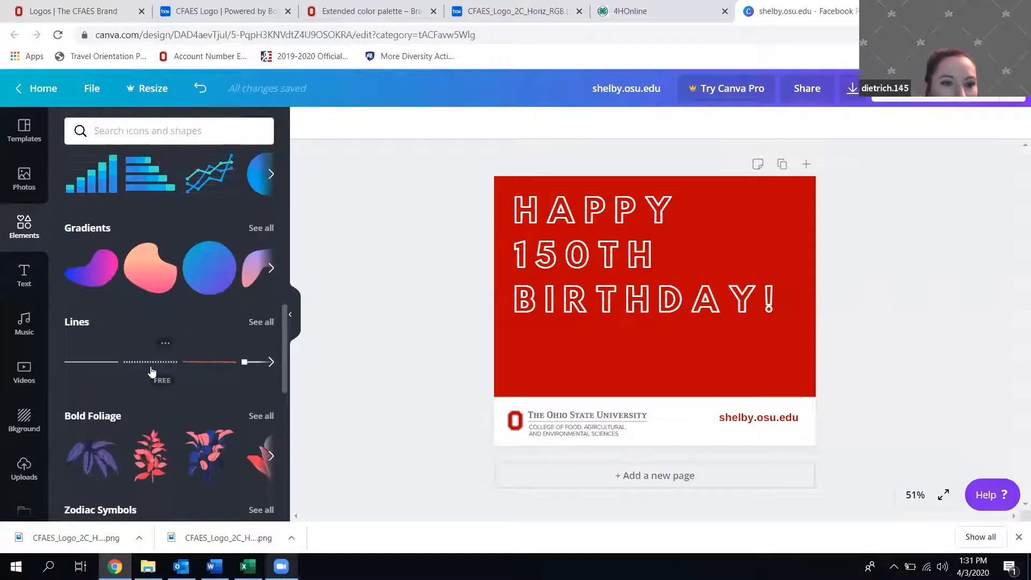
pyautogui.moveTo(150, 362); pyautogui.dragTo(541, 329)
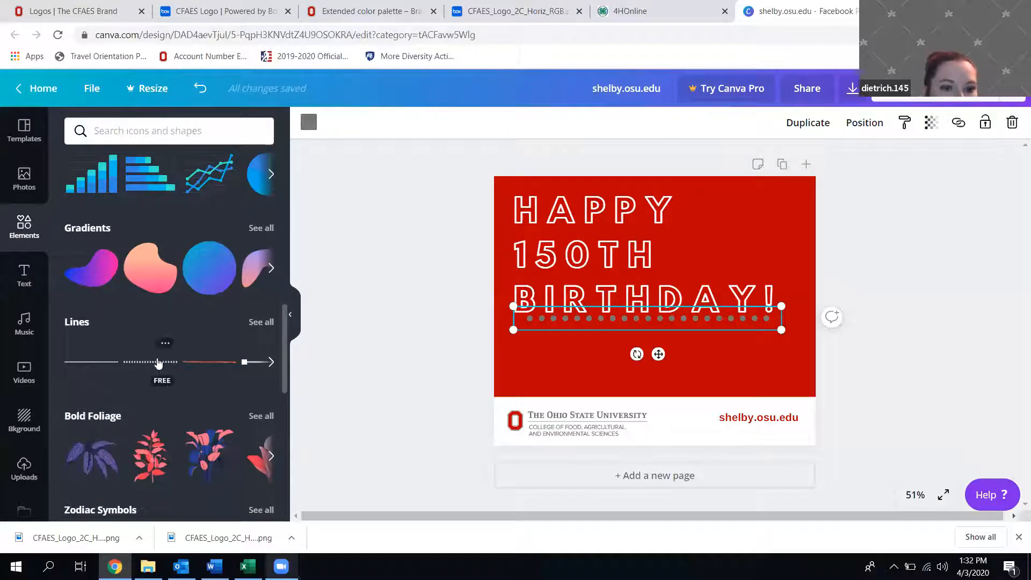
# Browse the full collection of line elements for a divider style.
pyautogui.click(258, 323)
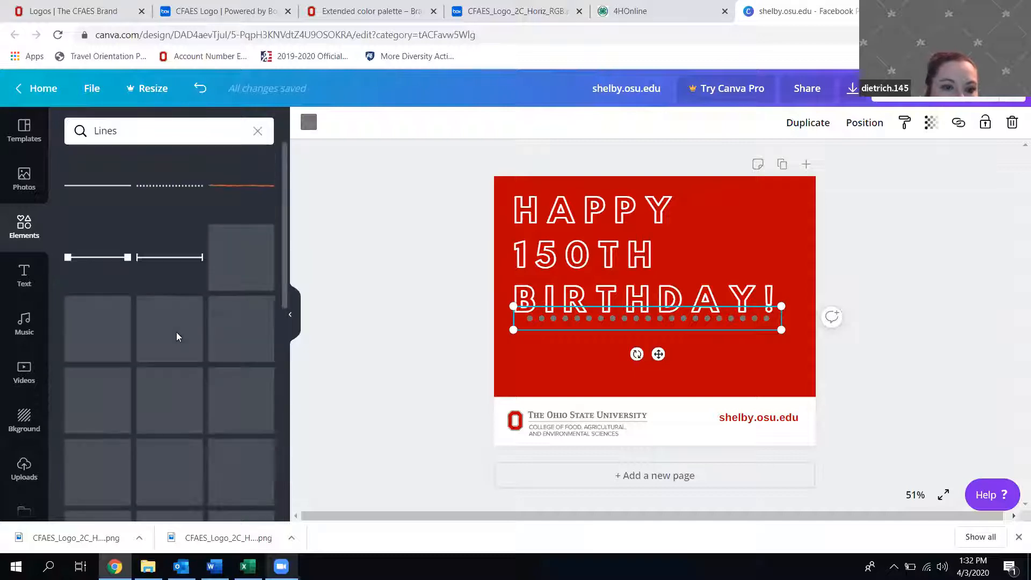
pyautogui.scroll(-4, 169, 285)
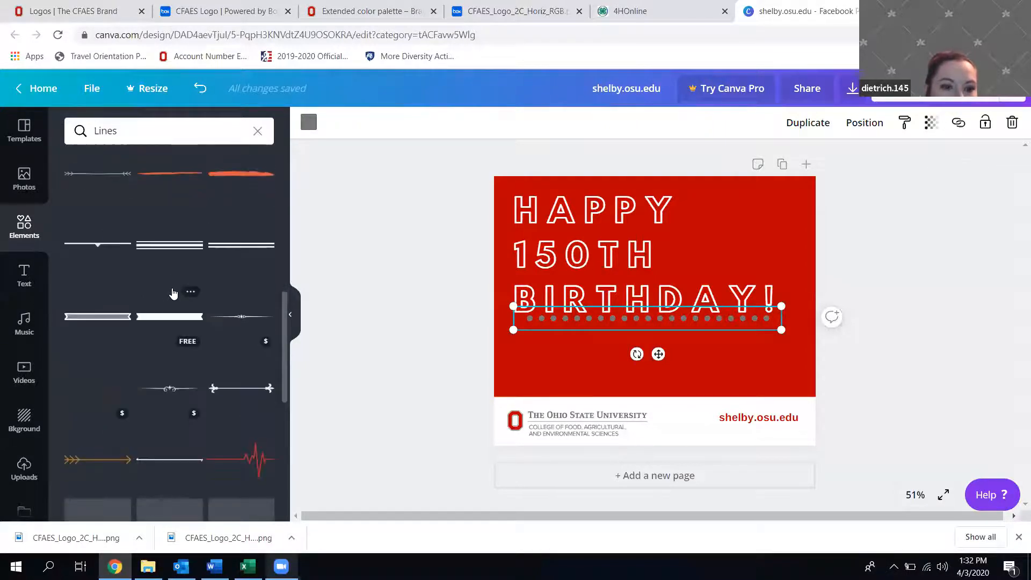
pyautogui.scroll(-5, 173, 293)
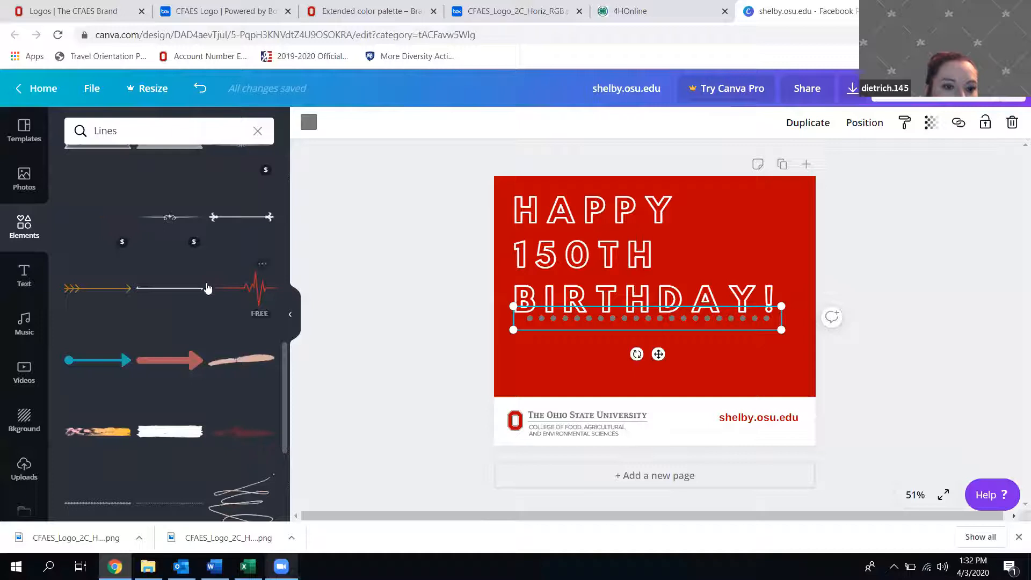
pyautogui.scroll(-1, 180, 395)
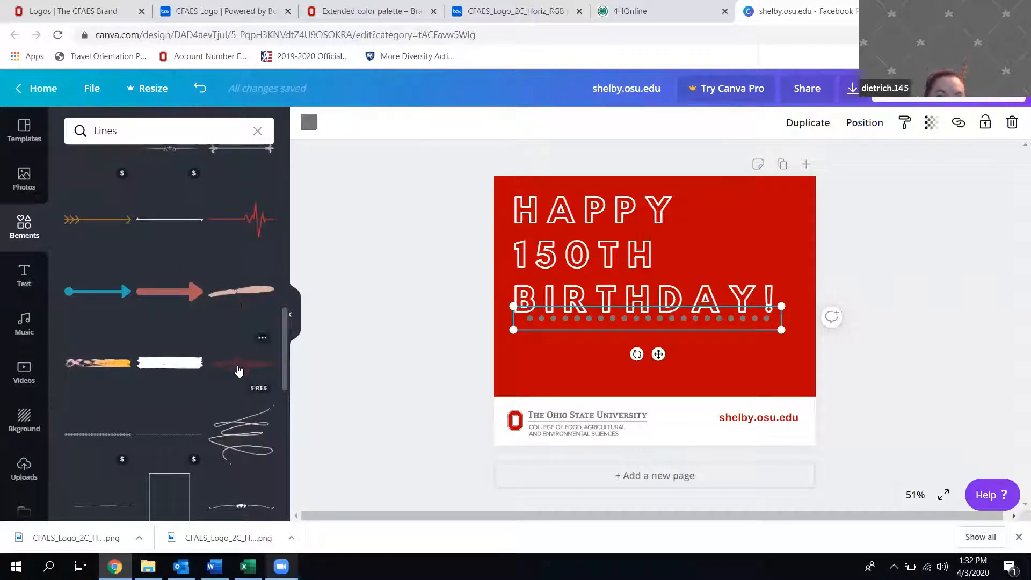
pyautogui.scroll(-3, 239, 371)
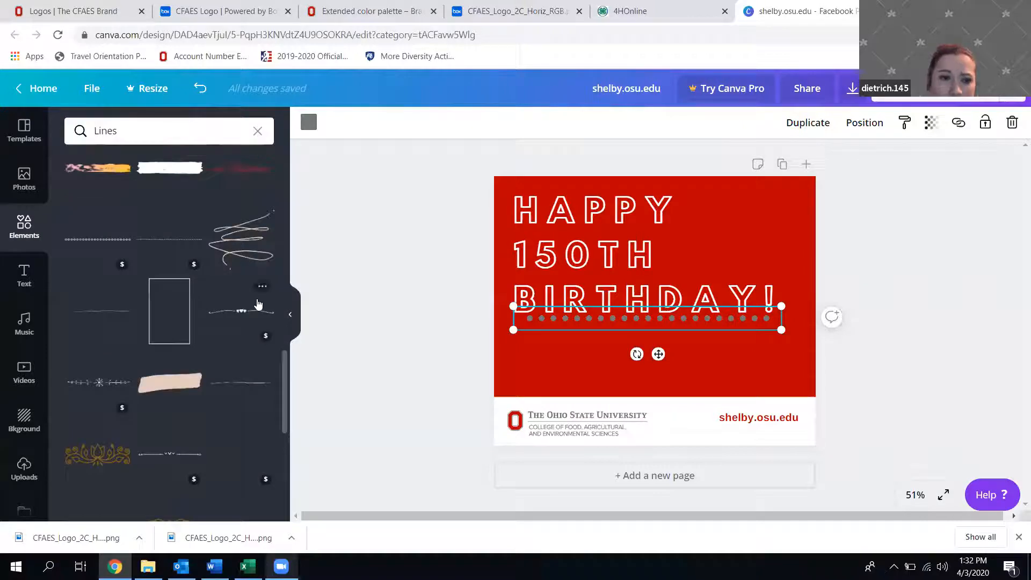
pyautogui.scroll(5, 258, 304)
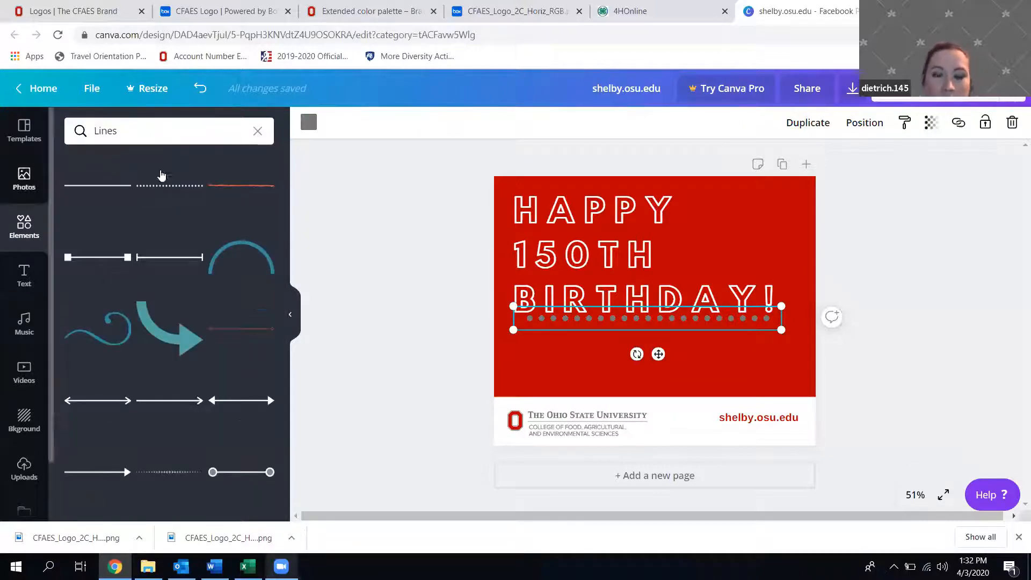
# Move the dotted line clear below the word "BIRTHDAY!" and enlarge it to span nearly the full width of the red area.
pyautogui.moveTo(540, 321); pyautogui.dragTo(528, 336)
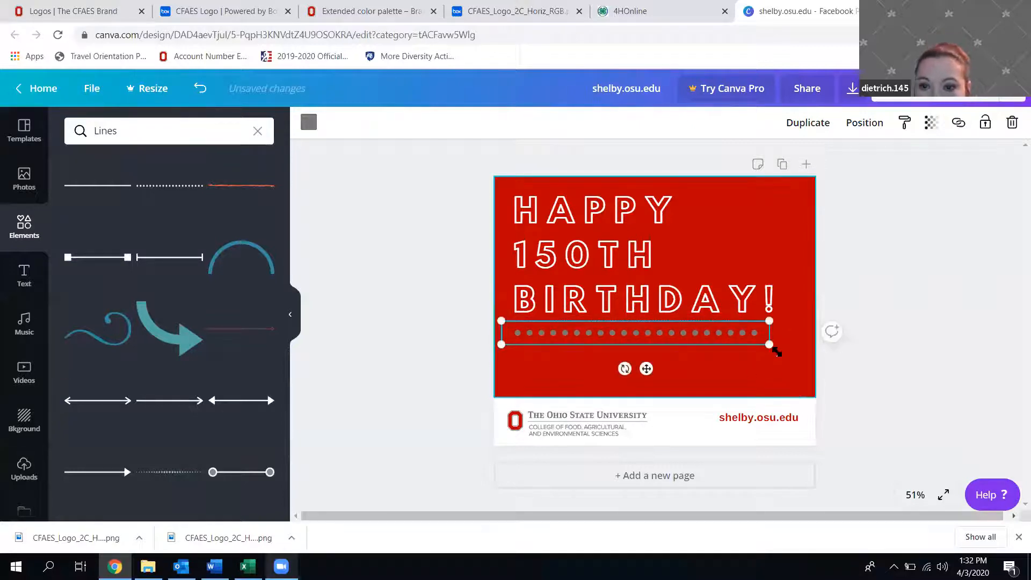
pyautogui.moveTo(775, 349); pyautogui.dragTo(789, 351)
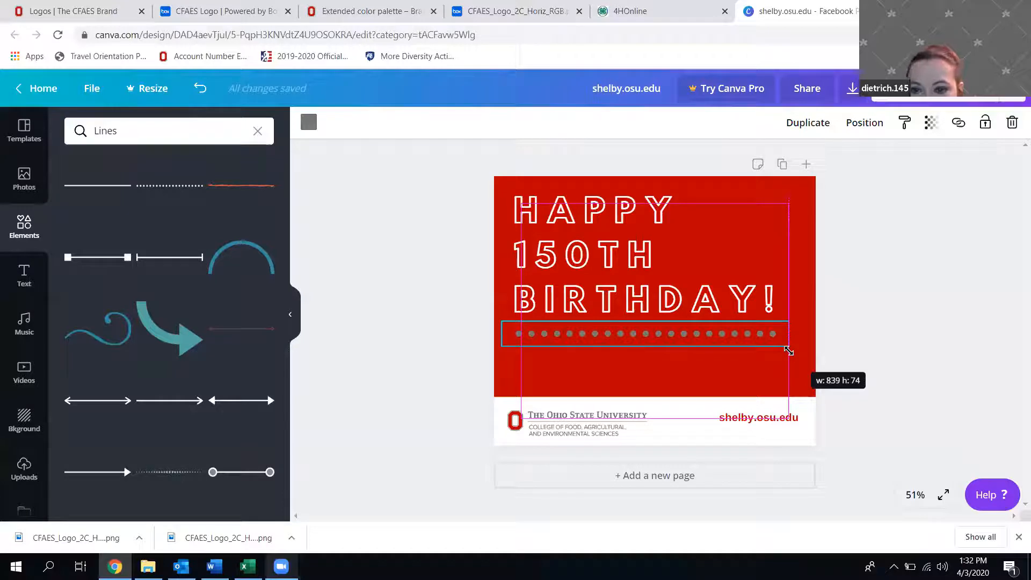
pyautogui.moveTo(788, 351); pyautogui.dragTo(788, 350)
pyautogui.press('Left')
pyautogui.press('Left')
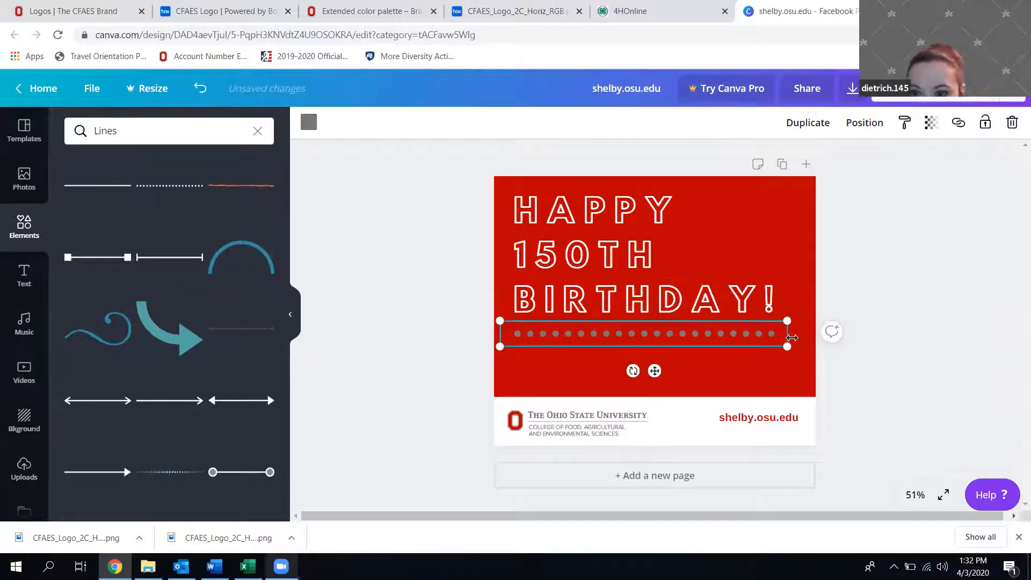
pyautogui.moveTo(787, 346); pyautogui.dragTo(790, 344)
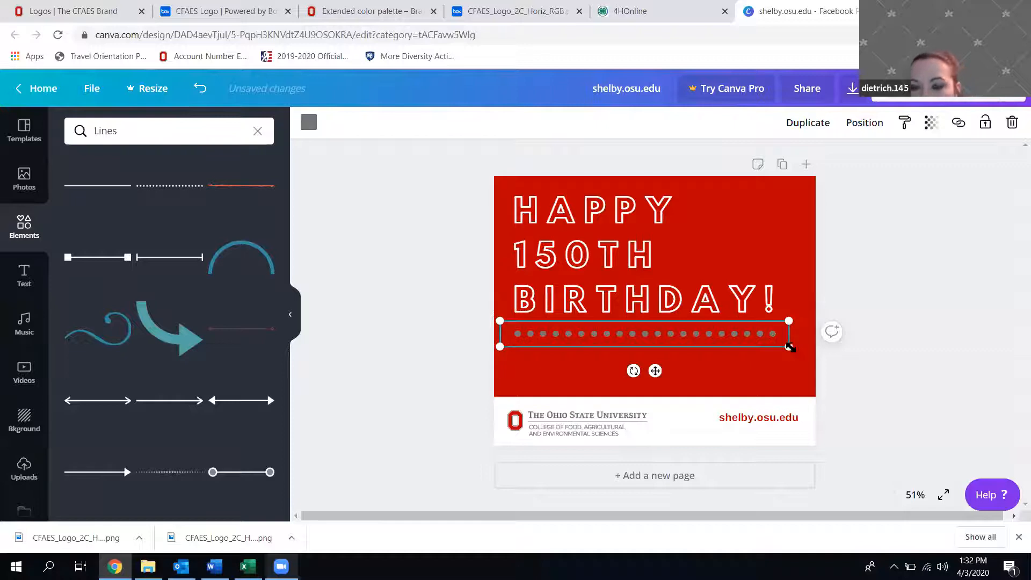
pyautogui.moveTo(797, 350); pyautogui.dragTo(815, 352)
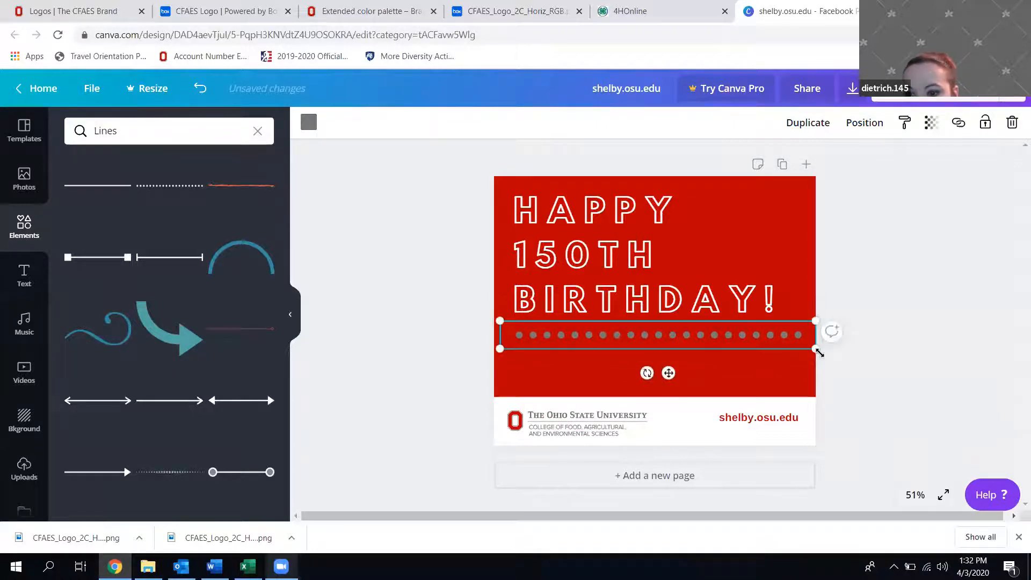
pyautogui.press('Left')
pyautogui.press('Left')
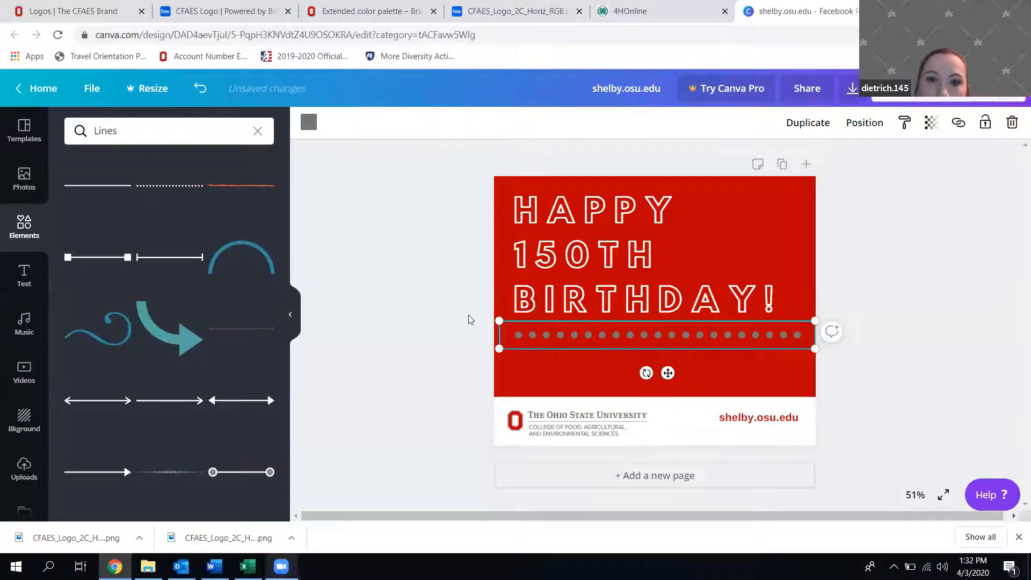
# Open the dotted line's colour choices, switch to the Extended Color Palette page and show the colour codes for PMS 424's 40% tint.
pyautogui.click(308, 121)
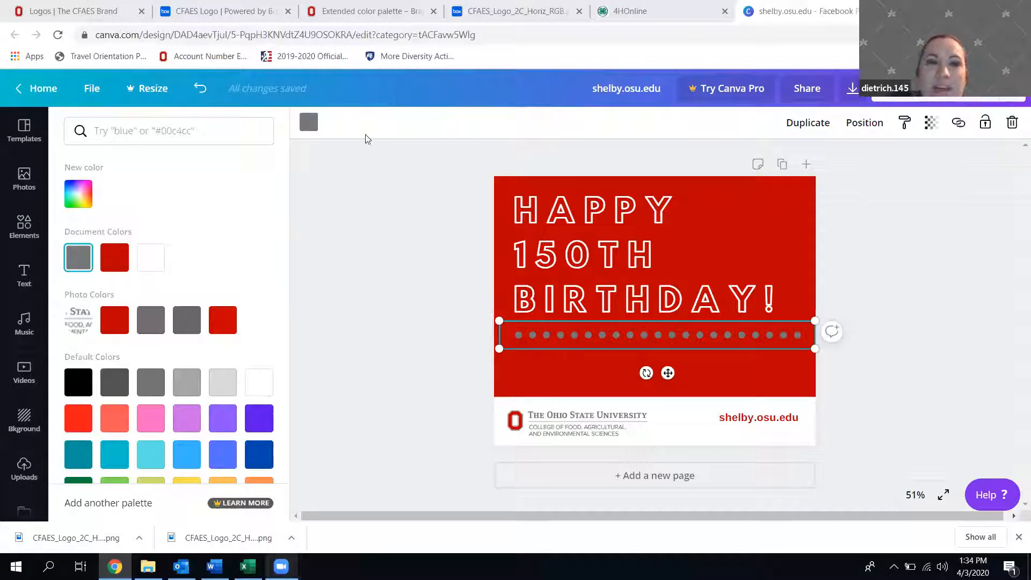
pyautogui.click(361, 10)
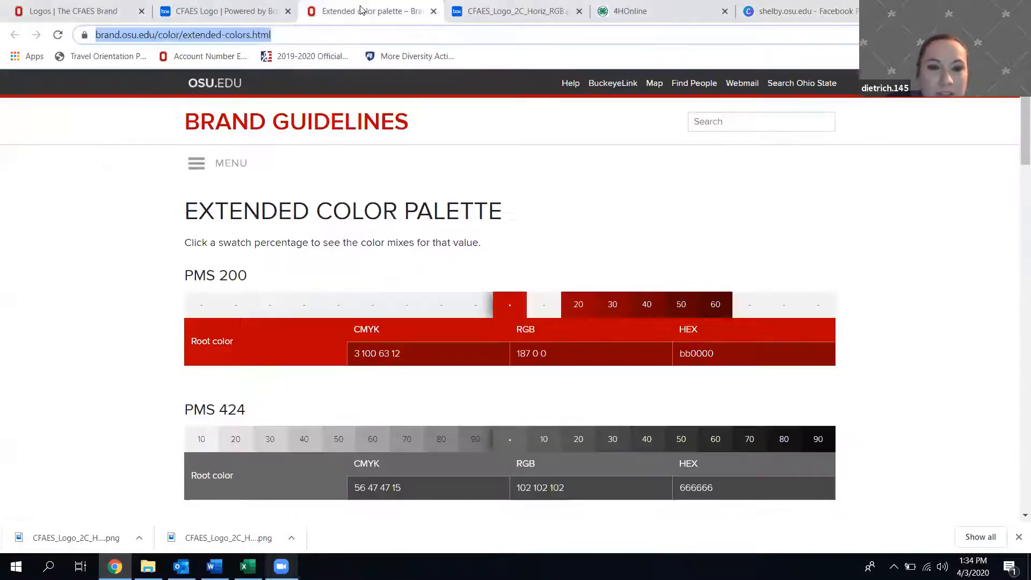
pyautogui.scroll(-3, 236, 276)
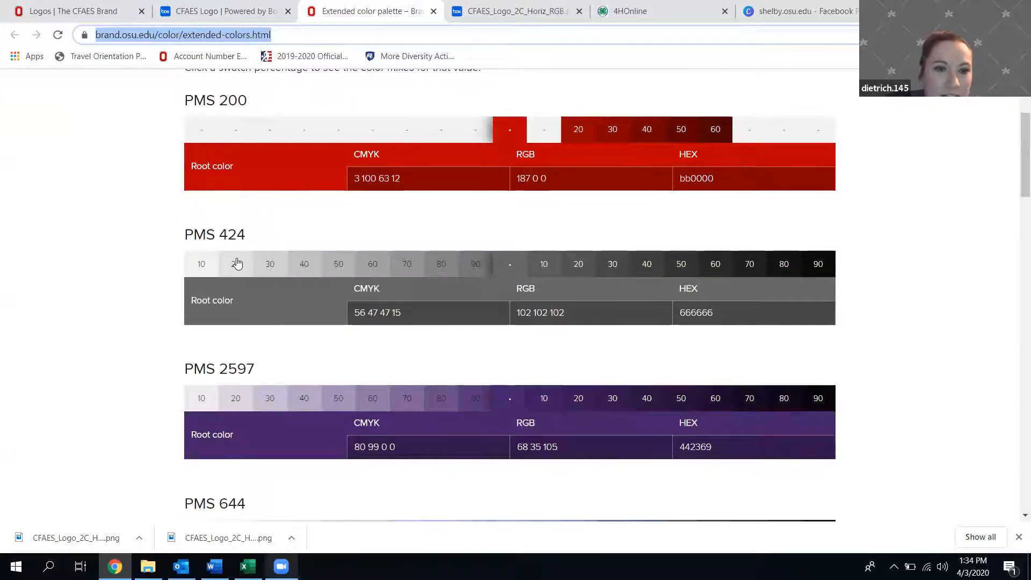
pyautogui.click(303, 265)
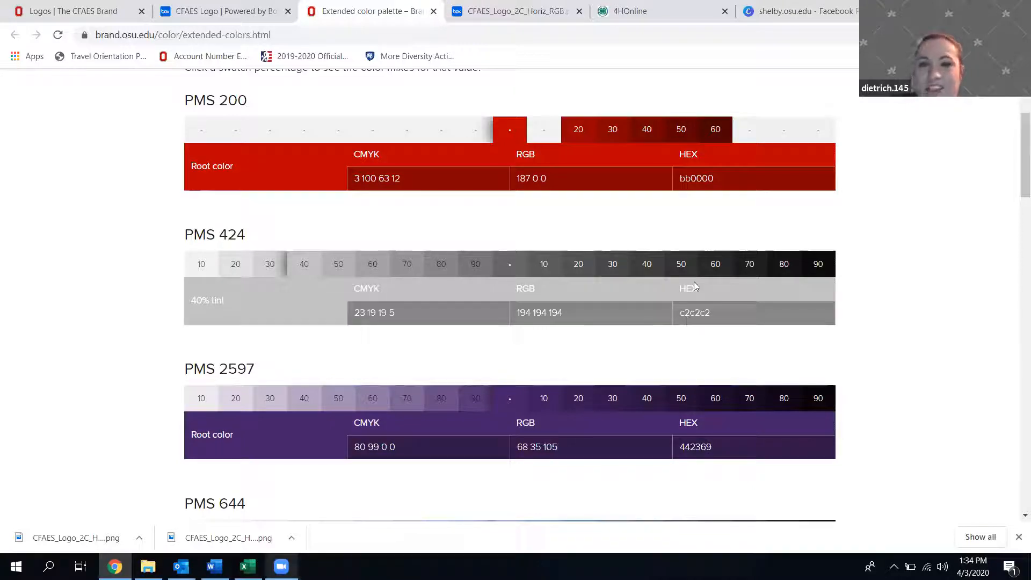
# Switch back to the Canva design and recolour the dotted line with hex c2c2c2.
pyautogui.click(790, 10)
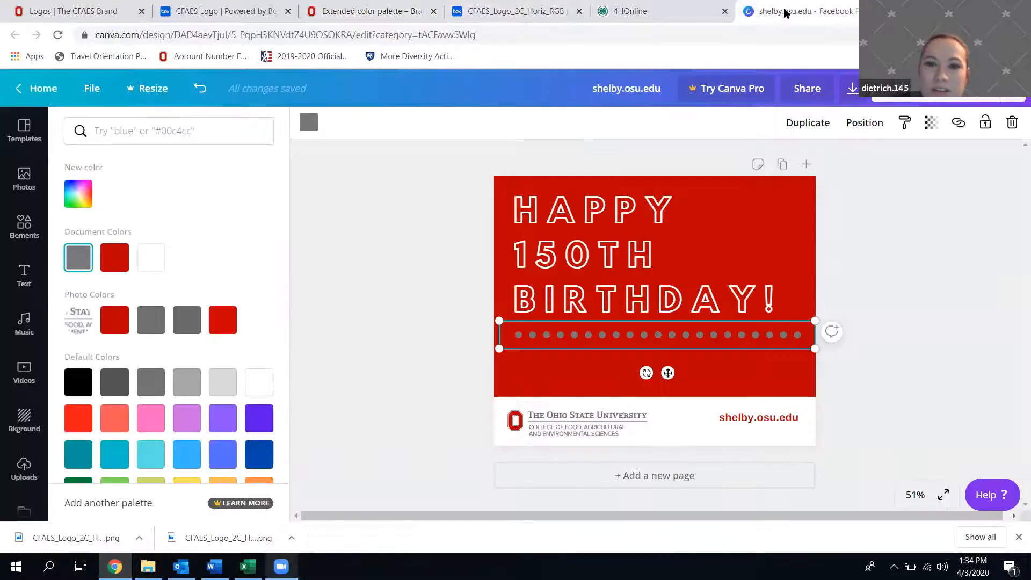
pyautogui.click(112, 125)
pyautogui.write('d')
pyautogui.write('2c2c2c')
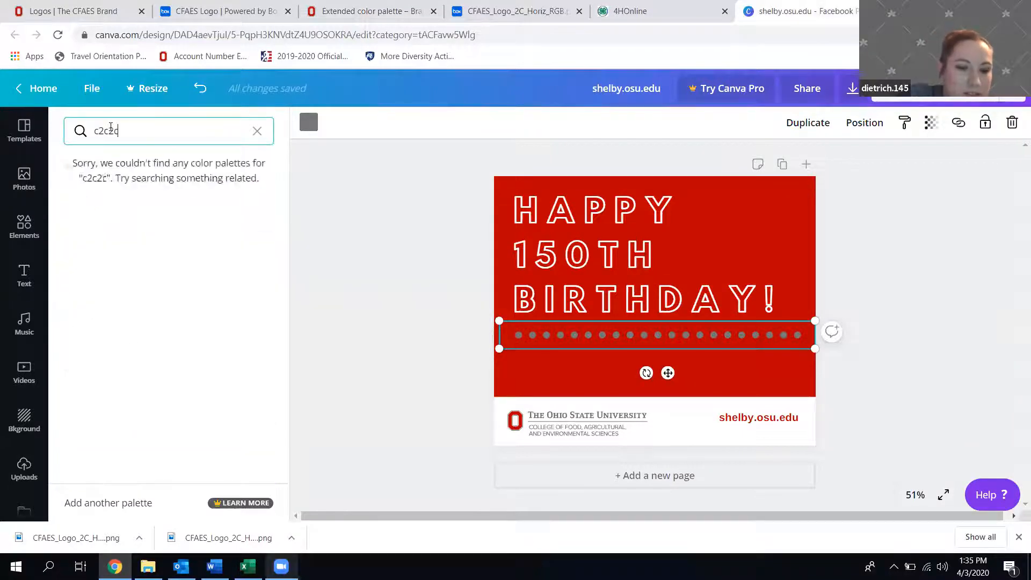
pyautogui.click(79, 192)
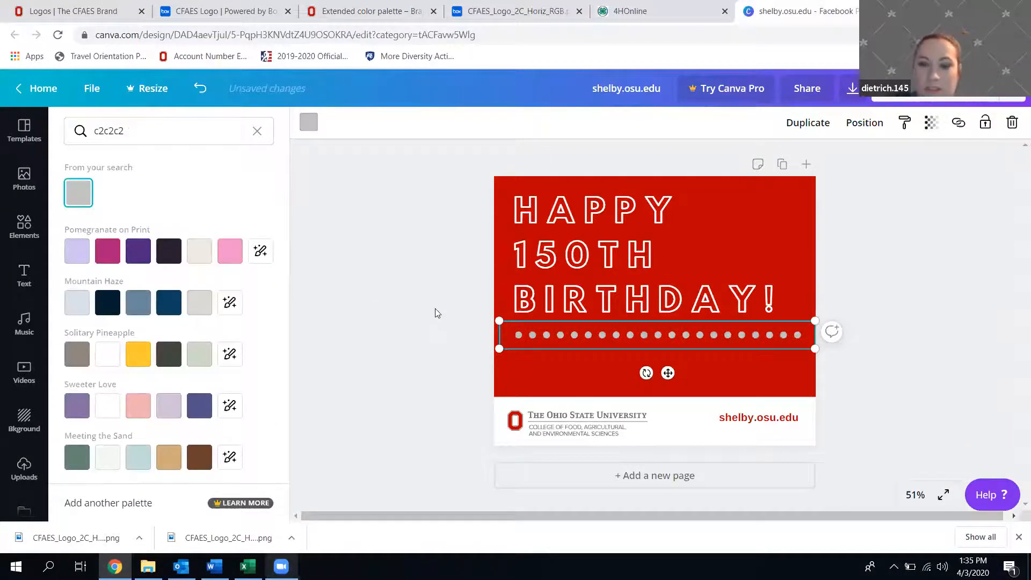
pyautogui.click(434, 308)
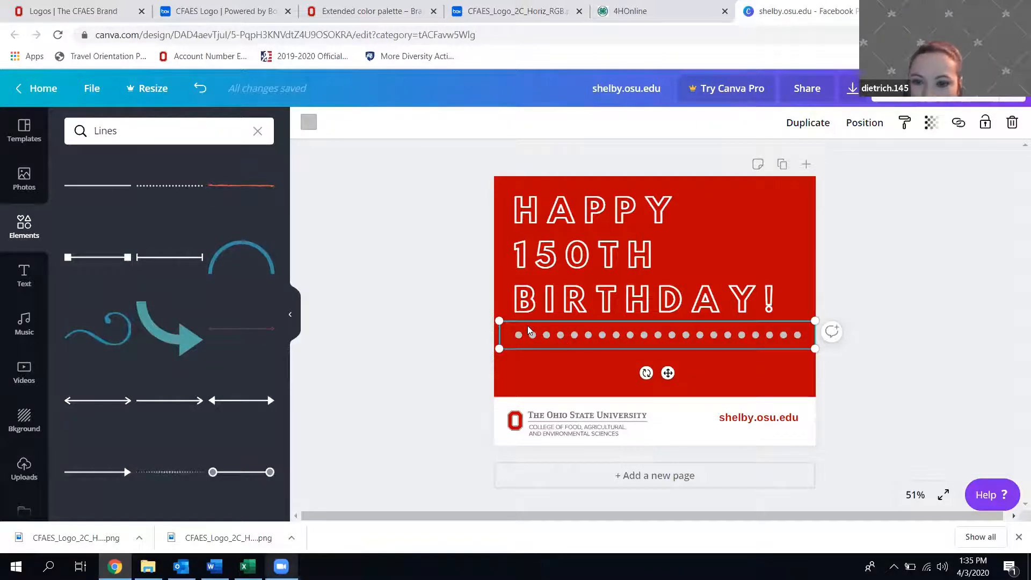
pyautogui.click(456, 323)
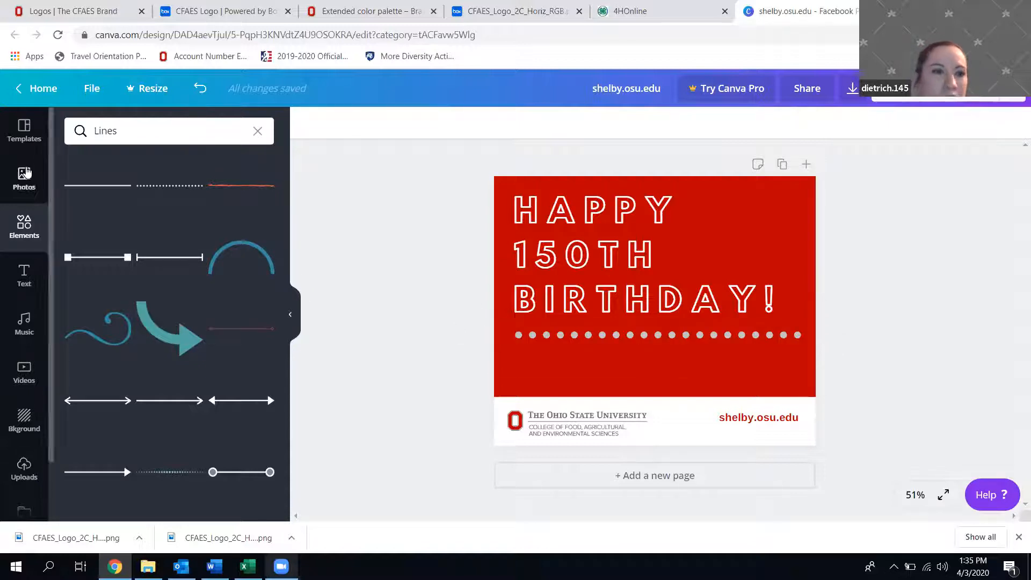
# Clear the text style search, add a subheading, and place it beneath the dotted line with its box widened to match the line.
pyautogui.click(24, 274)
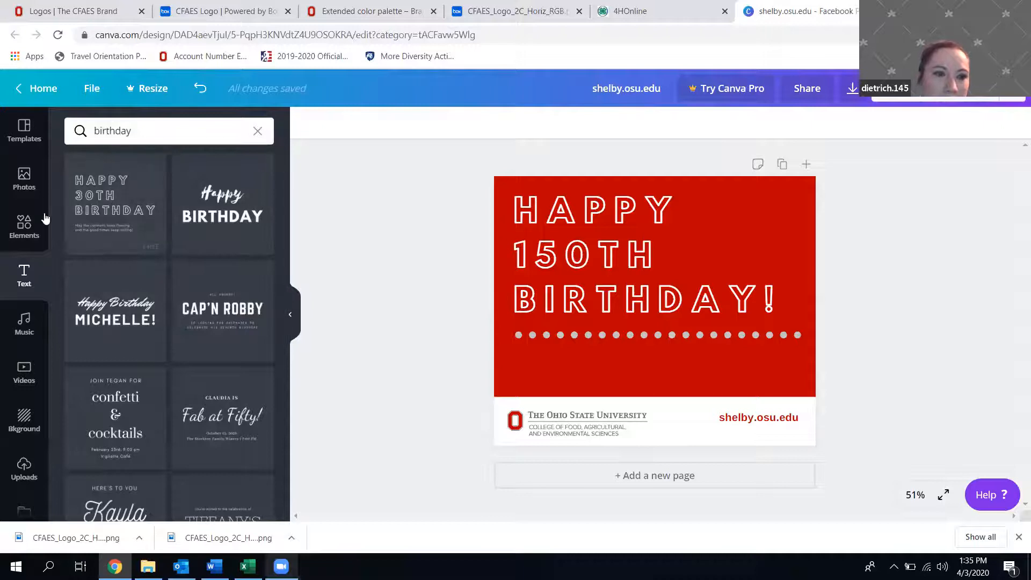
pyautogui.click(258, 133)
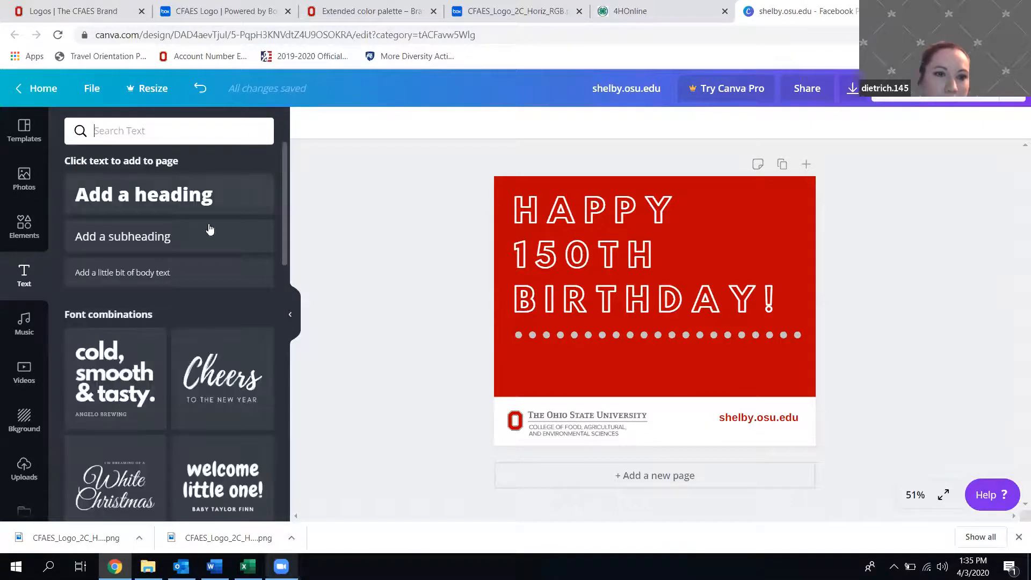
pyautogui.click(156, 244)
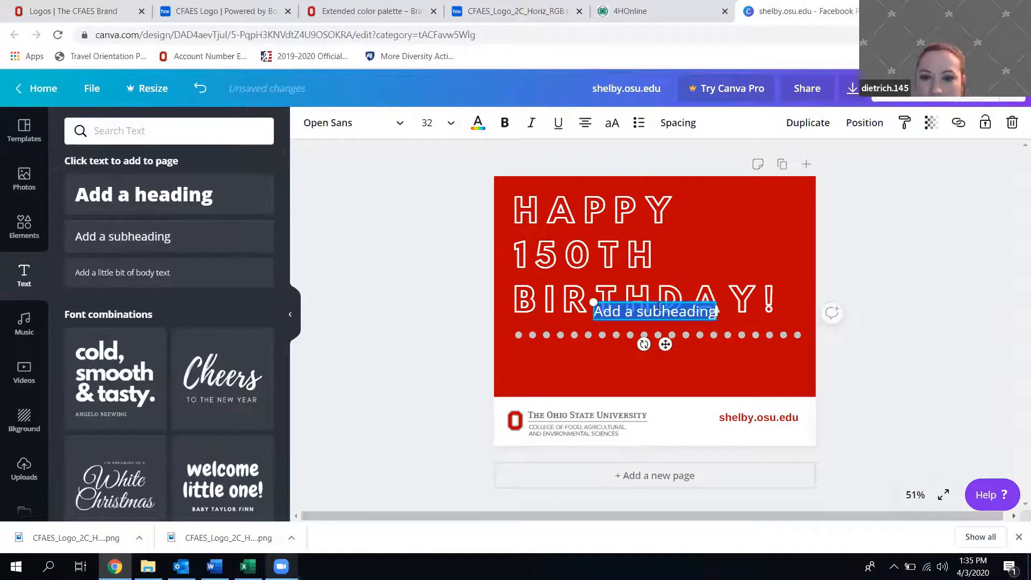
pyautogui.moveTo(660, 303); pyautogui.dragTo(799, 376)
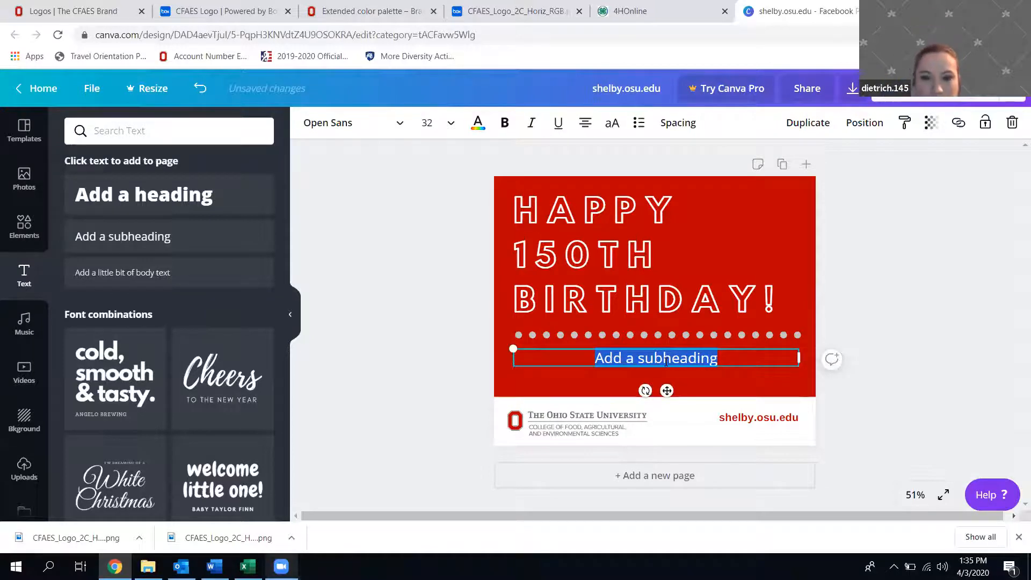
# Replace the subheading's placeholder text with "JOIN US TO CELEBRATE 150 YEARS OF BEING LAND-GRANT FIERCE!".
pyautogui.press('BackSpace')
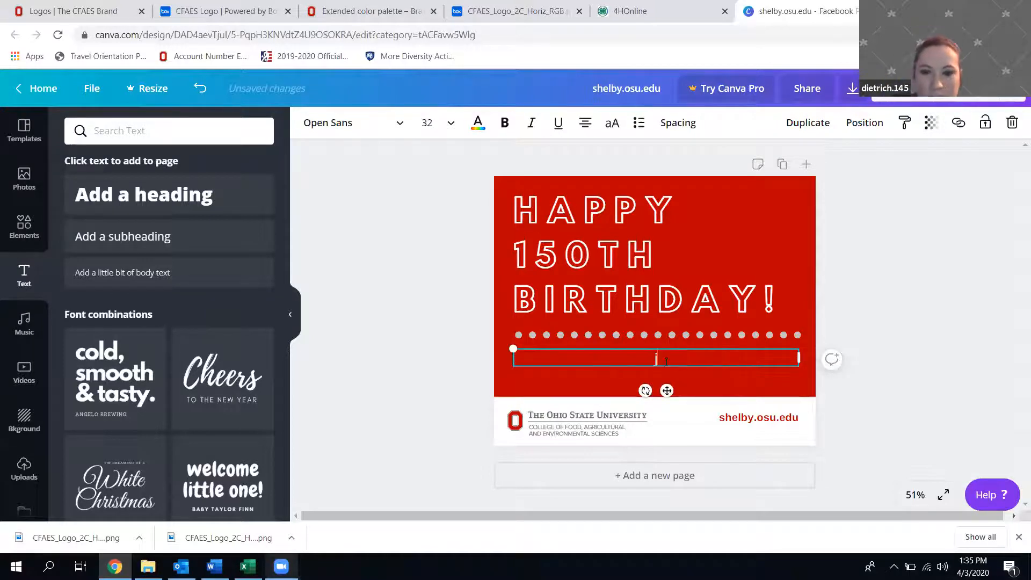
pyautogui.write('JU')
pyautogui.press('BackSpace')
pyautogui.press('BackSpace')
pyautogui.write('JOIN US TI')
pyautogui.press('BackSpace')
pyautogui.write('O CELEBRATE')
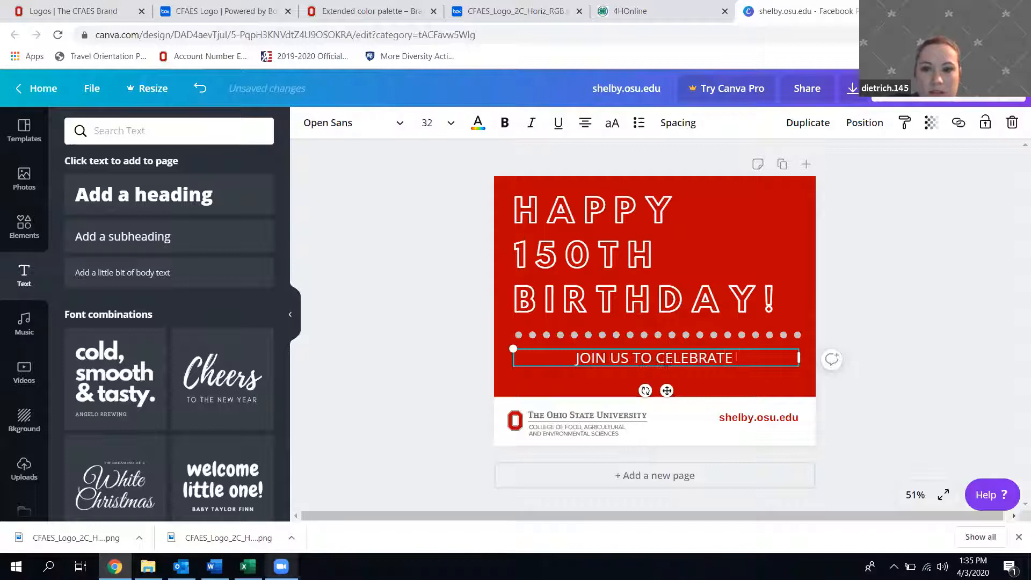
pyautogui.write(' 150 YW')
pyautogui.press('BackSpace')
pyautogui.write('EARS OF B')
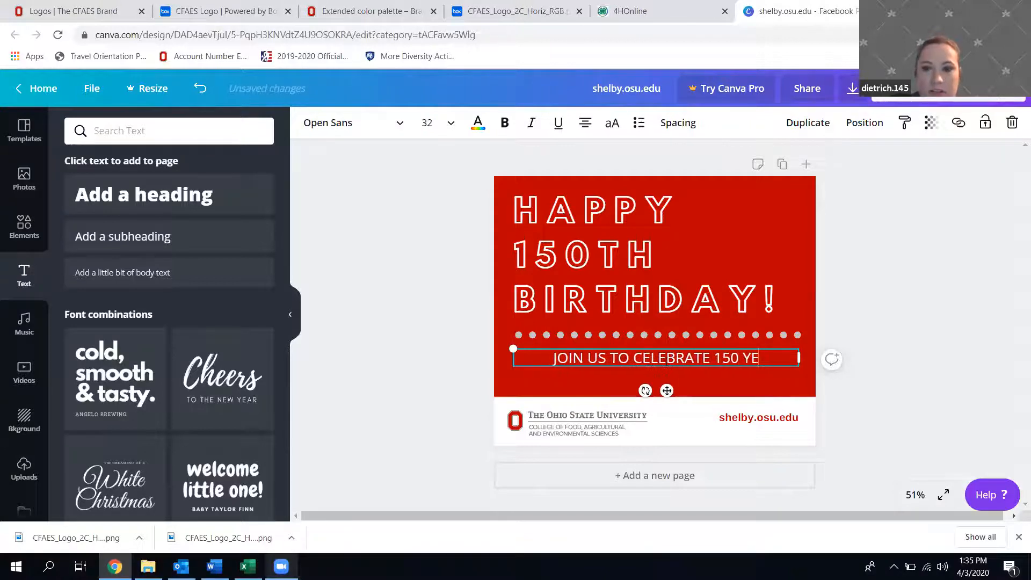
pyautogui.write('EING LA')
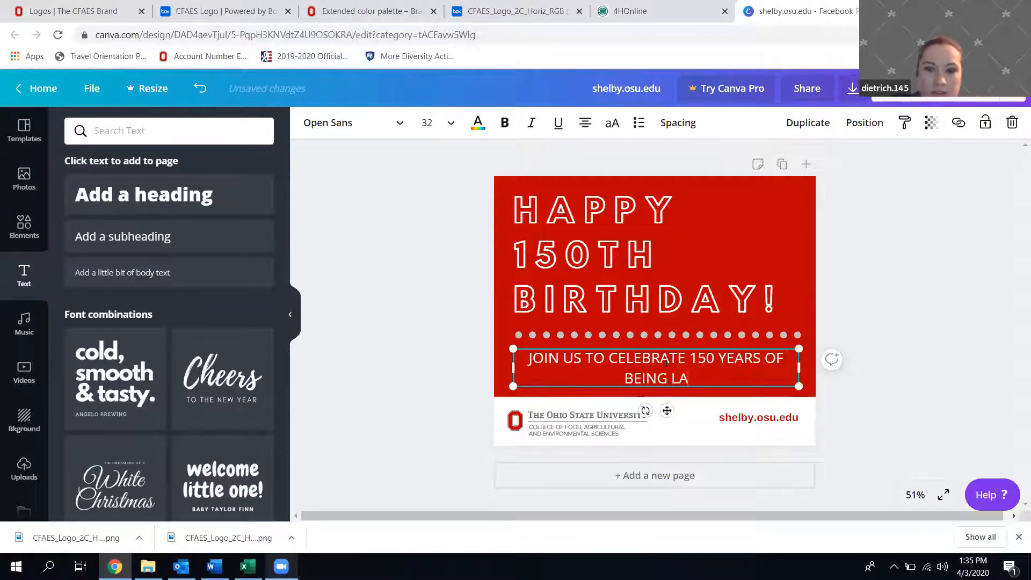
pyautogui.write('NGD-GRENT')
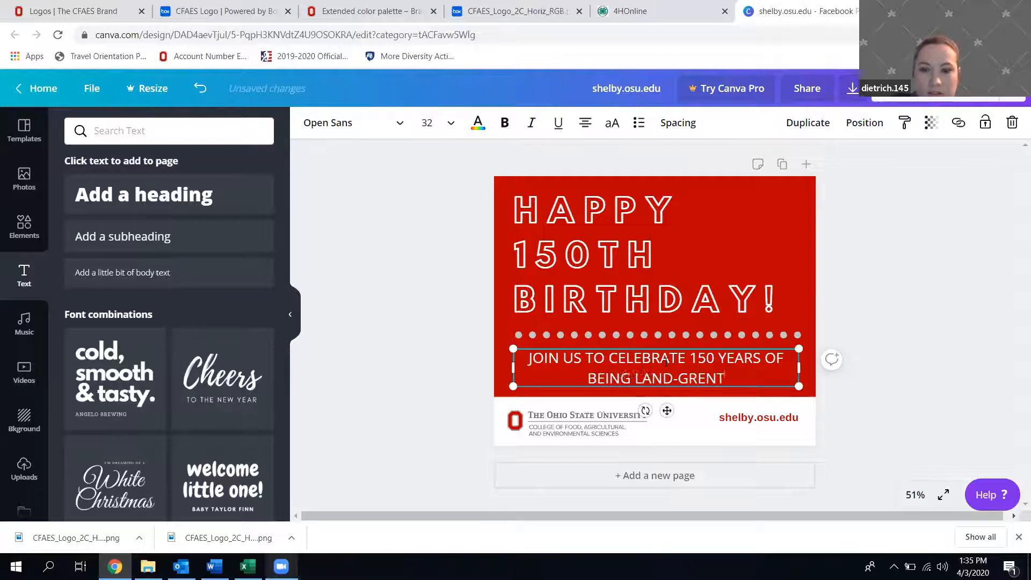
pyautogui.press('BackSpace')
pyautogui.press('BackSpace')
pyautogui.press('BackSpace')
pyautogui.write('A')
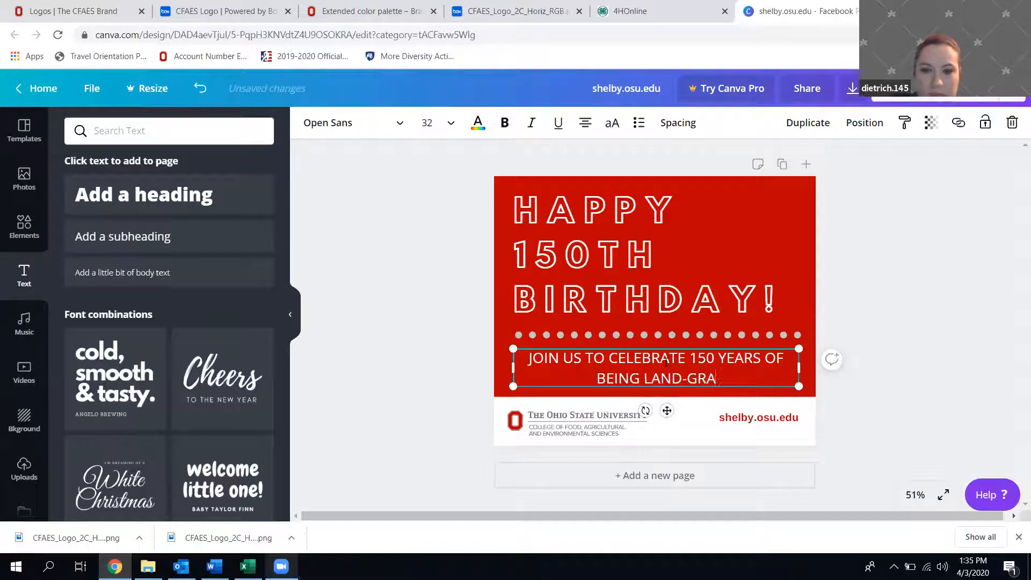
pyautogui.write('NT FIERCE!')
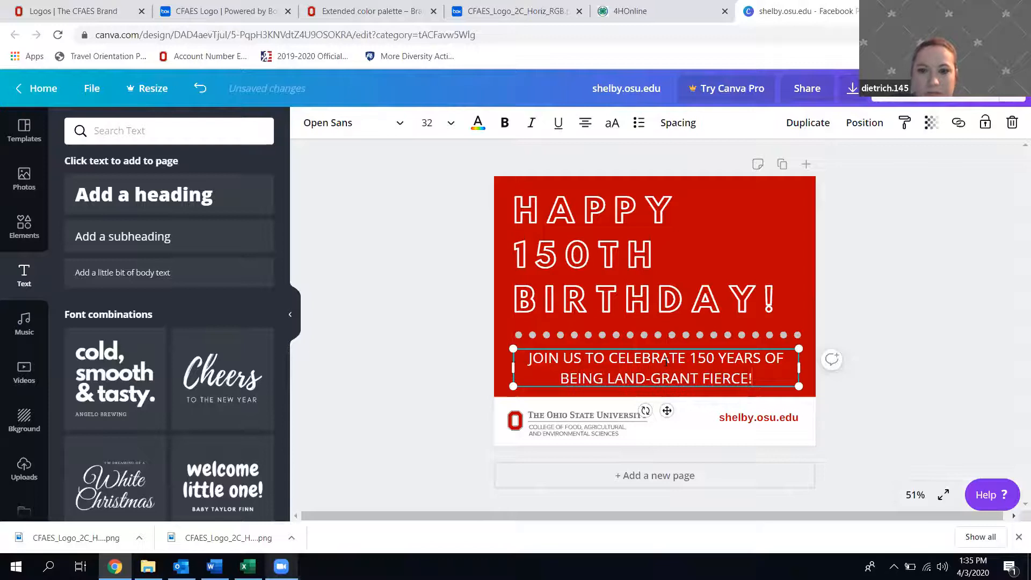
# Set the celebration subheading's font size to 18 so it fits on one line beneath the dotted line.
pyautogui.moveTo(754, 379); pyautogui.dragTo(517, 349)
pyautogui.click(429, 123)
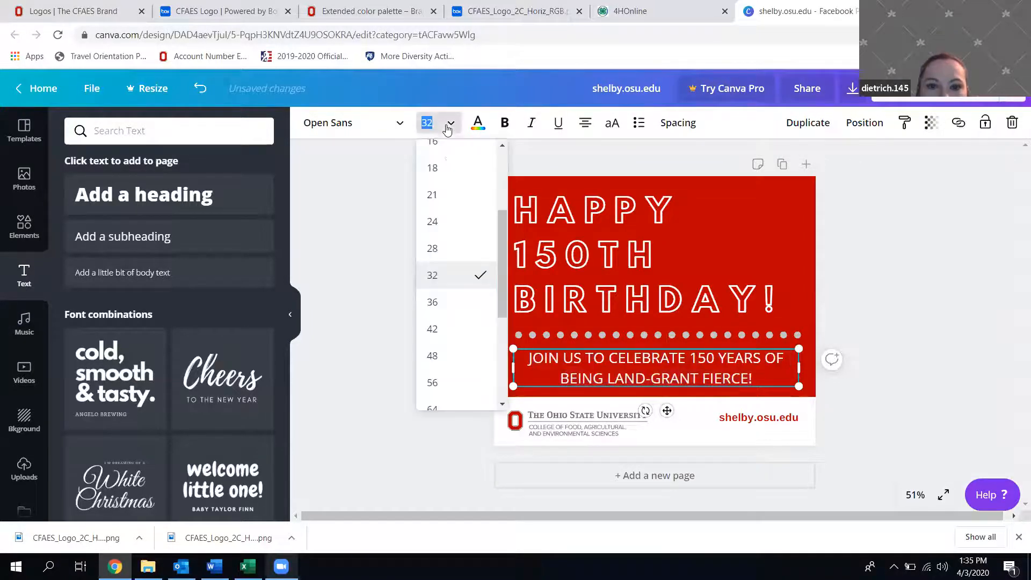
pyautogui.click(437, 197)
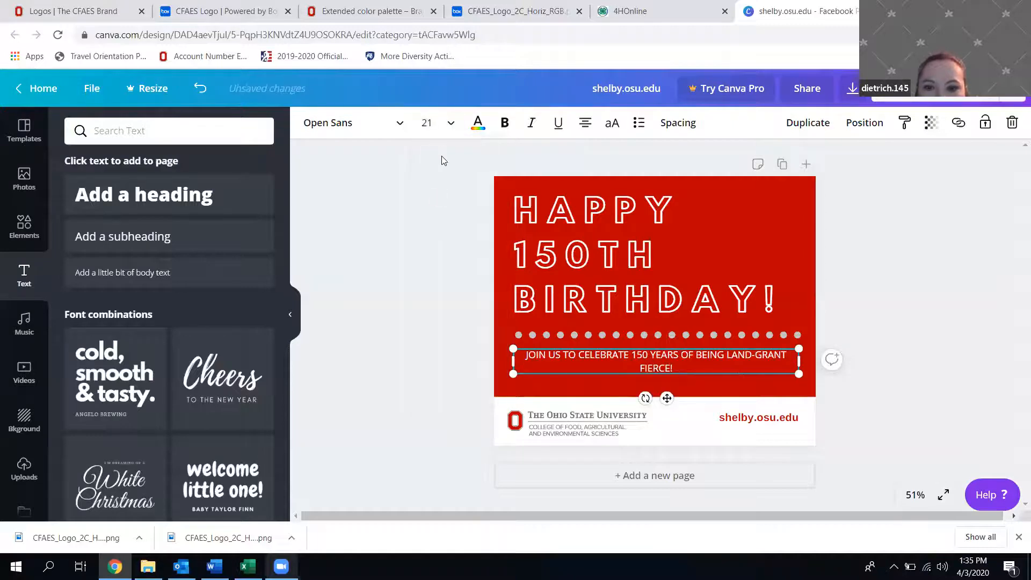
pyautogui.click(445, 129)
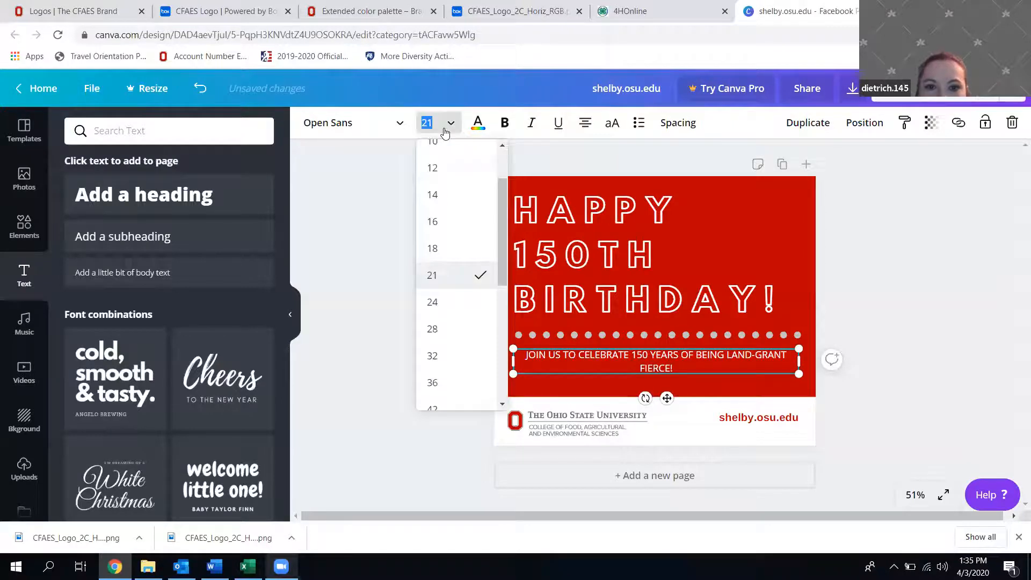
pyautogui.click(433, 246)
pyautogui.click(403, 325)
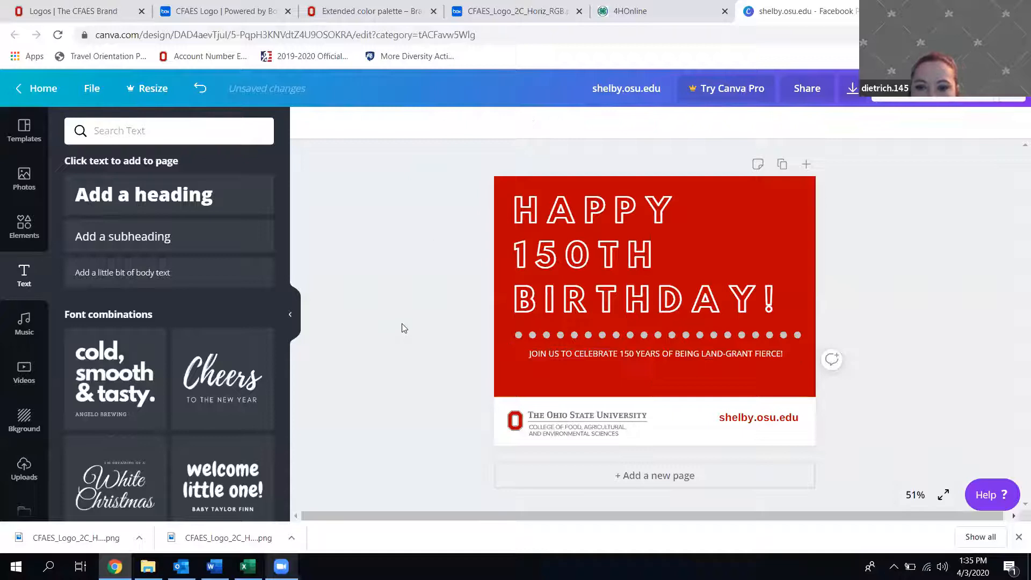
# Italicise the celebration subheading and change its font to Arialle.
pyautogui.click(545, 354)
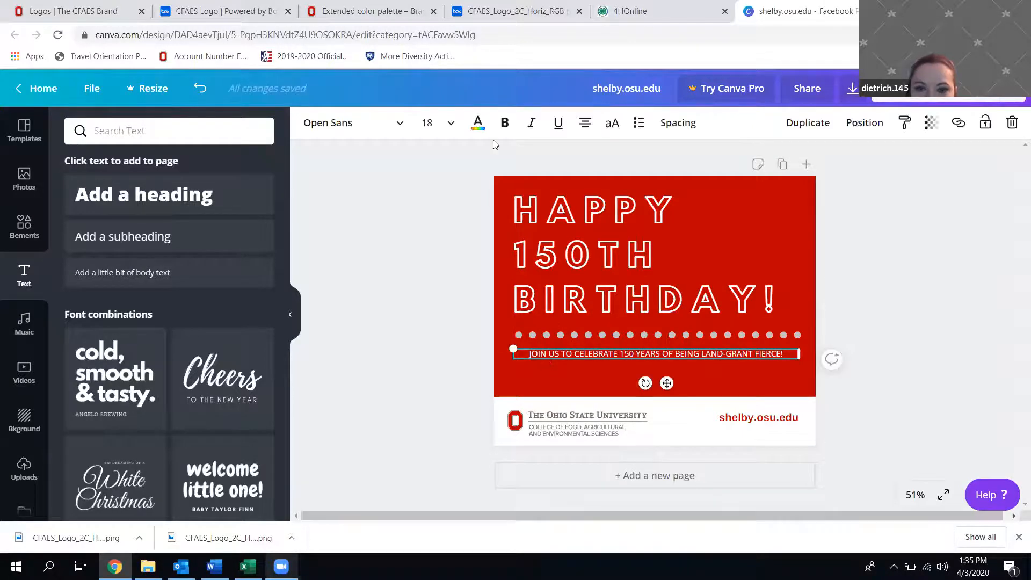
pyautogui.click(532, 124)
pyautogui.click(416, 265)
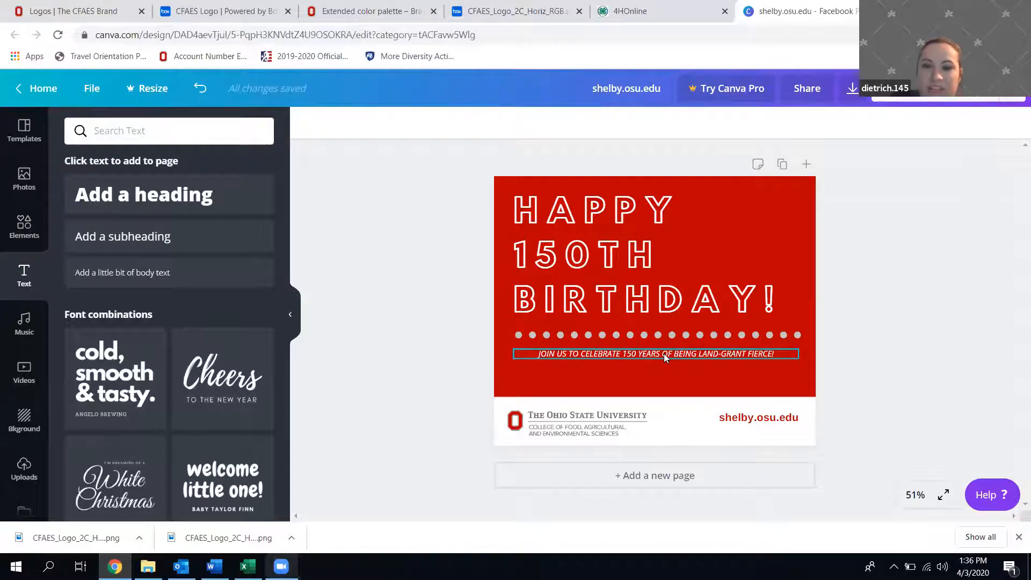
pyautogui.click(635, 358)
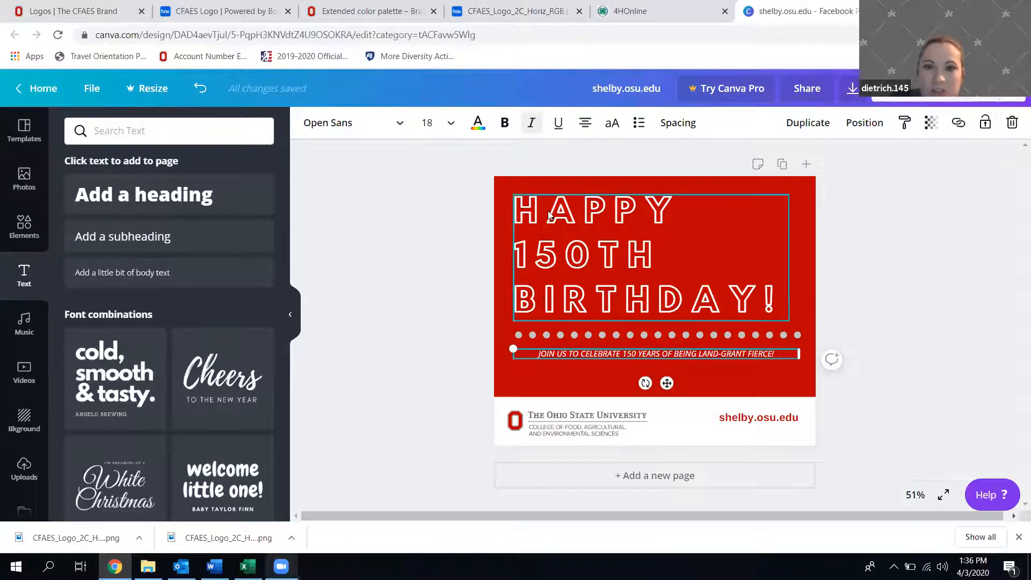
pyautogui.click(397, 127)
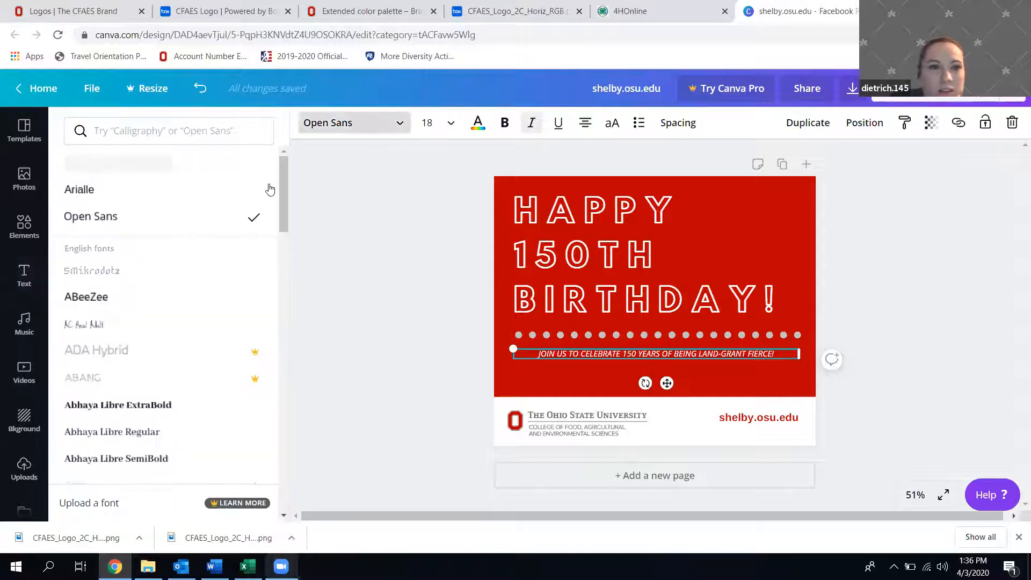
pyautogui.click(221, 196)
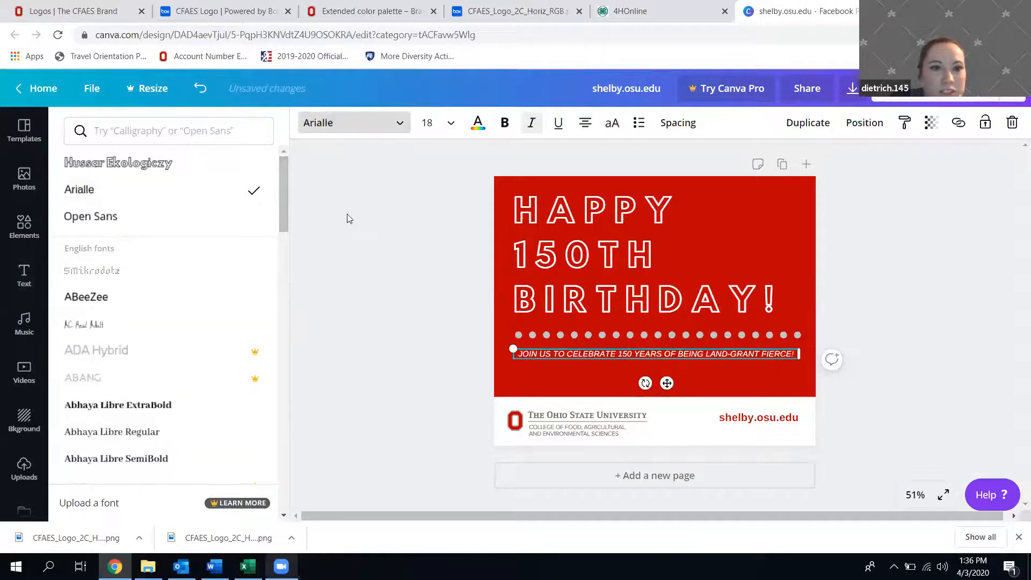
pyautogui.click(449, 341)
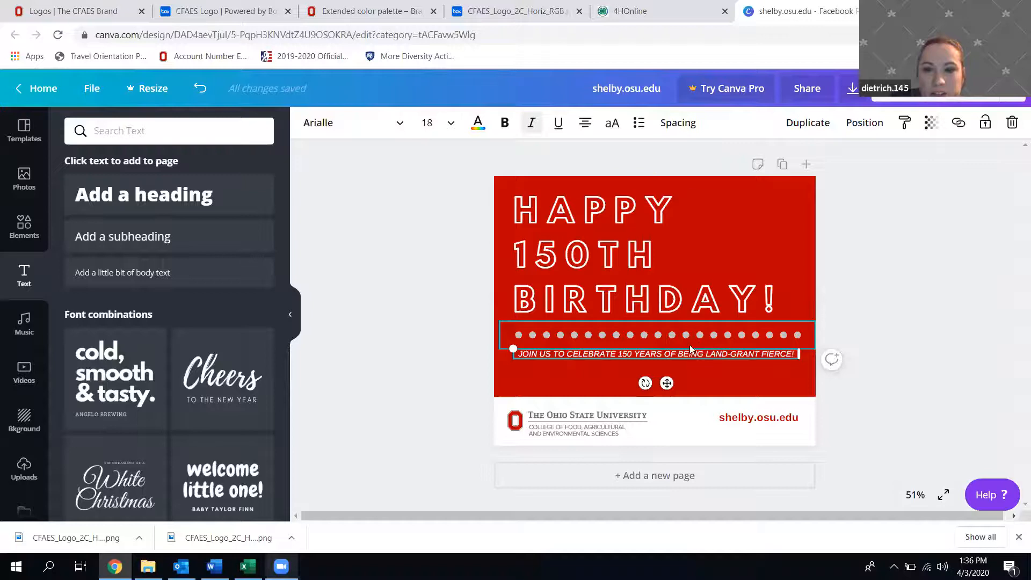
# Set the subheading's letter spacing to 15 so the text spans the width of the dotted line.
pyautogui.click(670, 127)
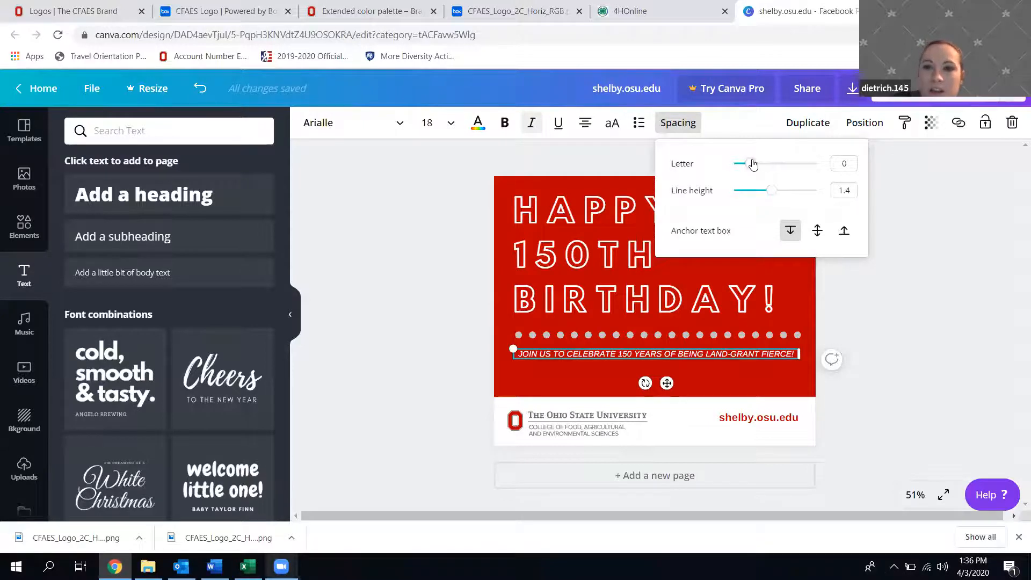
pyautogui.moveTo(754, 164); pyautogui.dragTo(750, 164)
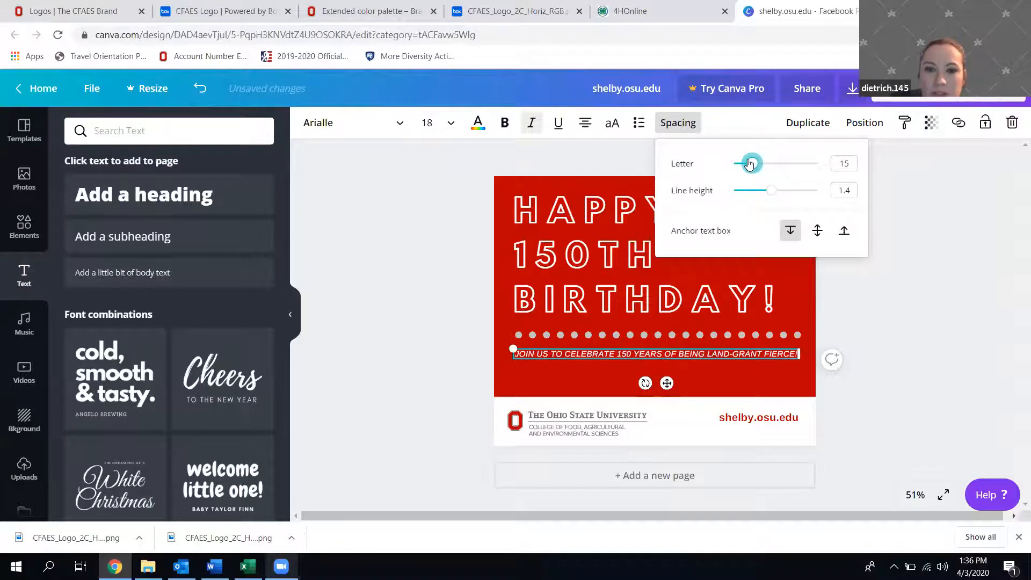
pyautogui.click(414, 308)
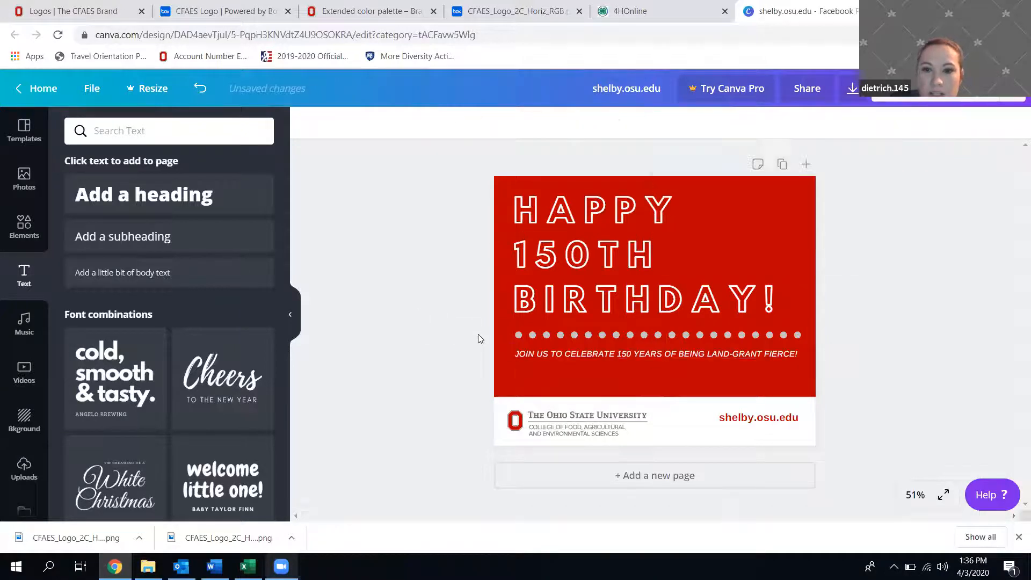
pyautogui.click(610, 354)
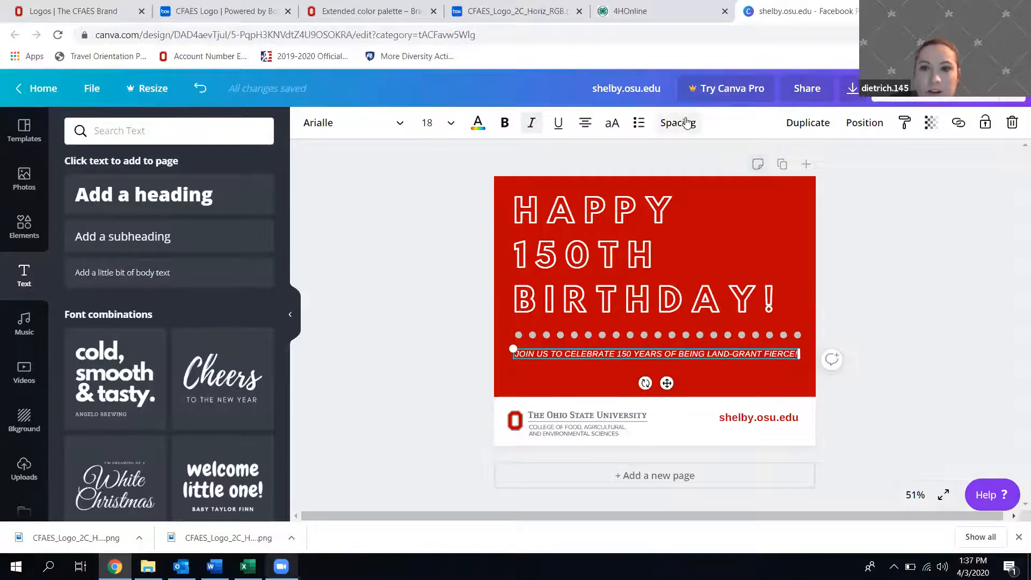
pyautogui.click(678, 122)
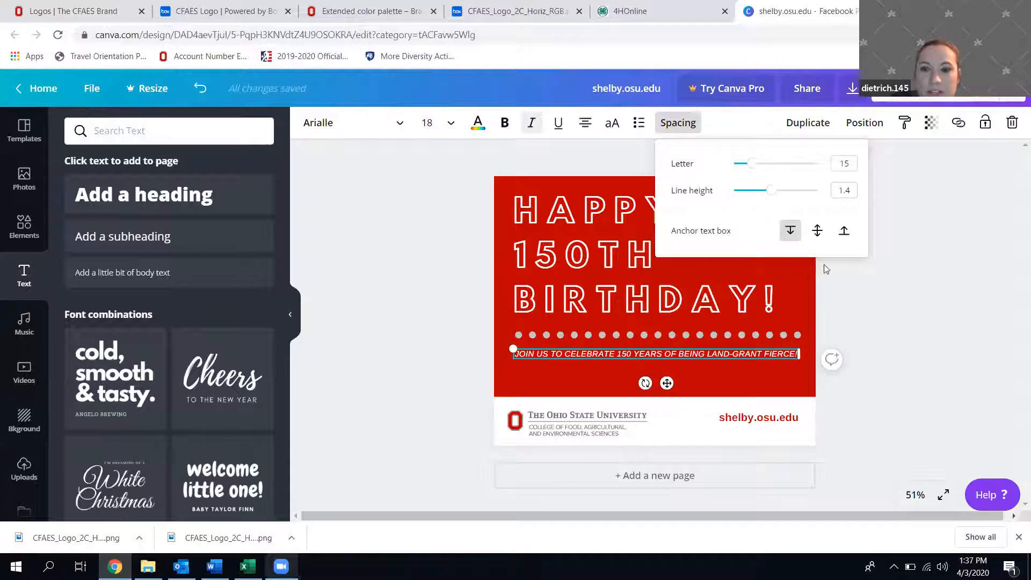
pyautogui.click(817, 280)
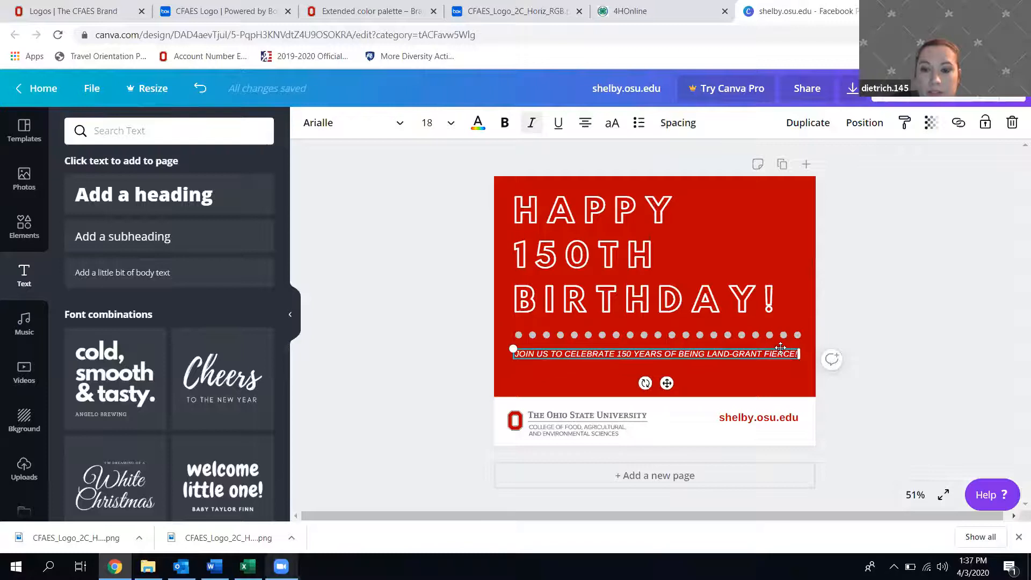
# Add a second line to the subheading reading "SATURDAY, JUNE 13 | 3:00 P.M. | OHIO 4-H CENTER".
pyautogui.press('Return')
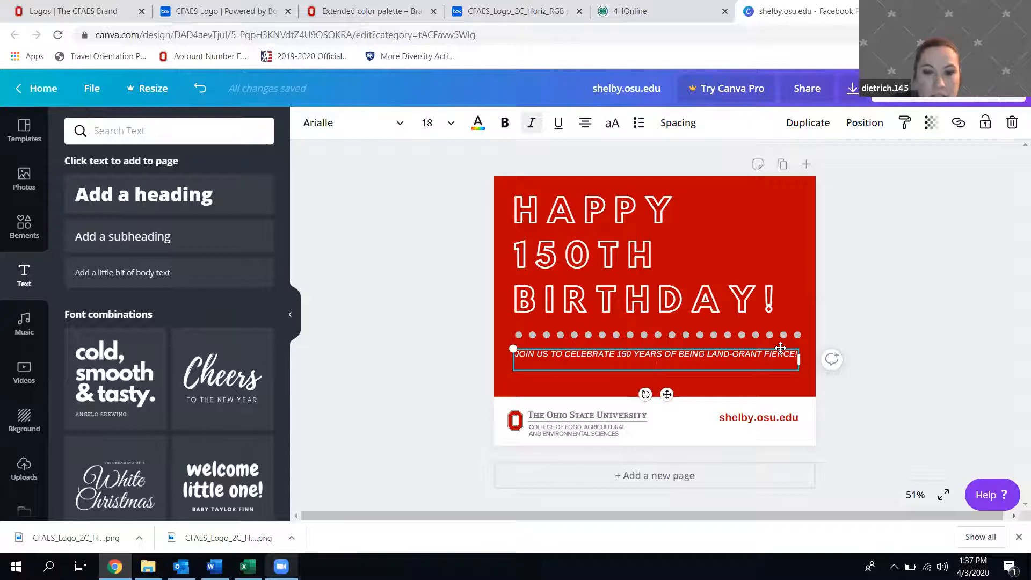
pyautogui.write('sa')
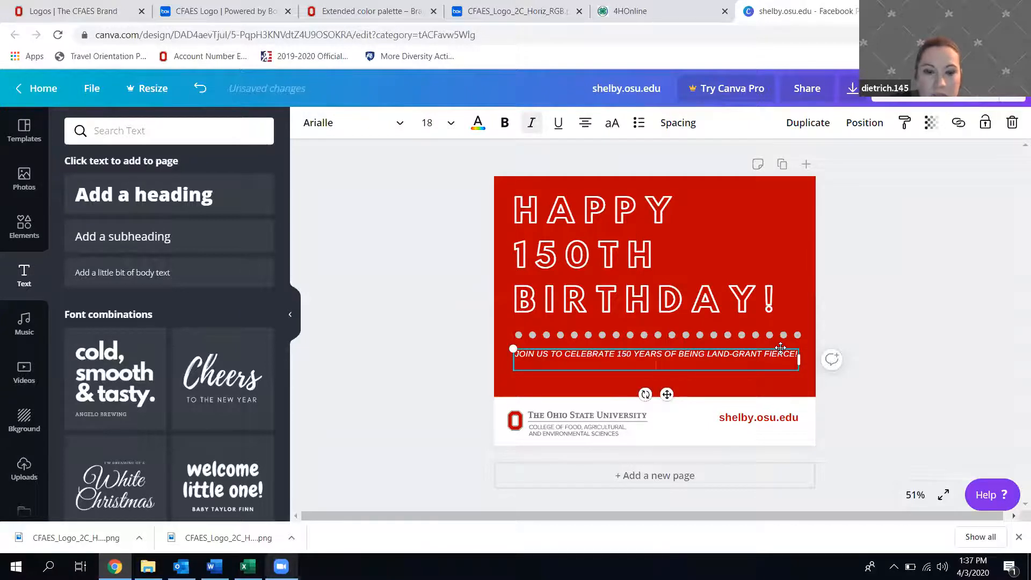
pyautogui.write('turday,')
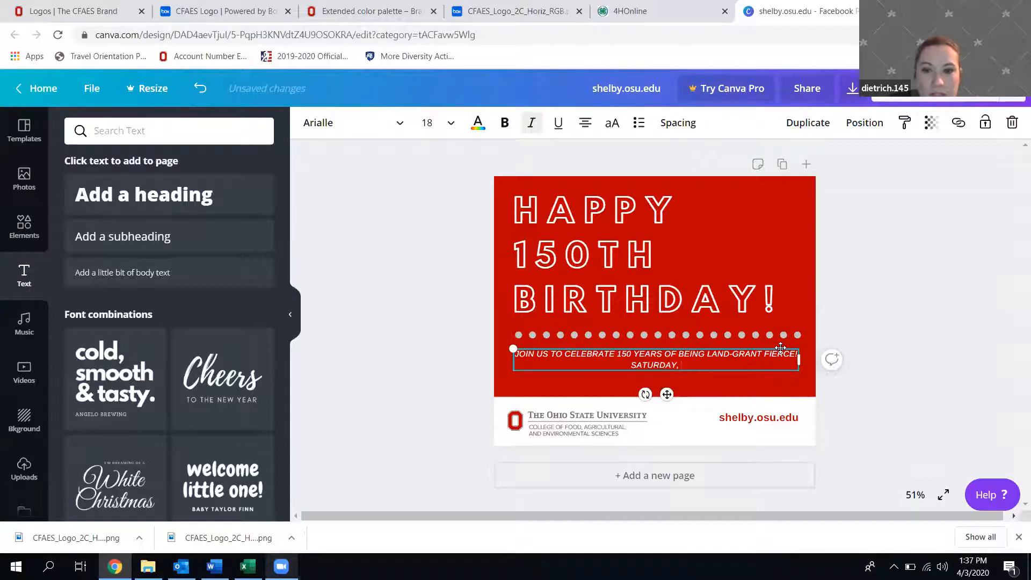
pyautogui.write(' JUNE 13')
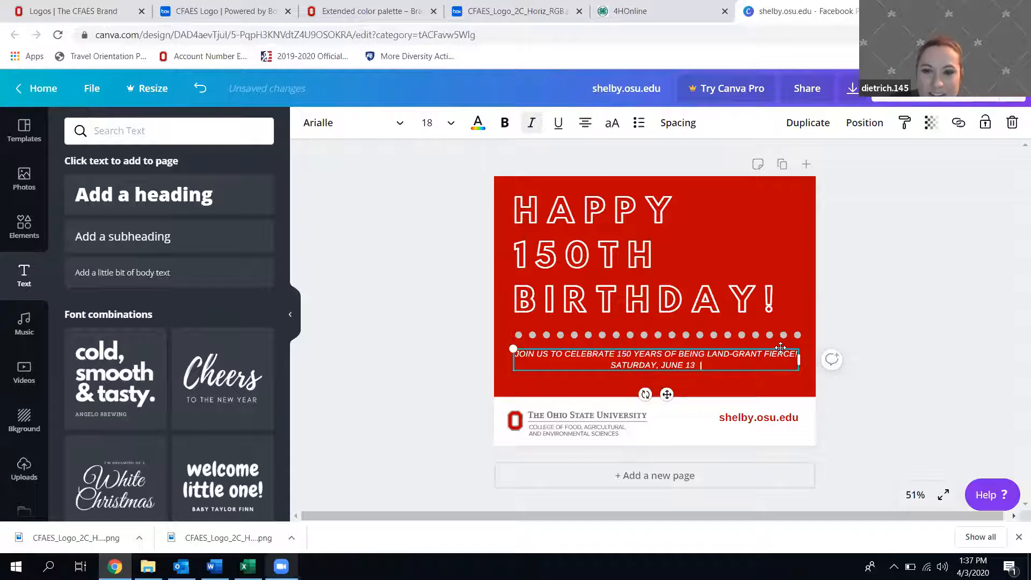
pyautogui.write('    3:00')
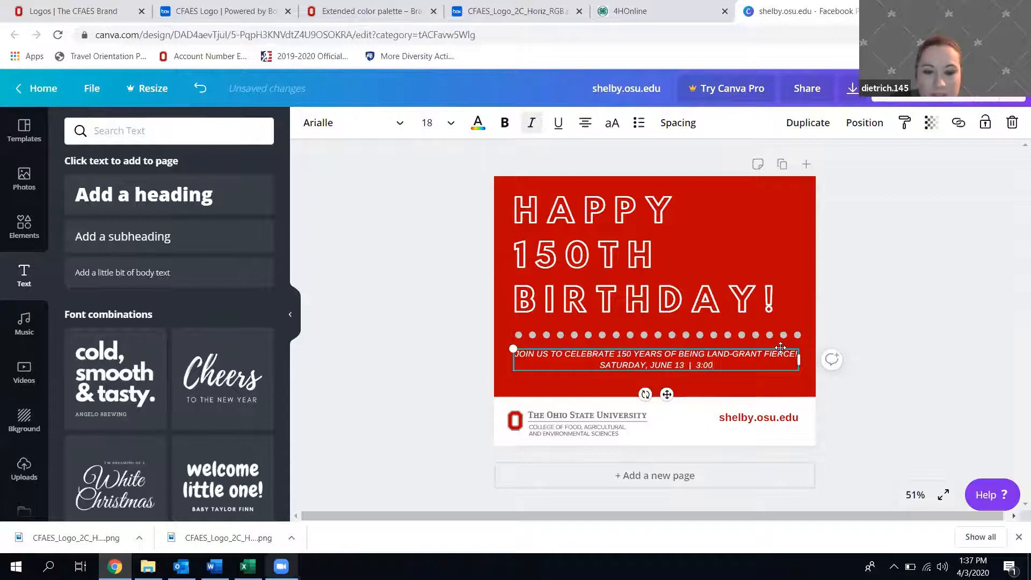
pyautogui.write(' P.M.  |')
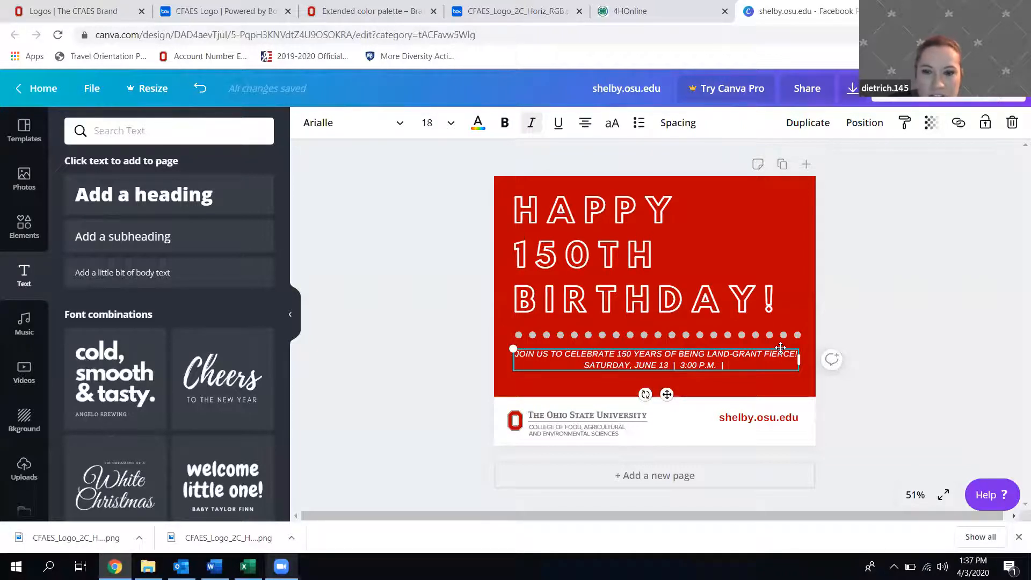
pyautogui.write('OHIO')
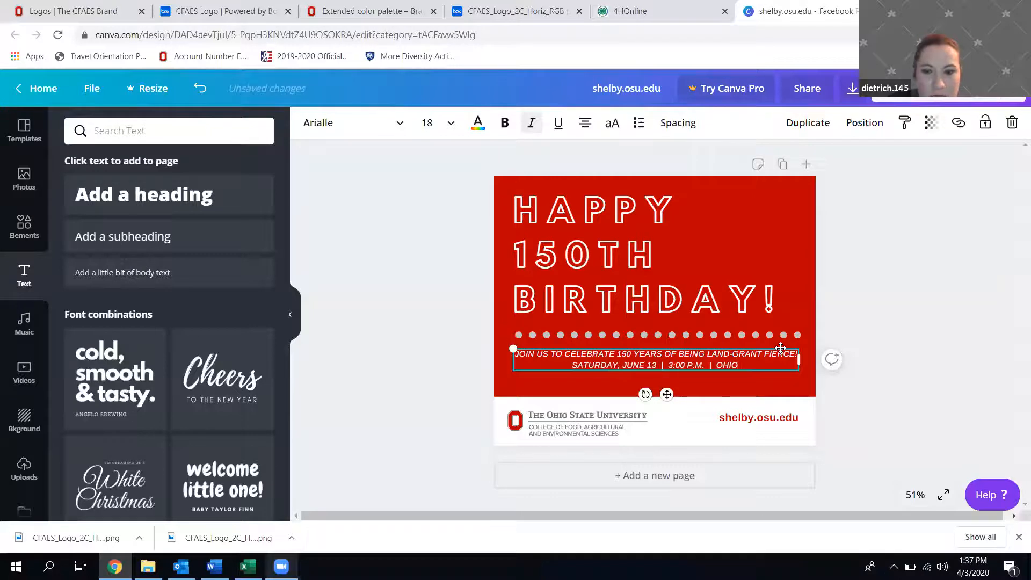
pyautogui.write(' 4-H CENTER')
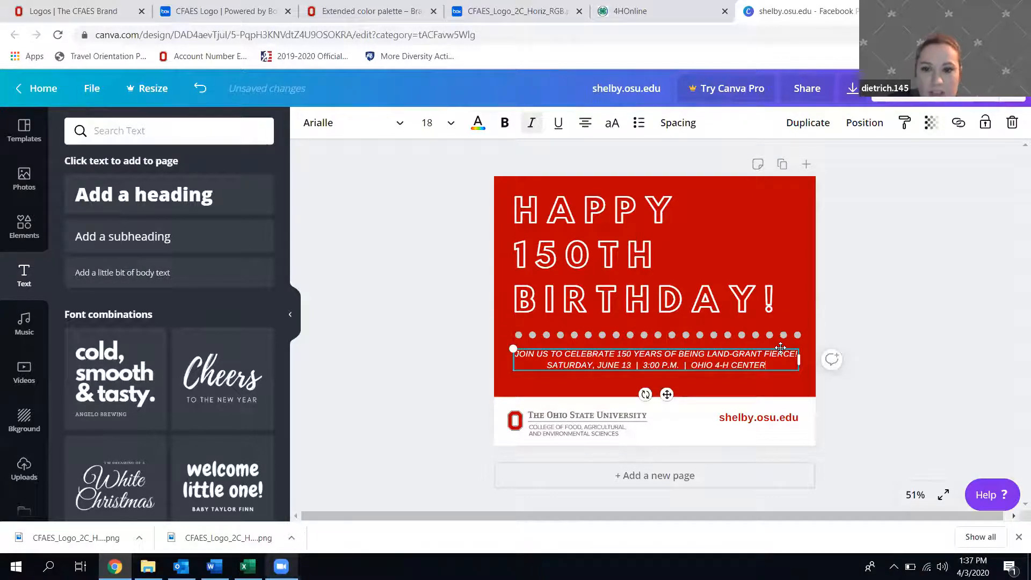
# Make the date, time and location line bold instead of italic and set its font size to 21.
pyautogui.moveTo(765, 365); pyautogui.dragTo(547, 365)
pyautogui.click(532, 123)
pyautogui.click(505, 122)
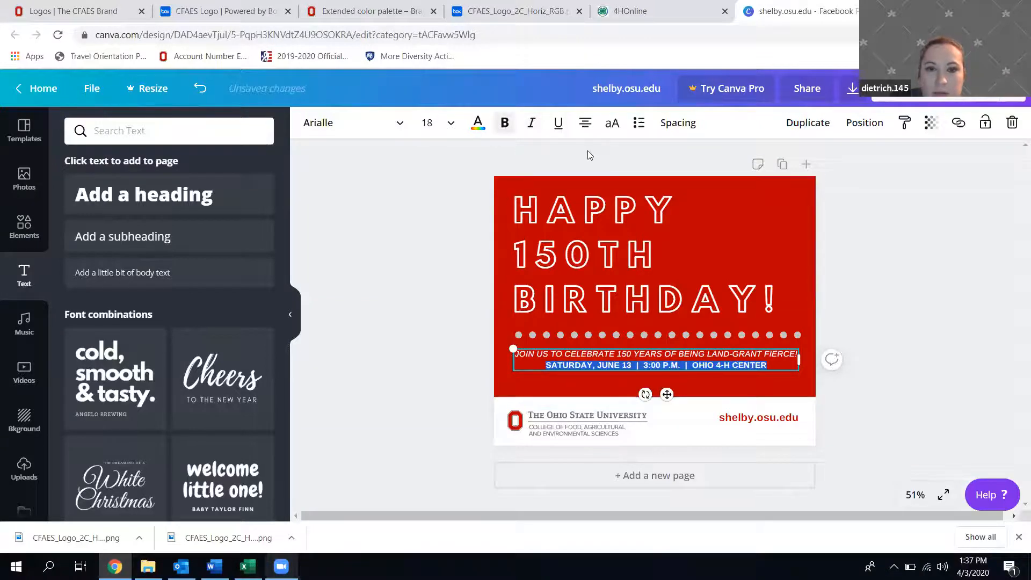
pyautogui.click(438, 125)
pyautogui.click(436, 301)
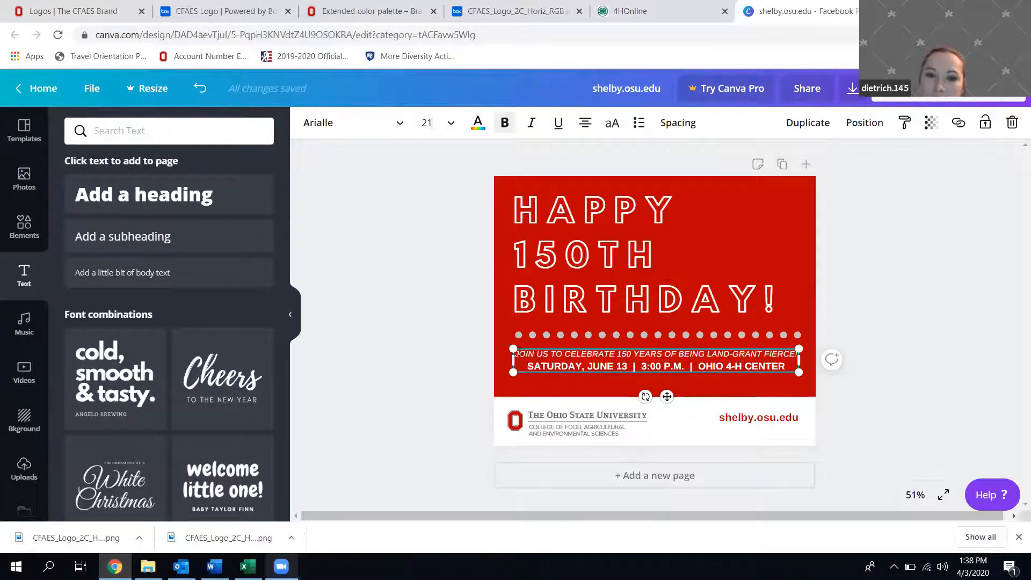
# Set the line height of both subheading lines to 1.89 and shift the text box slightly down from the dotted line.
pyautogui.moveTo(517, 351); pyautogui.dragTo(639, 372)
pyautogui.click(640, 374)
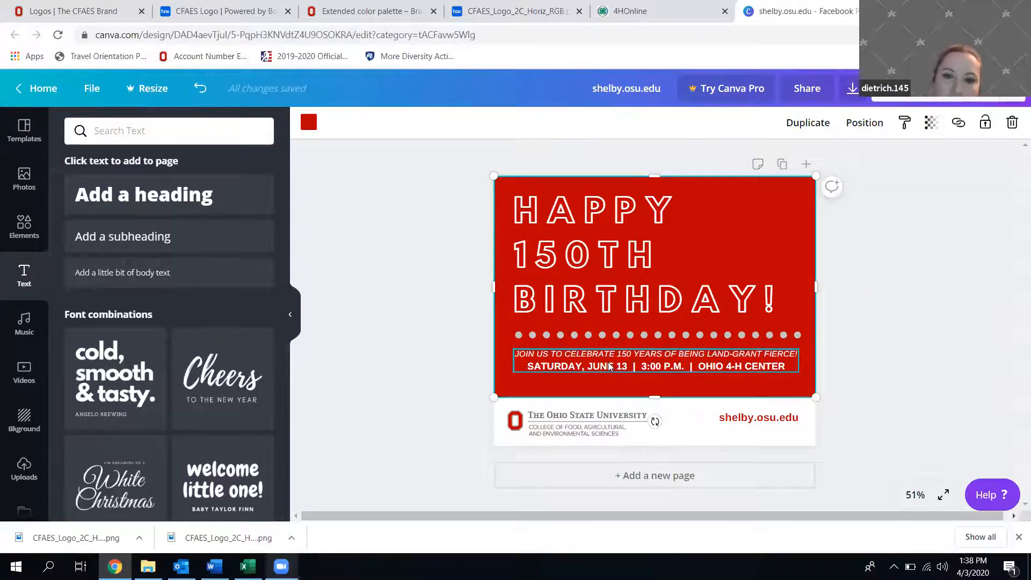
pyautogui.click(583, 366)
pyautogui.doubleClick(580, 366)
pyautogui.tripleClick(579, 366)
pyautogui.hotkey('ctrl', 'a')
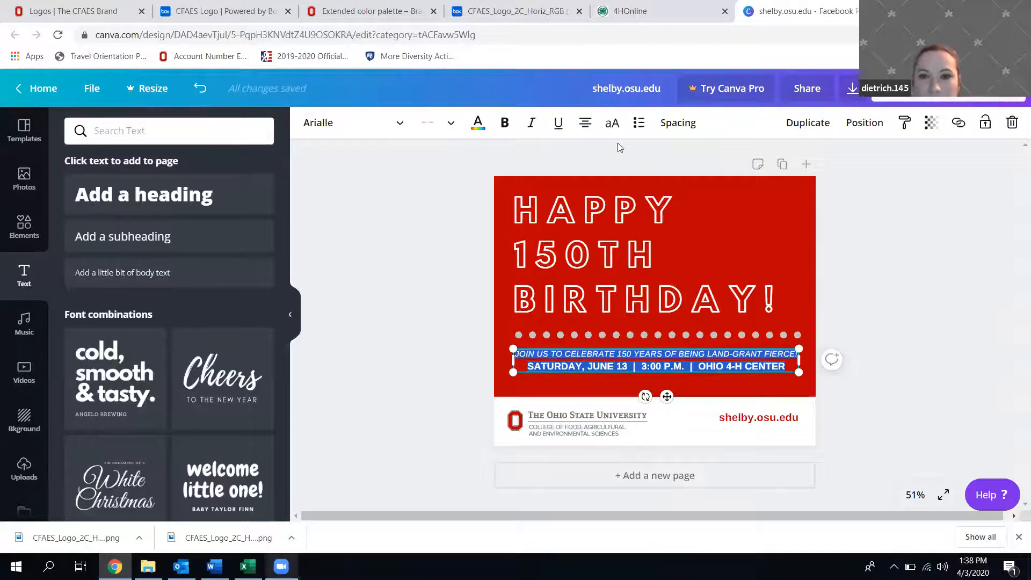
pyautogui.click(685, 126)
pyautogui.moveTo(739, 188); pyautogui.dragTo(801, 194)
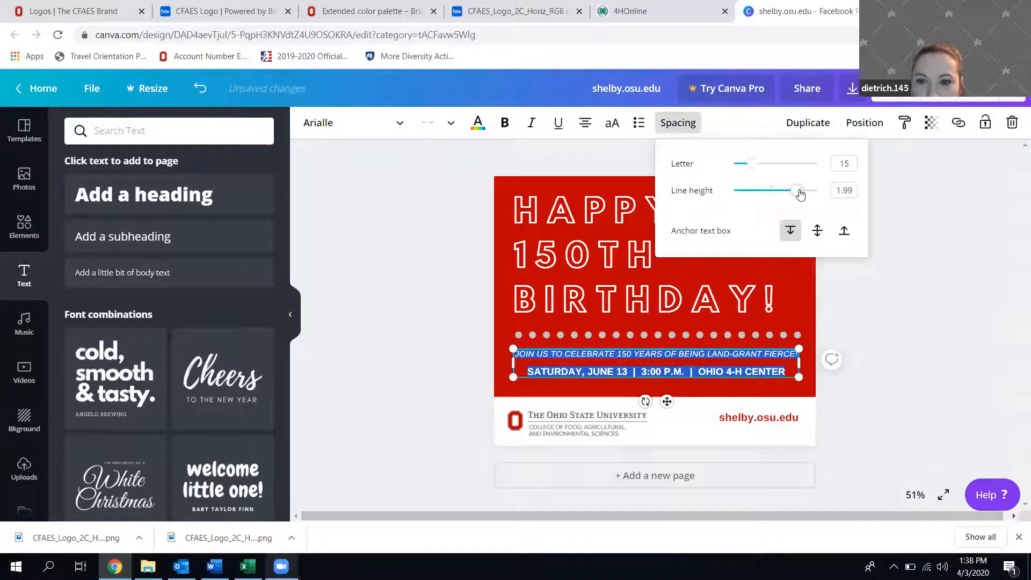
pyautogui.moveTo(801, 195); pyautogui.dragTo(796, 195)
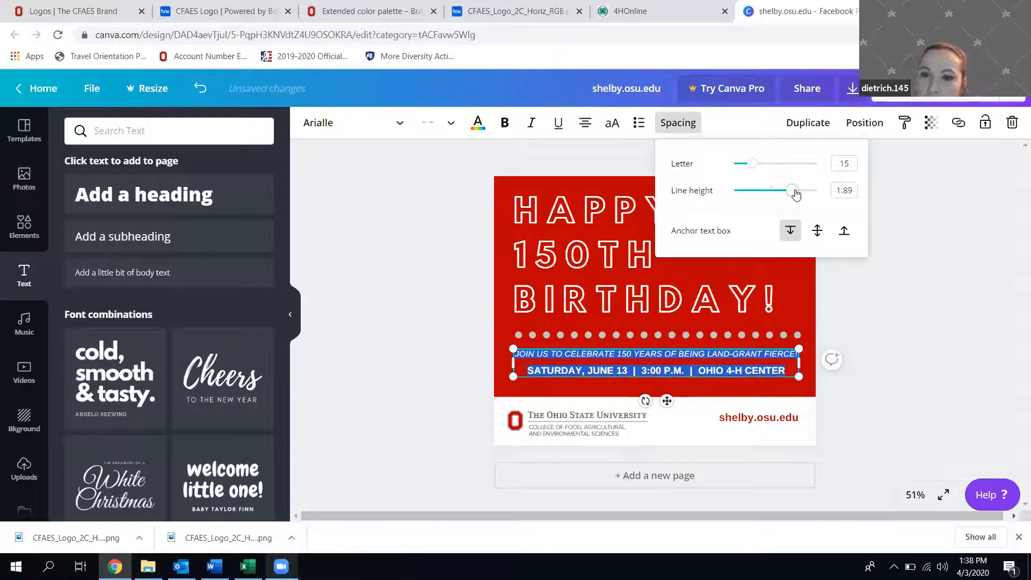
pyautogui.click(406, 266)
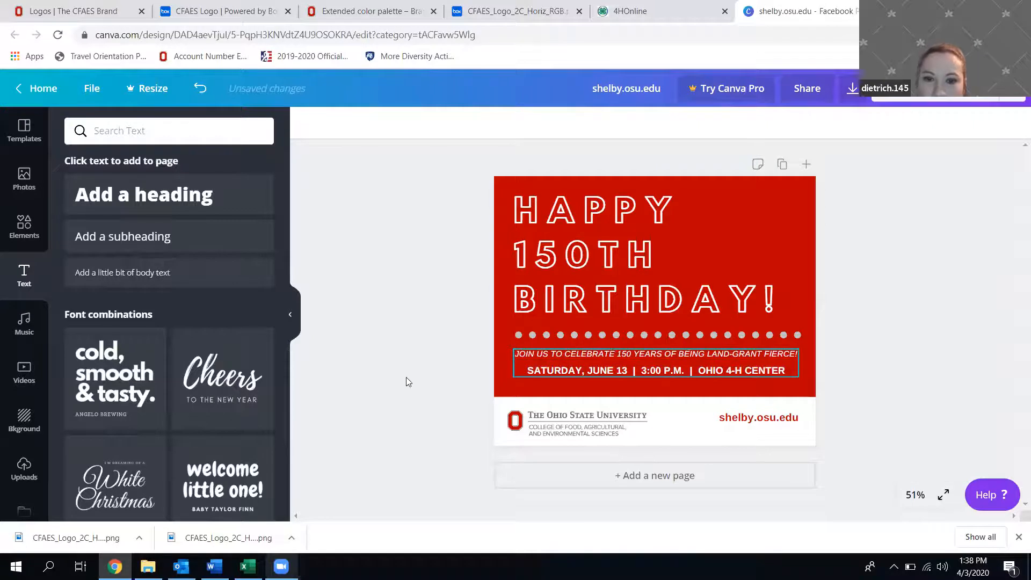
pyautogui.click(564, 371)
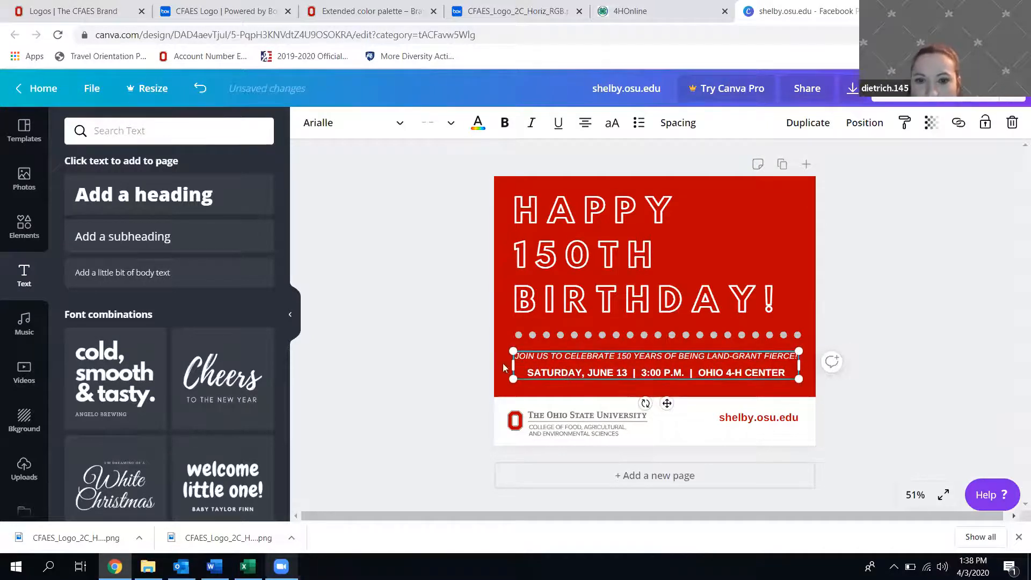
pyautogui.press('Escape')
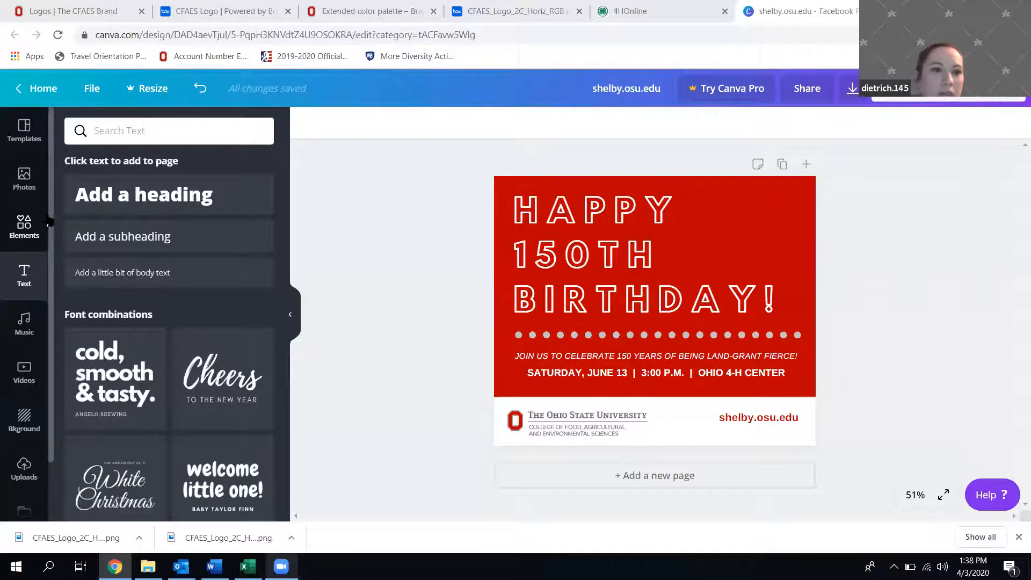
# Search the elements for "CAKE" and add the free three-candle outline cake, scaled down slightly and overhanging the red area's right edge.
pyautogui.click(24, 228)
pyautogui.moveTo(127, 131); pyautogui.dragTo(78, 133)
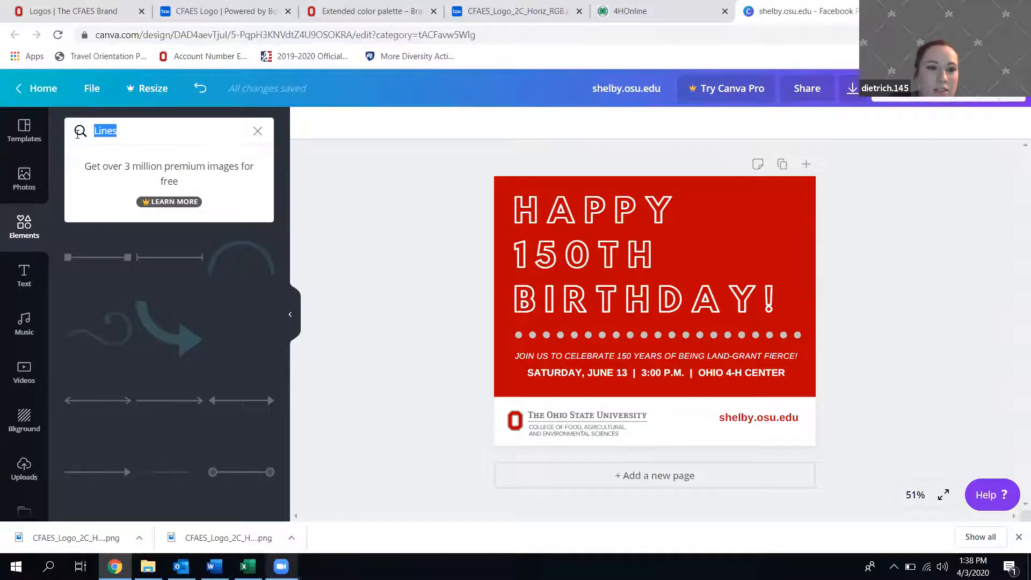
pyautogui.write('CAKE')
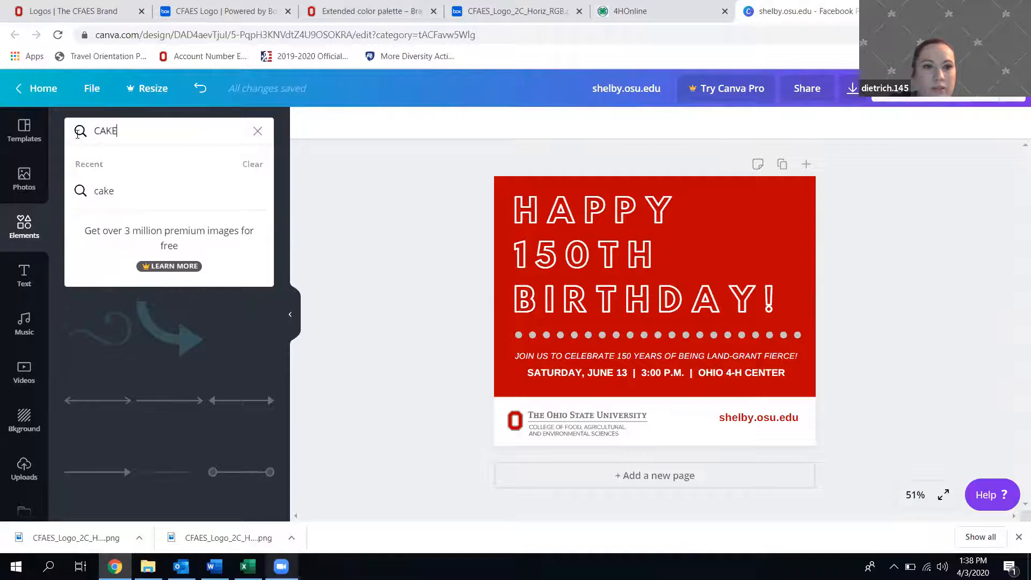
pyautogui.press('Return')
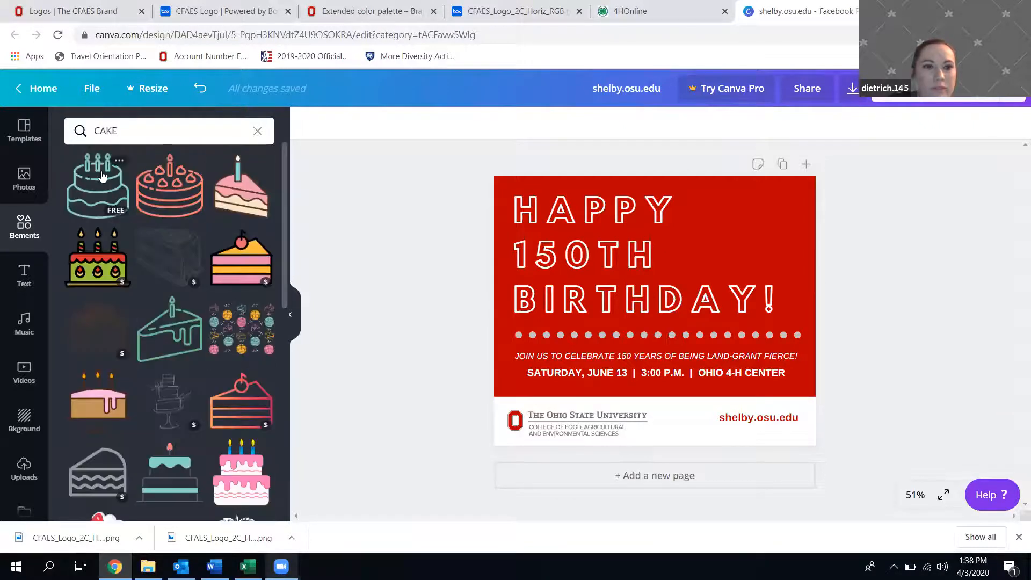
pyautogui.moveTo(102, 176); pyautogui.dragTo(702, 203)
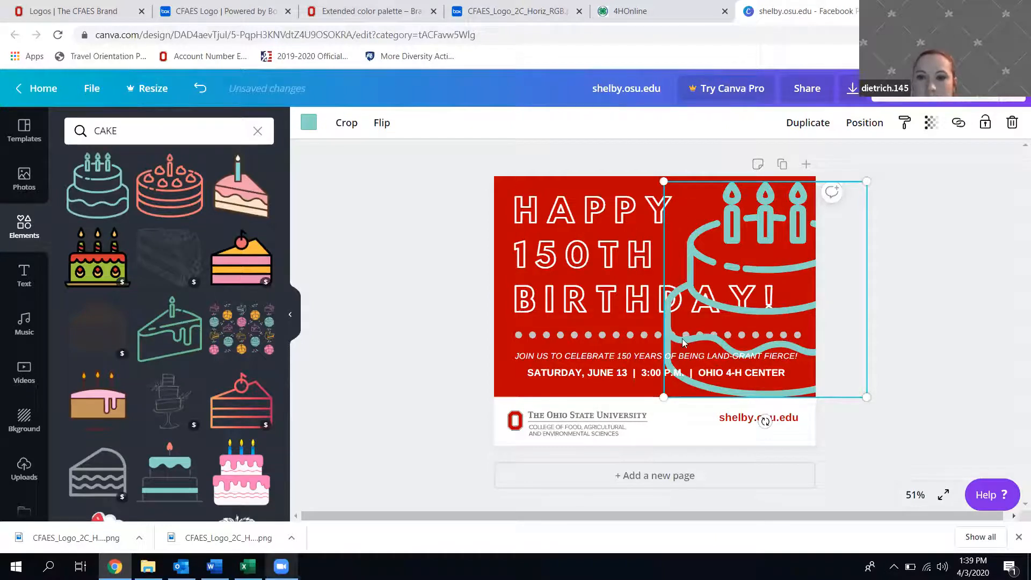
pyautogui.moveTo(667, 383); pyautogui.dragTo(684, 365)
pyautogui.moveTo(776, 269)
pyautogui.mouseDown()
pyautogui.moveTo(714, 274)
pyautogui.moveTo(775, 274)
pyautogui.mouseUp()
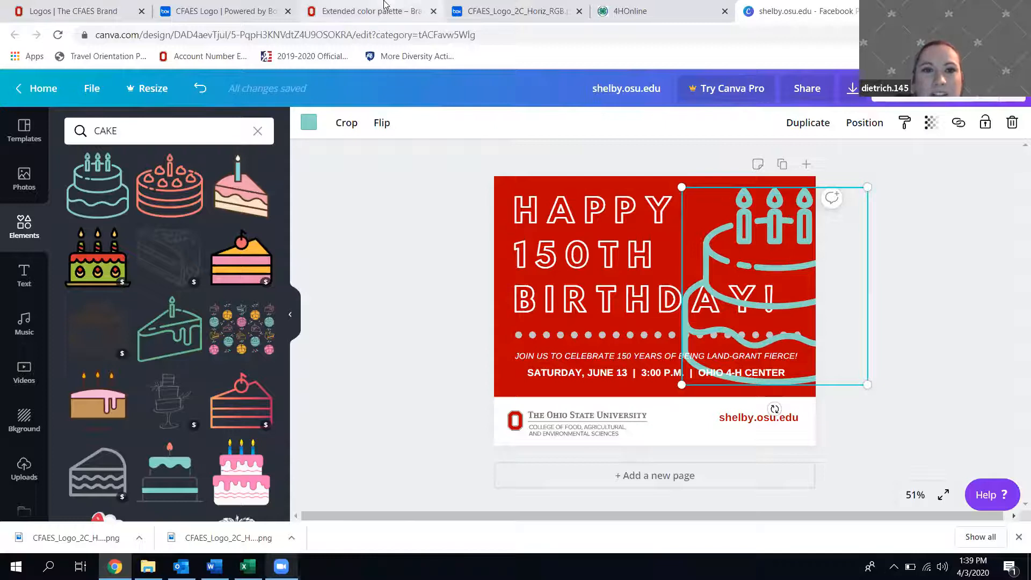
# Look through the Ohio State extended color palette for approved colors, returning to the Facebook post design.
pyautogui.click(425, 5)
pyautogui.scroll(-15, 352, 392)
pyautogui.scroll(-10, 352, 389)
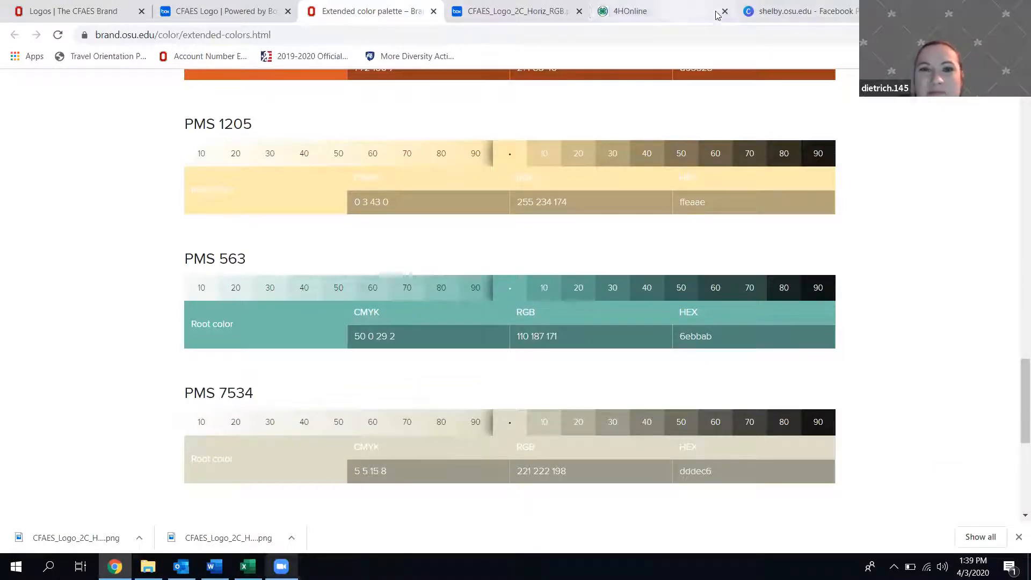
pyautogui.click(818, 6)
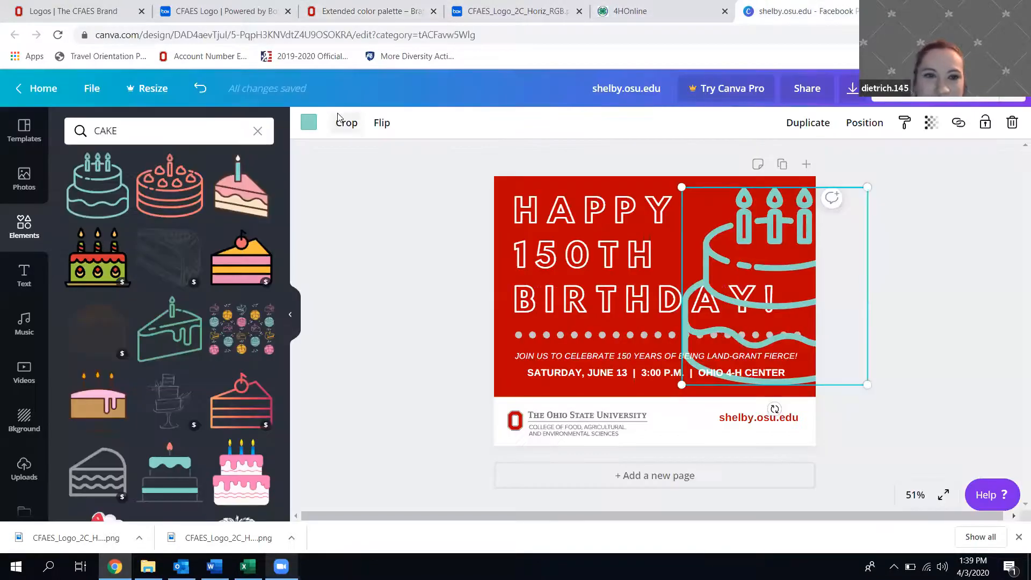
# Recolor the cake graphic black and set its transparency to 10.
pyautogui.click(309, 123)
pyautogui.click(79, 382)
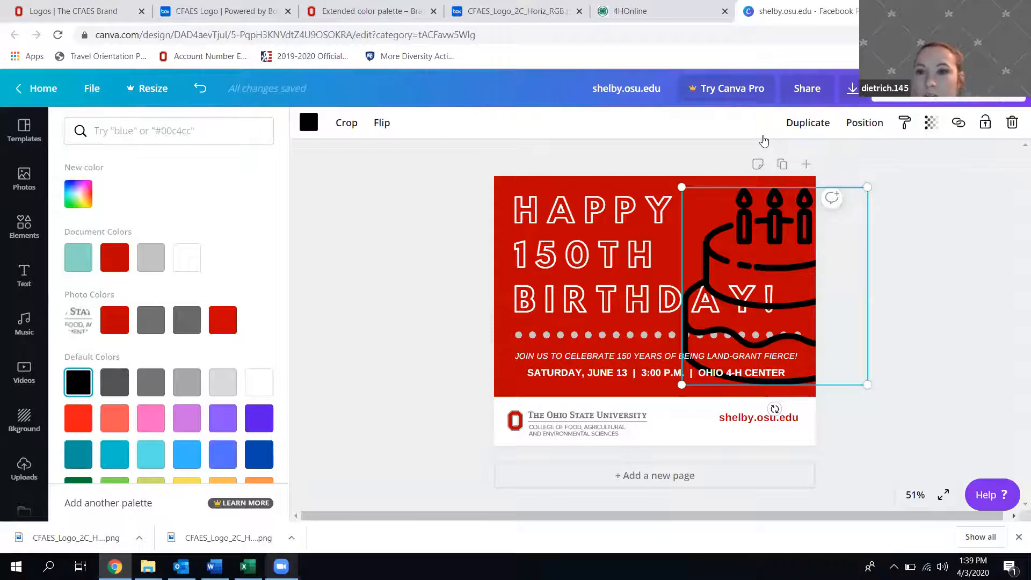
pyautogui.click(931, 125)
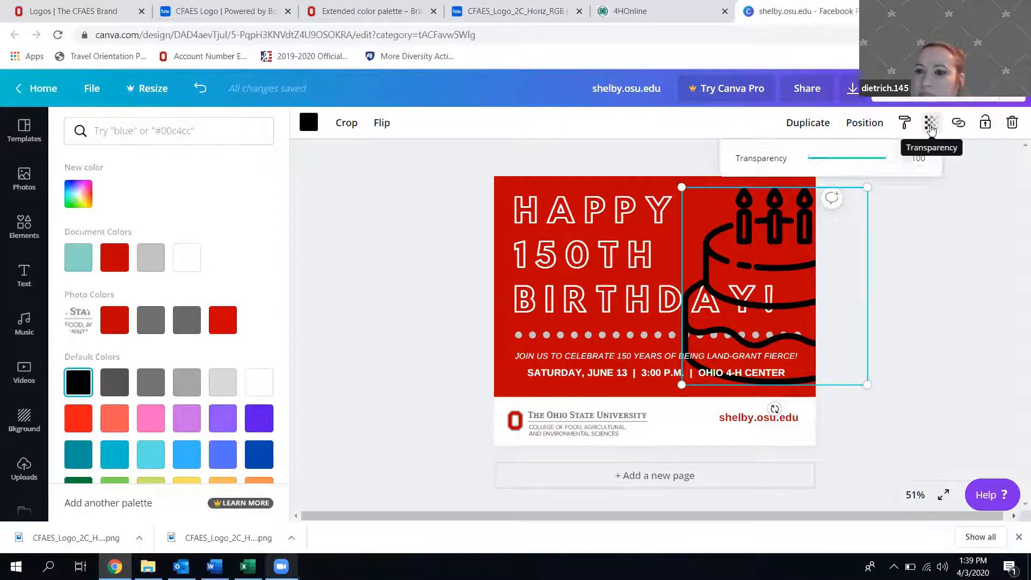
pyautogui.moveTo(895, 160); pyautogui.dragTo(813, 164)
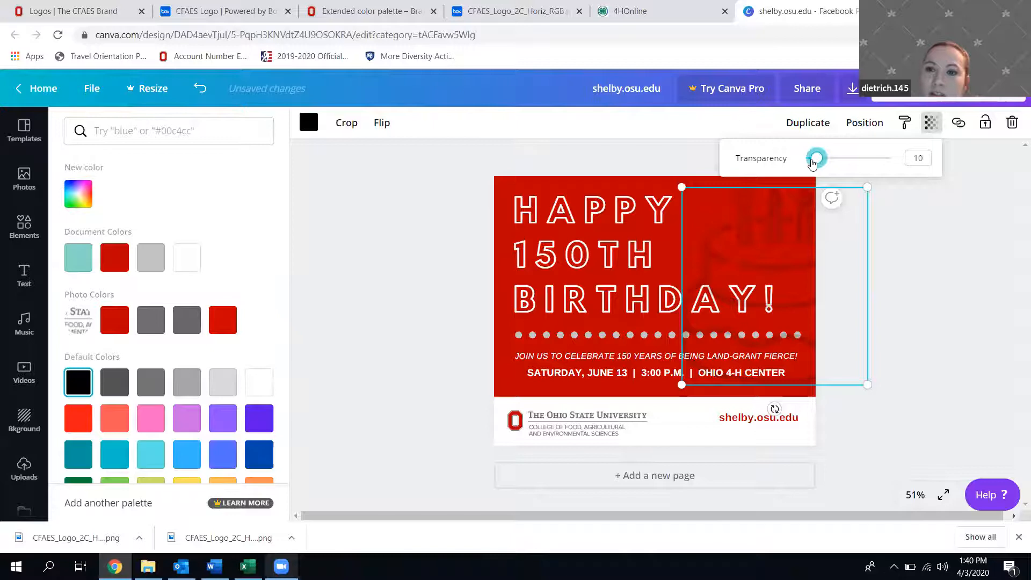
pyautogui.click(930, 213)
# Try to send the cake graphic to the back of the design.
pyautogui.click(803, 203)
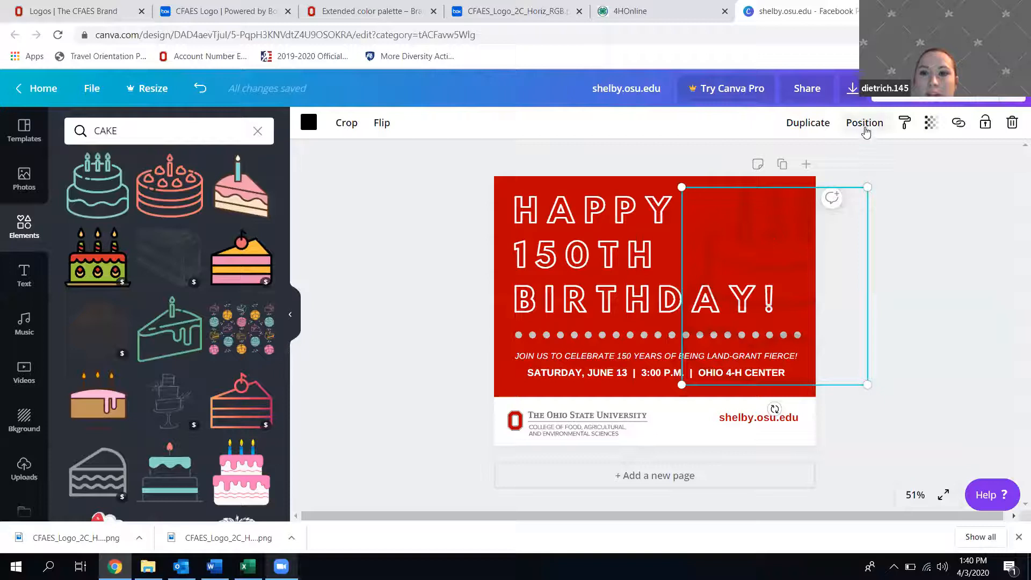
pyautogui.click(866, 128)
pyautogui.click(824, 186)
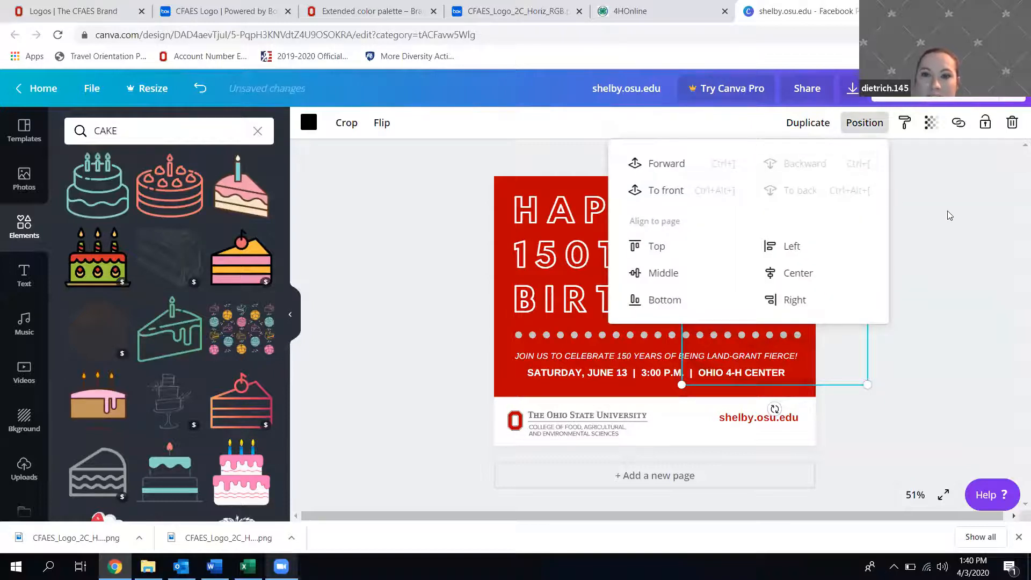
pyautogui.click(950, 213)
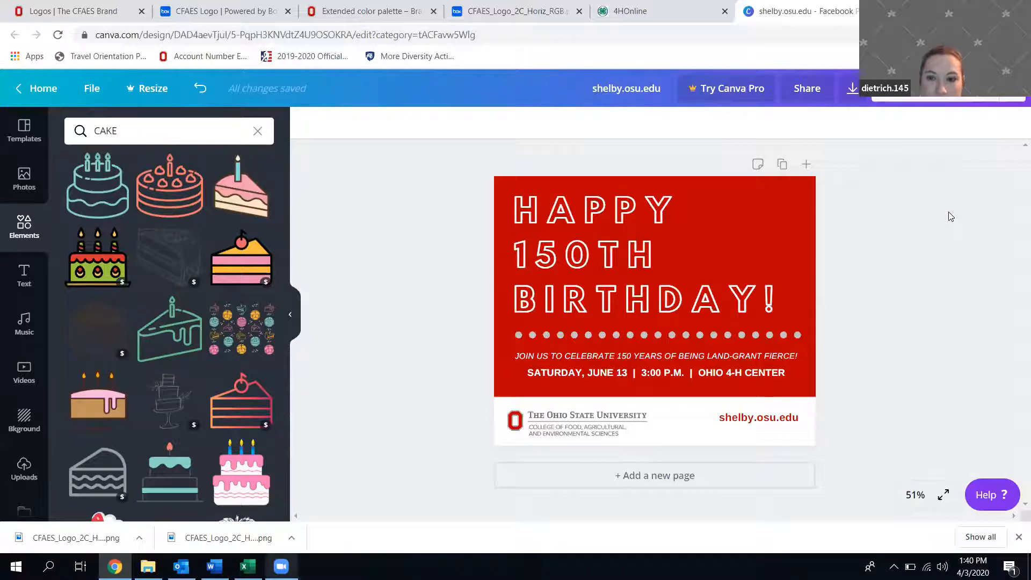
pyautogui.hotkey('ctrl', 'z')
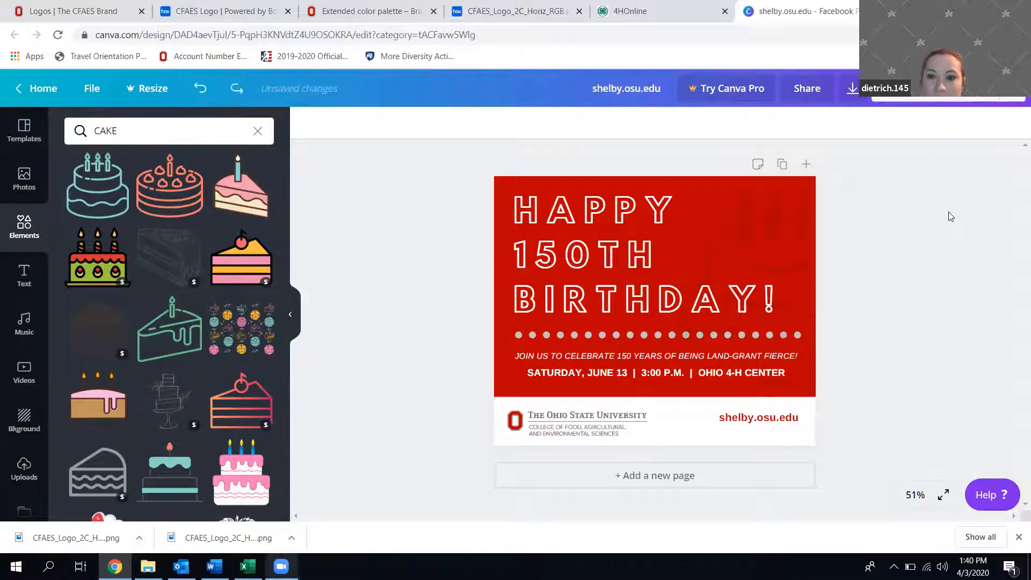
# Group the cake graphic with the red background rectangle and send the group to the back, behind the heading and text.
pyautogui.click(779, 210)
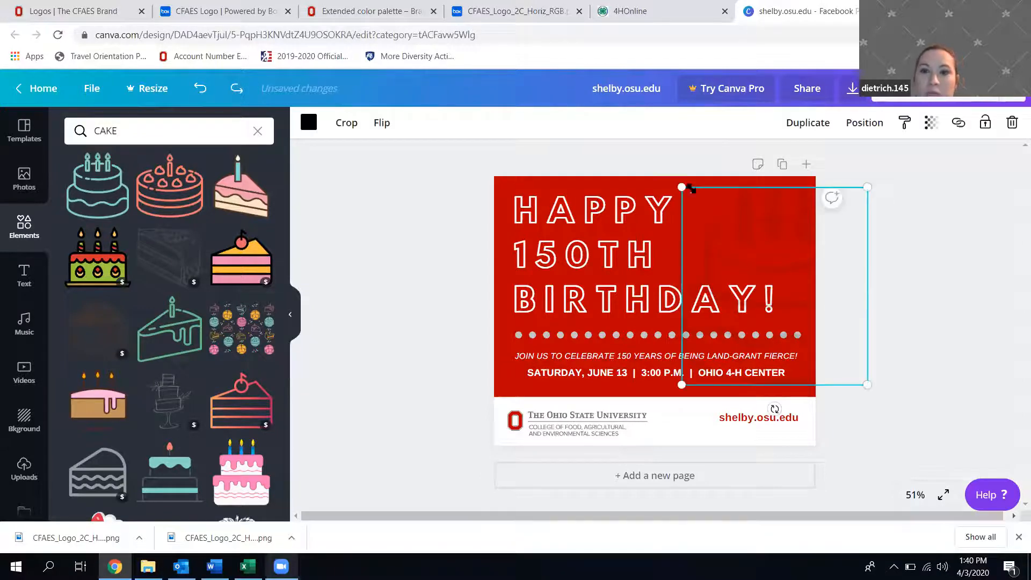
pyautogui.keyDown('shift'); pyautogui.click(630, 184); pyautogui.keyUp('shift')
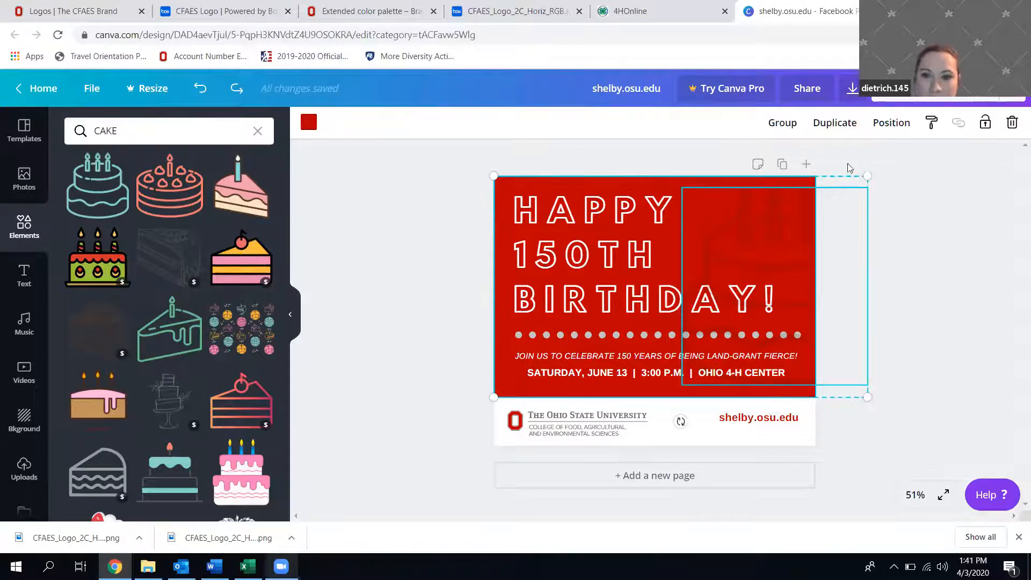
pyautogui.click(787, 123)
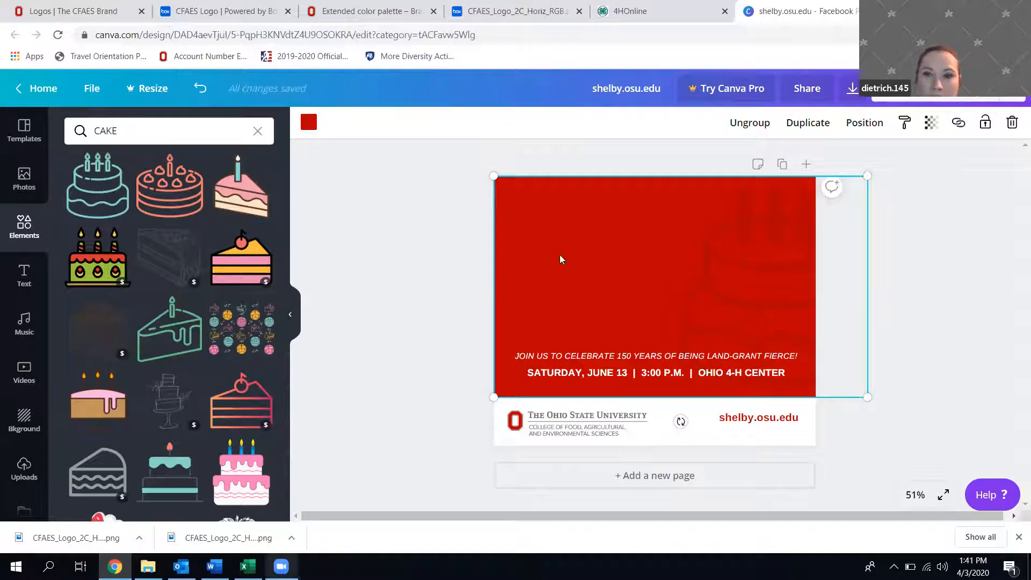
pyautogui.click(862, 124)
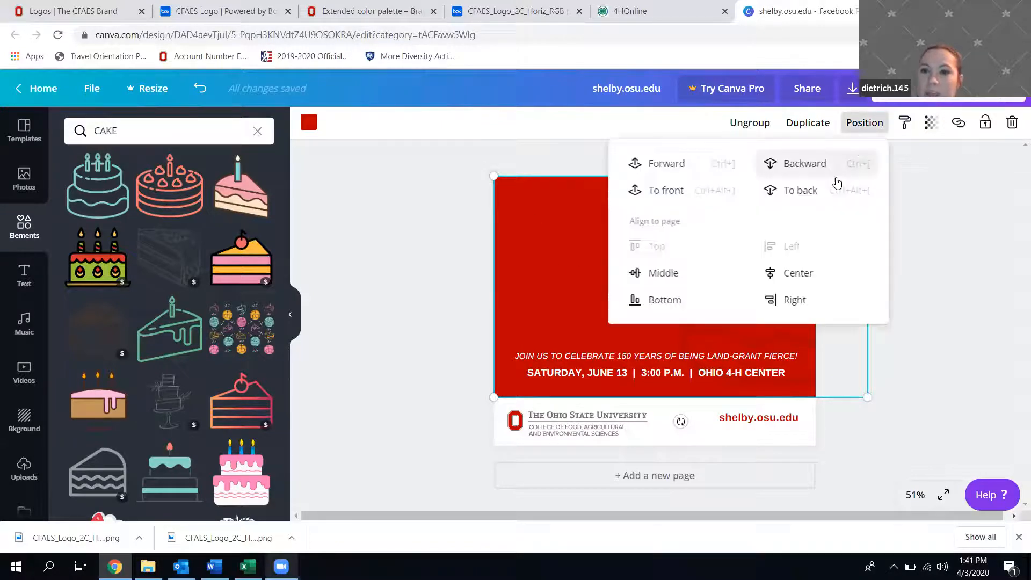
pyautogui.click(833, 190)
pyautogui.click(923, 199)
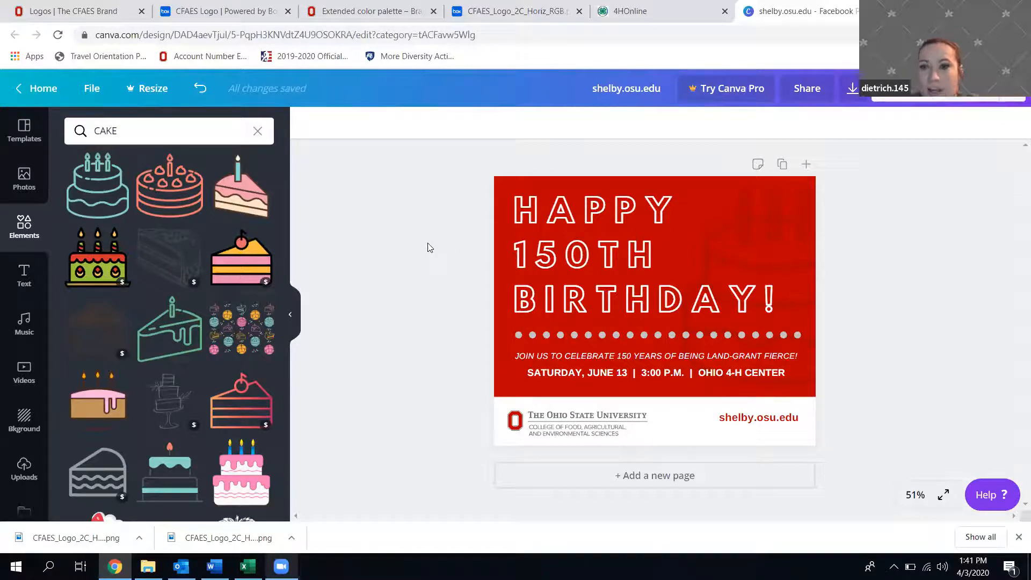
# Leave the post and open the existing "4-H Project Enrollment" design from the list of all designs.
pyautogui.moveTo(191, 161)
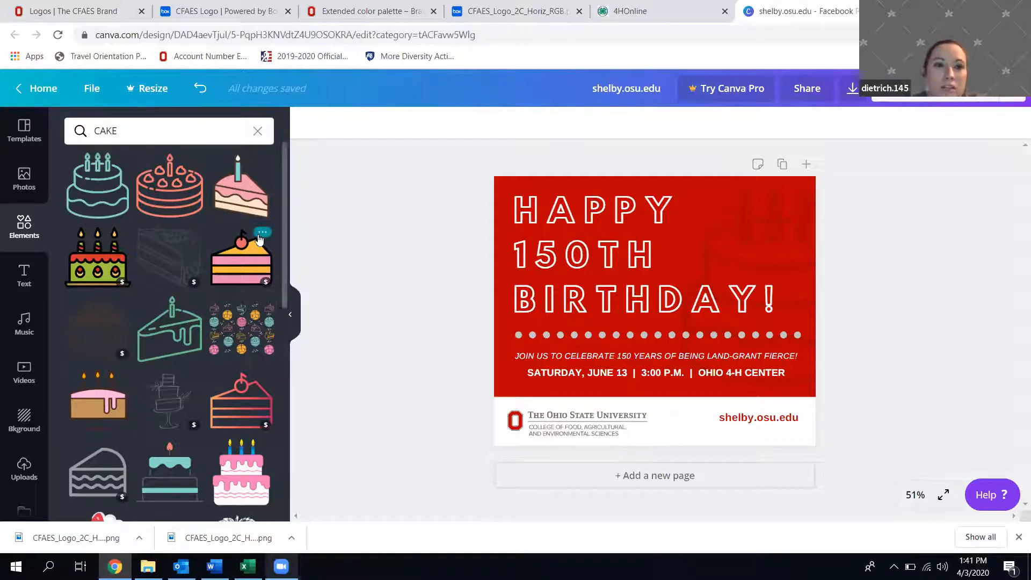
pyautogui.click(36, 93)
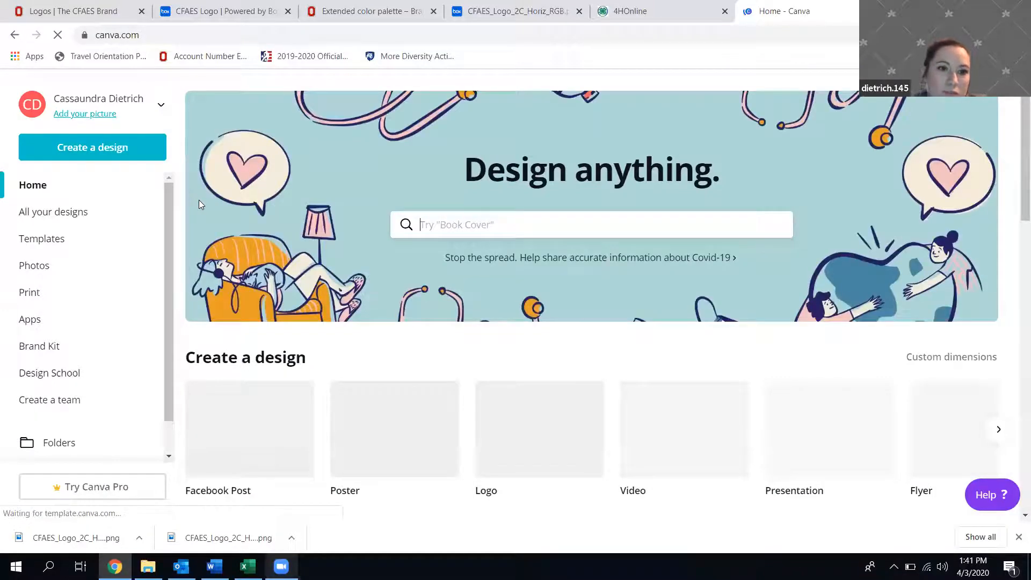
pyautogui.click(76, 212)
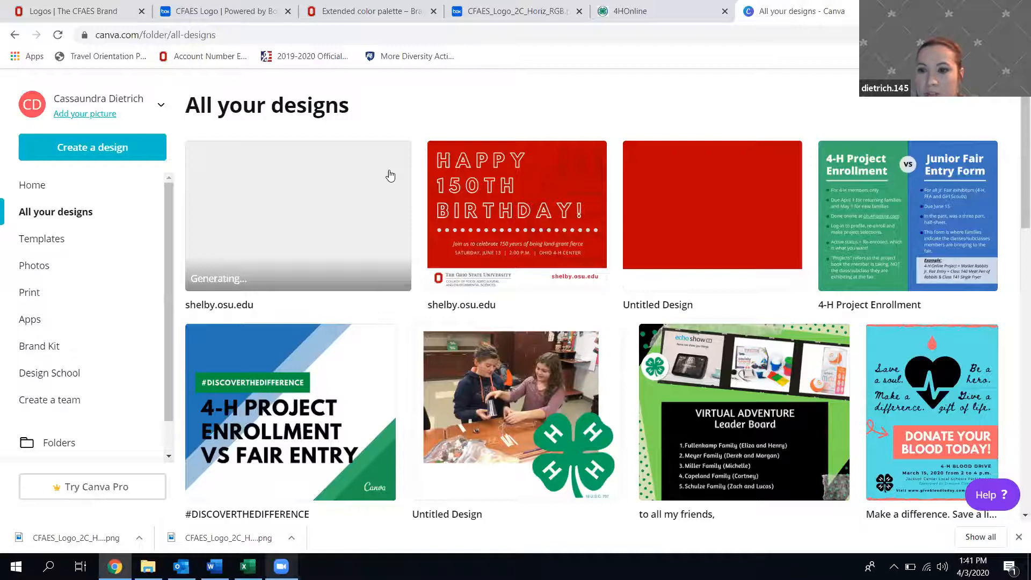
pyautogui.click(918, 237)
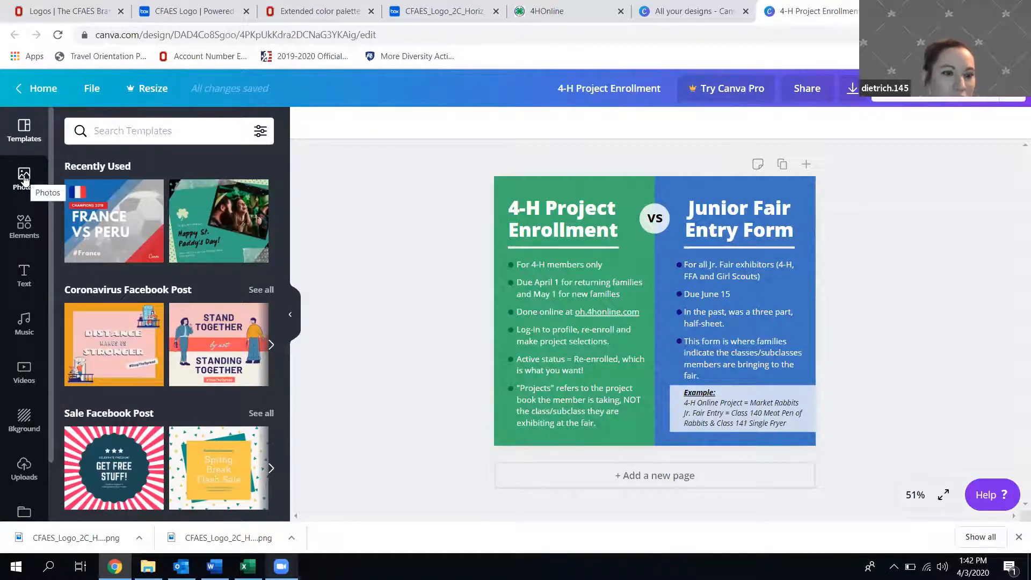
# Return to the list of all designs and look through the earlier 4-H flyers, event posts, banners and Clover Stem headers.
pyautogui.click(27, 93)
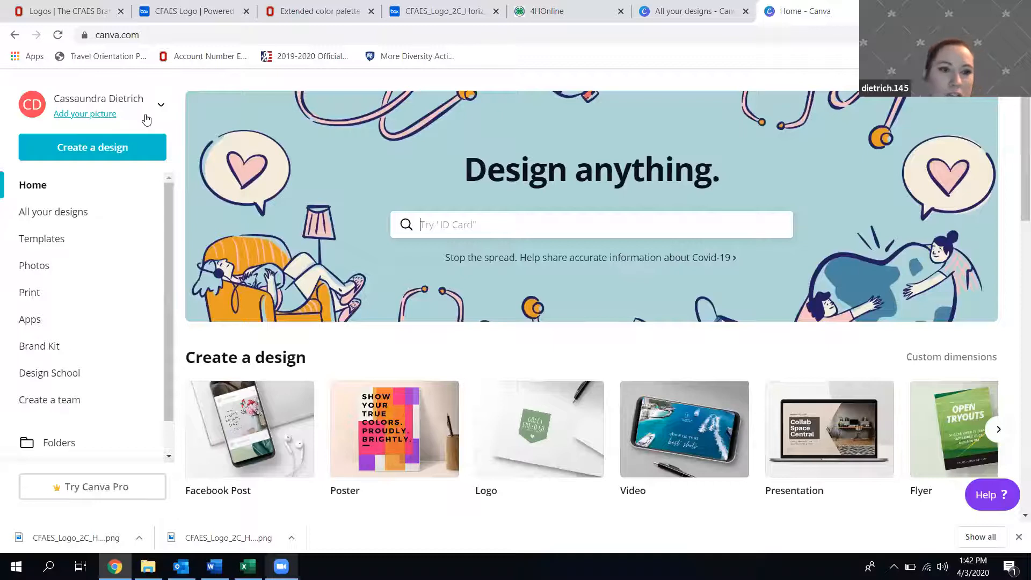
pyautogui.click(53, 212)
pyautogui.scroll(-2, 807, 284)
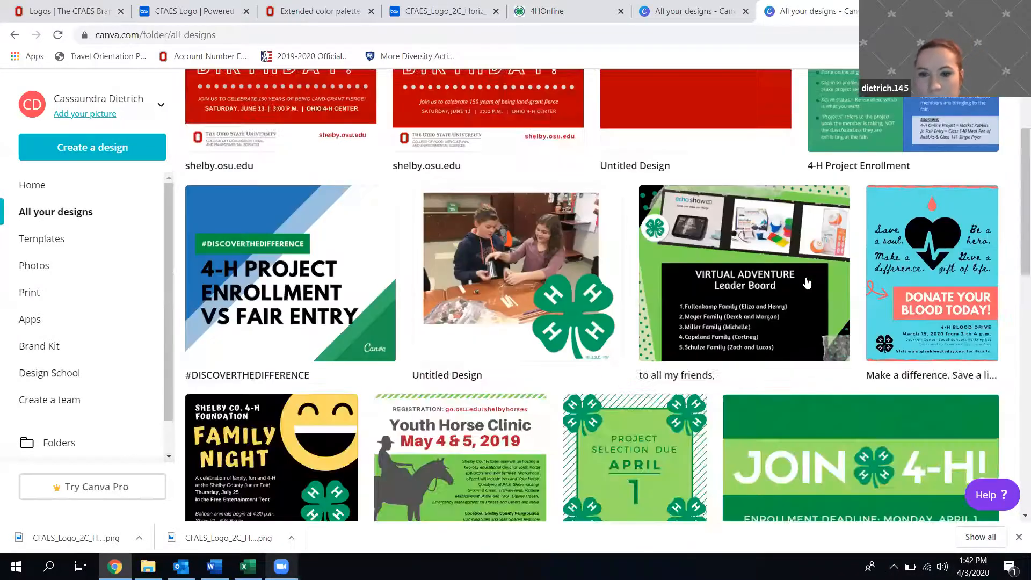
pyautogui.scroll(-3, 787, 376)
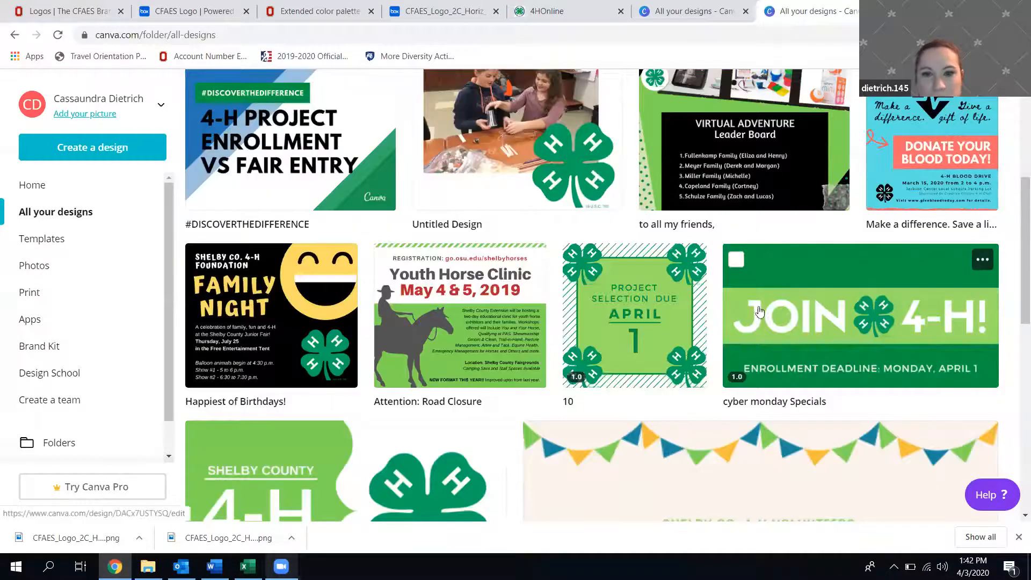
pyautogui.scroll(-1, 503, 221)
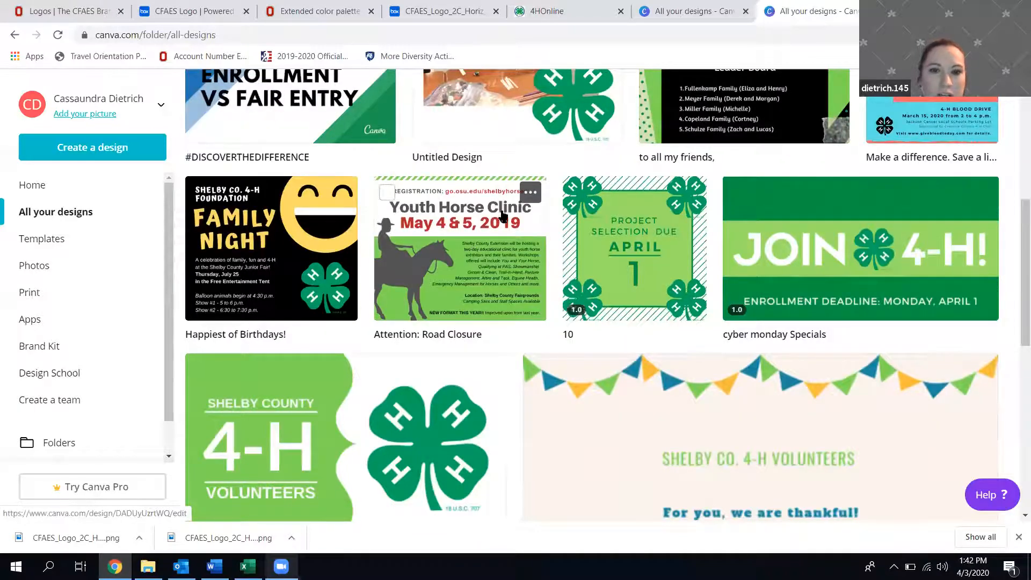
pyautogui.scroll(-4, 474, 261)
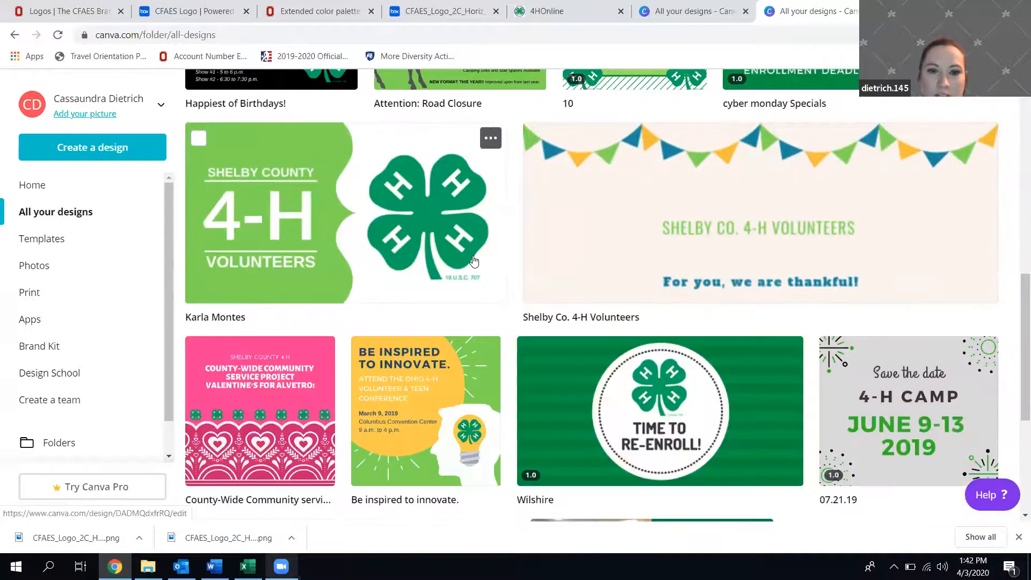
pyautogui.scroll(-6, 473, 261)
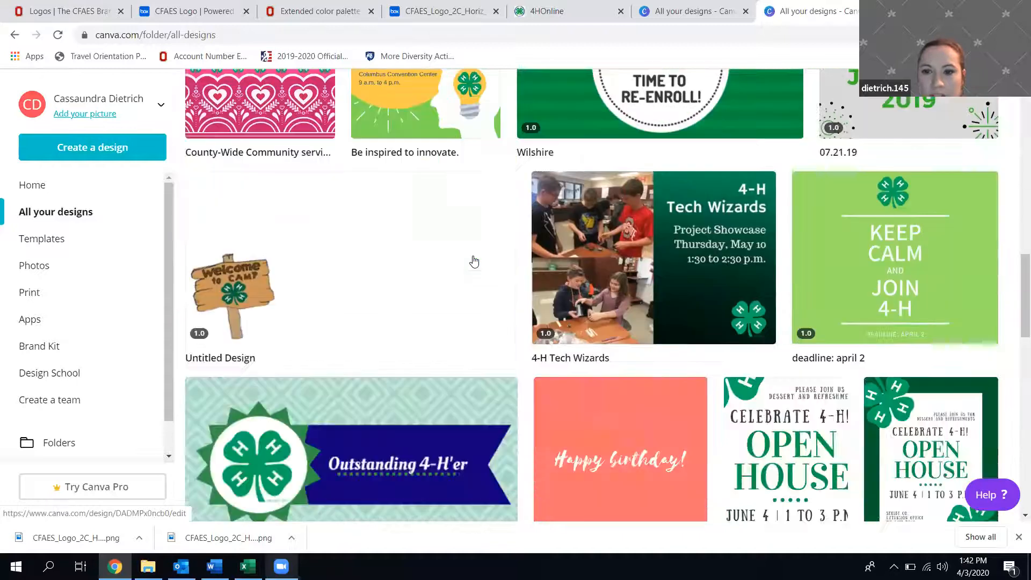
pyautogui.scroll(-7, 474, 262)
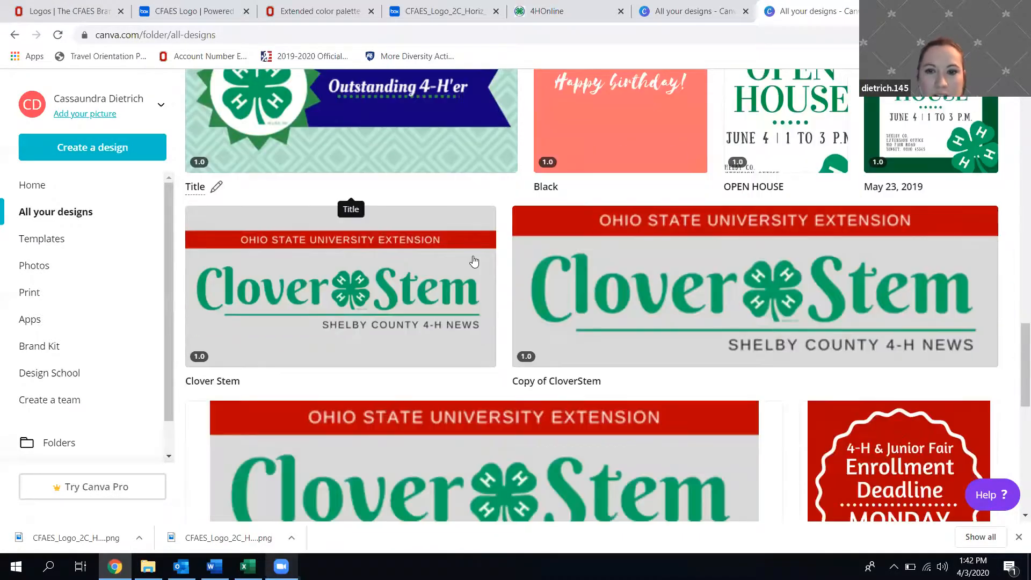
pyautogui.scroll(-1, 606, 239)
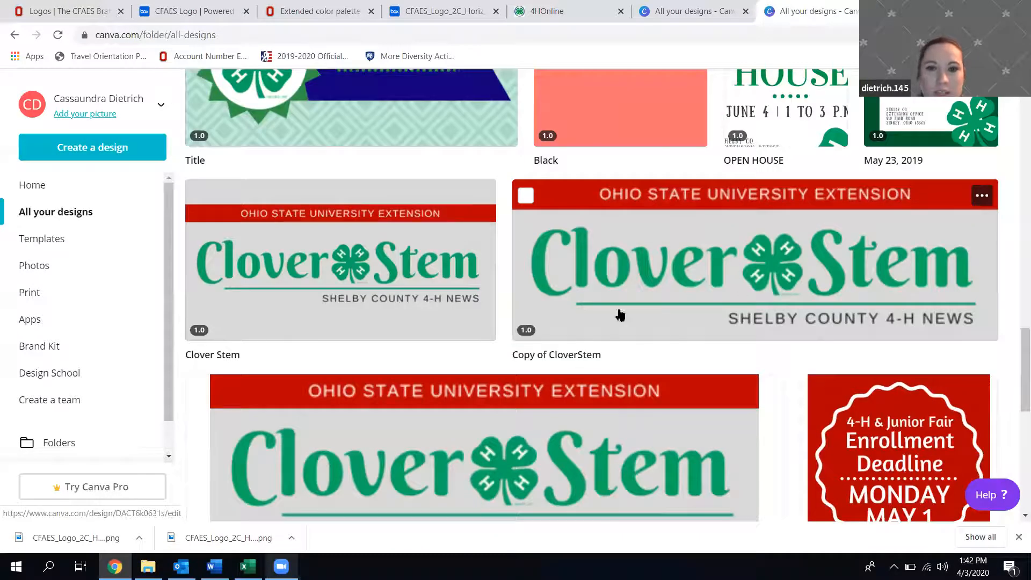
pyautogui.scroll(-3, 465, 258)
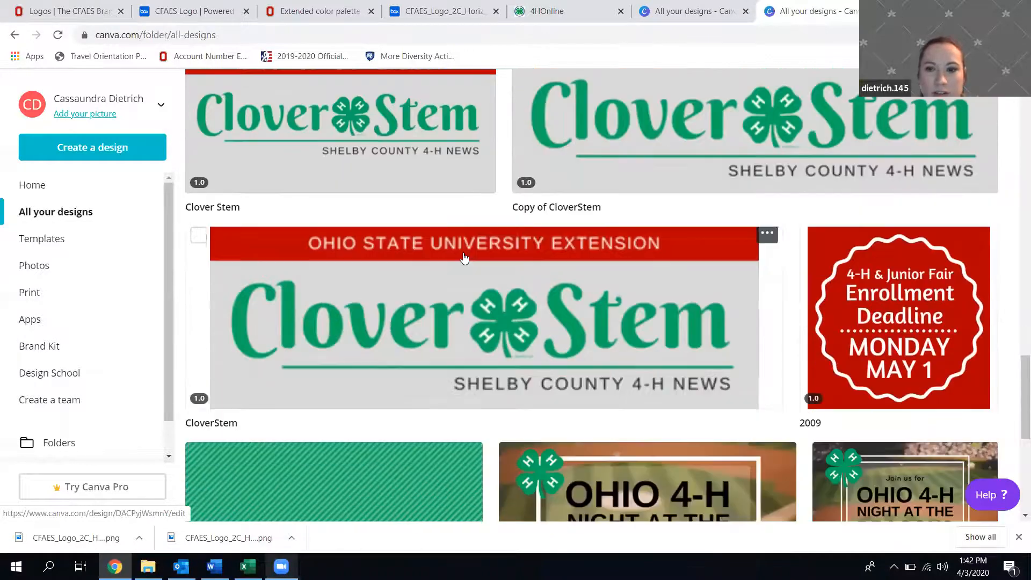
pyautogui.scroll(-7, 464, 258)
pyautogui.scroll(3, 465, 258)
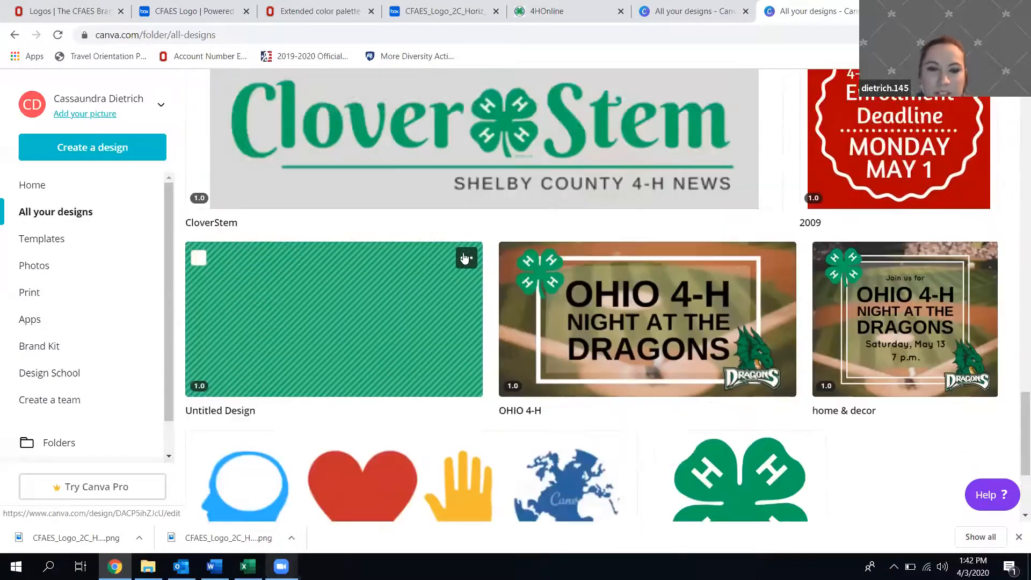
pyautogui.scroll(15, 465, 258)
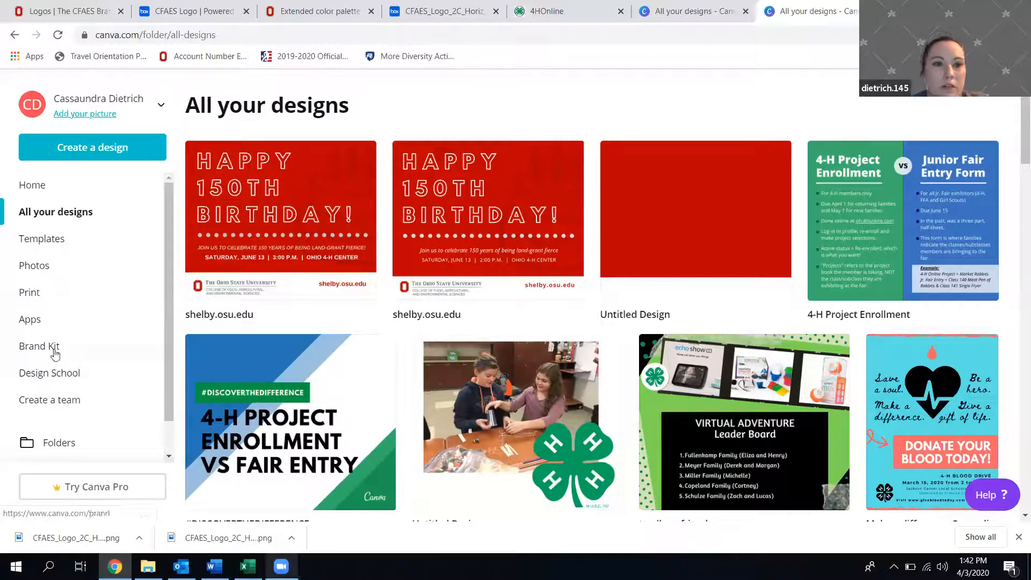
# Open Canva's Design School and look through its featured classroom course, the Courses and the Tutorials.
pyautogui.click(47, 376)
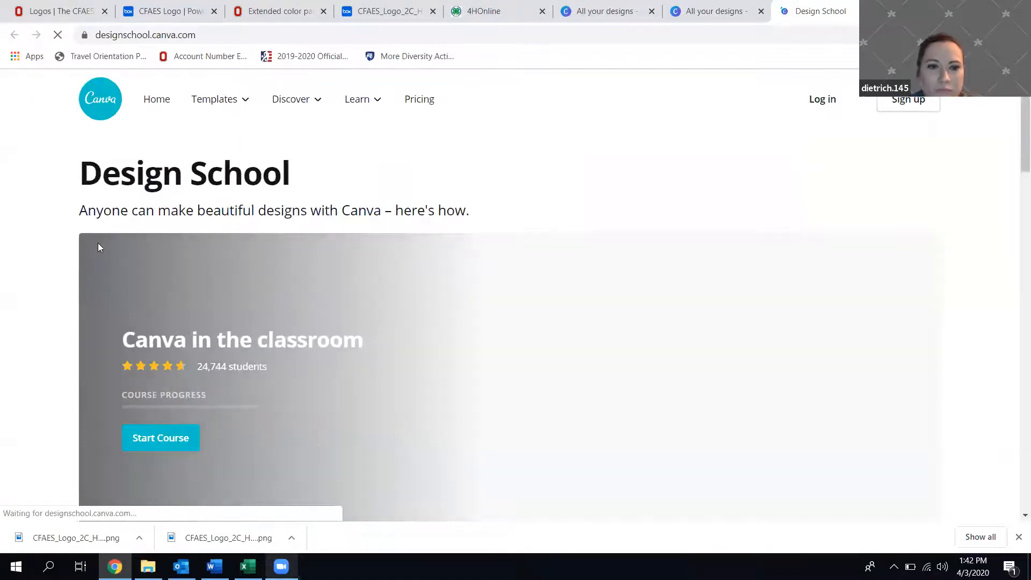
pyautogui.scroll(-1, 47, 266)
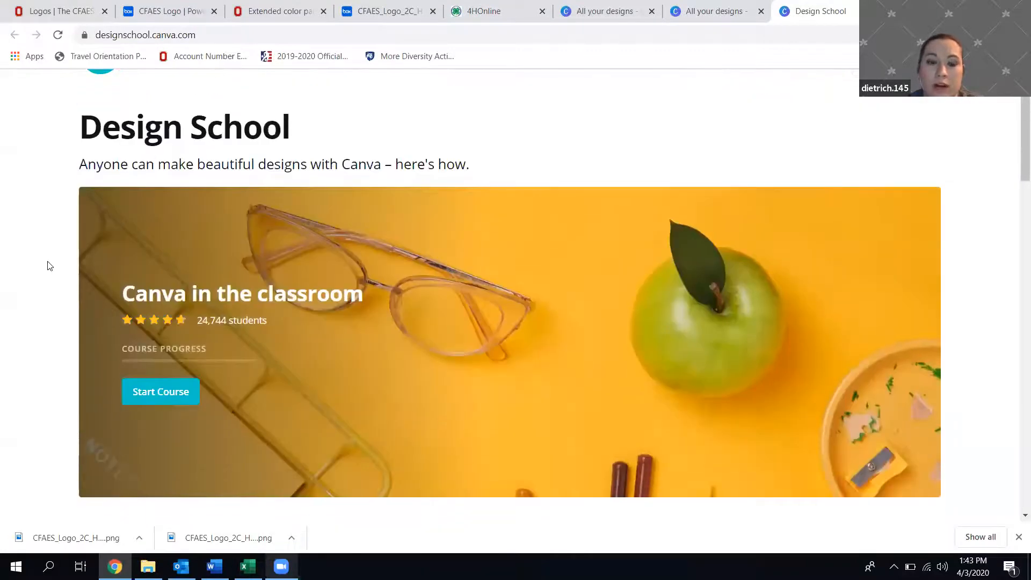
pyautogui.scroll(-2, 50, 265)
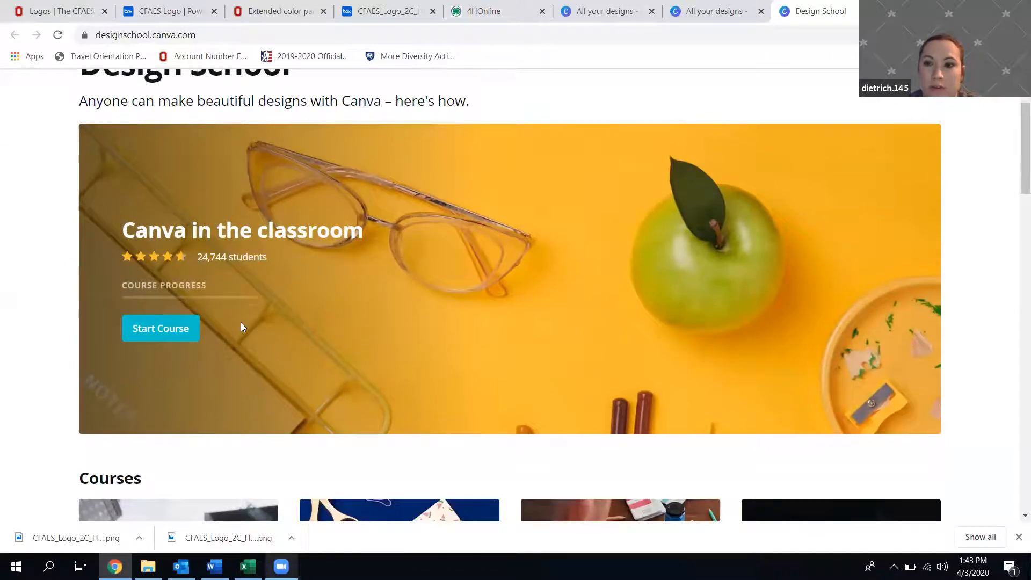
pyautogui.scroll(-5, 240, 324)
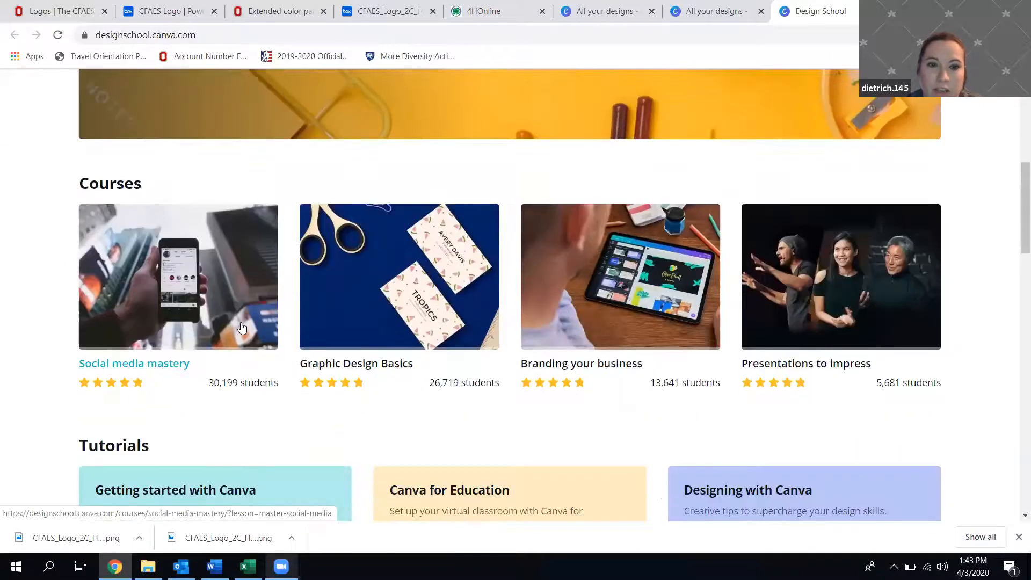
pyautogui.scroll(-10, 241, 326)
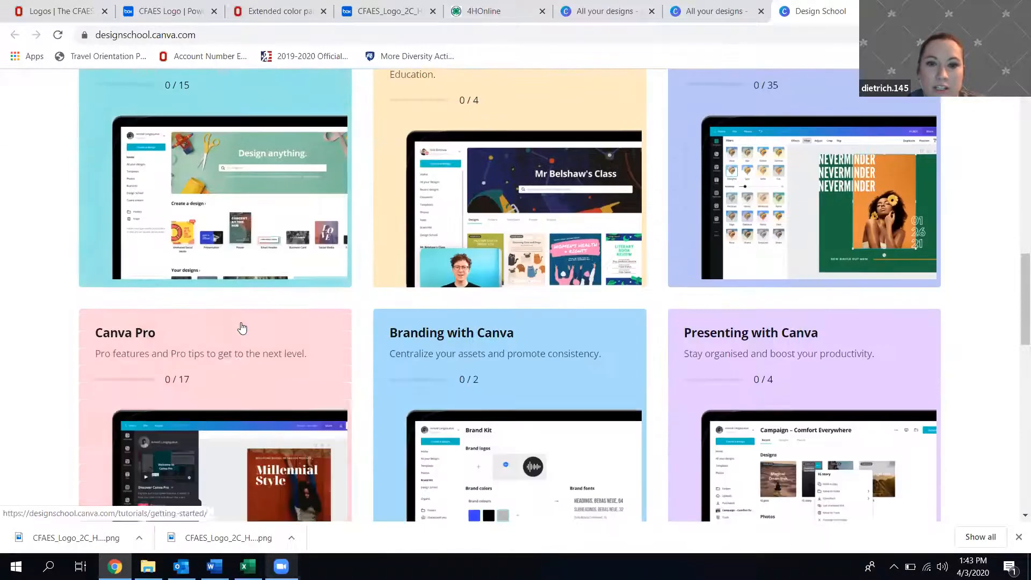
pyautogui.scroll(-4, 241, 328)
pyautogui.scroll(9, 242, 328)
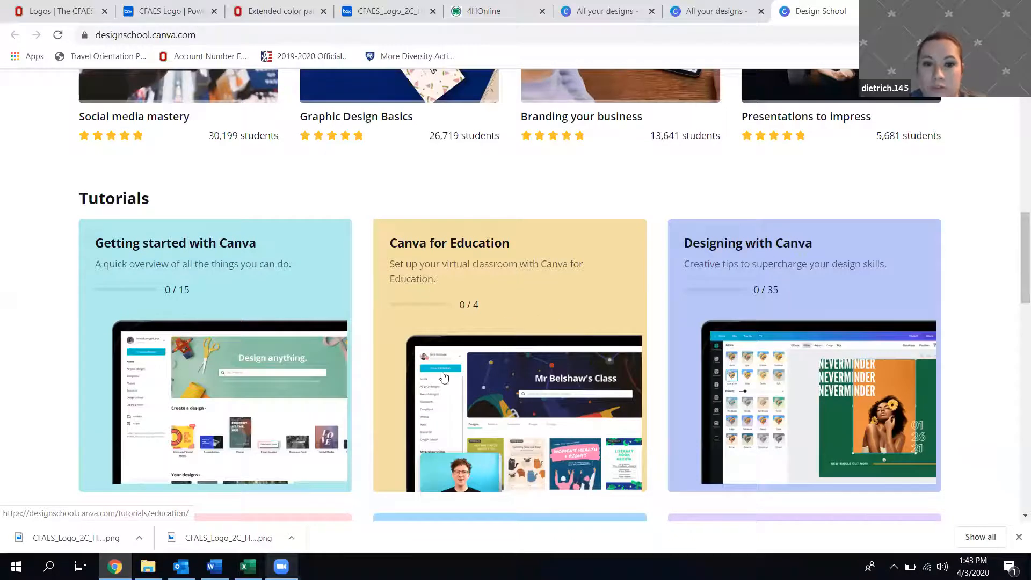
pyautogui.scroll(-1, 580, 215)
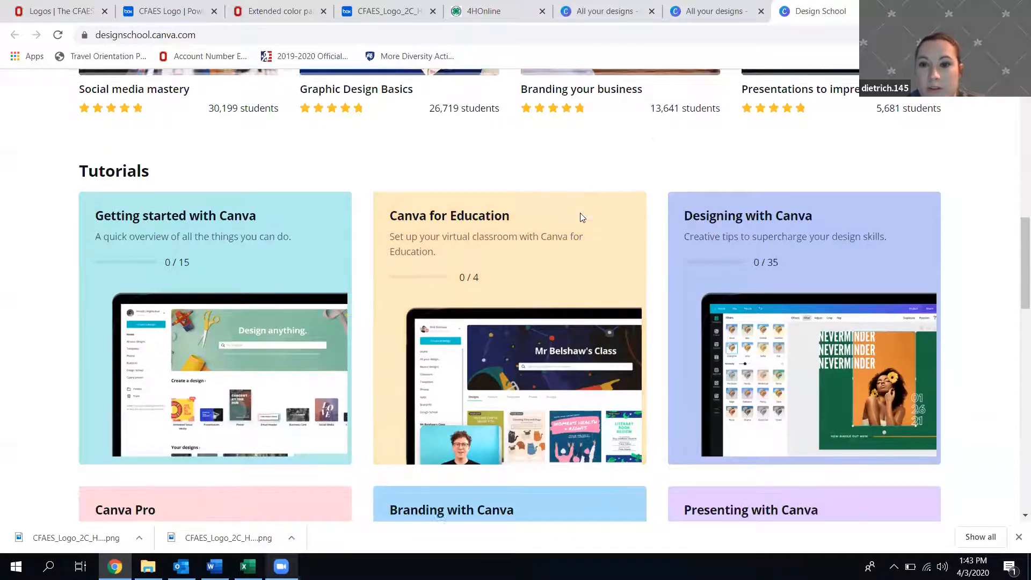
pyautogui.scroll(-6, 574, 214)
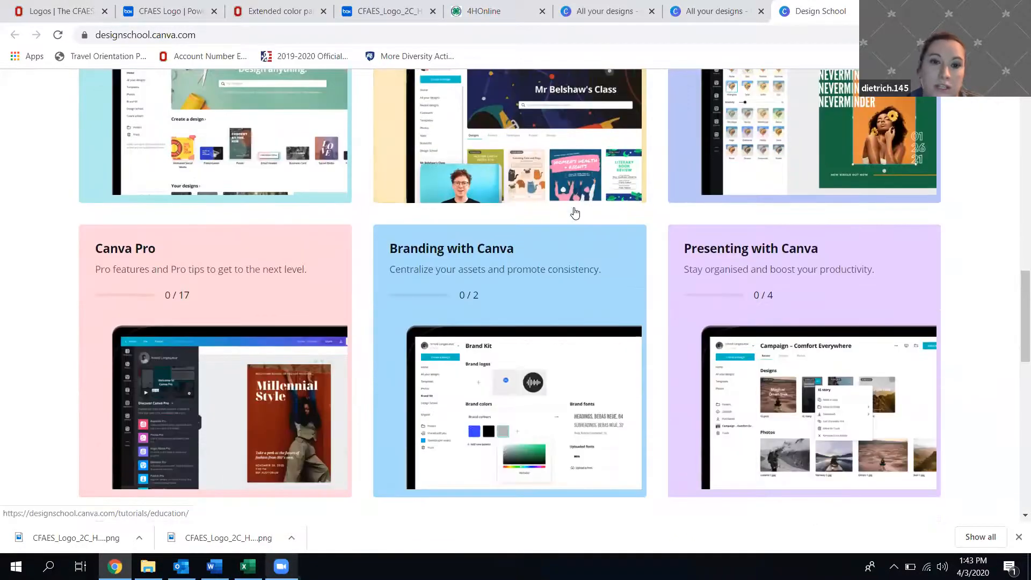
pyautogui.scroll(-1, 575, 214)
pyautogui.scroll(12, 574, 212)
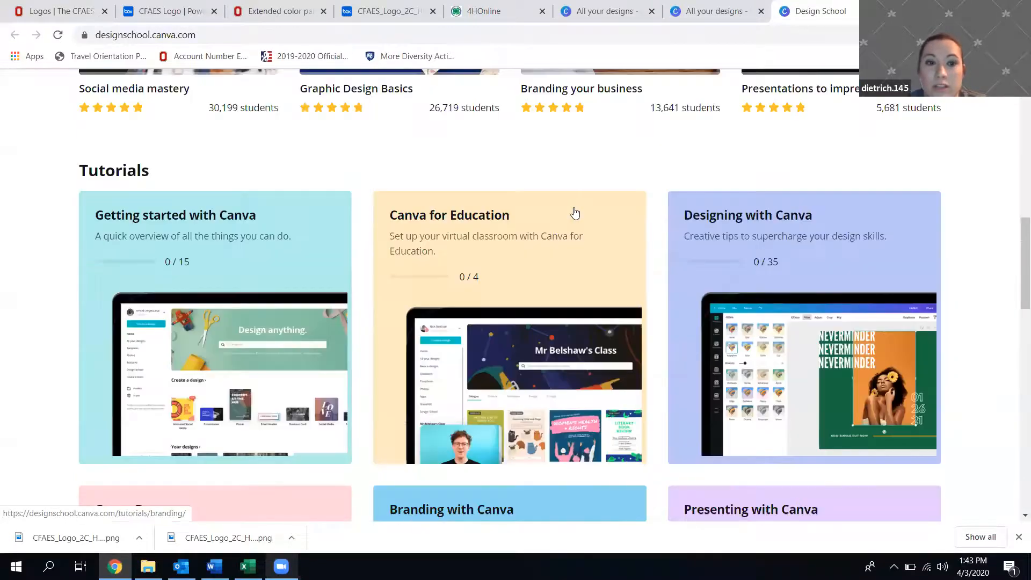
pyautogui.scroll(7, 574, 212)
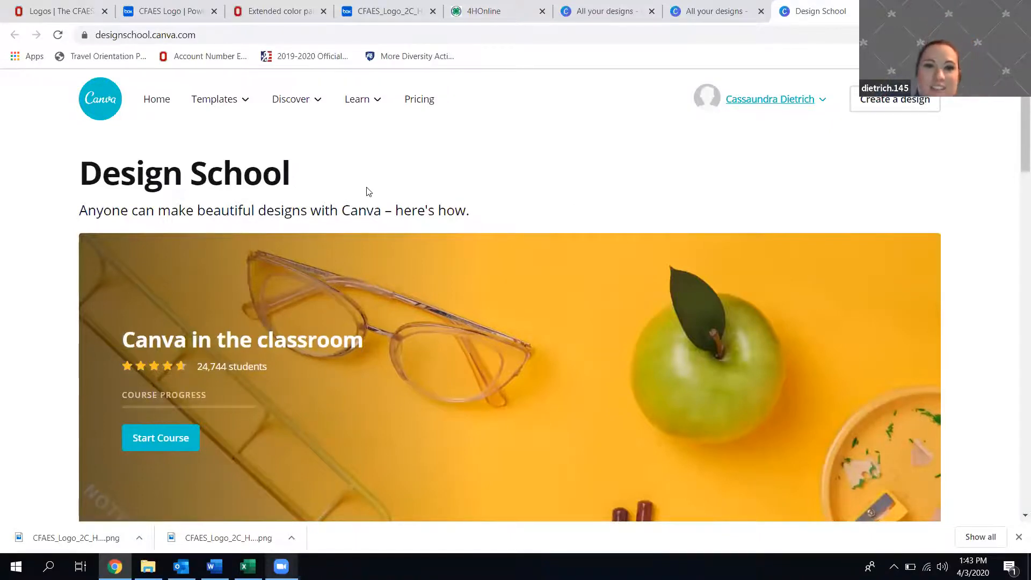
# Go through the Design School page again, from the Courses and Tutorials down to the Events section.
pyautogui.moveTo(374, 99)
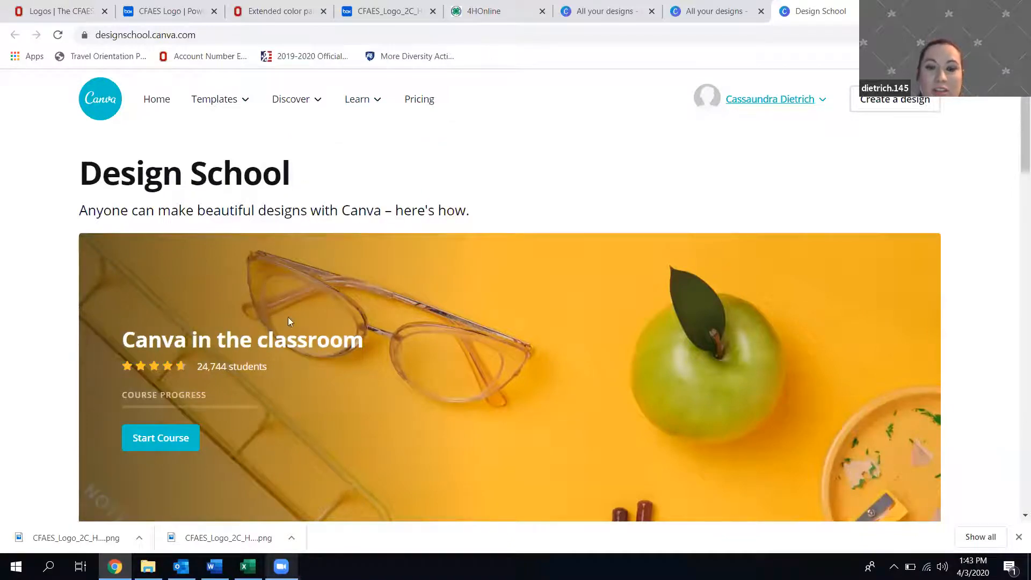
pyautogui.scroll(-8, 443, 182)
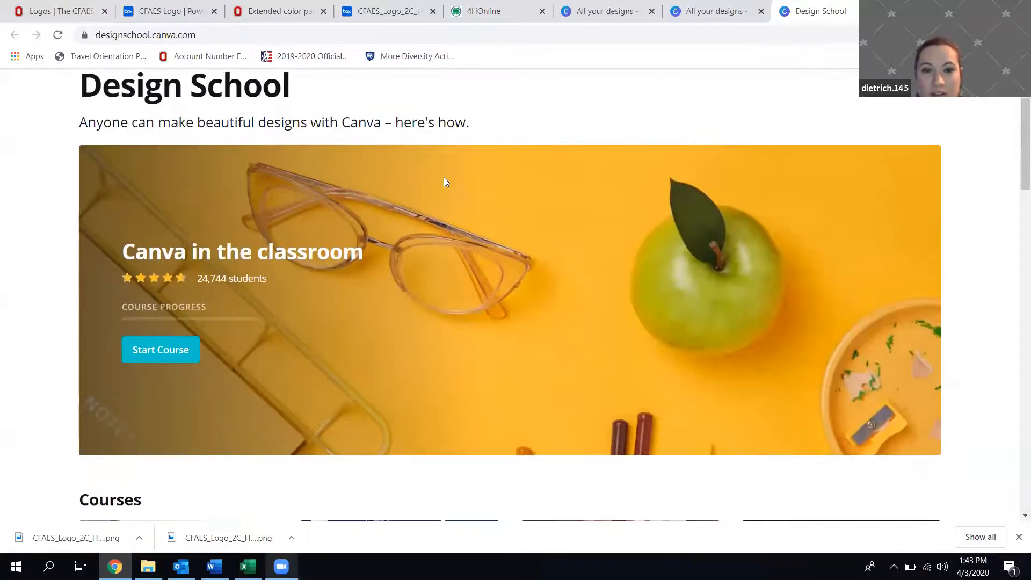
pyautogui.scroll(-1, 444, 180)
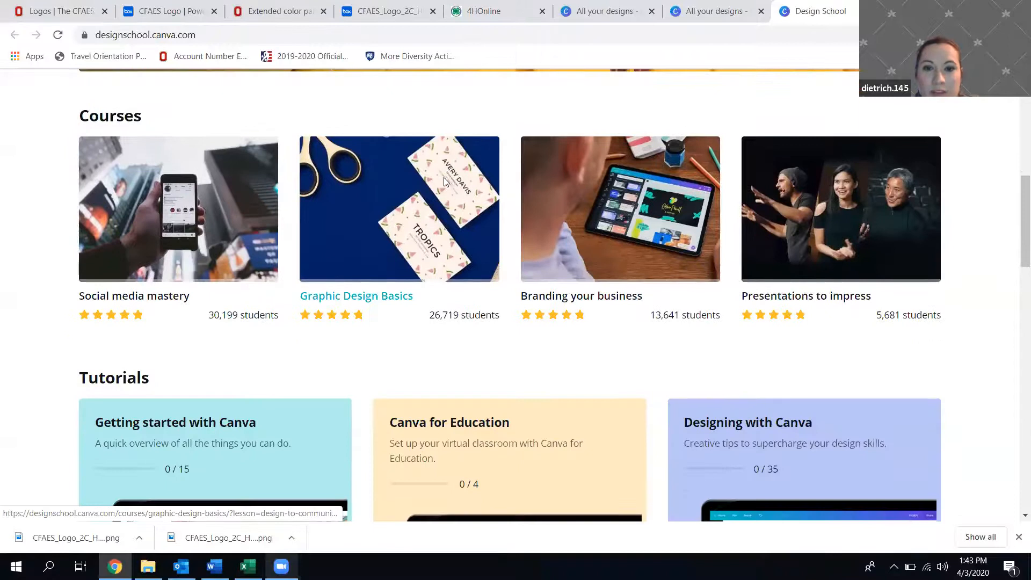
pyautogui.scroll(2, 444, 177)
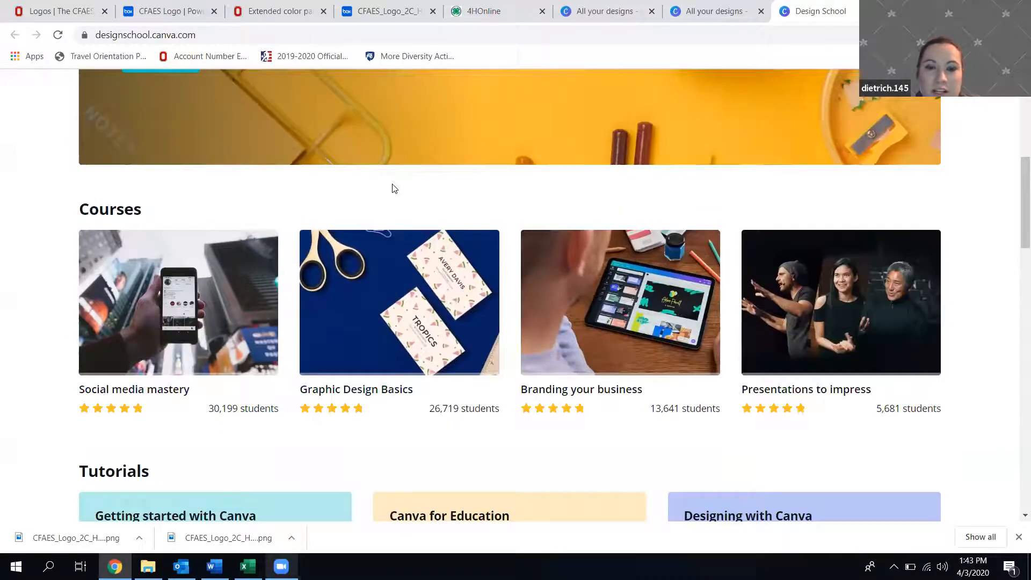
pyautogui.scroll(1, 395, 188)
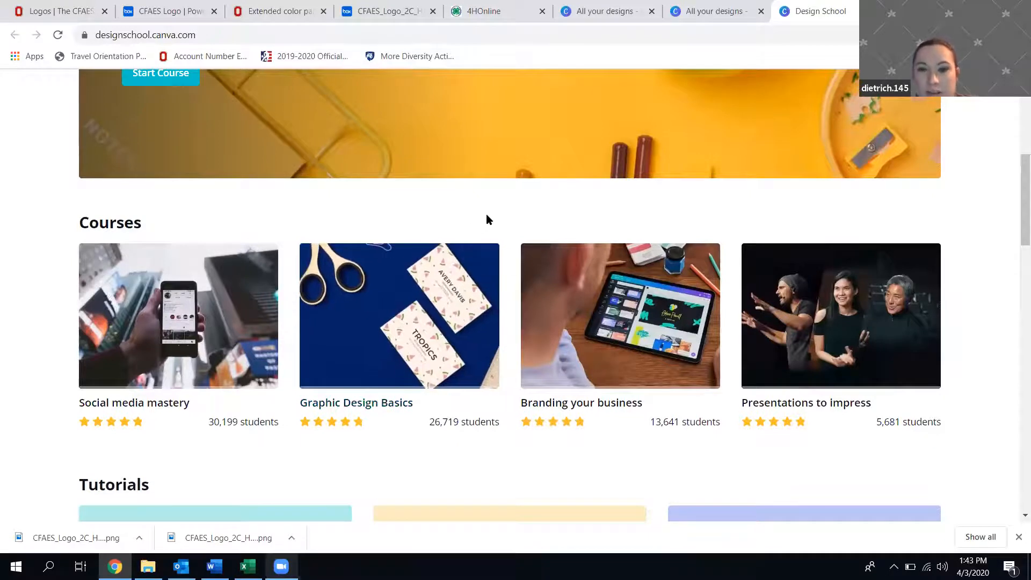
pyautogui.scroll(-5, 488, 219)
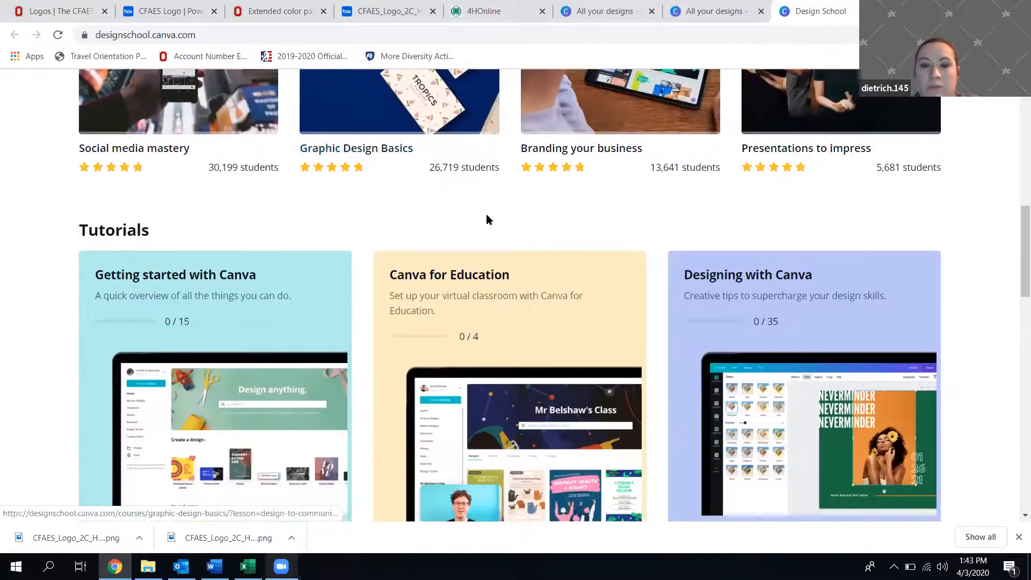
pyautogui.scroll(-8, 487, 219)
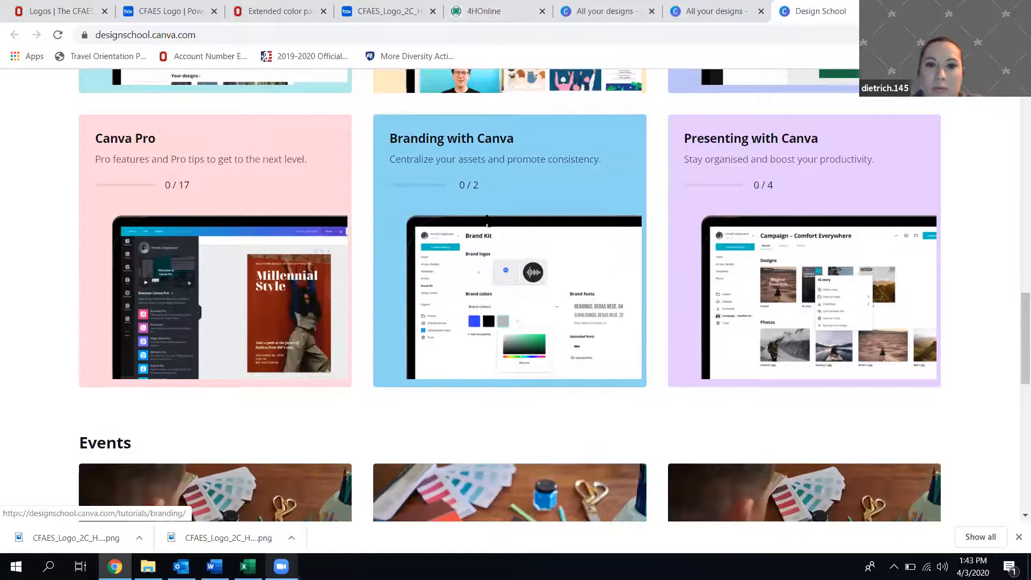
pyautogui.scroll(-2, 480, 351)
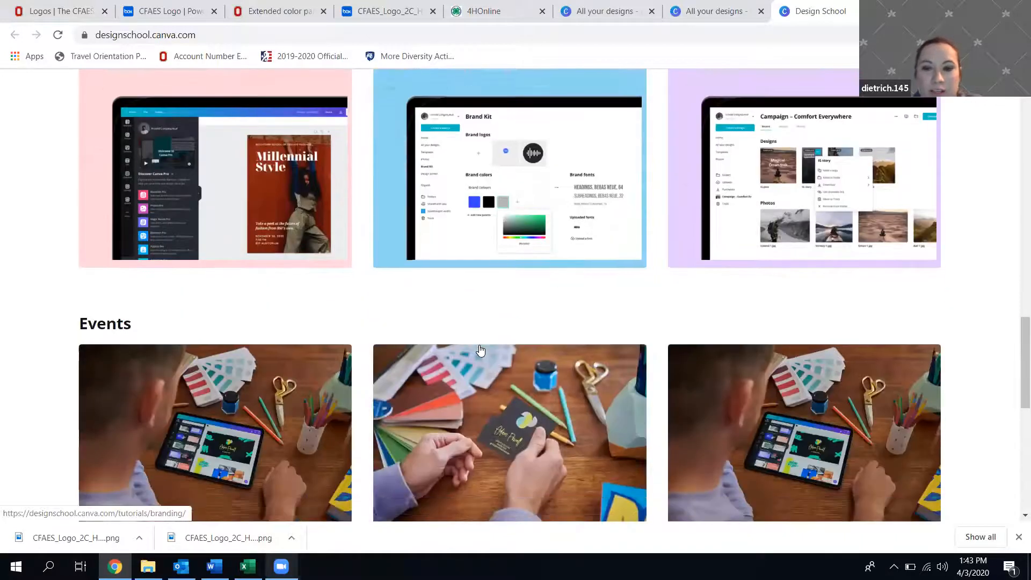
pyautogui.scroll(-4, 481, 351)
pyautogui.scroll(4, 481, 350)
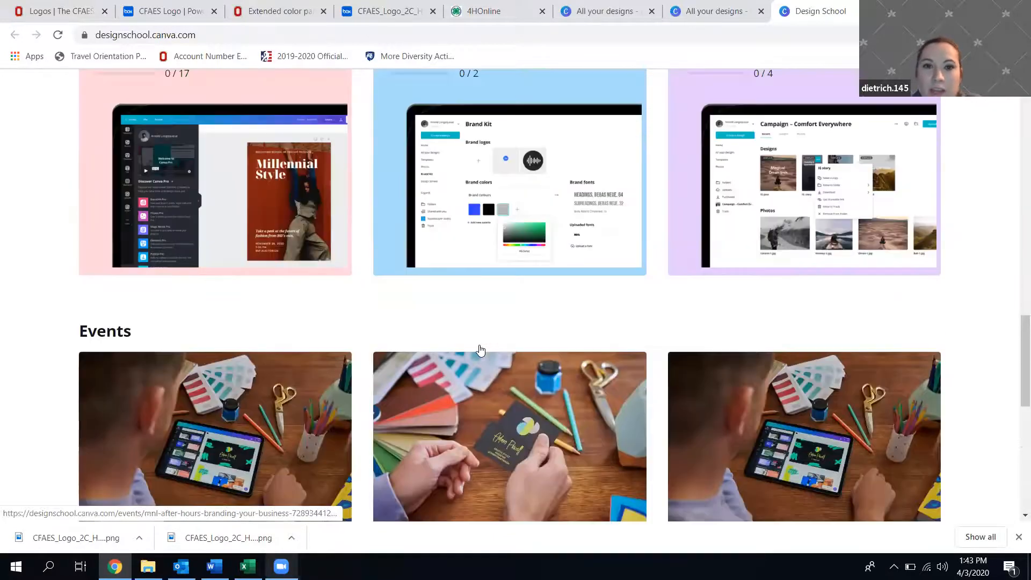
pyautogui.scroll(15, 481, 350)
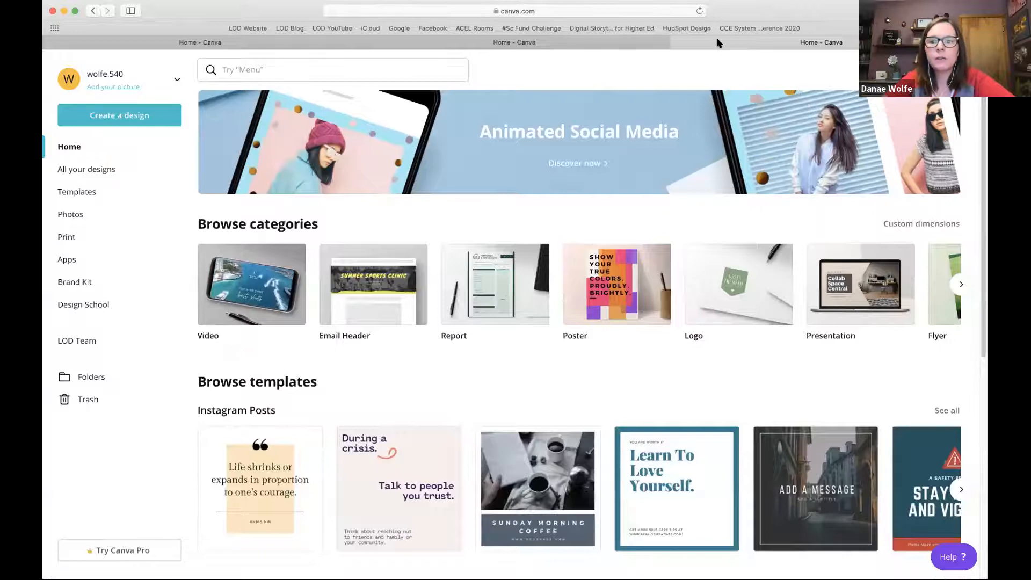
# Create a blank 1080p video design and fill it with the free Earth-from-space video template.
pyautogui.click(474, 269)
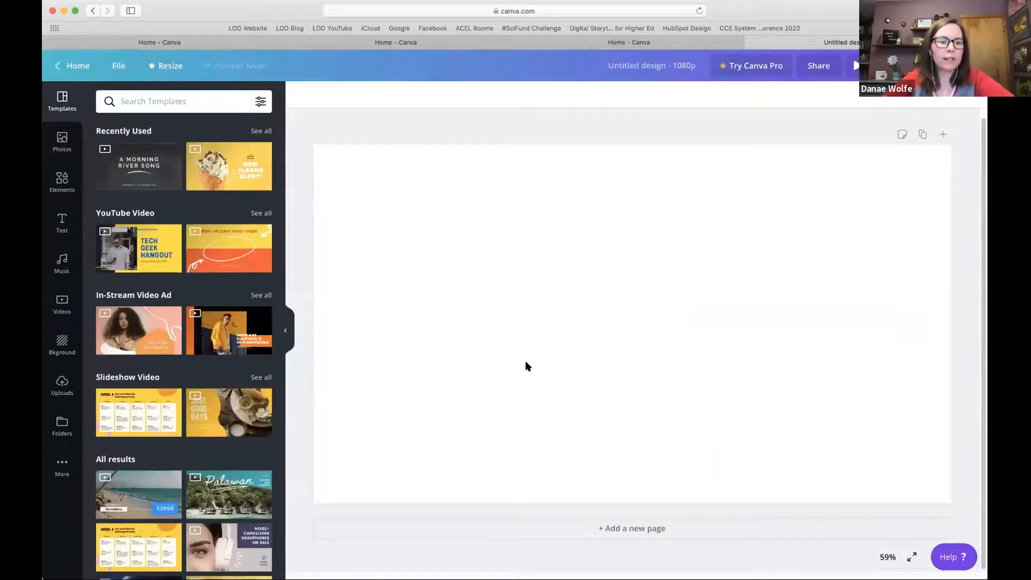
pyautogui.scroll(-2, 227, 287)
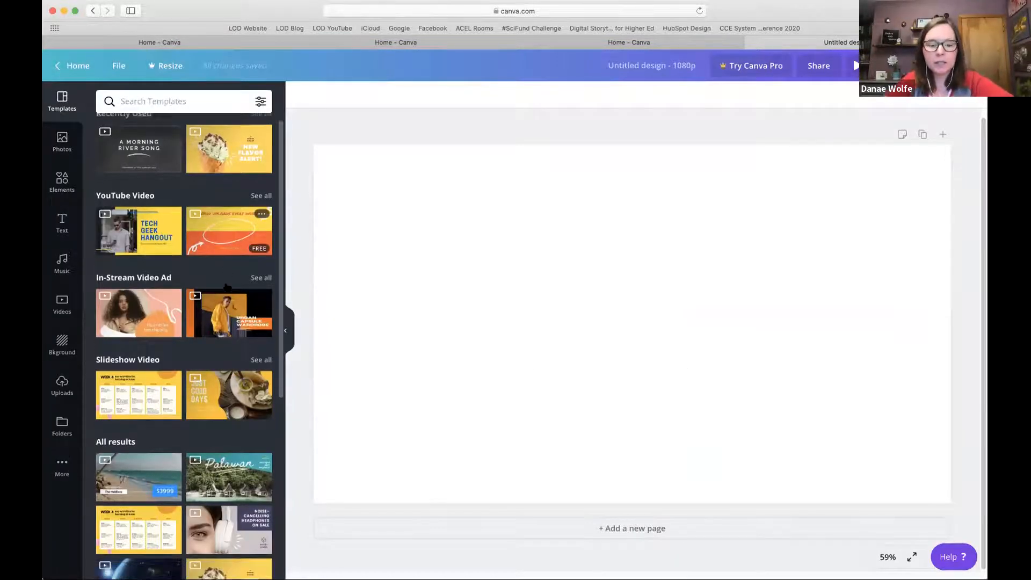
pyautogui.scroll(-5, 227, 288)
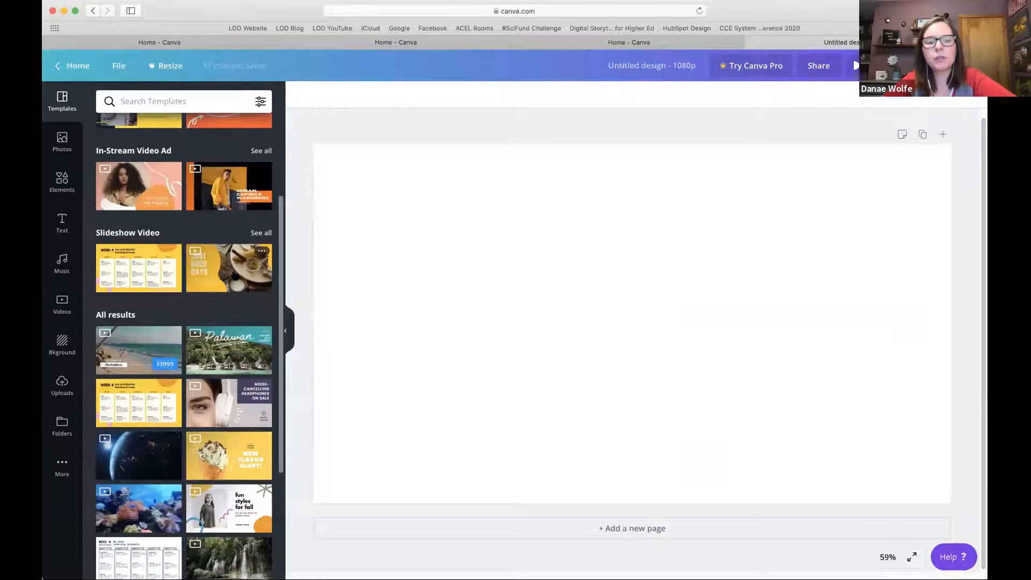
pyautogui.scroll(3, 228, 310)
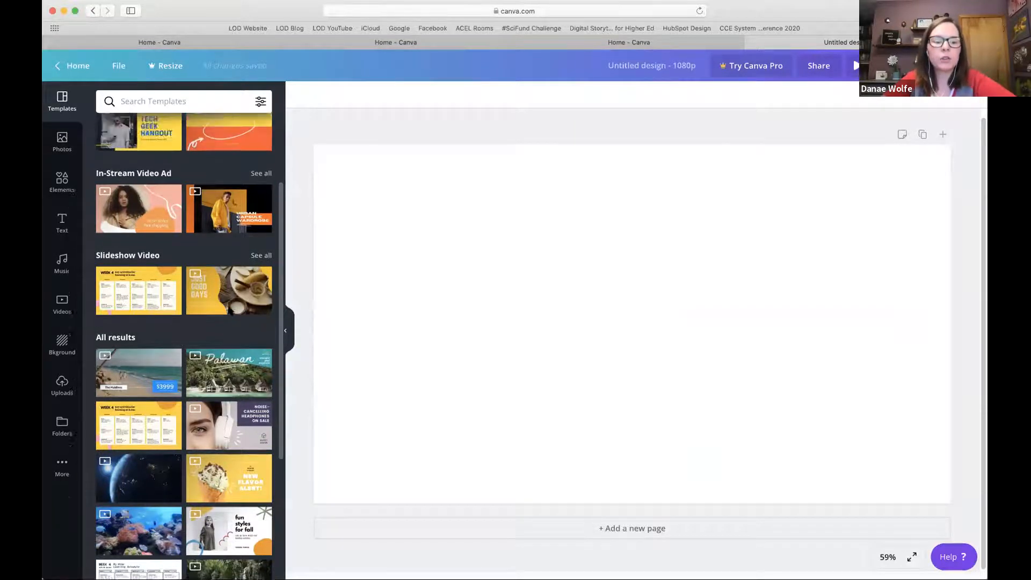
pyautogui.scroll(-3, 150, 171)
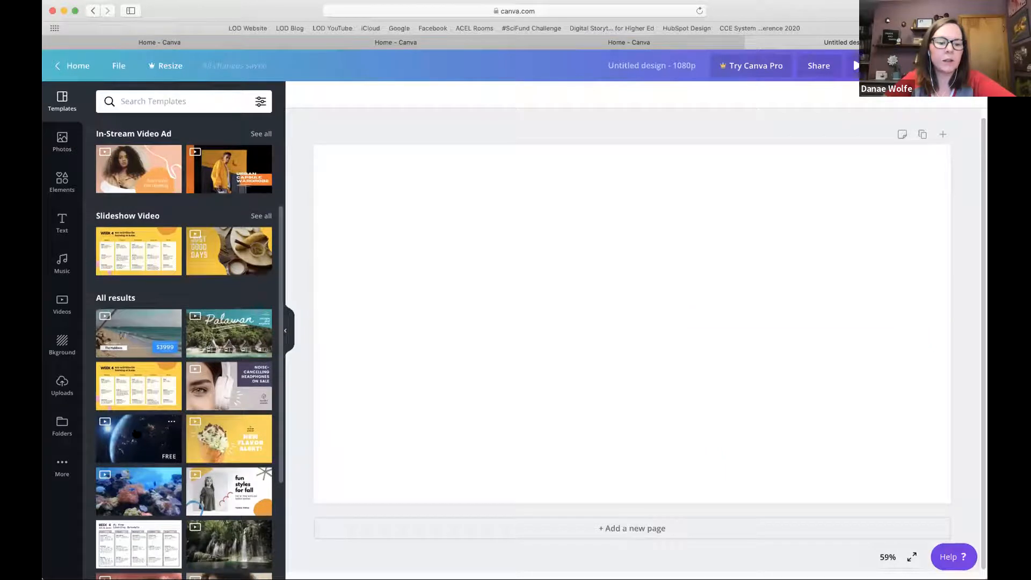
pyautogui.click(128, 434)
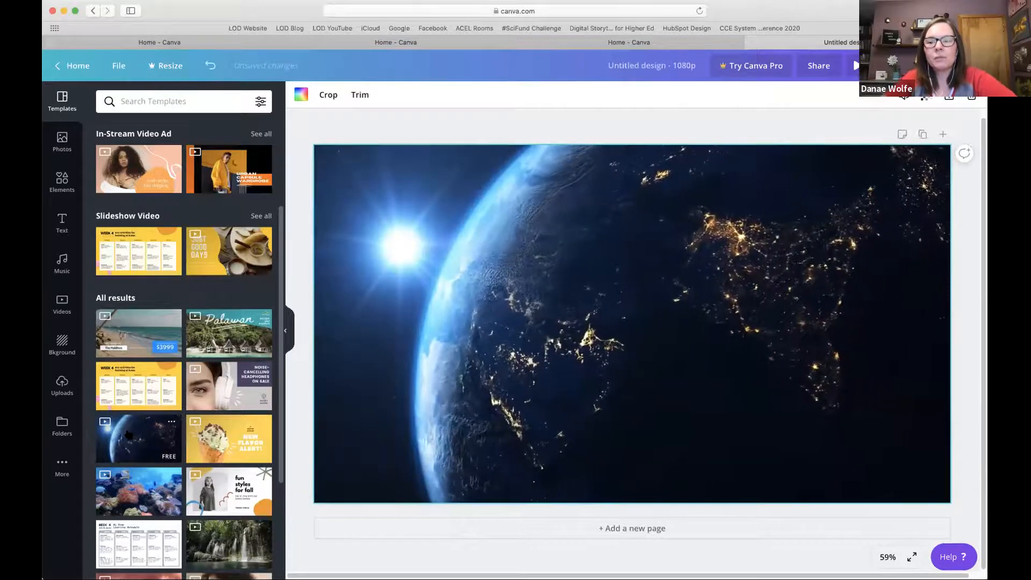
# Replace the Earth video with the recently used "A Morning River Song" video template.
pyautogui.scroll(3, 182, 326)
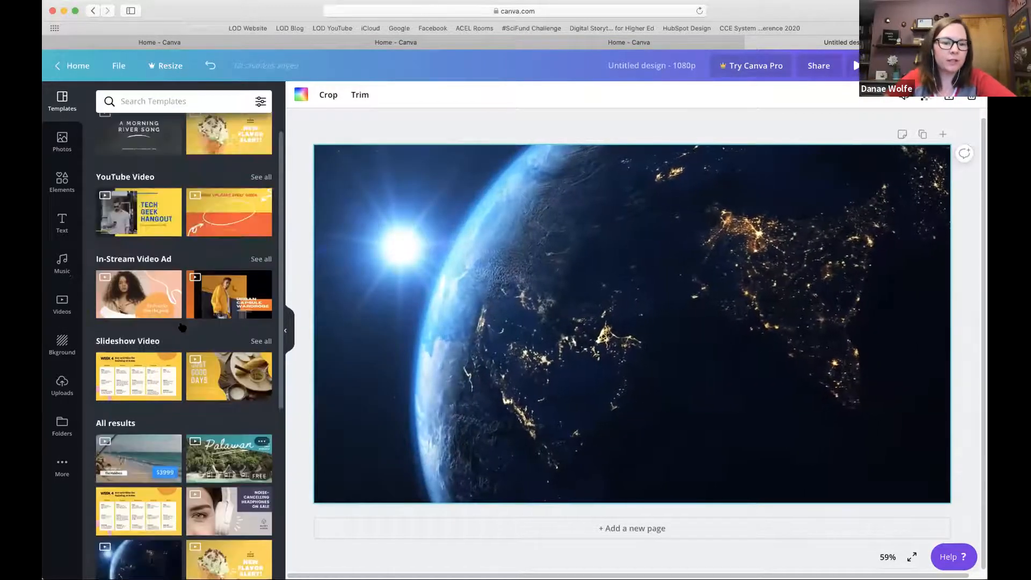
pyautogui.scroll(1, 182, 327)
pyautogui.click(156, 176)
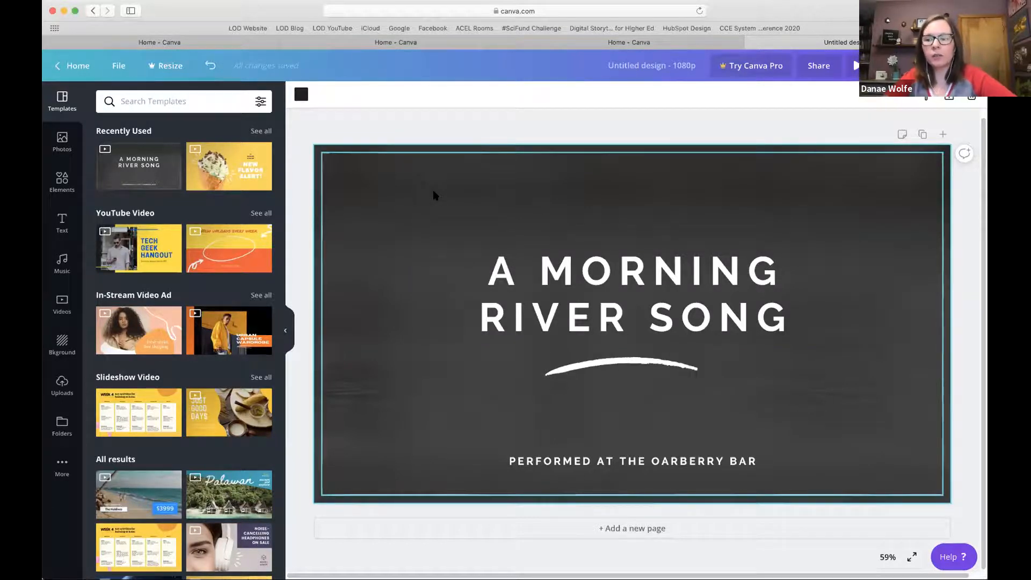
# Try the purple-and-teal polygon background and the multicoloured smoke background behind the title.
pyautogui.click(378, 186)
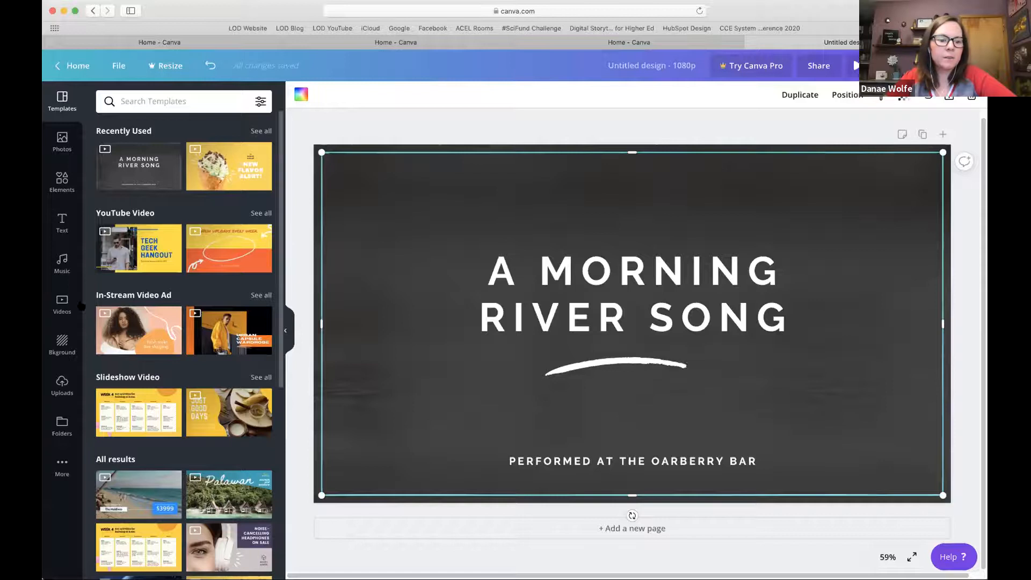
pyautogui.click(65, 343)
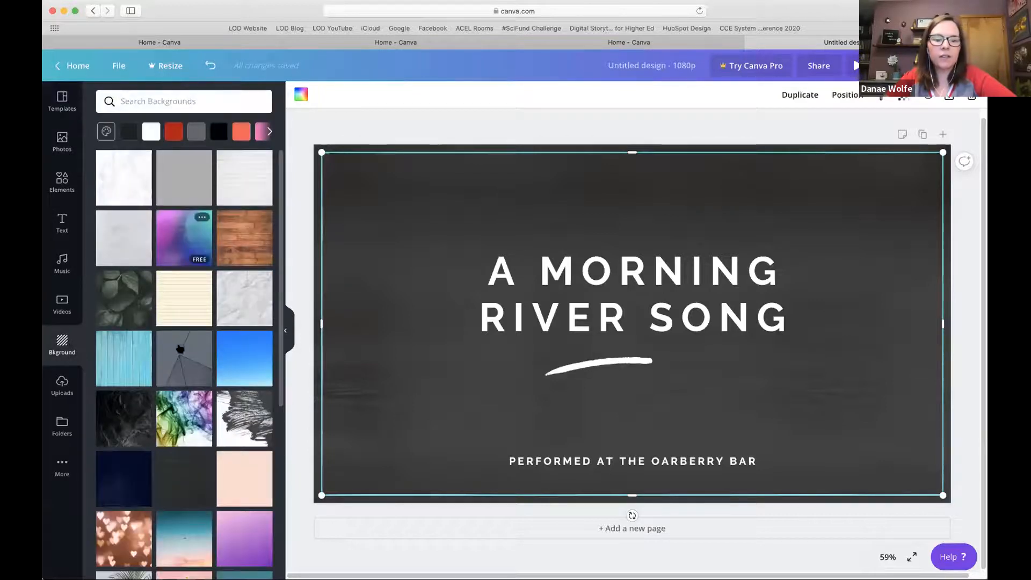
pyautogui.click(188, 253)
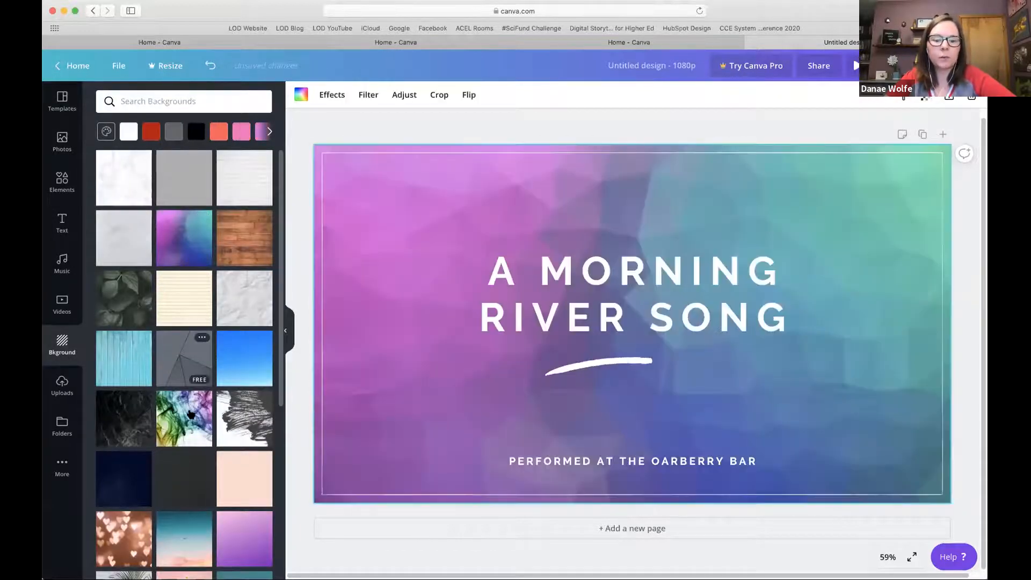
pyautogui.click(191, 414)
# Set the video page's background to the teal sky with white clouds.
pyautogui.scroll(-3, 192, 398)
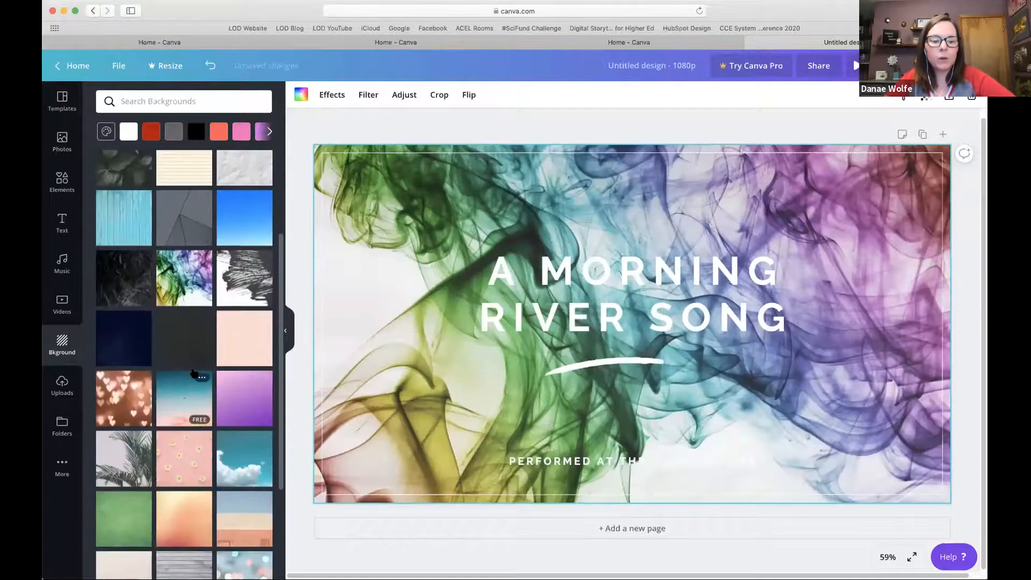
pyautogui.scroll(-5, 195, 374)
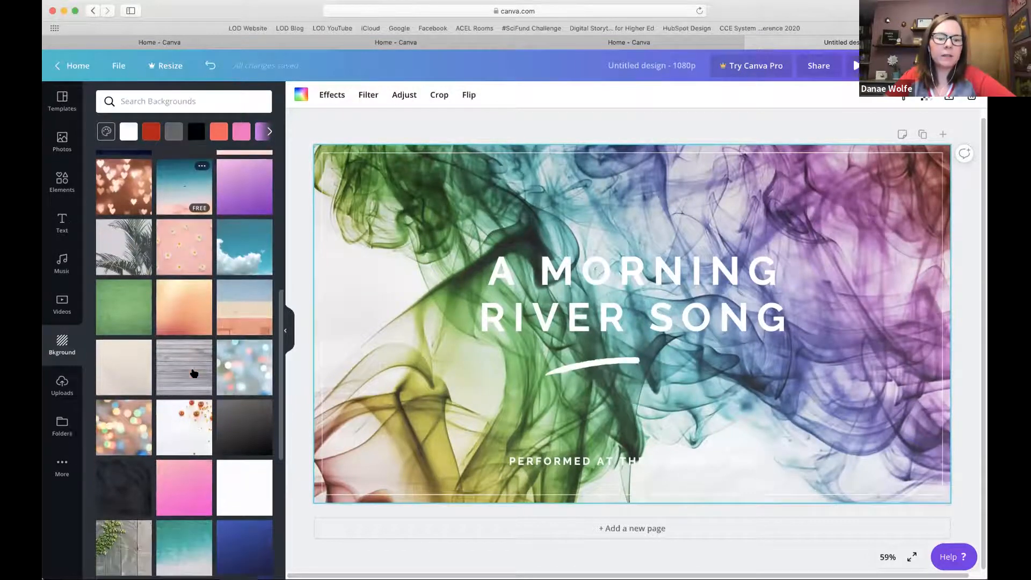
pyautogui.click(243, 234)
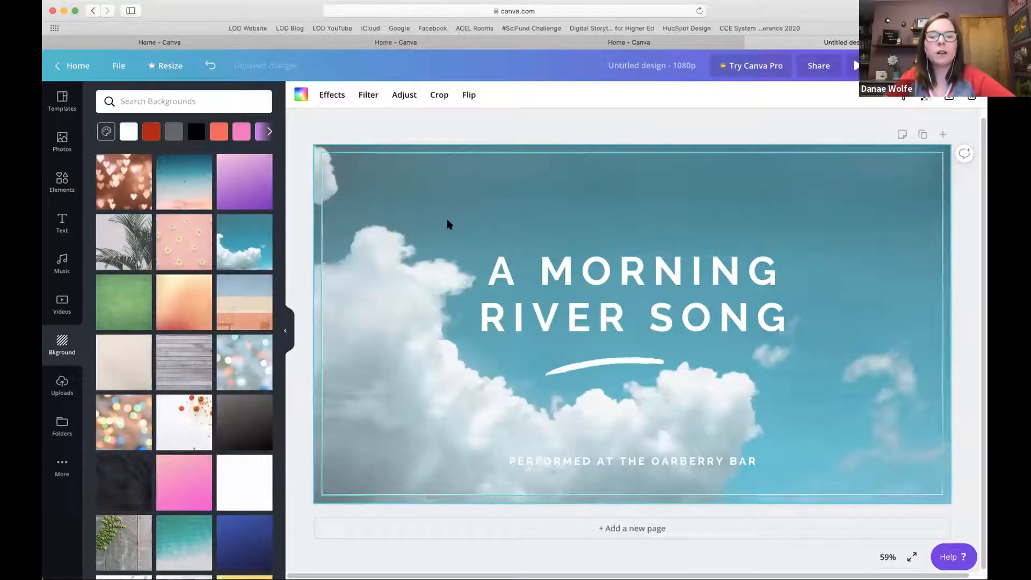
# Replace the title text "A Morning River Song" with "MINDFULNESS".
pyautogui.click(591, 272)
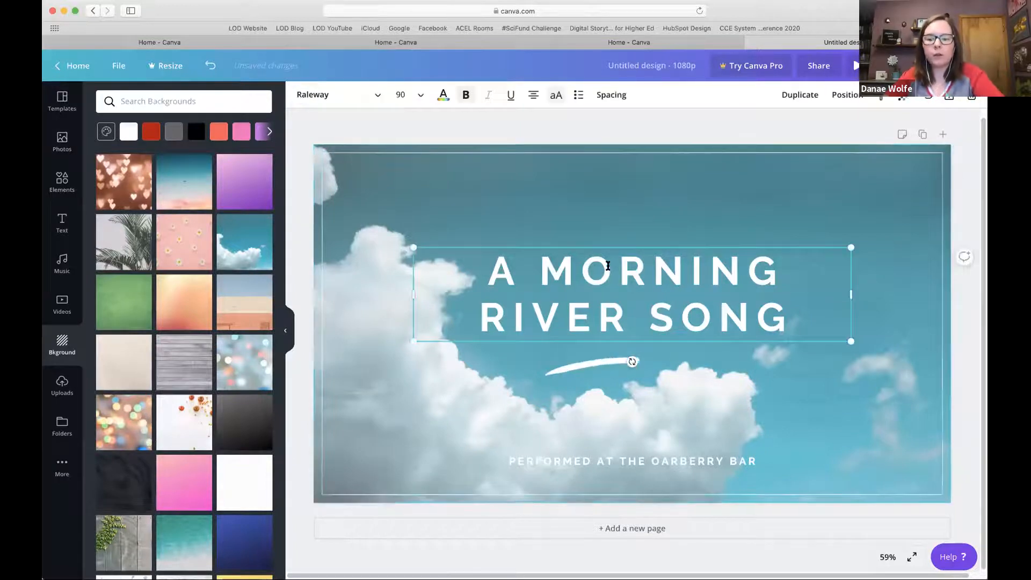
pyautogui.tripleClick(591, 273)
pyautogui.press('super+a')
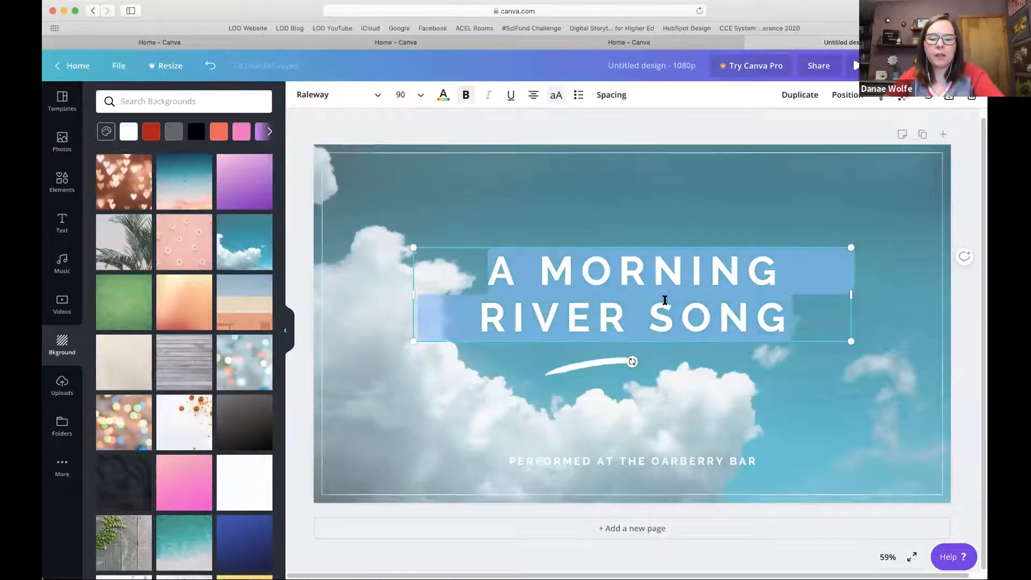
pyautogui.write('MINDFULL')
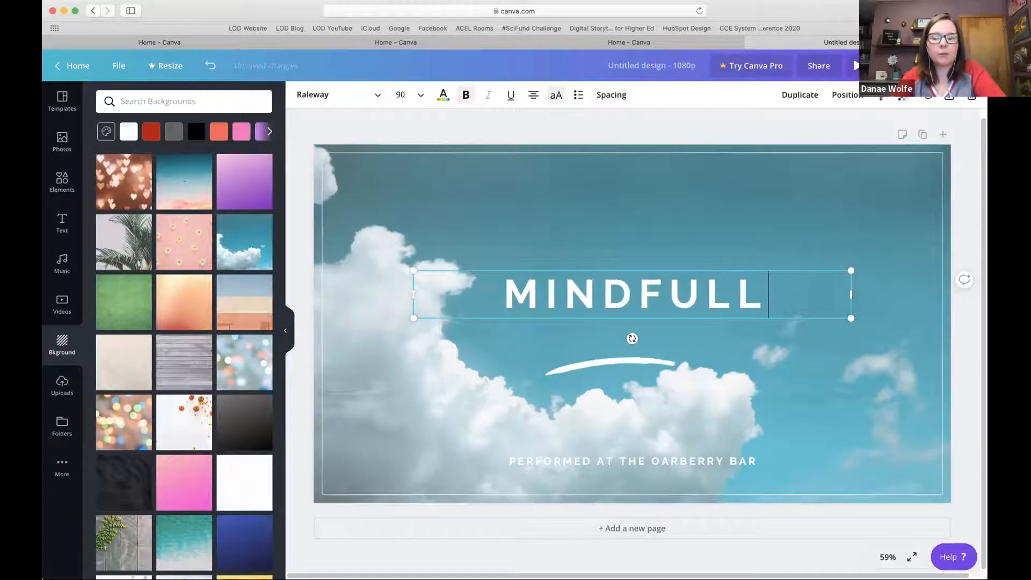
pyautogui.press('BackSpace')
pyautogui.write('NESS')
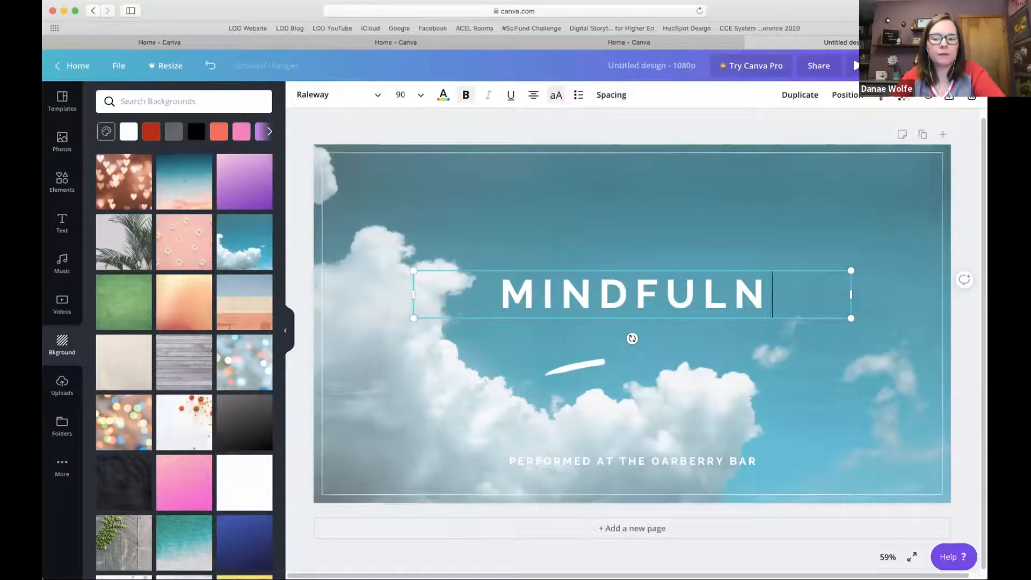
# Try removing the full-page sky video behind the title, and undo the removal.
pyautogui.click(644, 268)
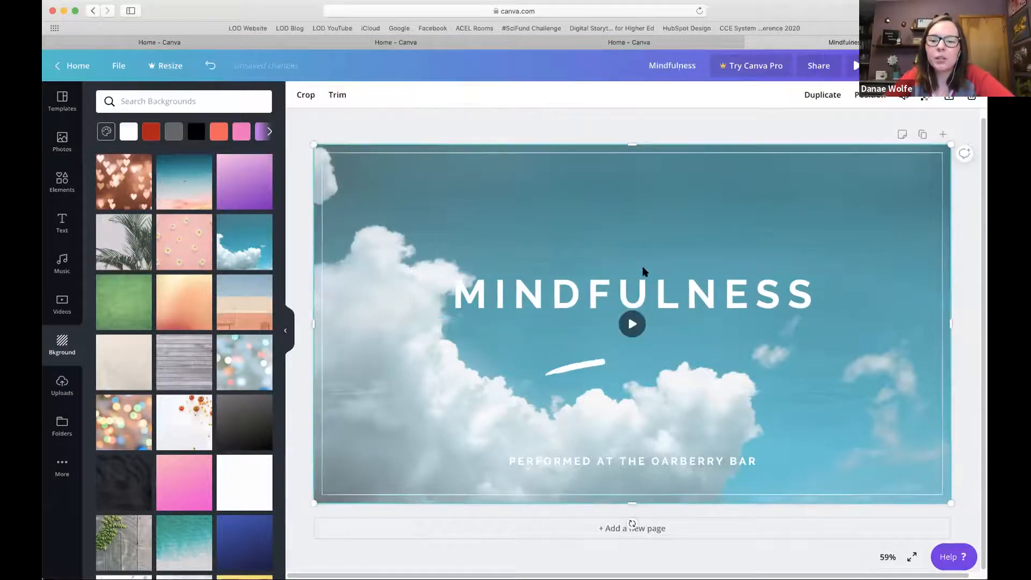
pyautogui.press('Delete')
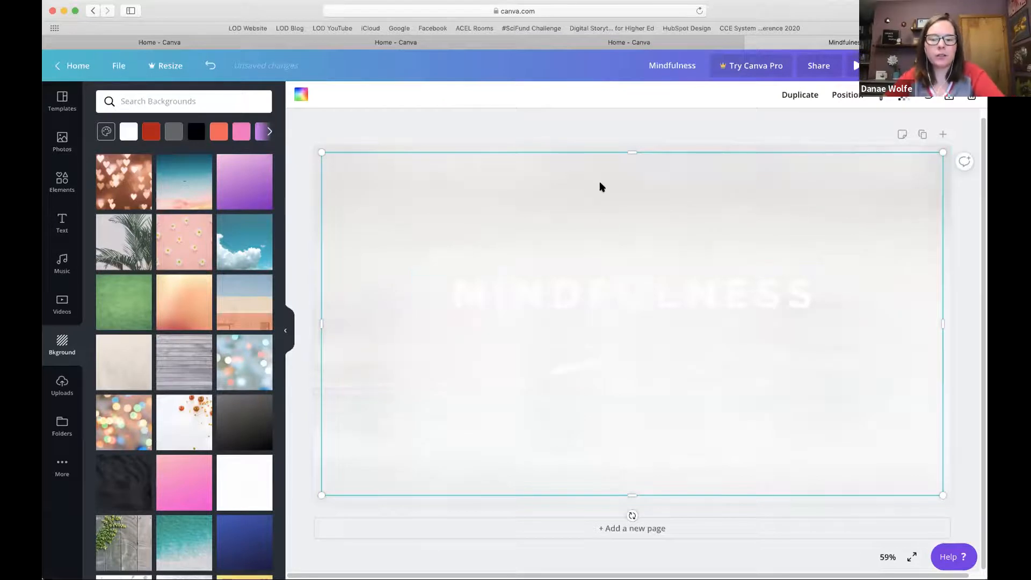
pyautogui.press('super+z')
pyautogui.click(583, 293)
pyautogui.moveTo(588, 251); pyautogui.dragTo(598, 292)
pyautogui.press('super+z')
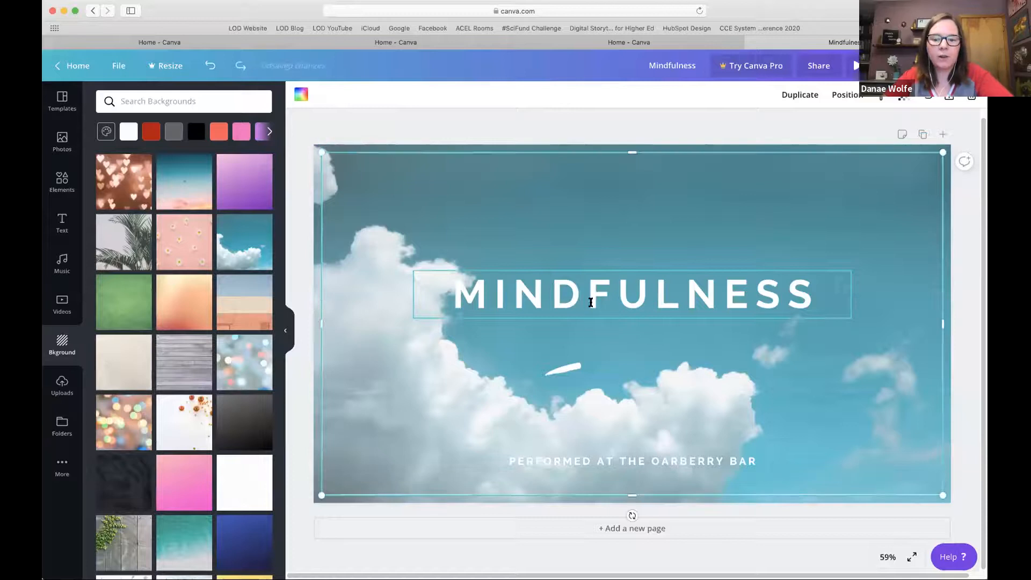
pyautogui.click(593, 305)
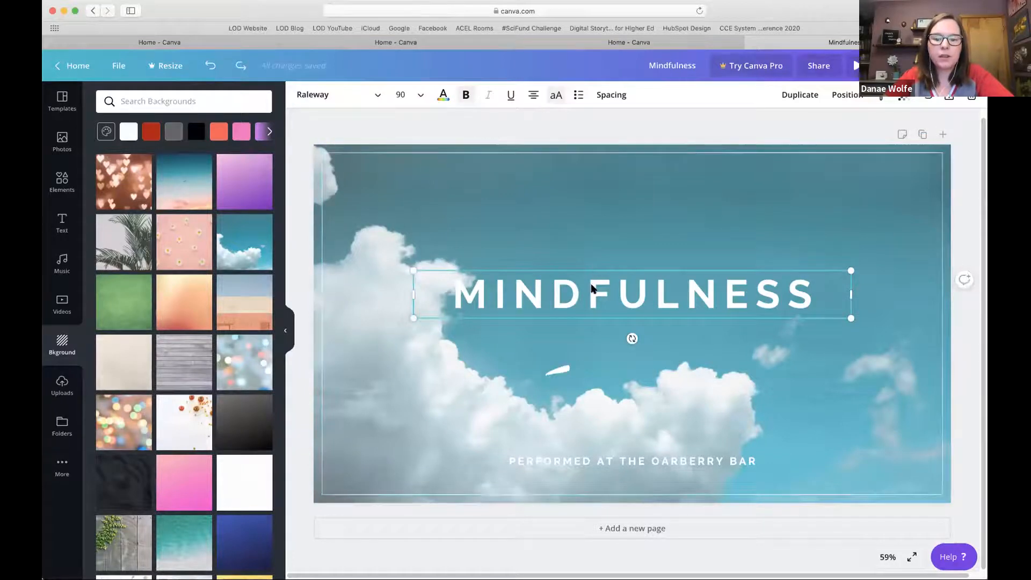
# Add the uploaded red CFAES logo, shrink it and place it in the upper-left corner of the video page.
pyautogui.click(567, 461)
pyautogui.click(62, 385)
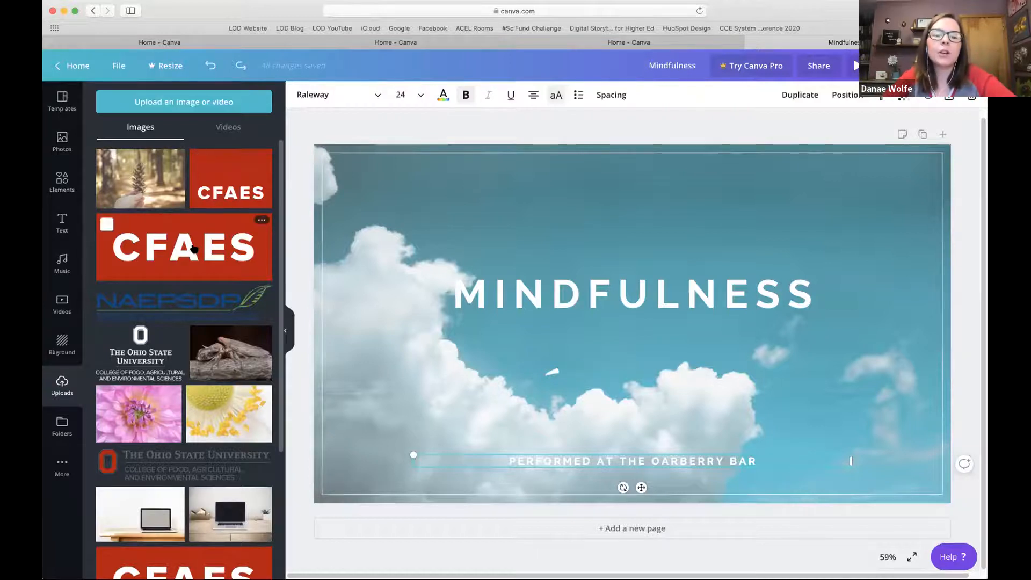
pyautogui.click(216, 209)
pyautogui.moveTo(476, 293); pyautogui.dragTo(367, 196)
pyautogui.moveTo(718, 302); pyautogui.dragTo(443, 177)
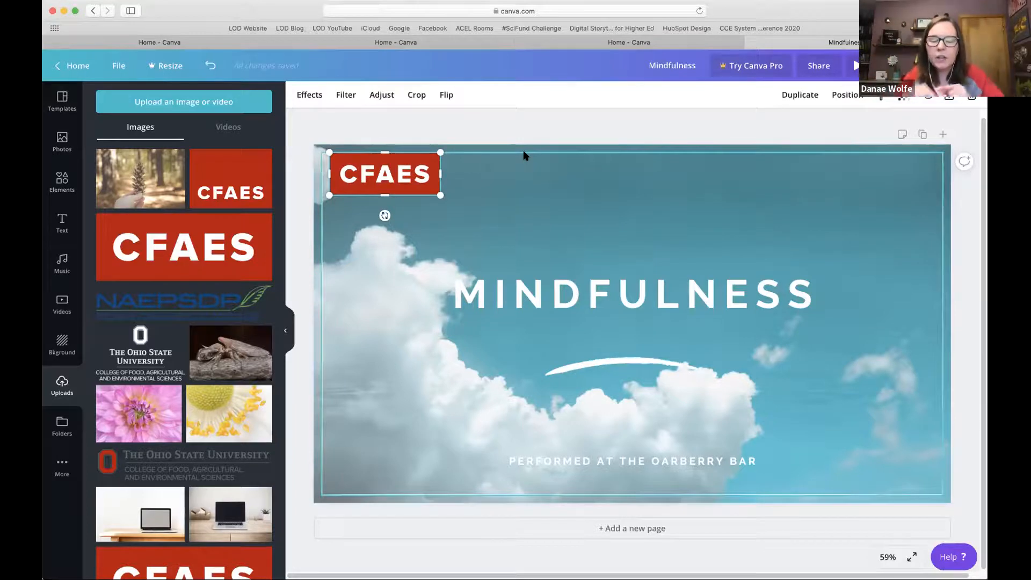
pyautogui.moveTo(393, 179); pyautogui.dragTo(397, 179)
pyautogui.click(456, 121)
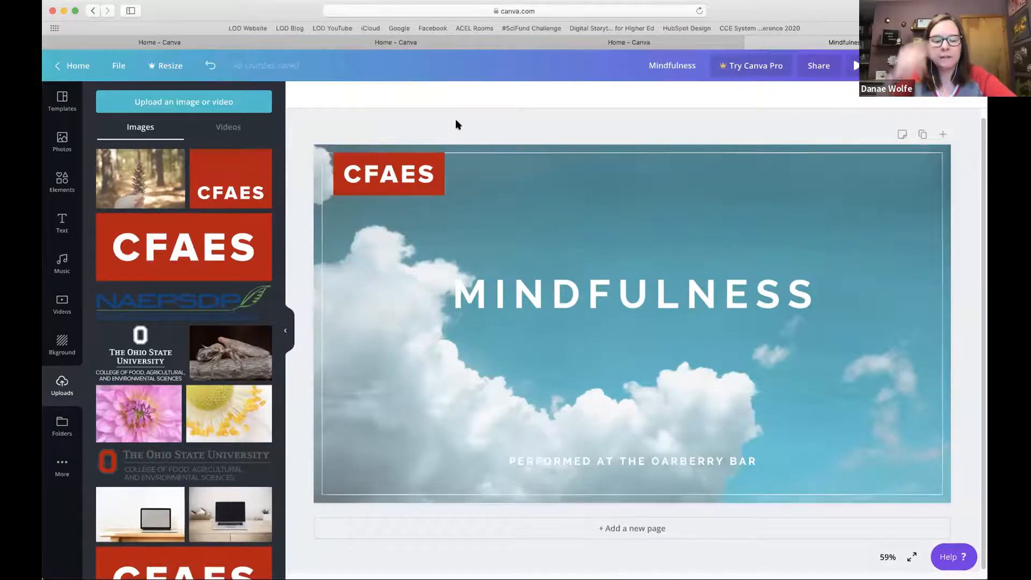
# Add the uploaded Ohio State University college logo with the red O, shrink it and place it in the page's lower-left corner.
pyautogui.click(108, 460)
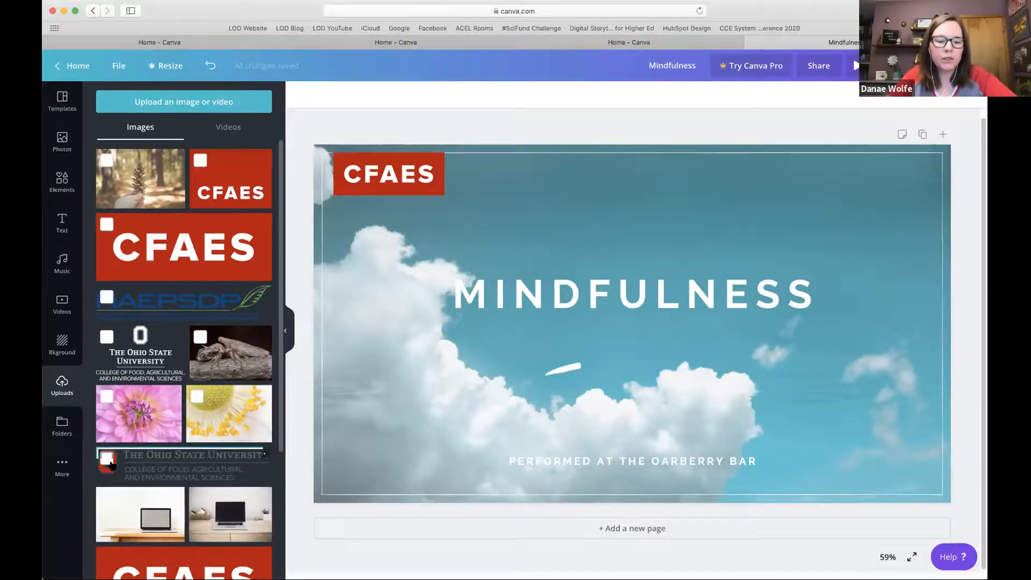
pyautogui.click(146, 469)
pyautogui.moveTo(198, 441); pyautogui.dragTo(462, 392)
pyautogui.moveTo(400, 366); pyautogui.dragTo(386, 330)
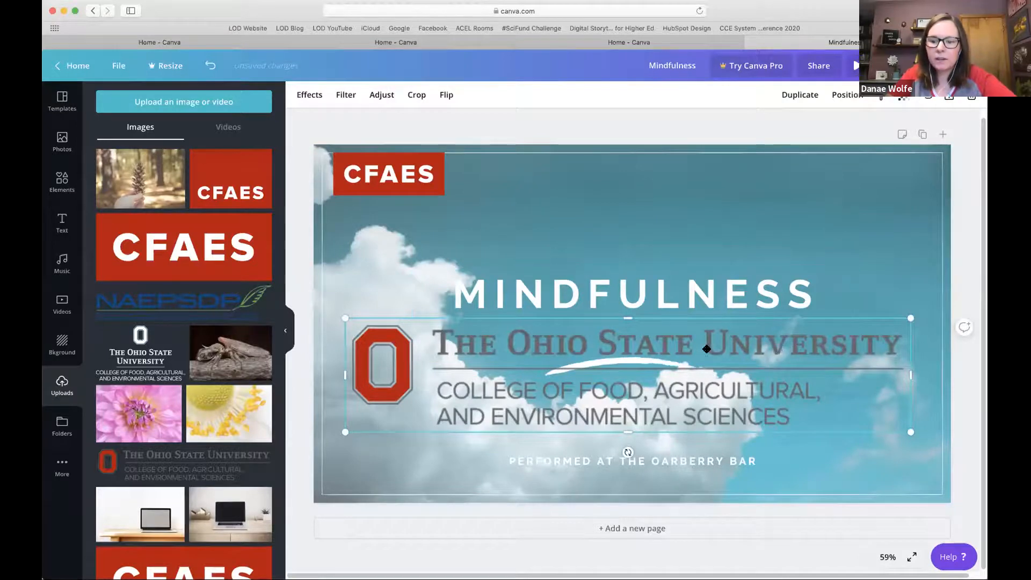
pyautogui.moveTo(707, 349); pyautogui.dragTo(636, 354)
pyautogui.moveTo(839, 323); pyautogui.dragTo(424, 425)
pyautogui.moveTo(360, 456); pyautogui.dragTo(516, 433)
# Shrink the CFAES logo slightly and nudge the Ohio State logo to fit within the frame's lower-left corner.
pyautogui.click(433, 186)
pyautogui.moveTo(445, 195); pyautogui.dragTo(427, 189)
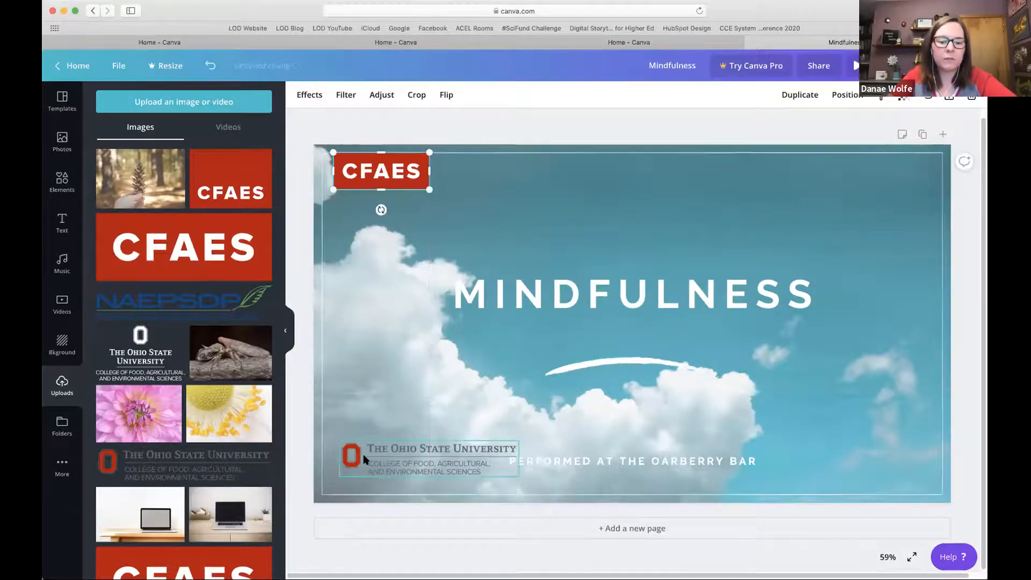
pyautogui.moveTo(353, 456); pyautogui.dragTo(350, 461)
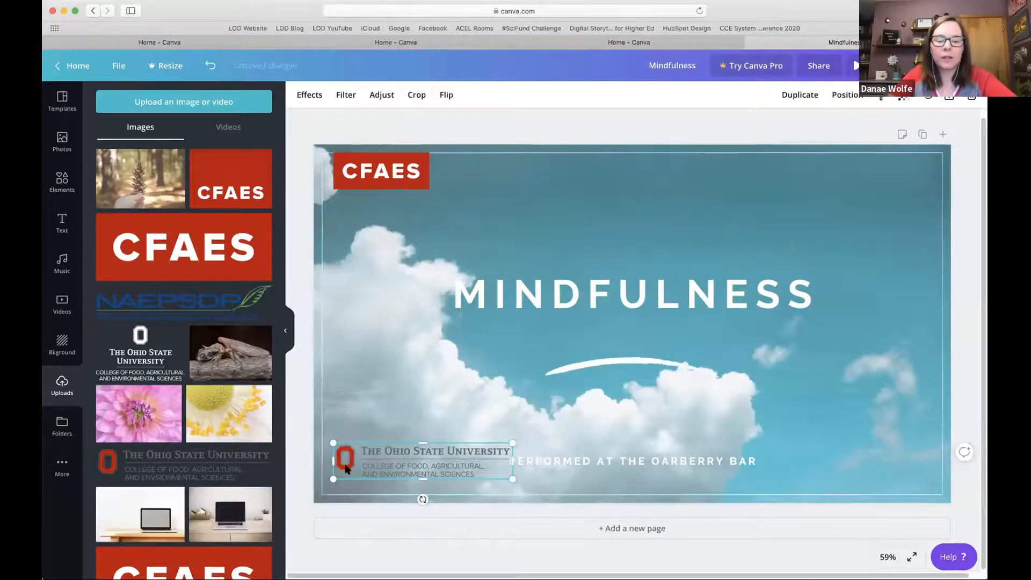
pyautogui.moveTo(347, 469); pyautogui.dragTo(350, 463)
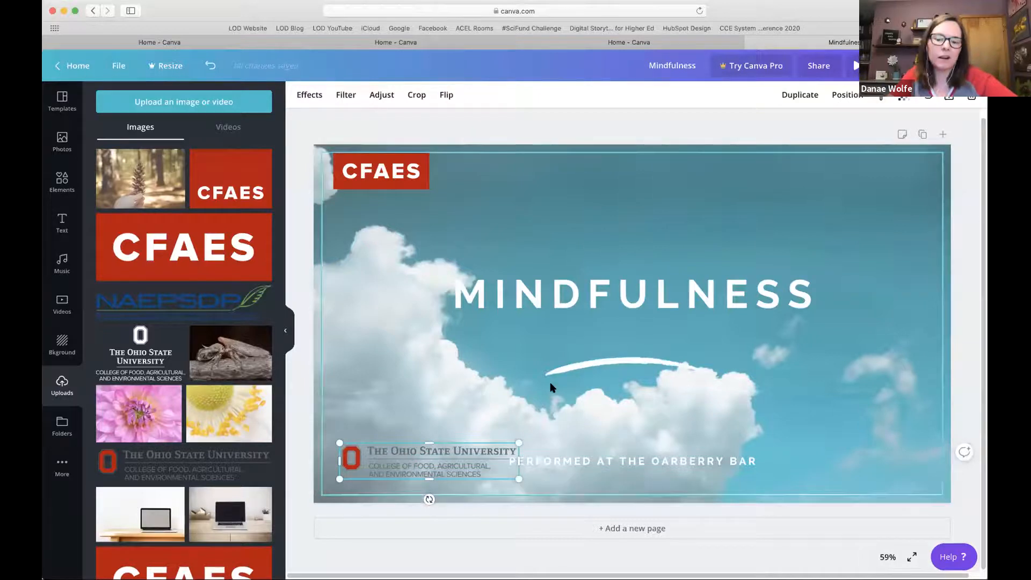
# Review the file types offered for downloading the video design, and close the download options.
pyautogui.click(601, 460)
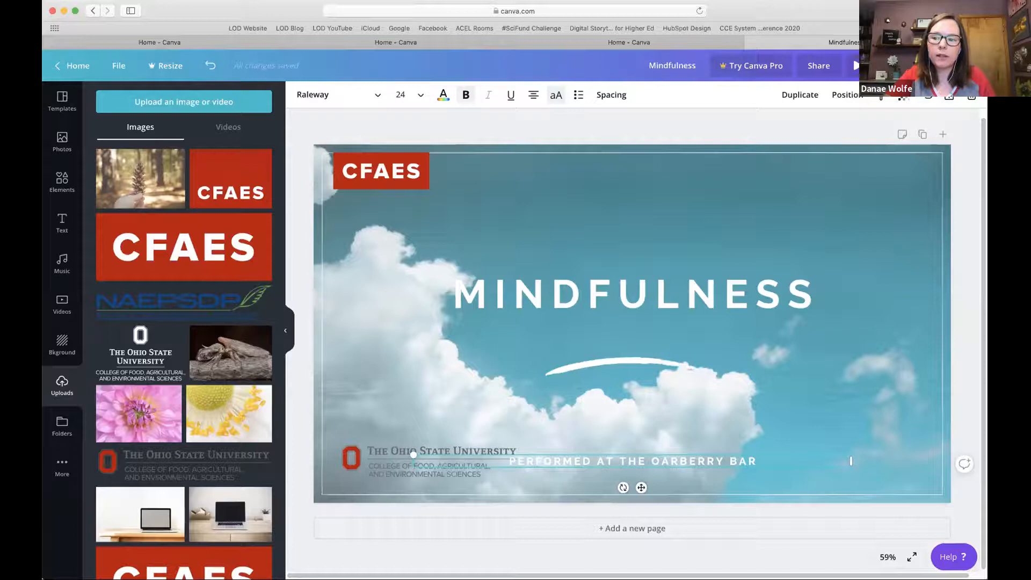
pyautogui.click(892, 65)
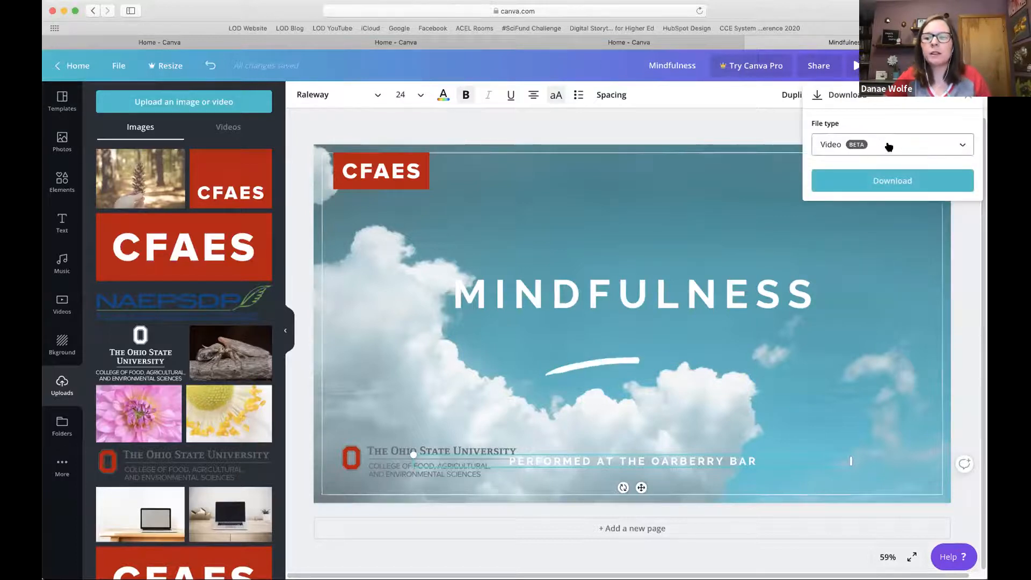
pyautogui.click(922, 144)
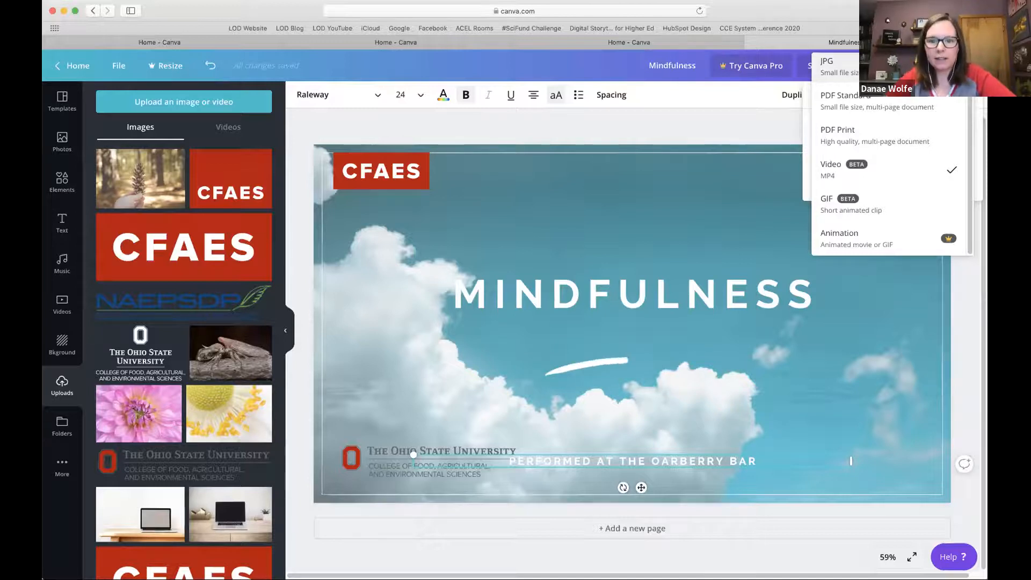
pyautogui.click(743, 123)
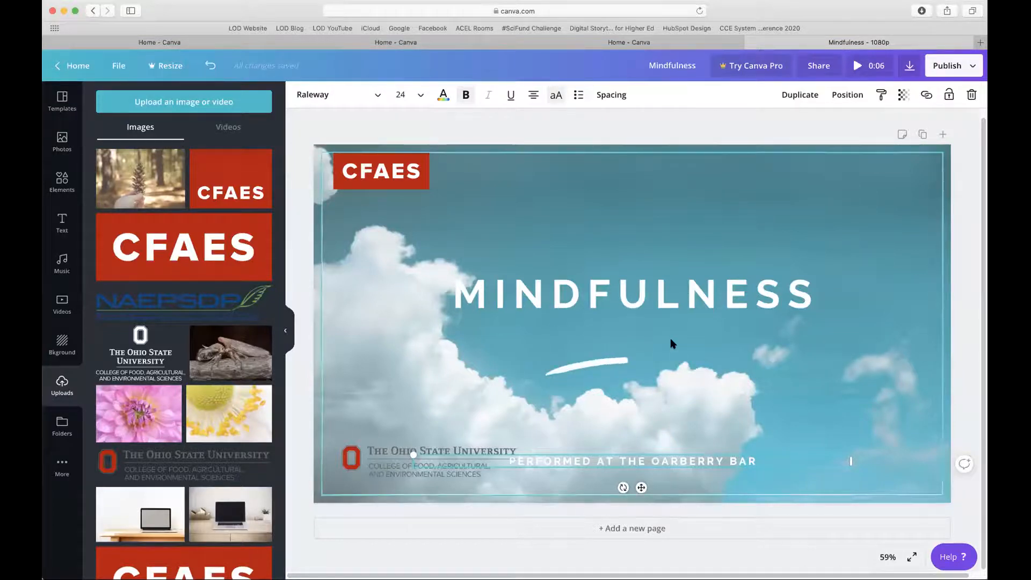
# Remove the sky video behind the Mindfulness title and return to the home page.
pyautogui.click(594, 463)
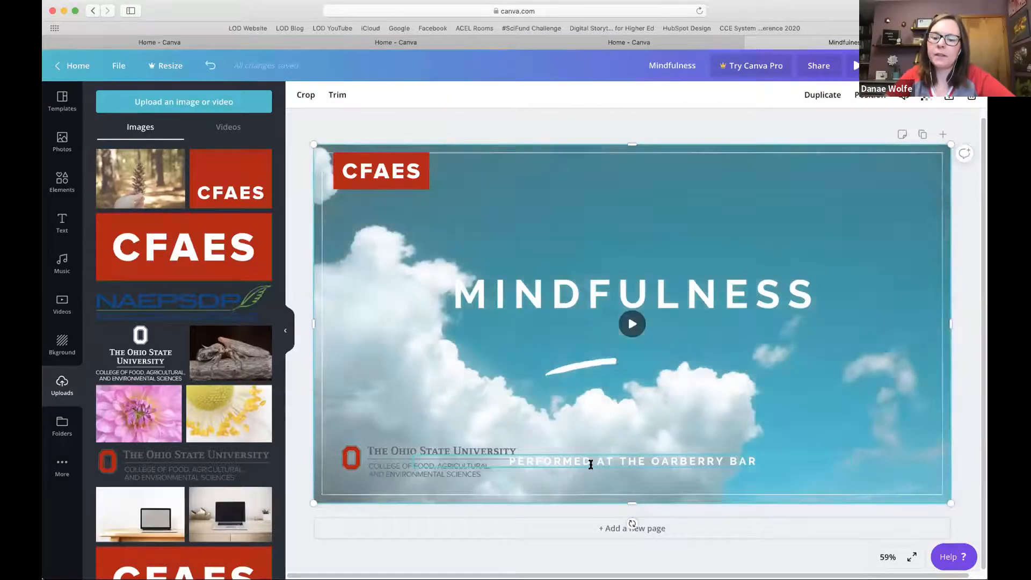
pyautogui.click(591, 464)
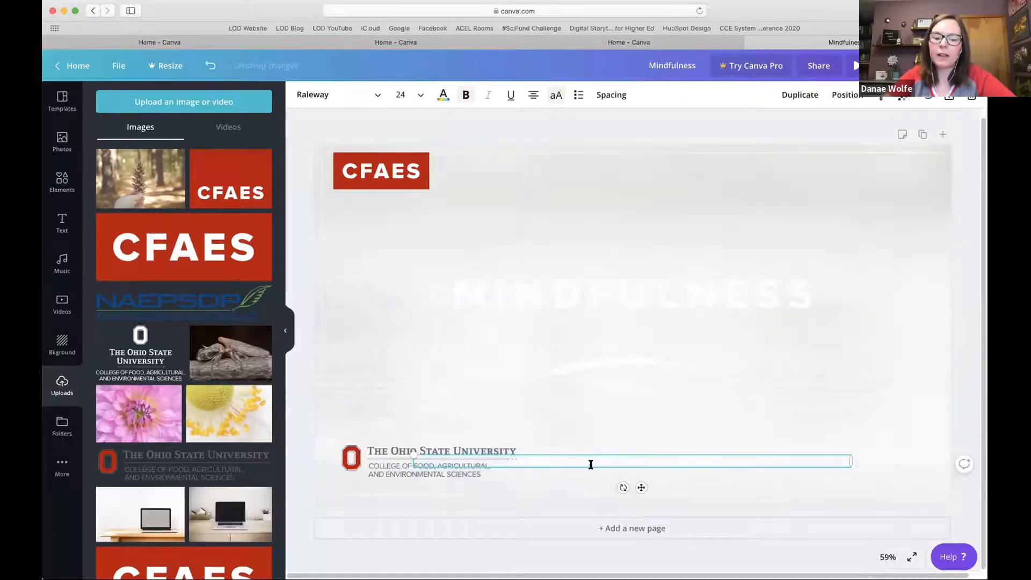
pyautogui.press('super+z')
pyautogui.click(556, 454)
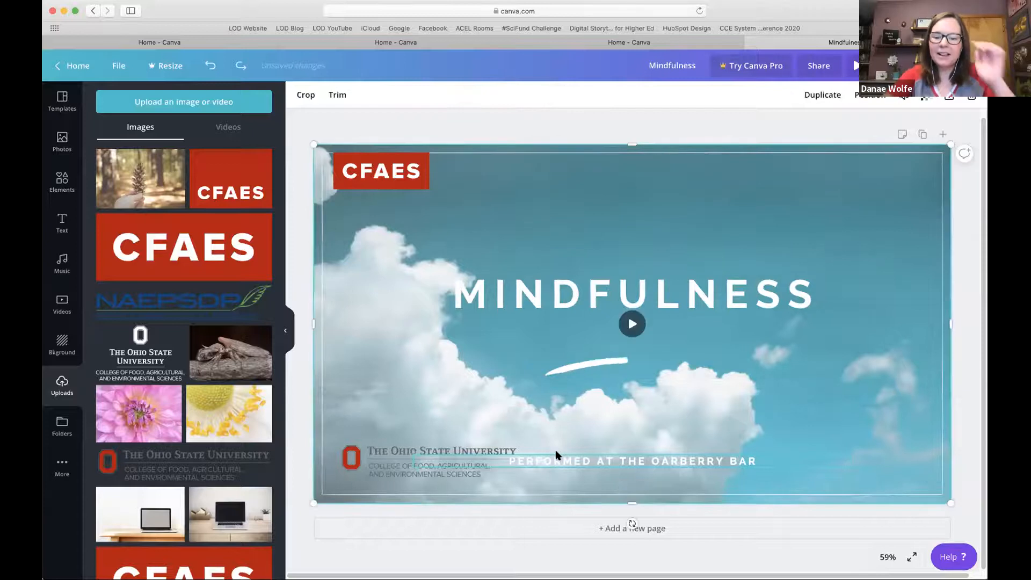
pyautogui.click(603, 456)
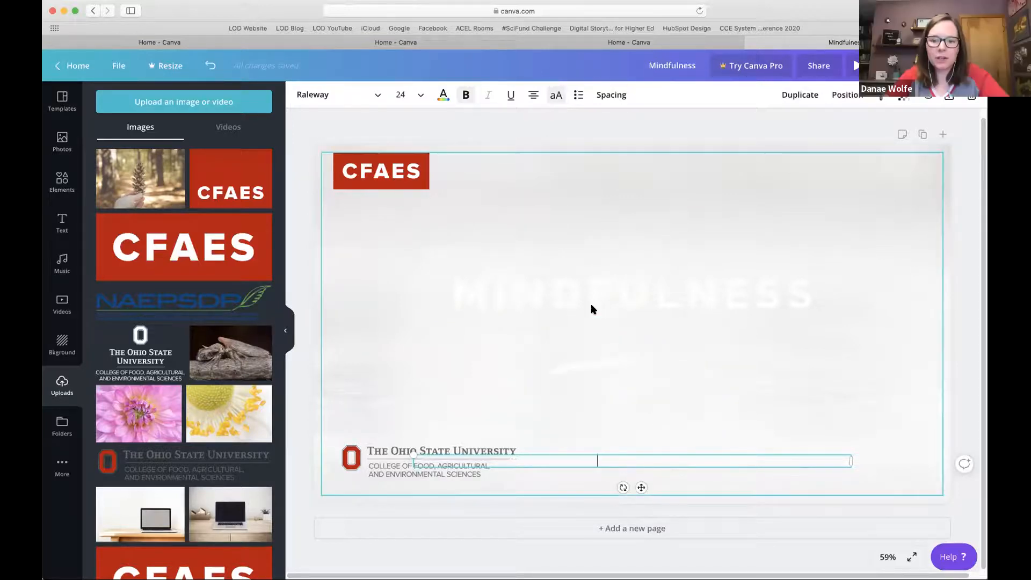
pyautogui.click(568, 336)
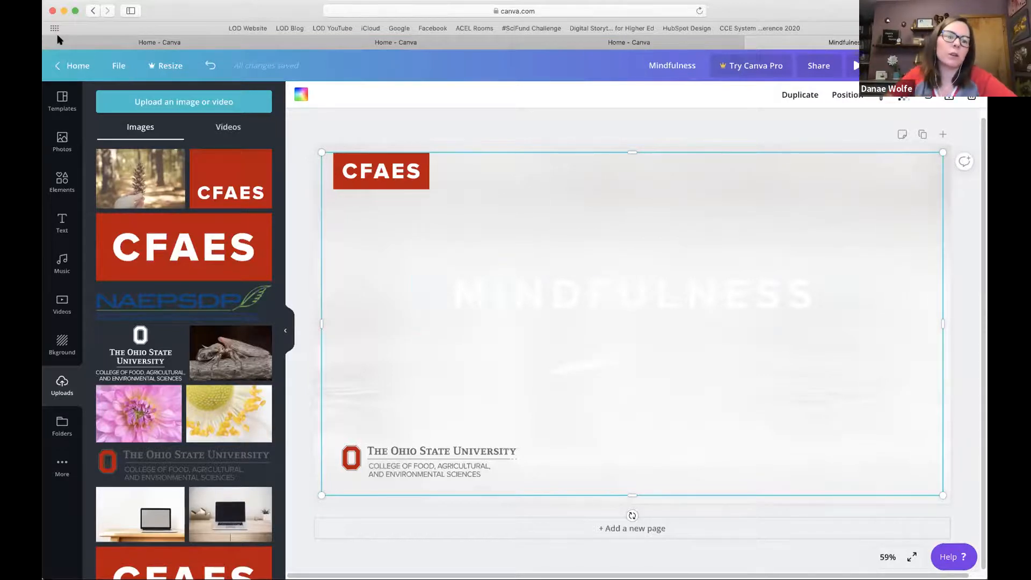
pyautogui.click(73, 66)
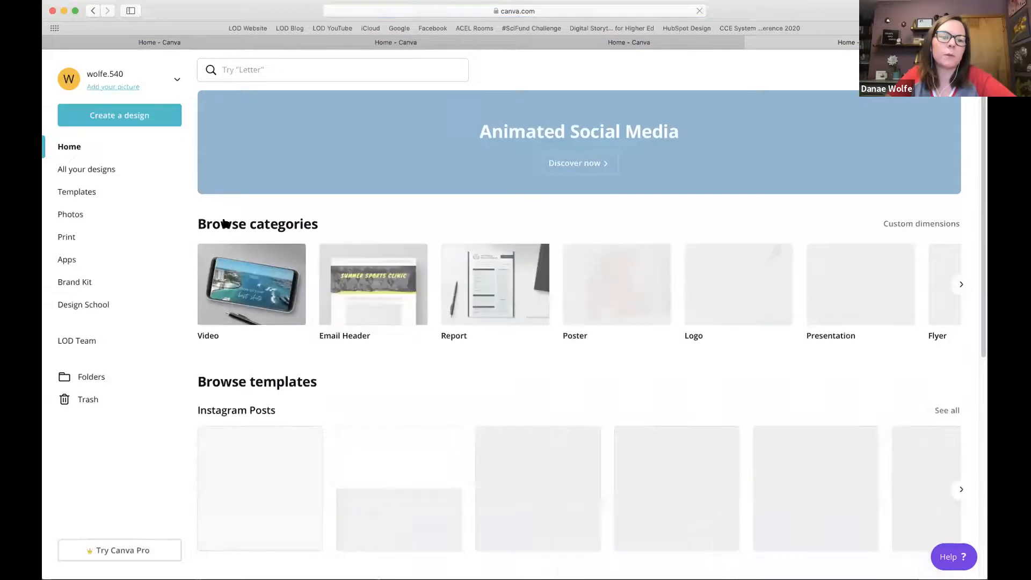